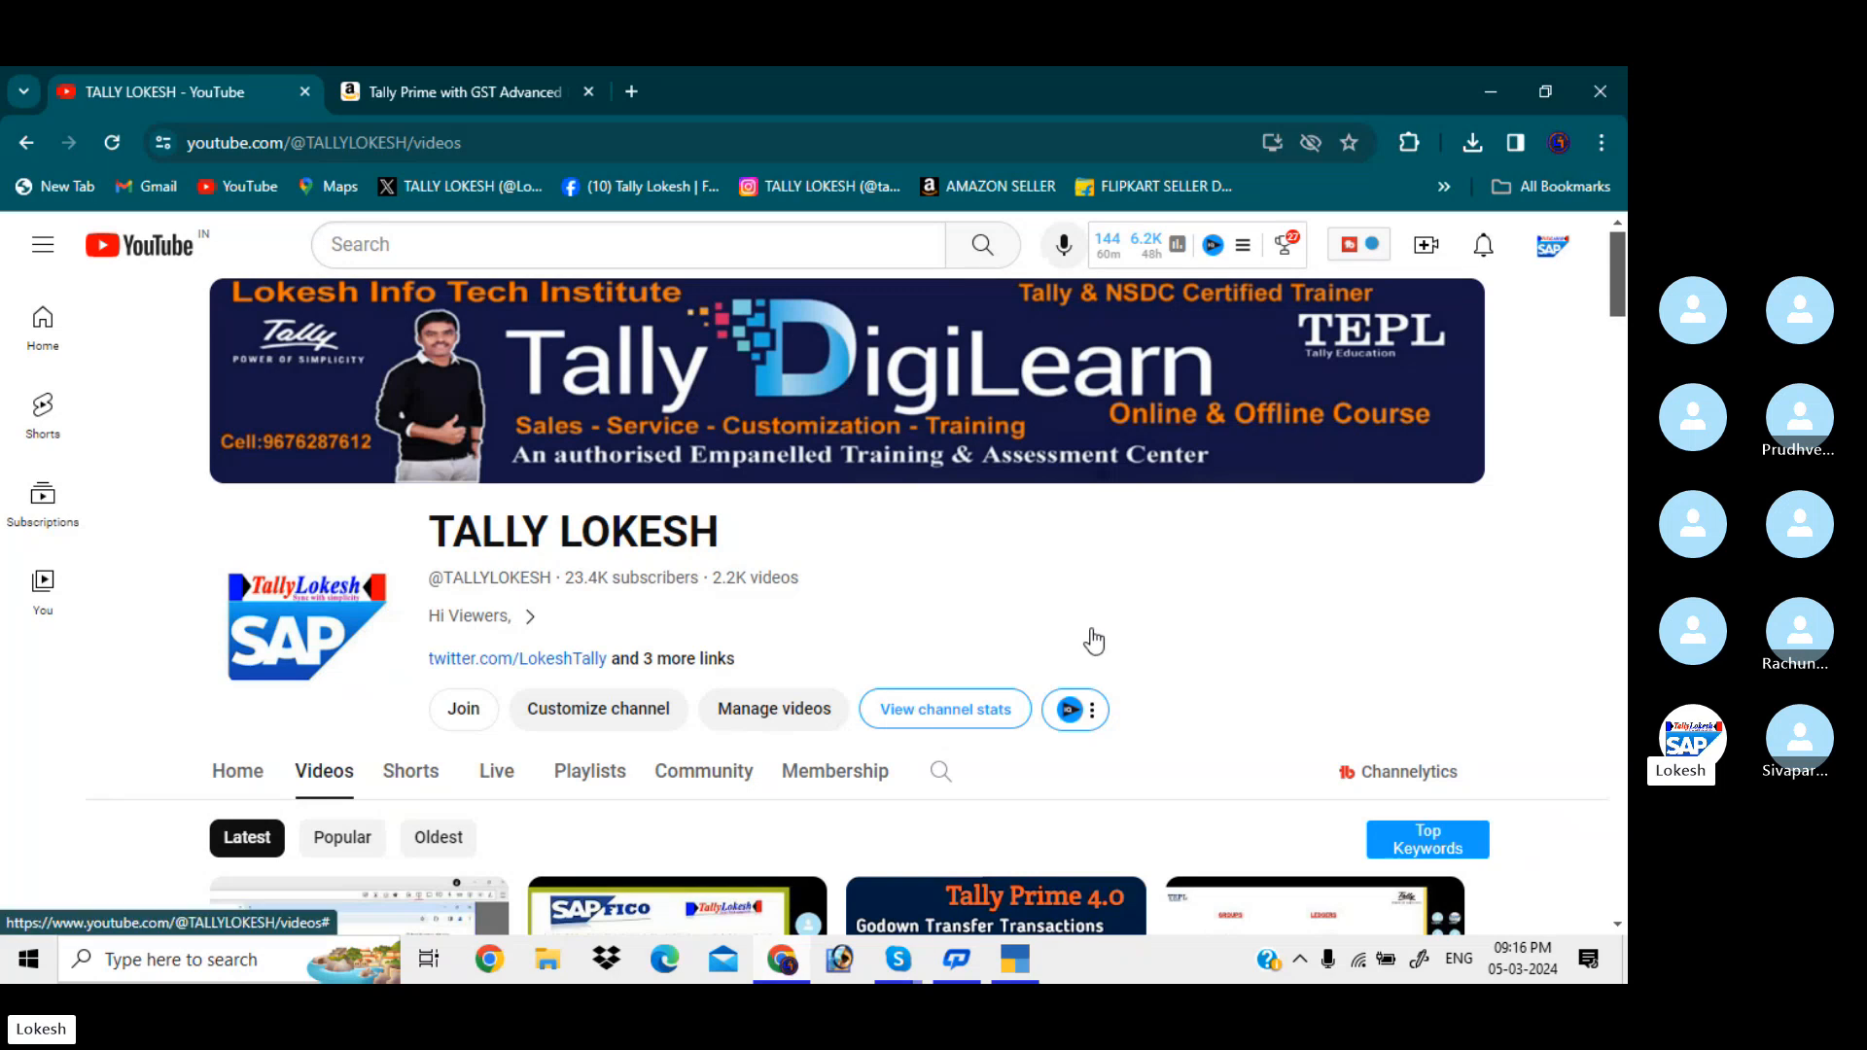
Switch to TallyPrime and open Sriya Trading Company's Profit & Loss A/c in detailed view.
{"action": "left_click", "coordinate": [1030, 965]}
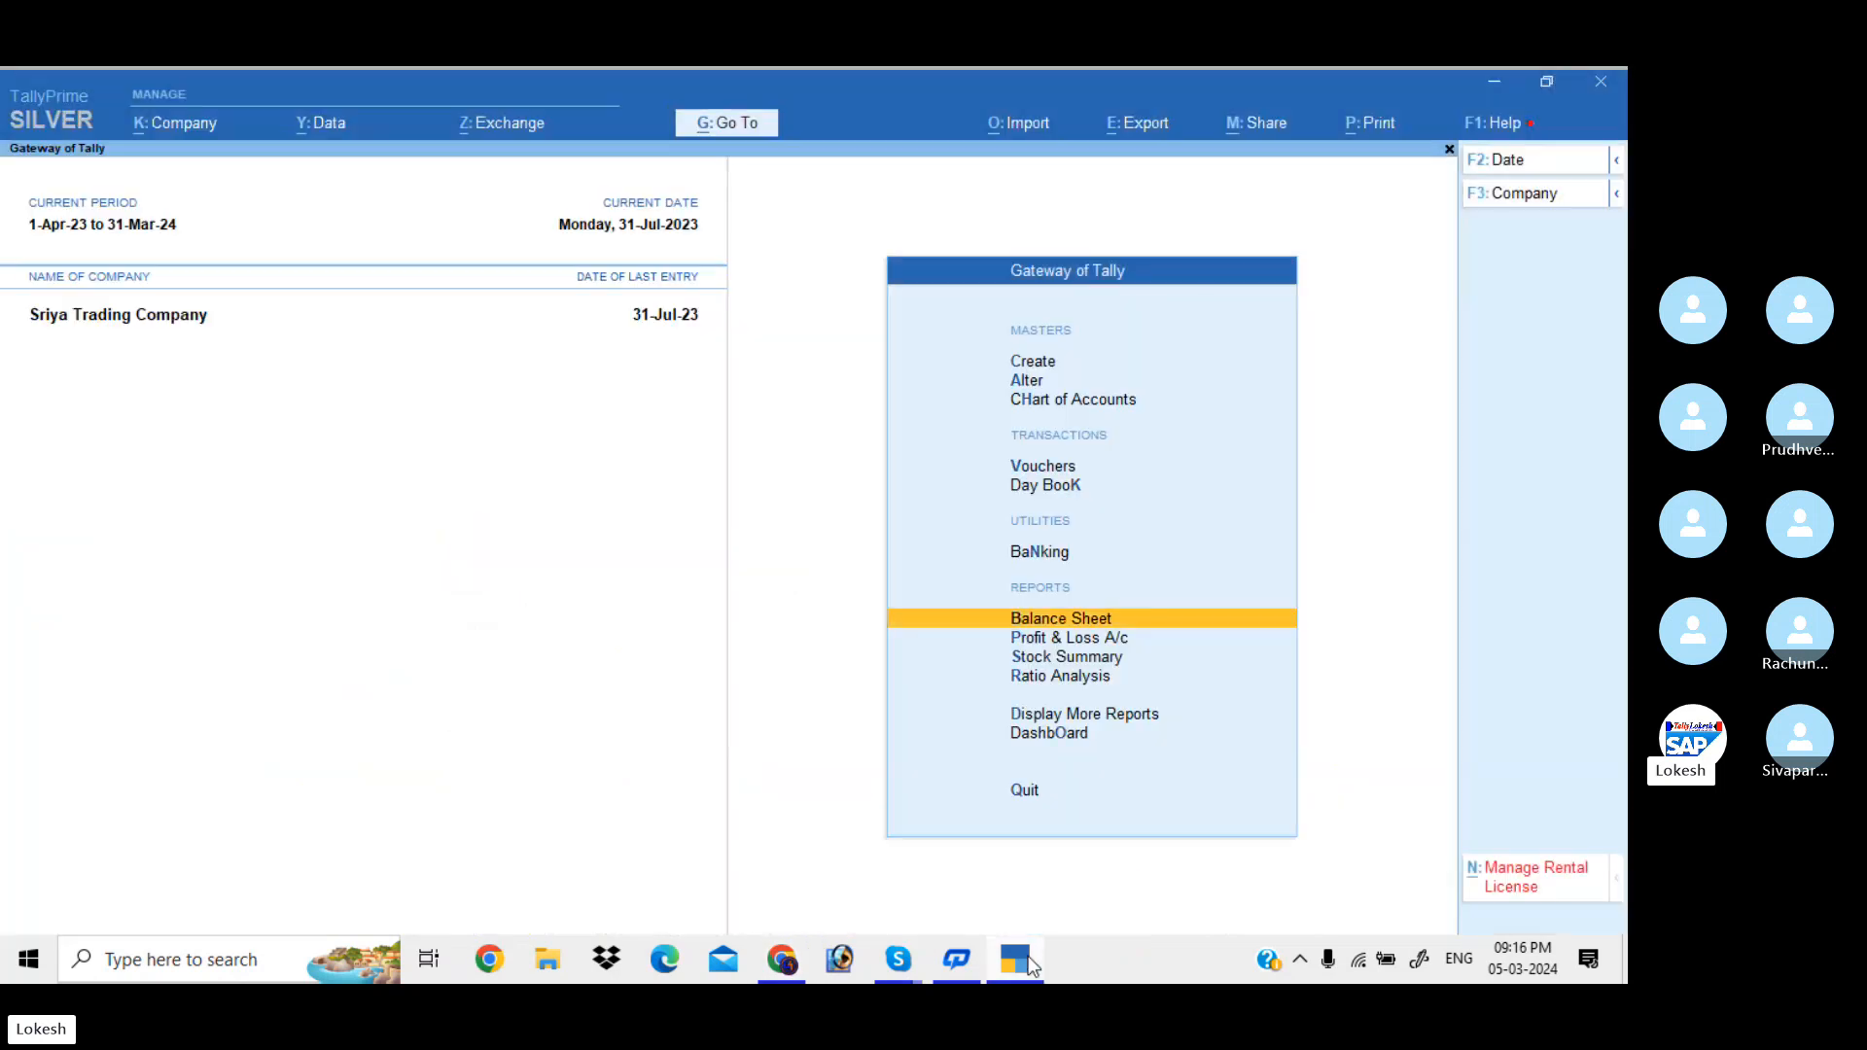
{"action": "key", "text": "Down"}
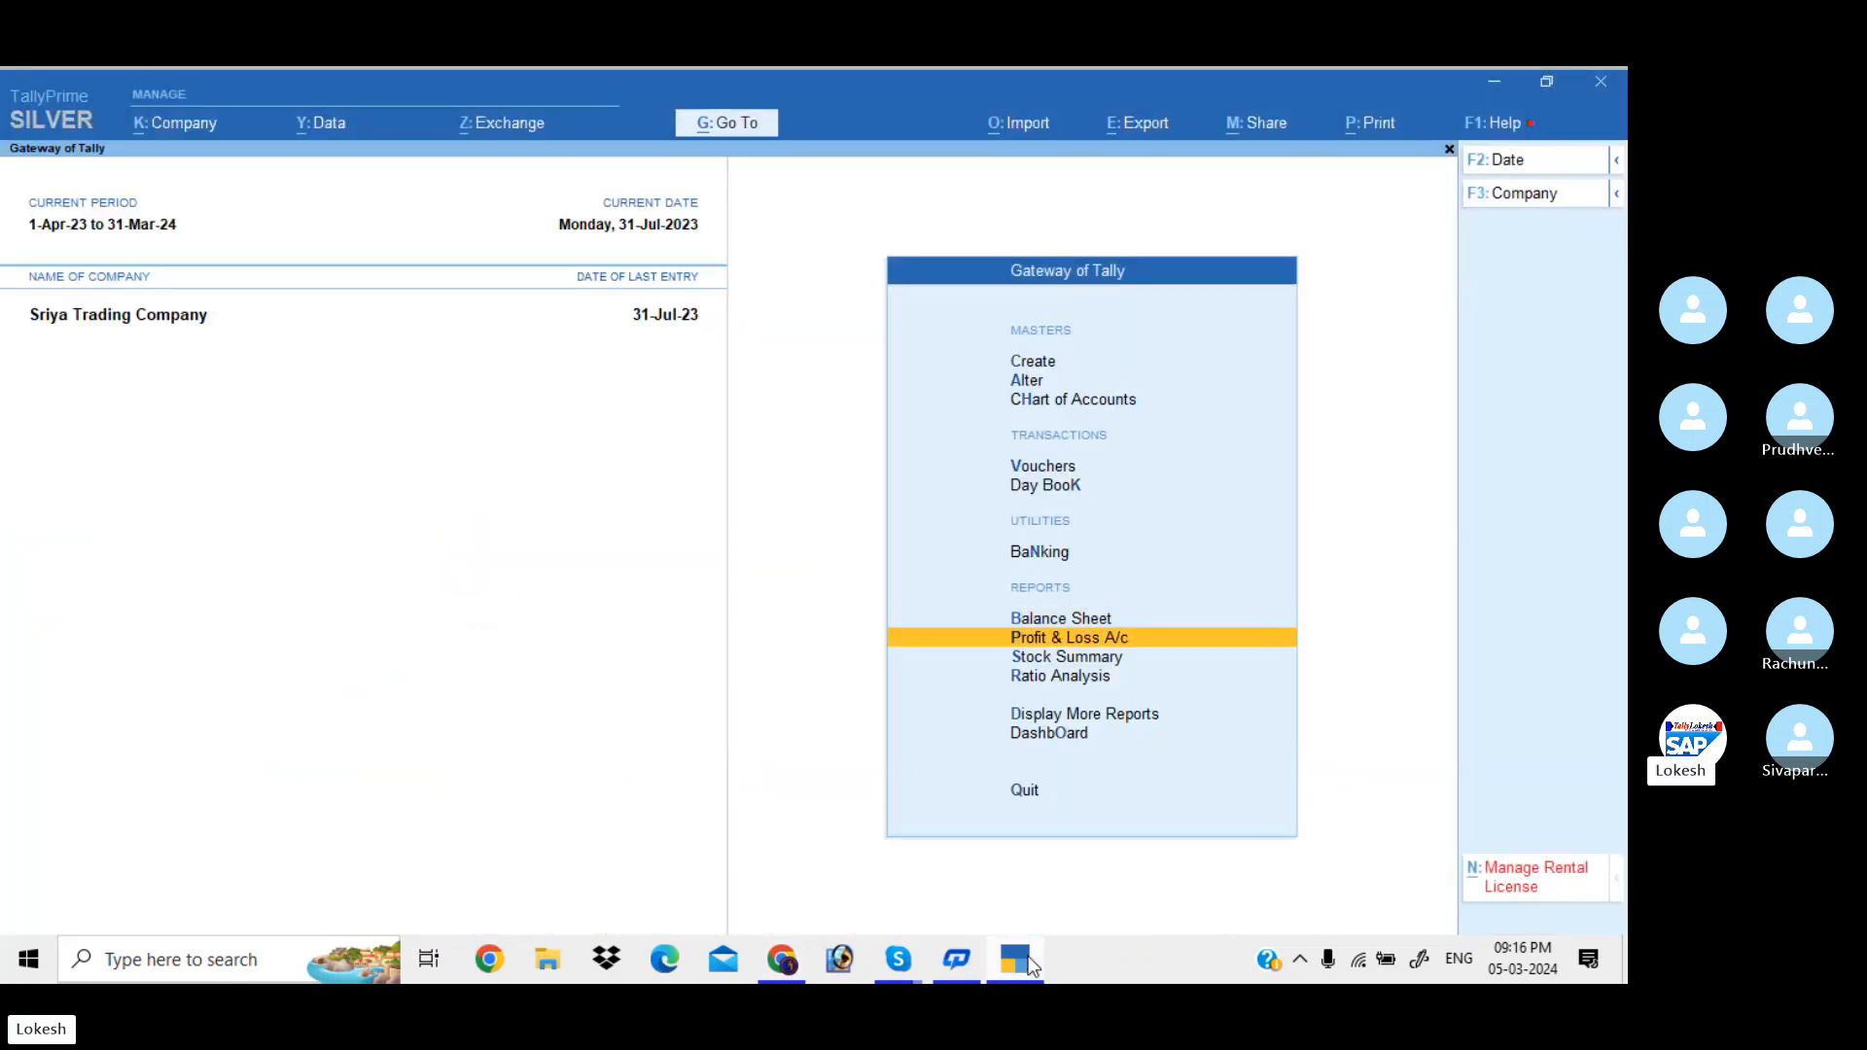
{"action": "key", "text": "Return"}
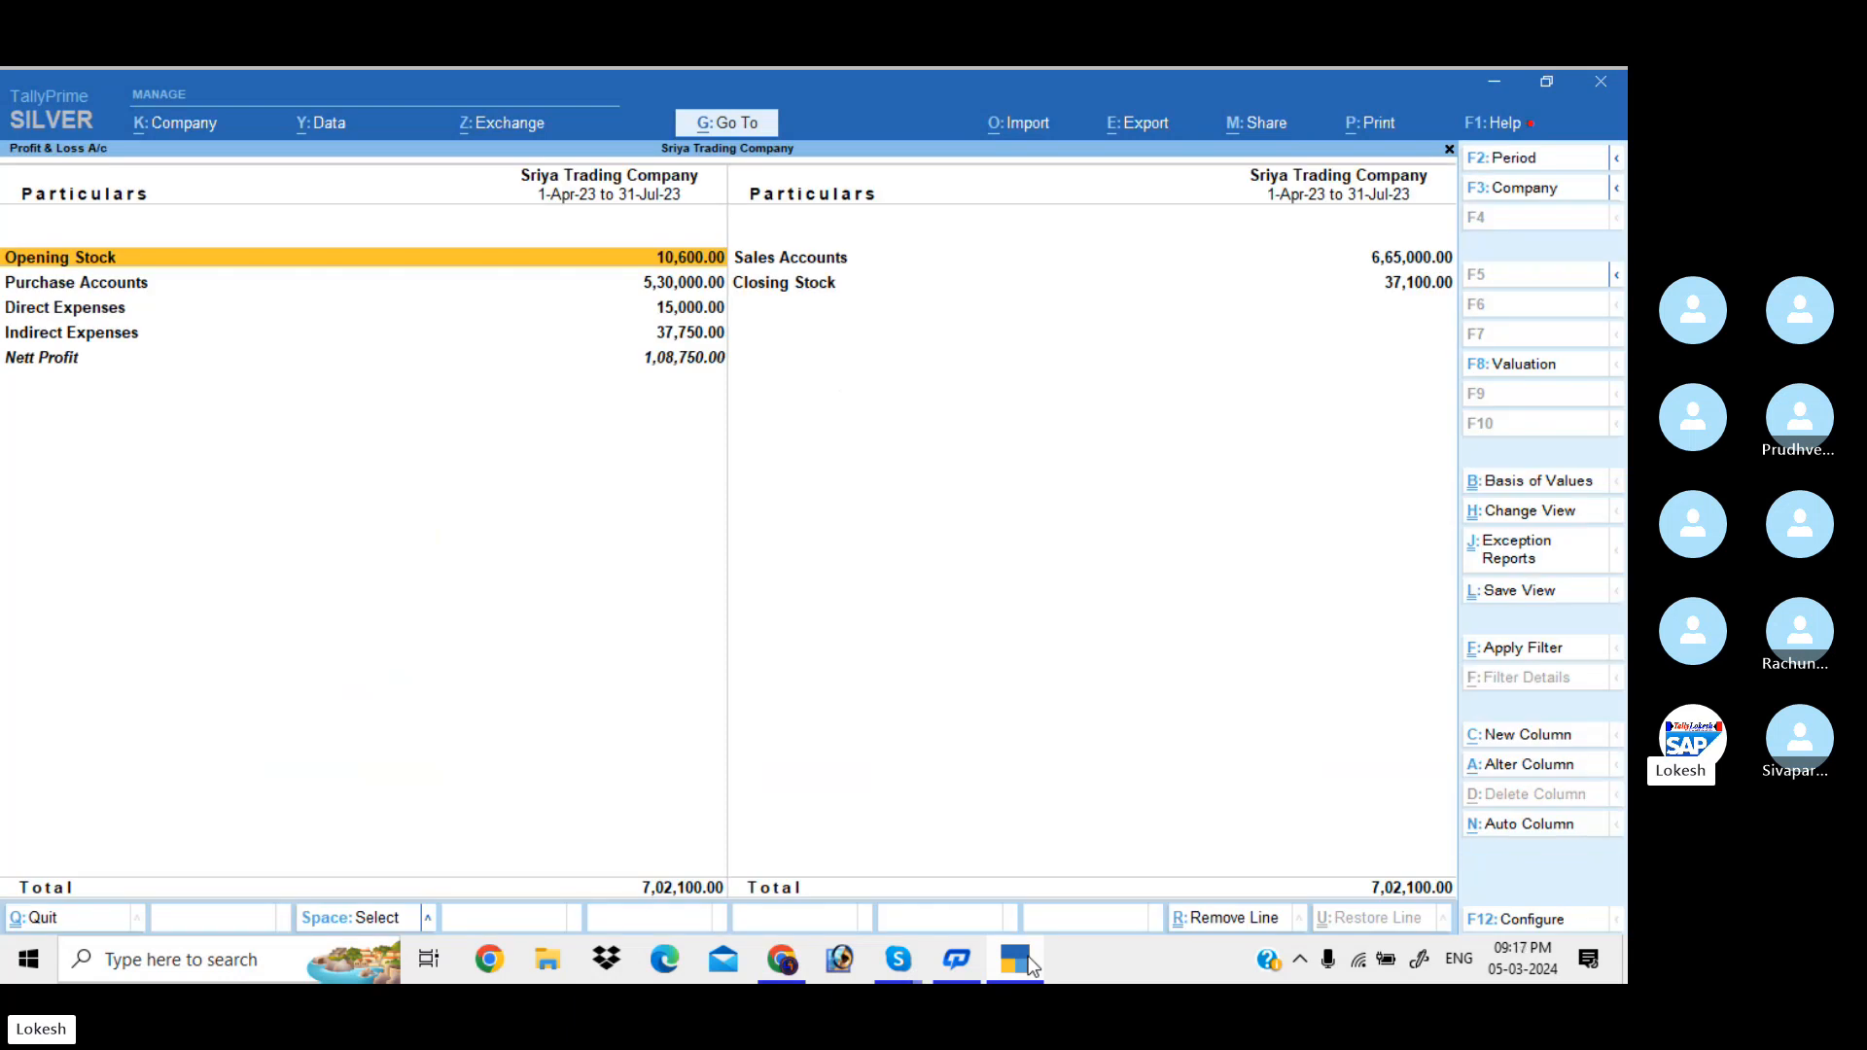
{"action": "key", "text": "alt"}
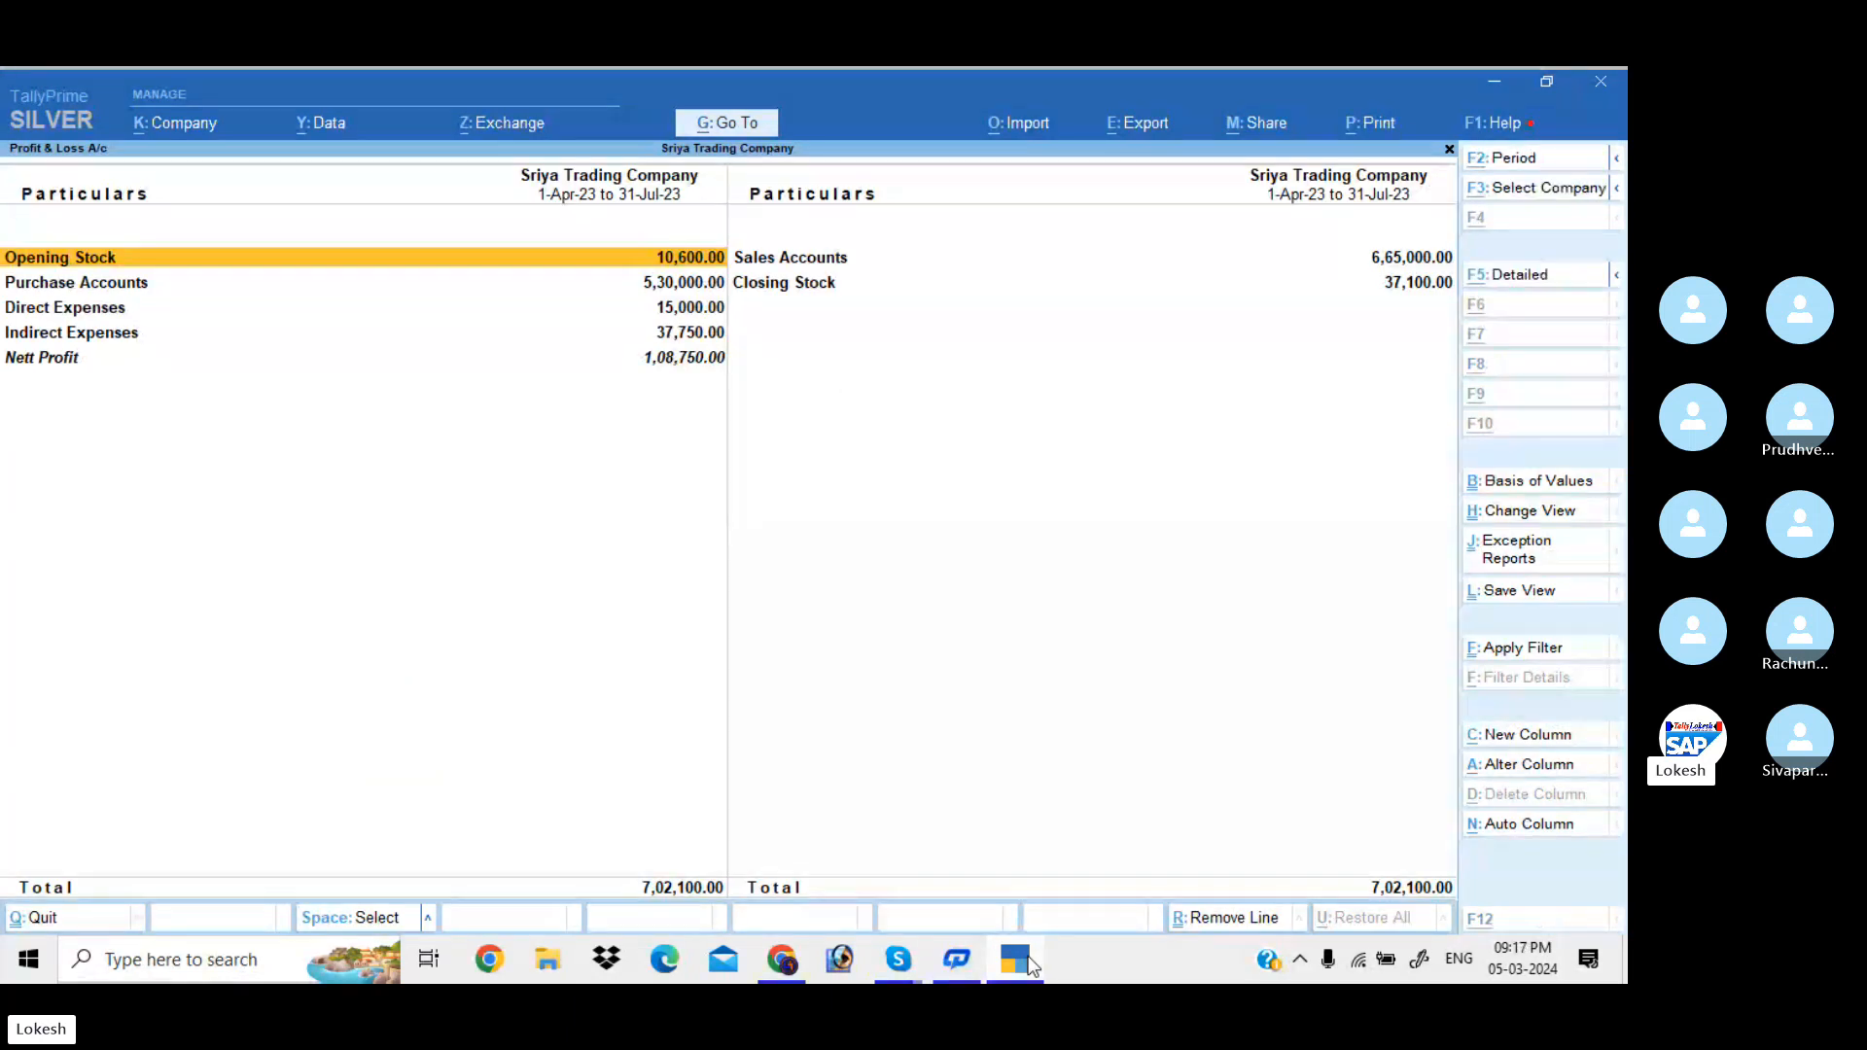
{"action": "key", "text": "alt+F5"}
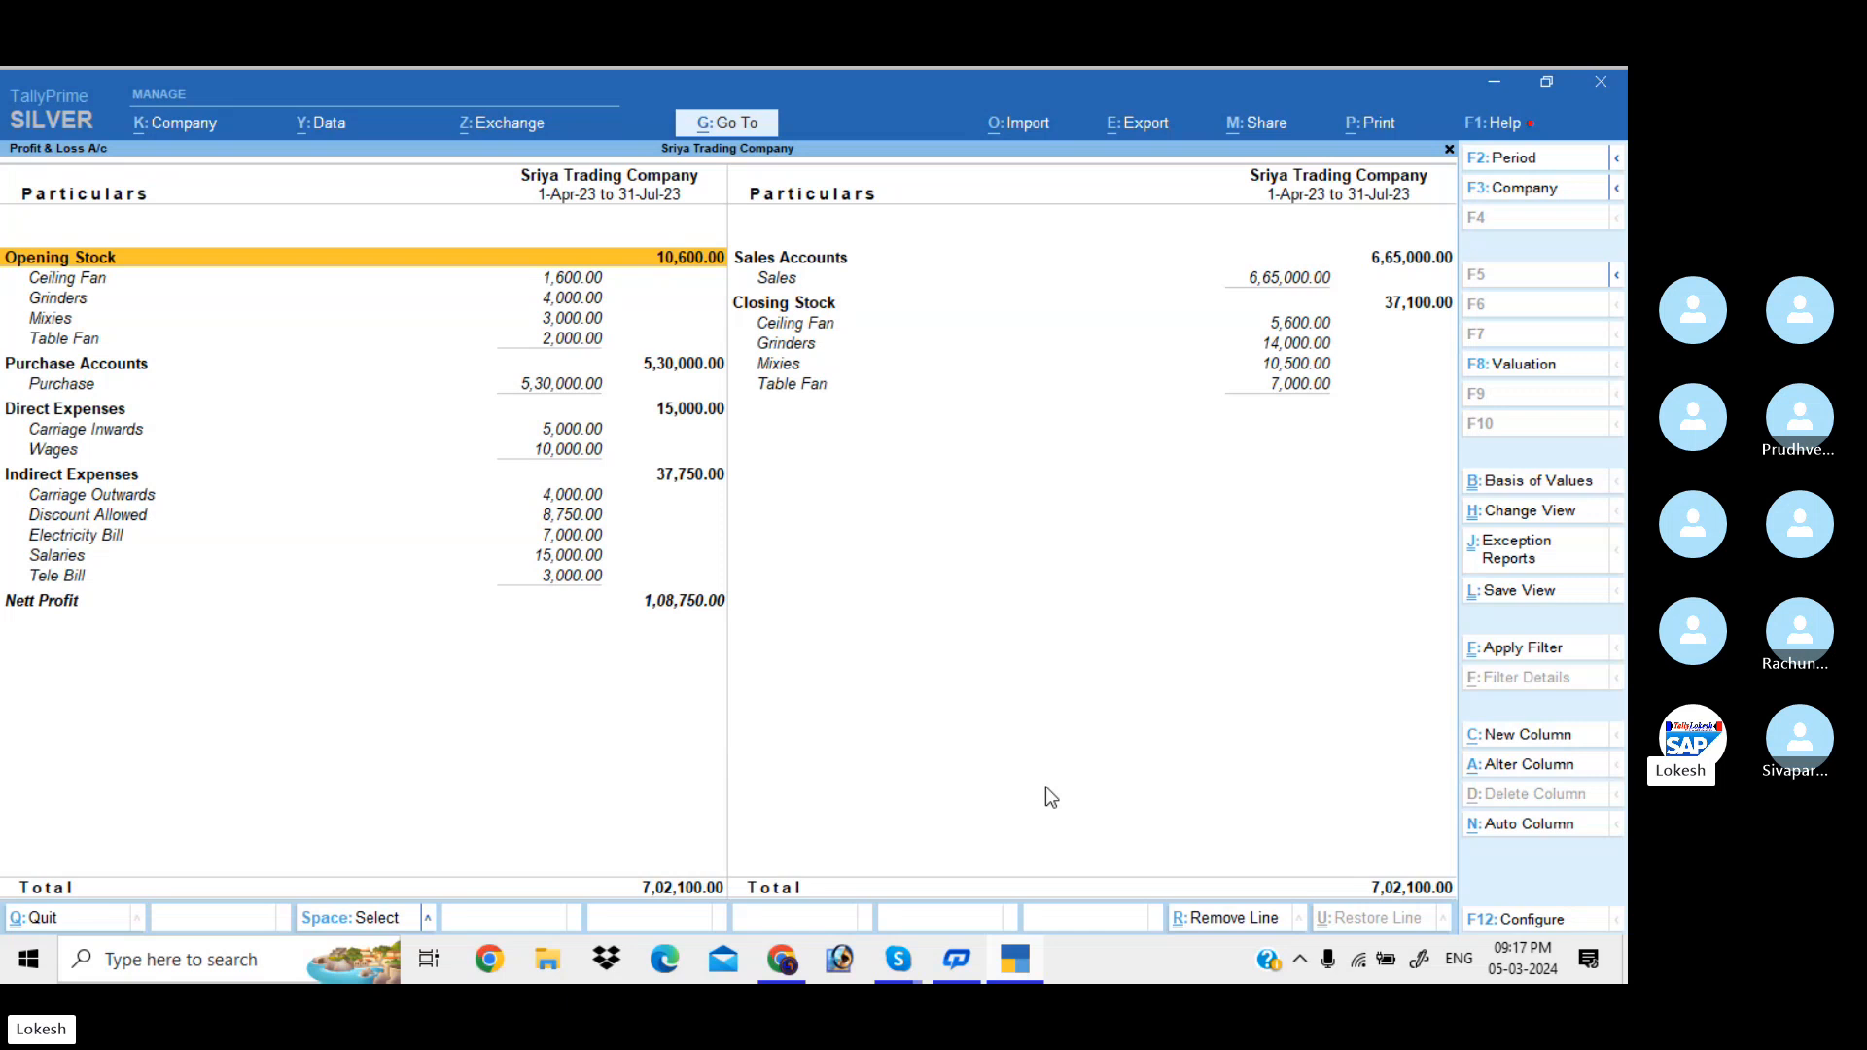
Open the export configuration for the current Profit & Loss report and set the file format to Excel (Spreadsheet).
{"action": "left_click", "coordinate": [1151, 136]}
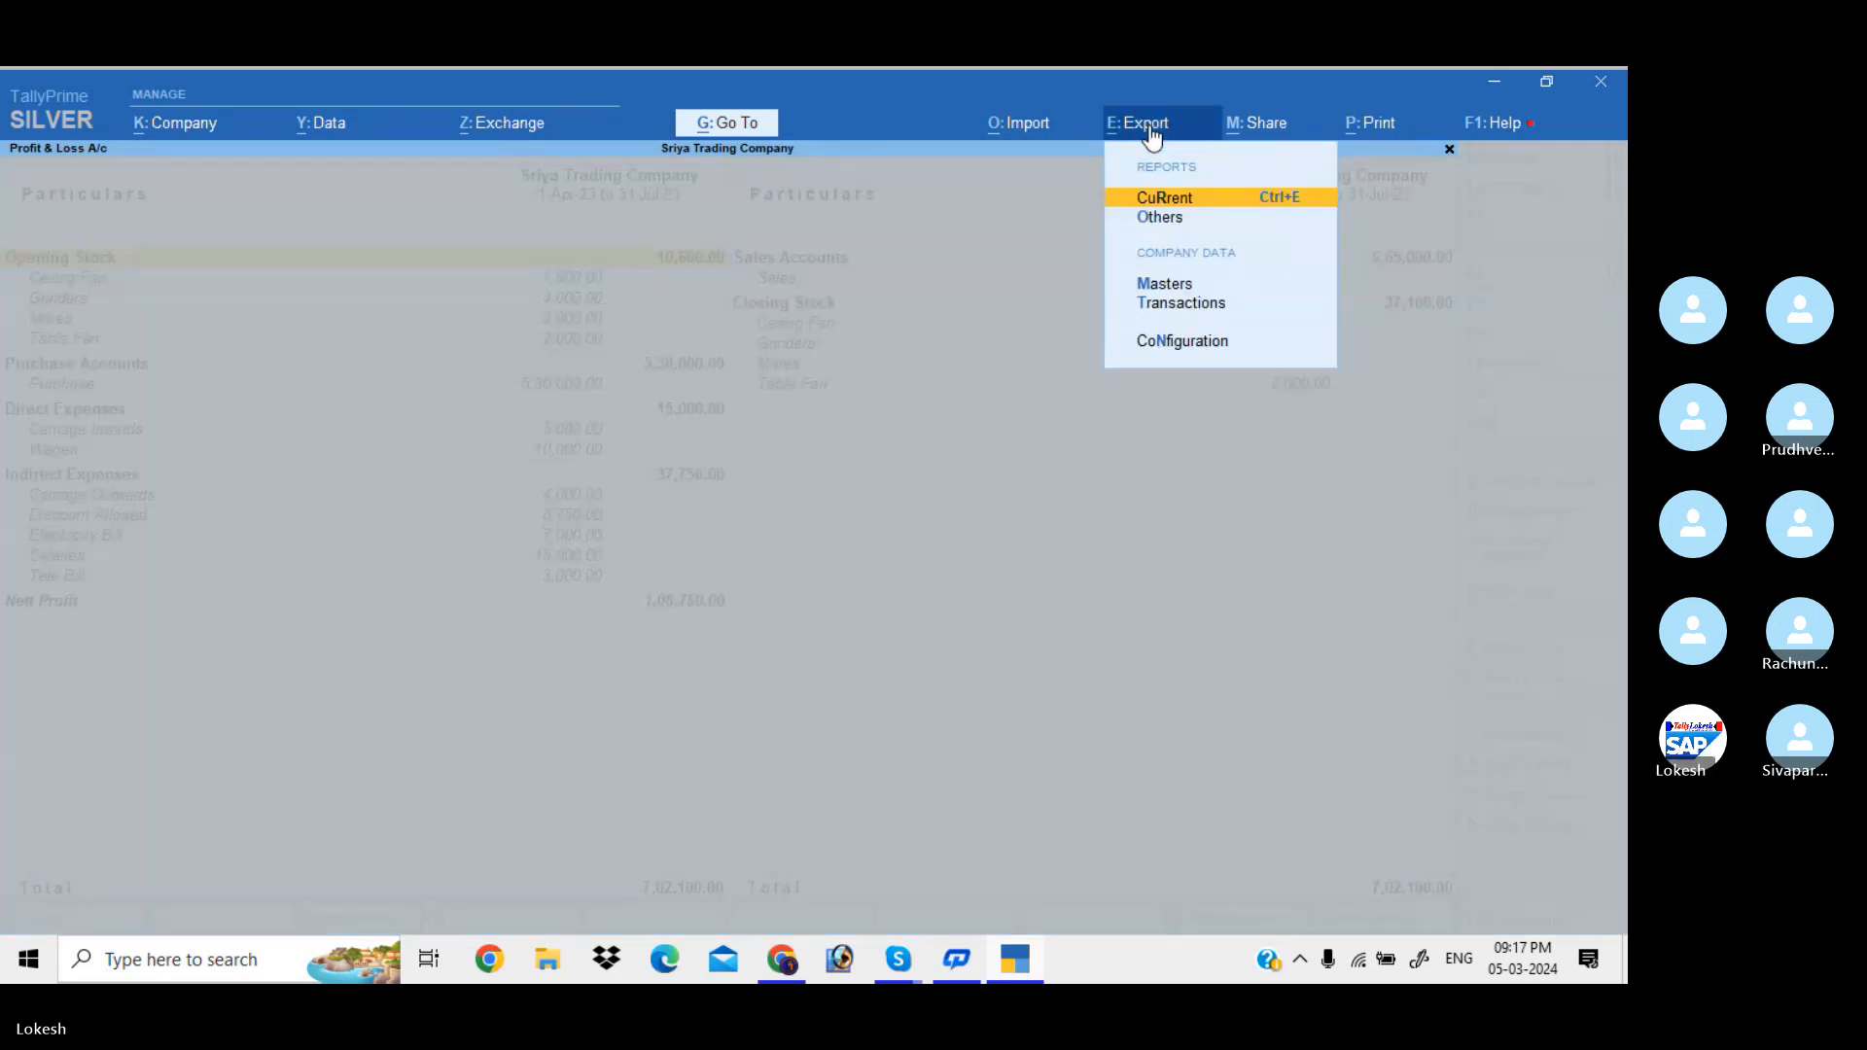
{"action": "left_click", "coordinate": [1203, 200]}
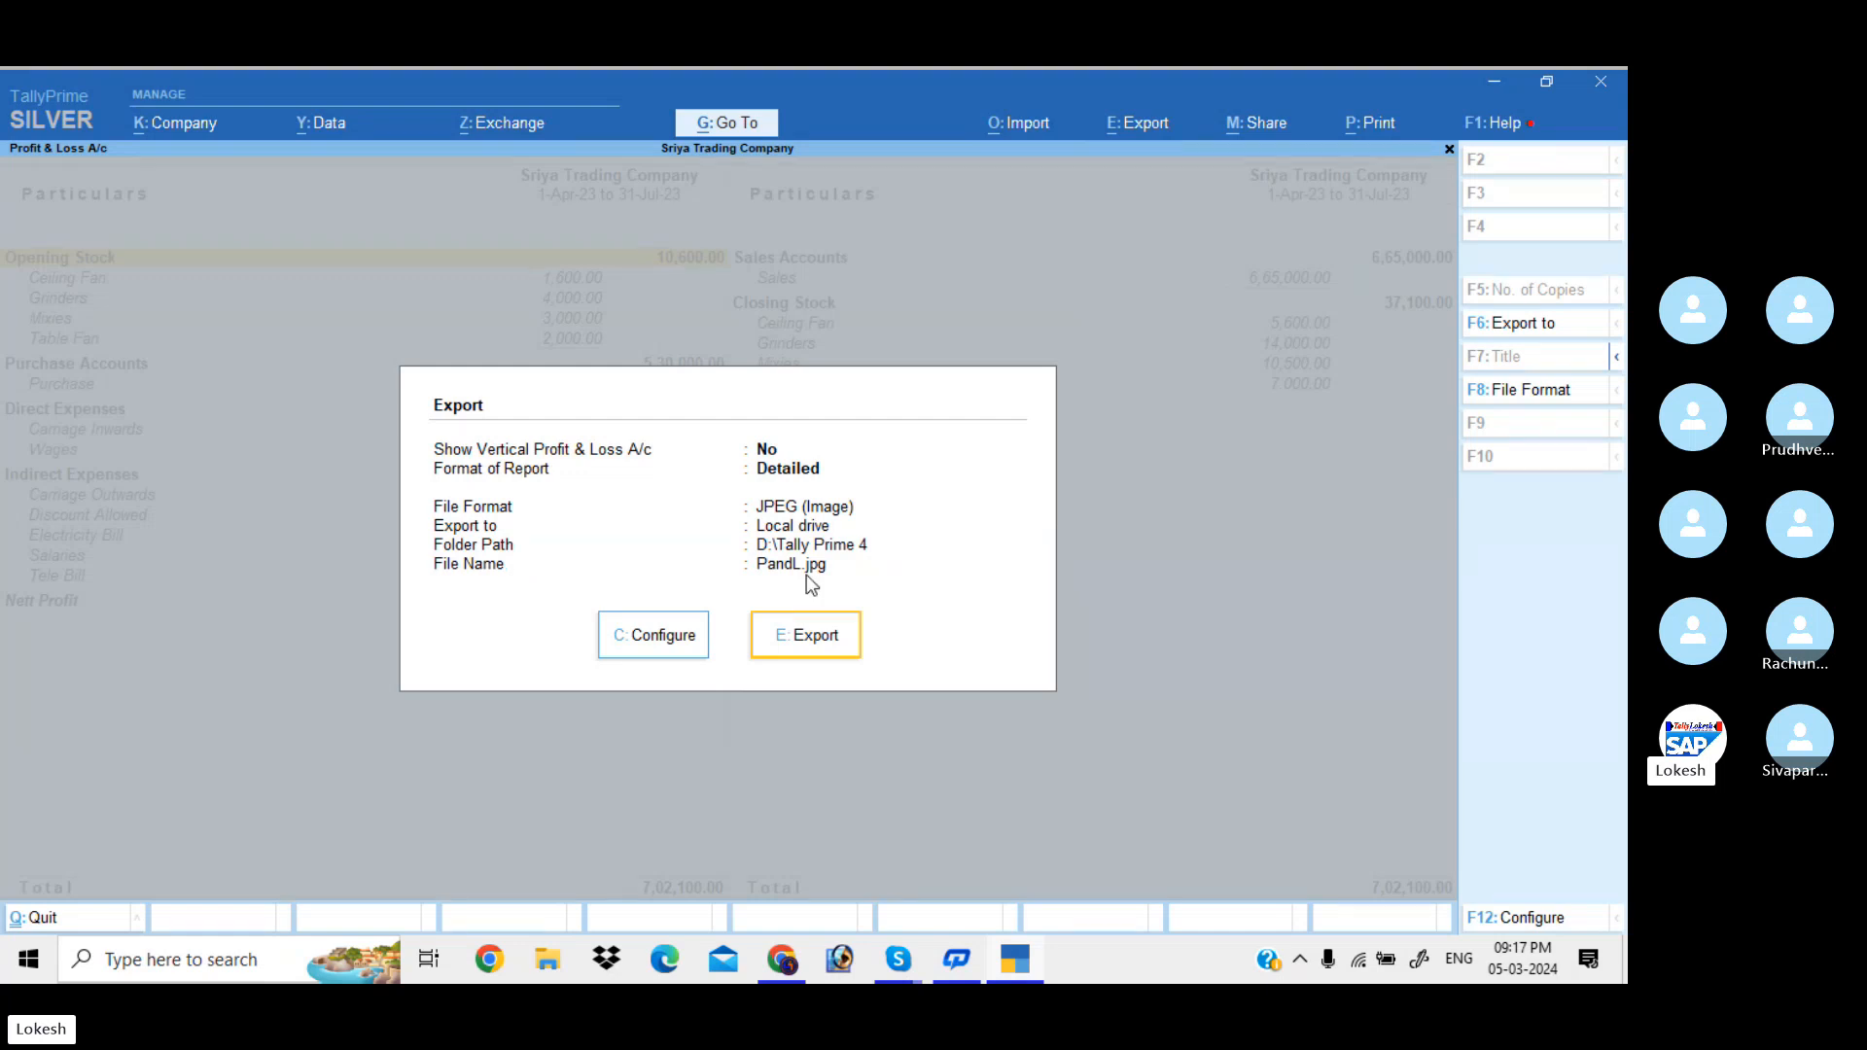
{"action": "left_click", "coordinate": [661, 640]}
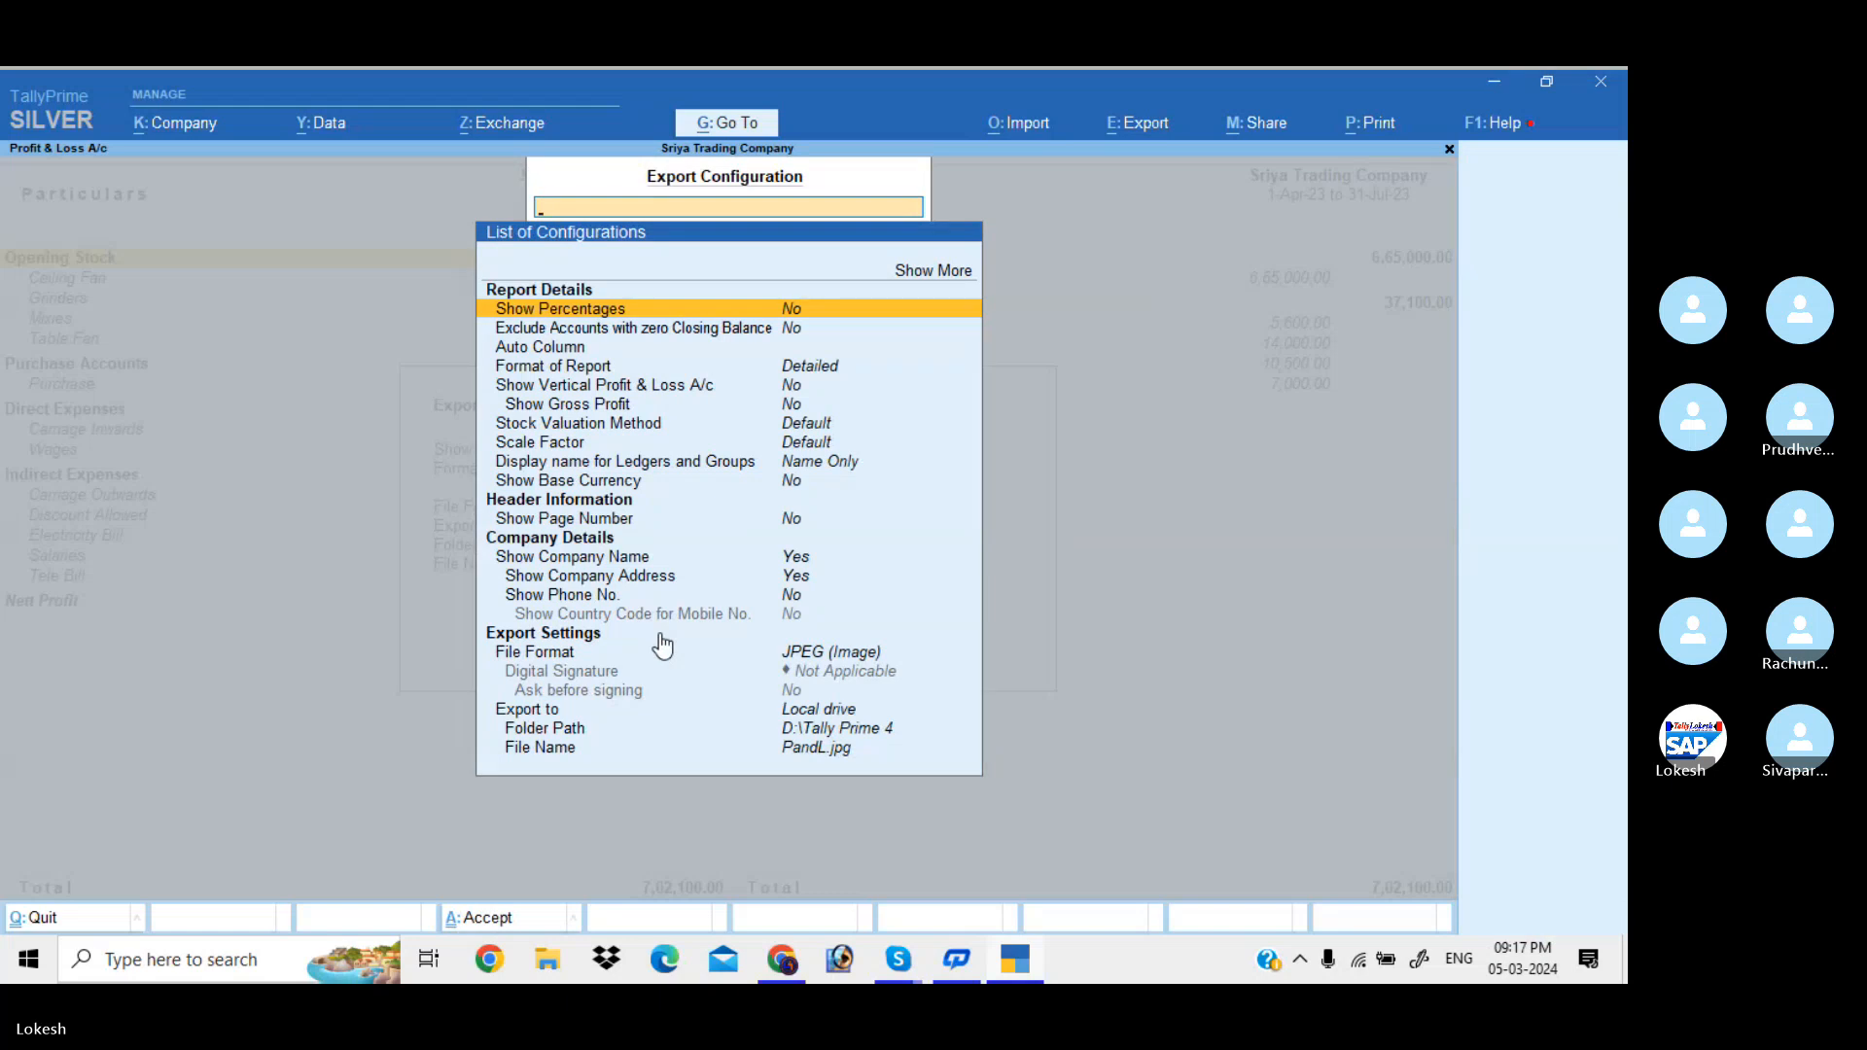
{"action": "key", "text": "Down"}
{"action": "key", "text": "Down"}
{"action": "key", "text": "Down"}
{"action": "key", "text": "Down"}
{"action": "key", "text": "Down"}
{"action": "key", "text": "Down"}
{"action": "key", "text": "Down"}
{"action": "key", "text": "Down"}
{"action": "key", "text": "Down"}
{"action": "key", "text": "Down"}
{"action": "key", "text": "Down"}
{"action": "key", "text": "Down"}
{"action": "key", "text": "Down"}
{"action": "key", "text": "Down"}
{"action": "key", "text": "Down"}
{"action": "key", "text": "Down"}
{"action": "key", "text": "Down"}
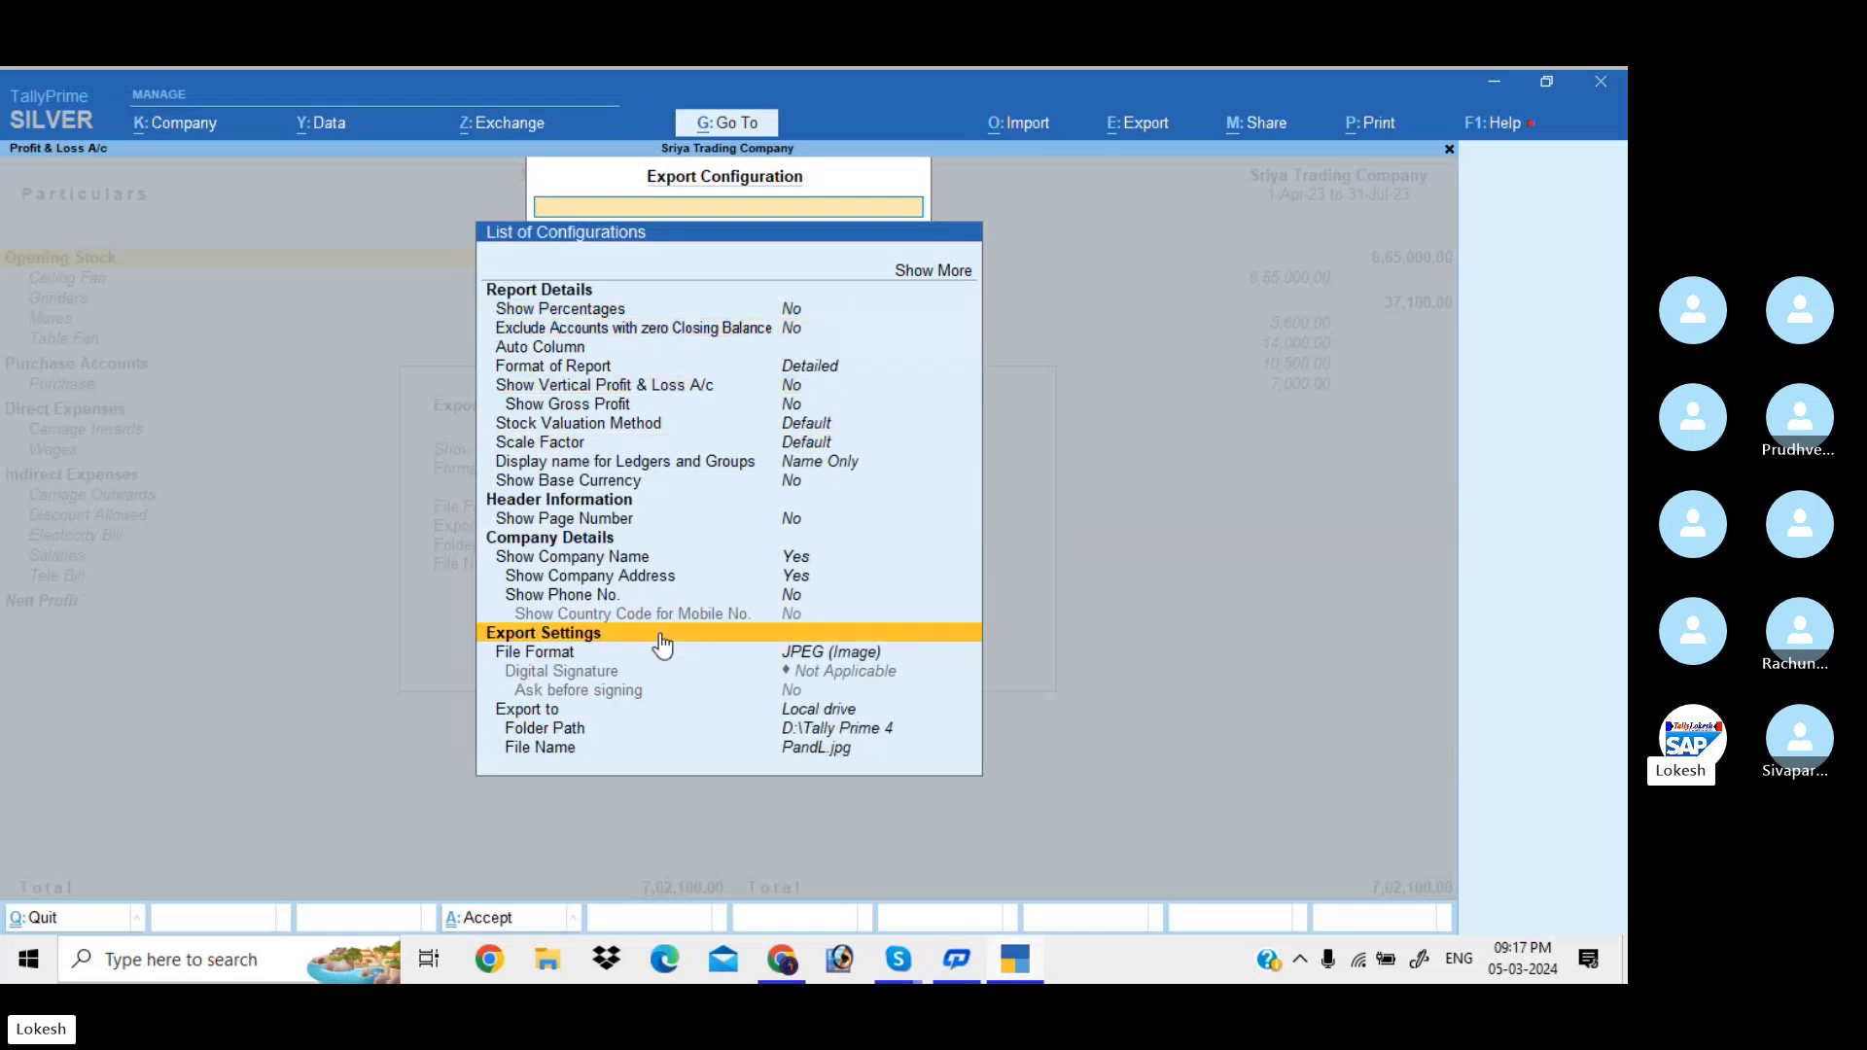
{"action": "key", "text": "Down"}
{"action": "key", "text": "Return"}
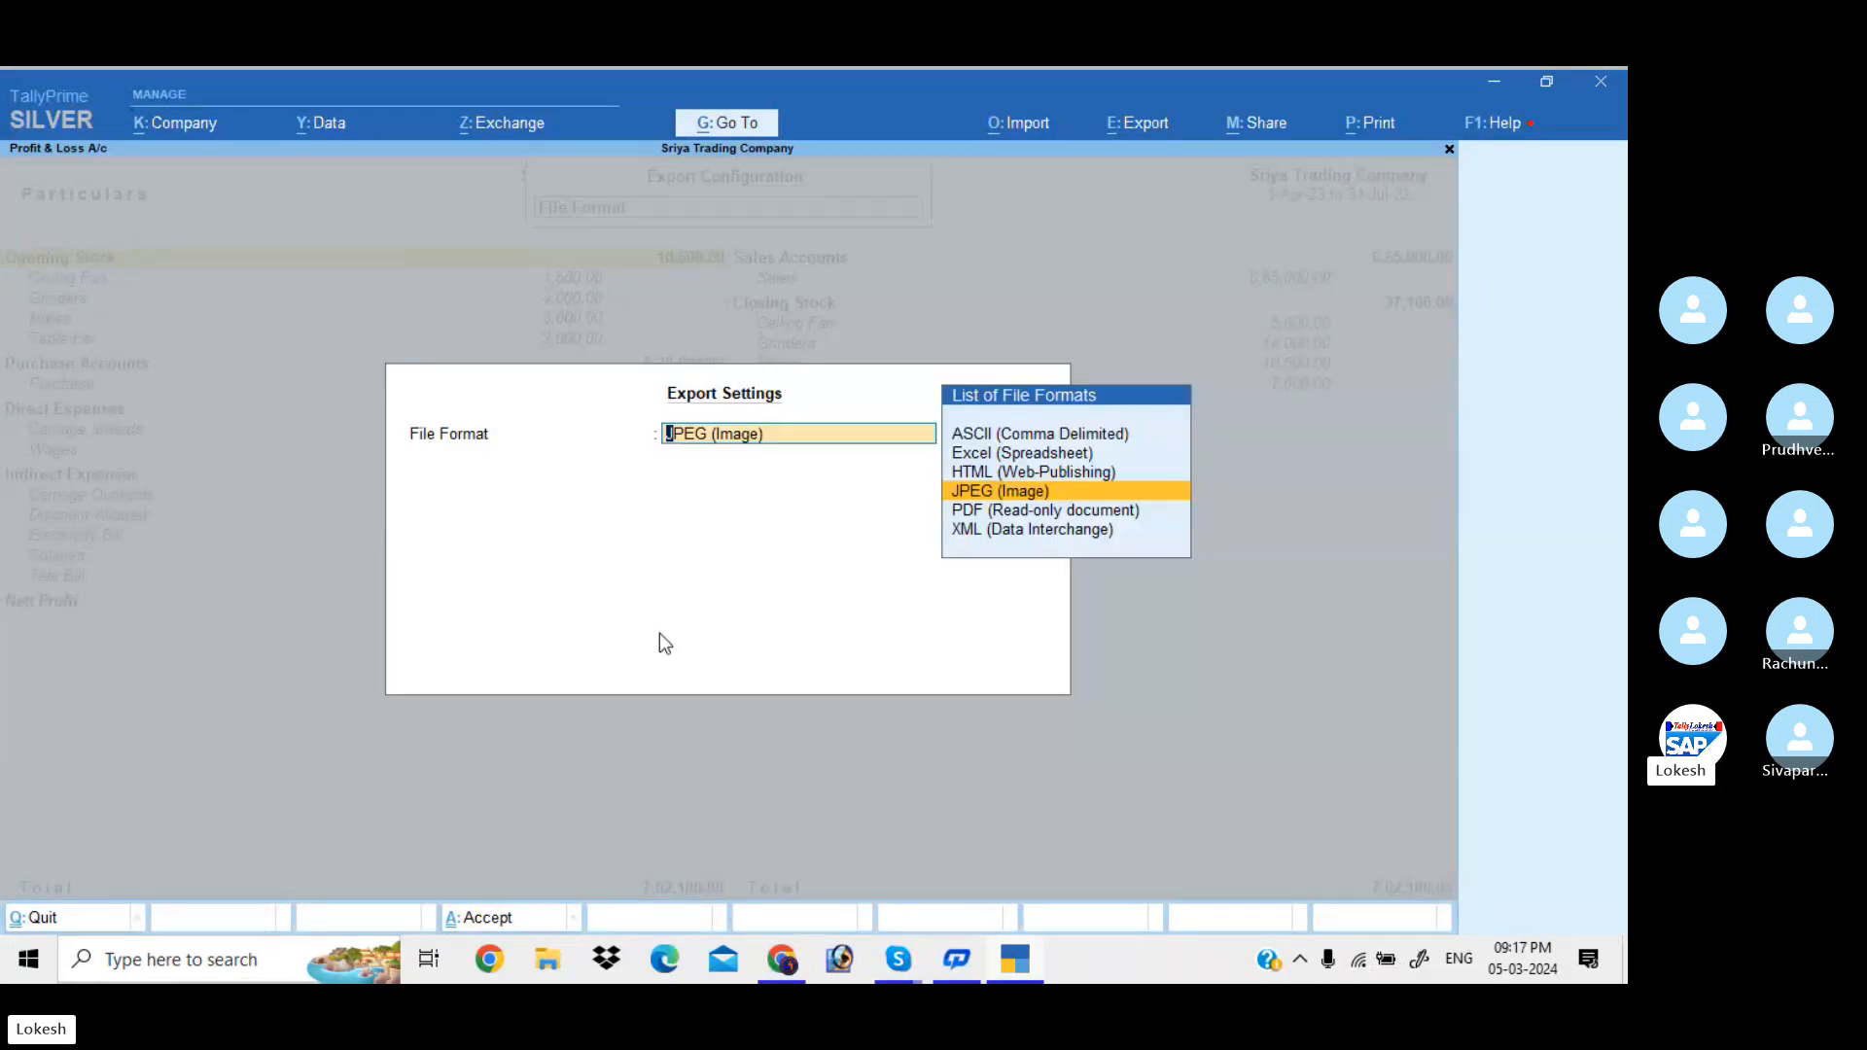
{"action": "key", "text": "Up"}
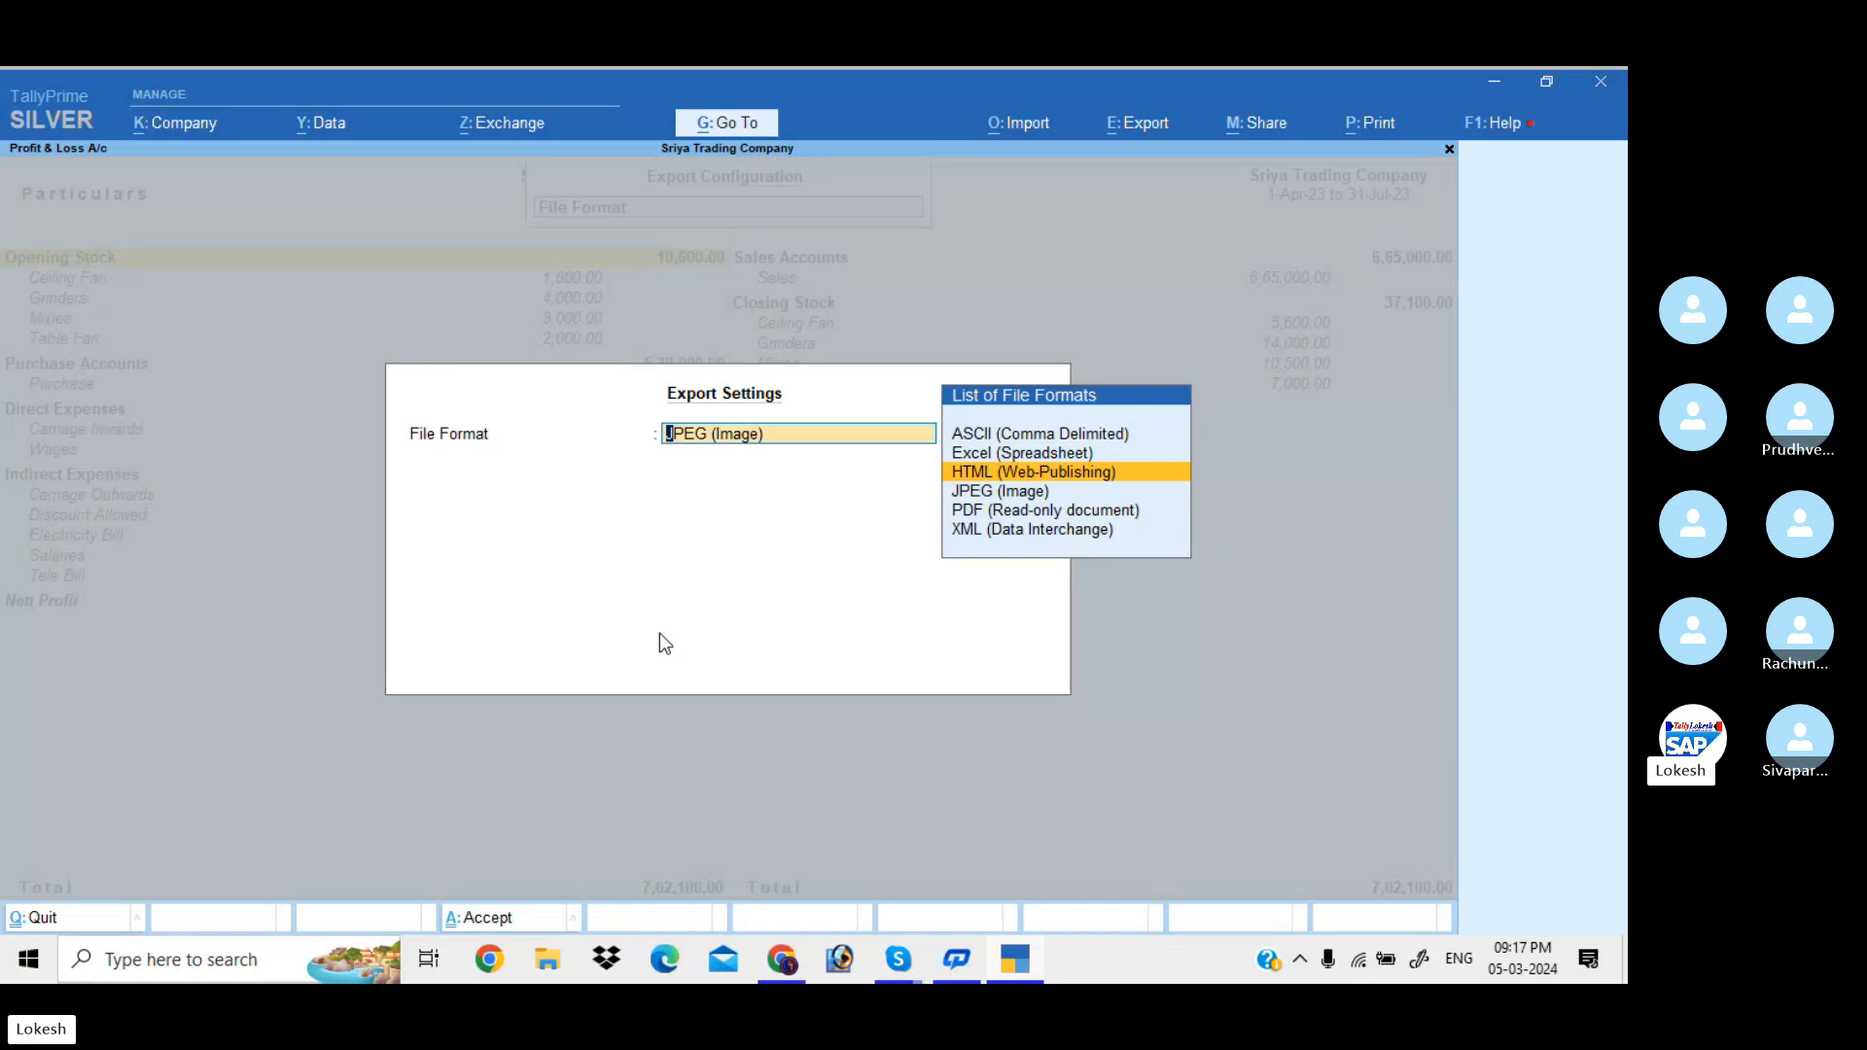
{"action": "key", "text": "Up"}
{"action": "key", "text": "Down"}
{"action": "key", "text": "Down"}
{"action": "key", "text": "Down"}
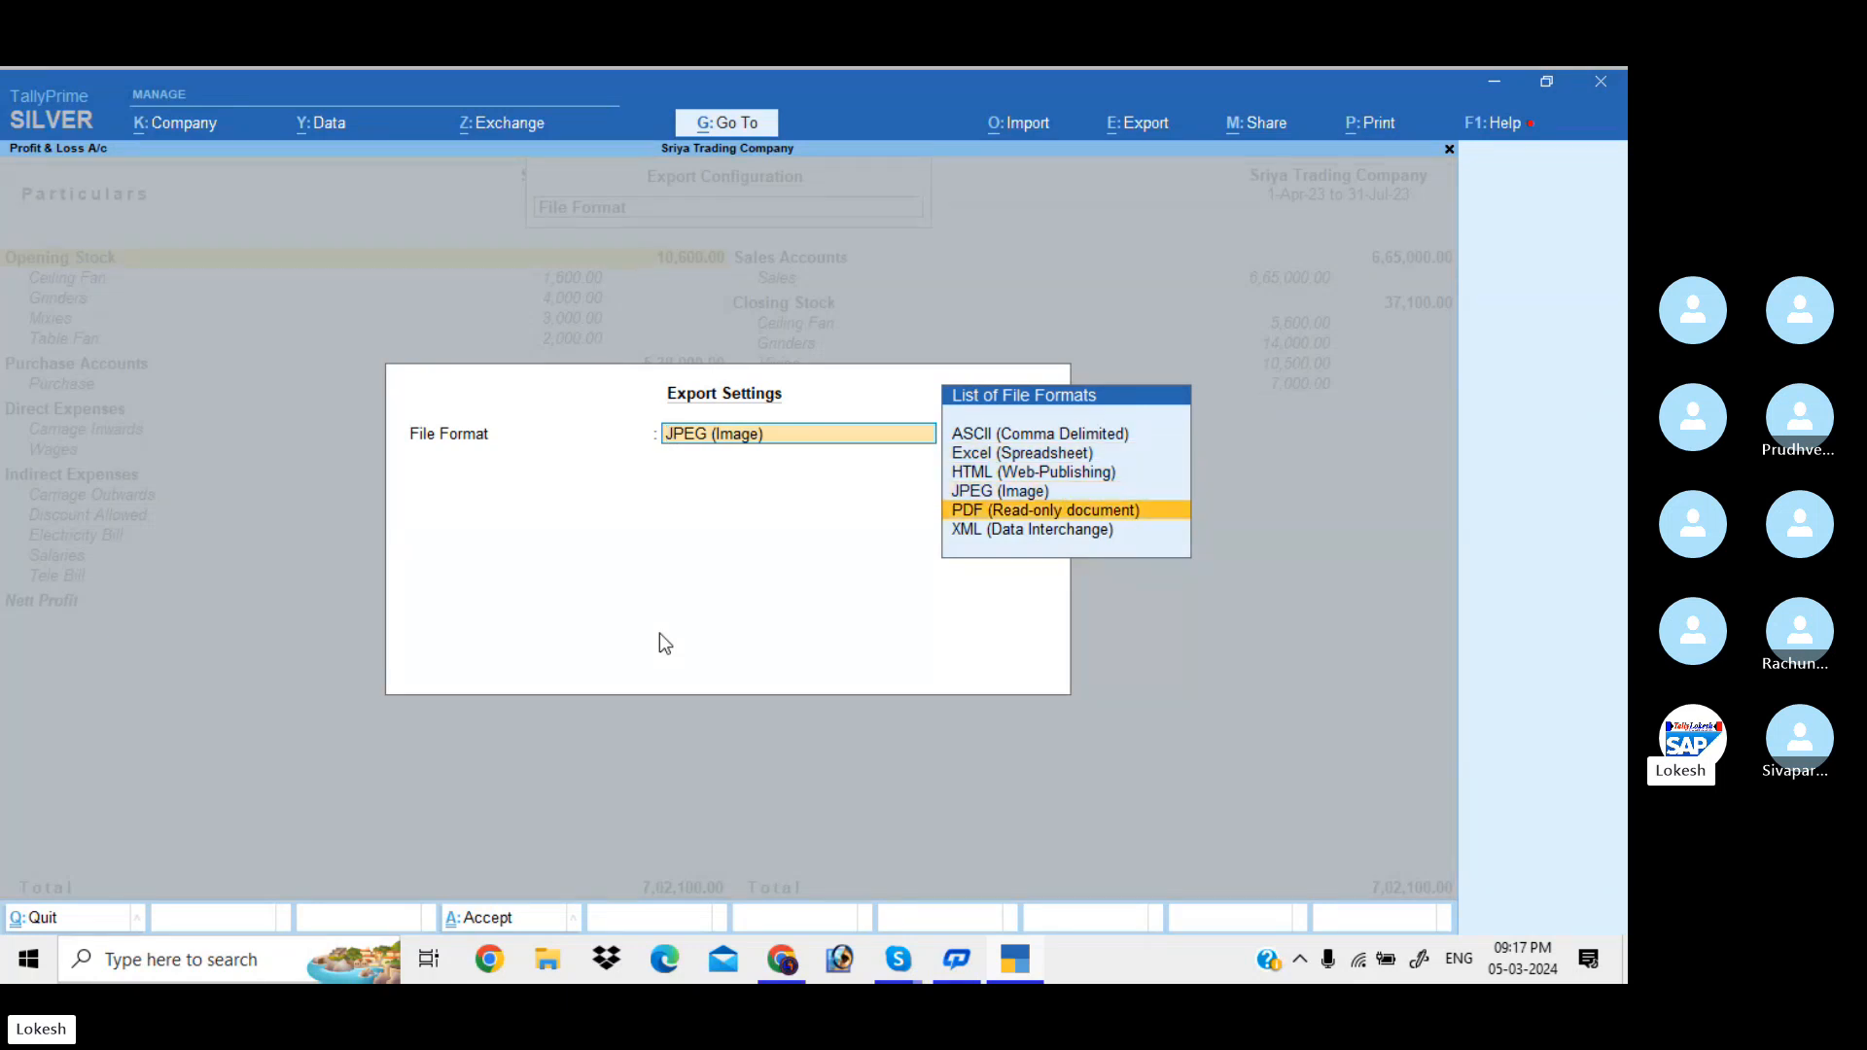
{"action": "key", "text": "Down"}
{"action": "key", "text": "Up"}
{"action": "key", "text": "Up"}
{"action": "key", "text": "Up"}
{"action": "key", "text": "Up"}
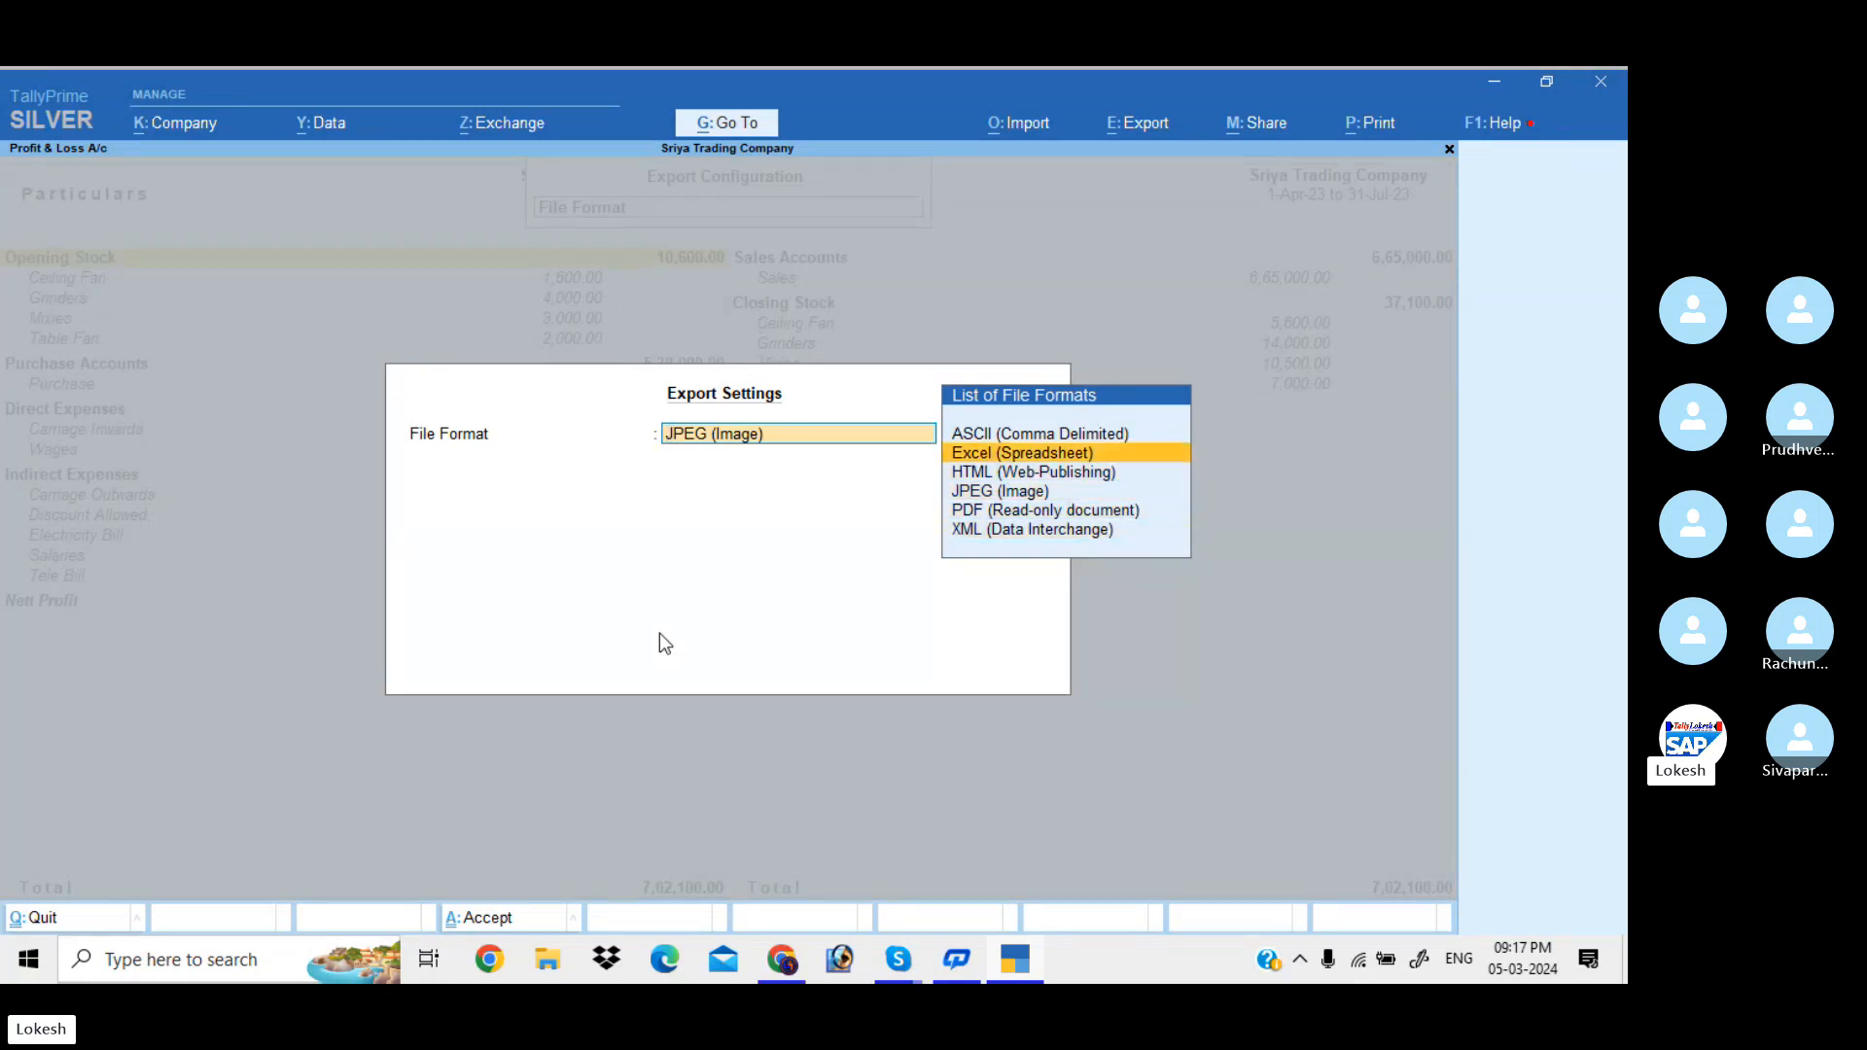
{"action": "key", "text": "Return"}
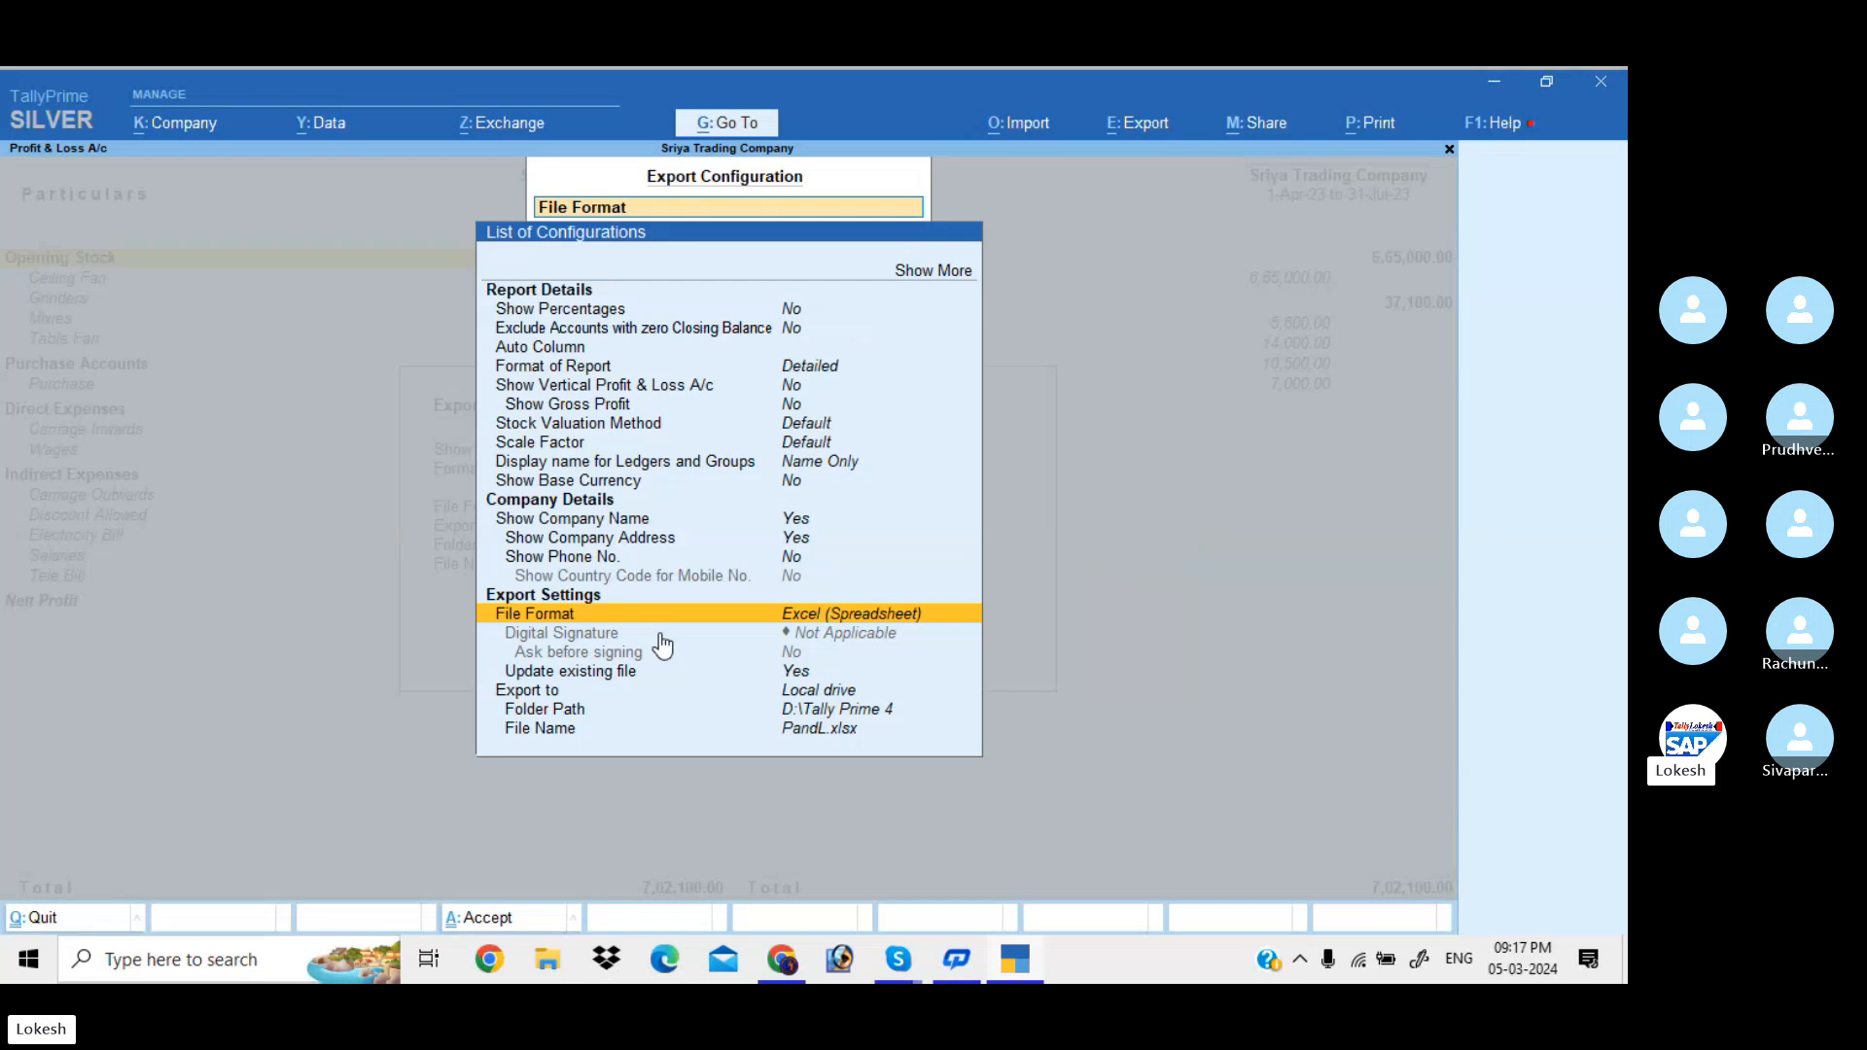
{"action": "key", "text": "Down"}
{"action": "key", "text": "Down"}
{"action": "key", "text": "Down"}
{"action": "key", "text": "Down"}
{"action": "key", "text": "Down"}
{"action": "key", "text": "Down"}
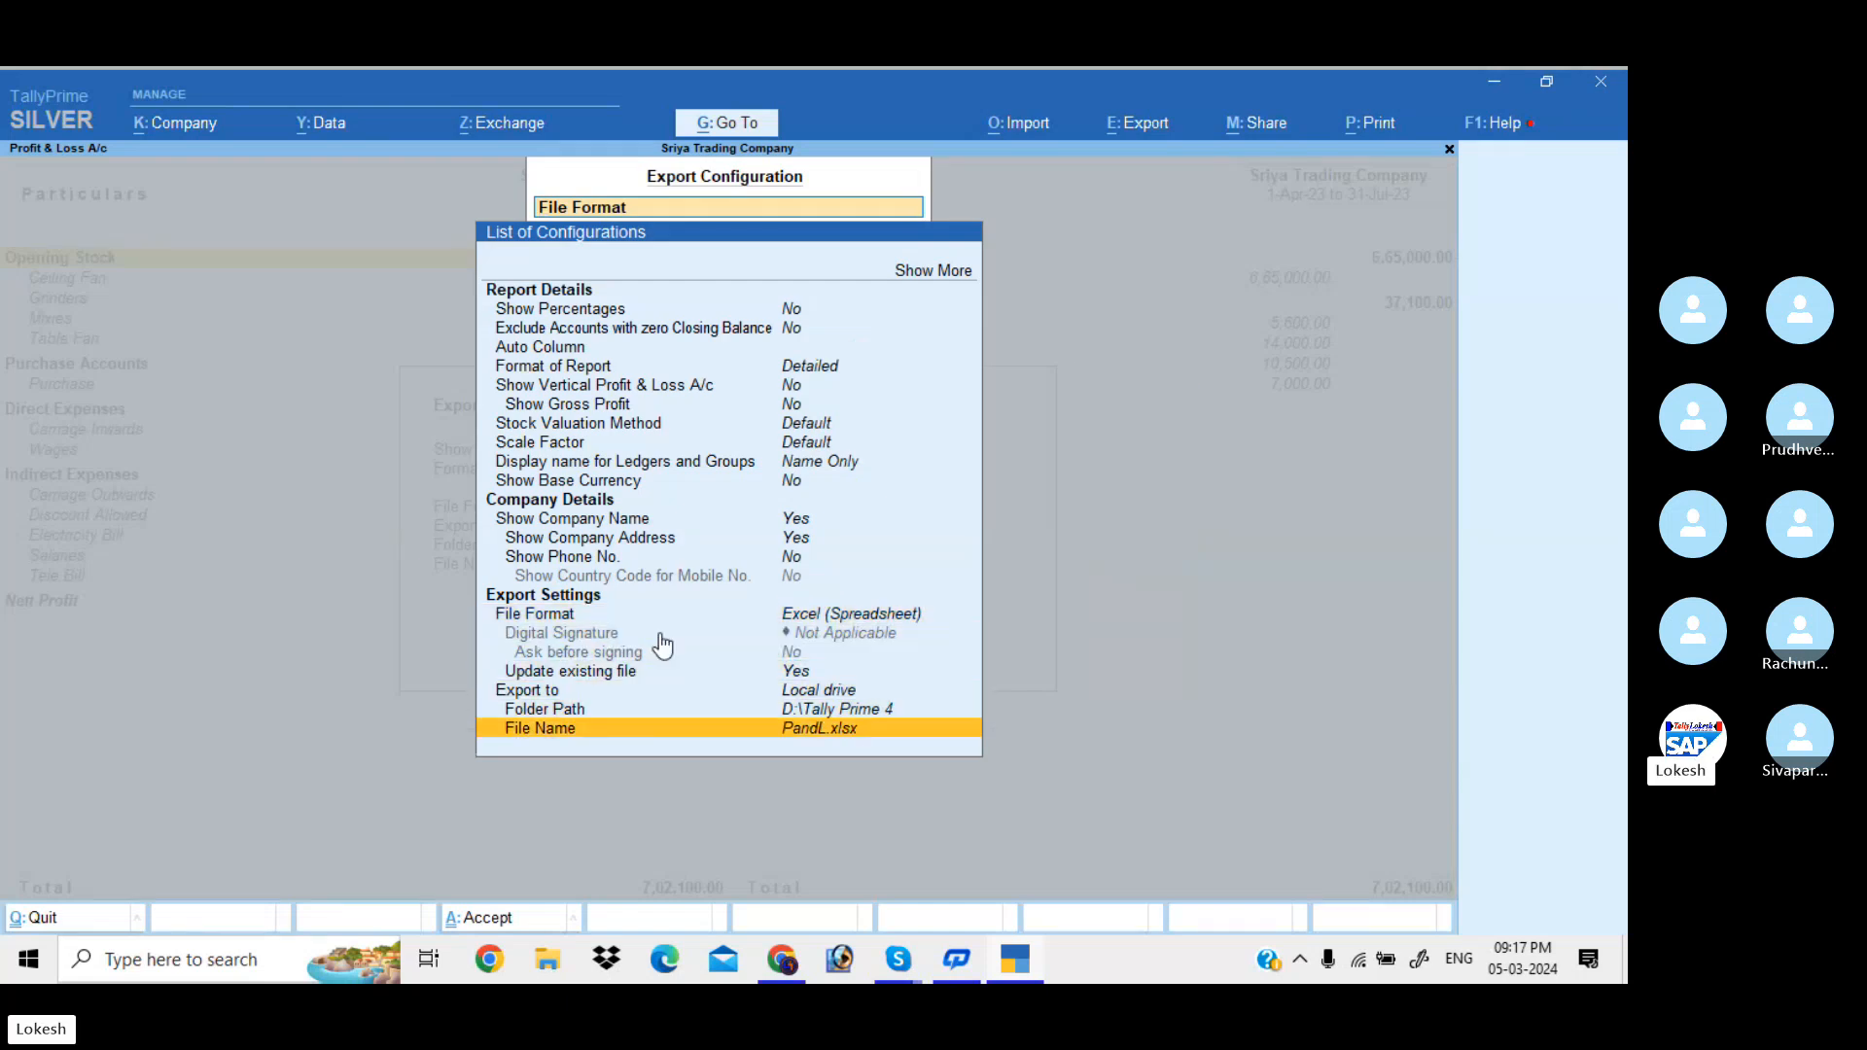
{"action": "key", "text": "Return"}
{"action": "key", "text": "BackSpace"}
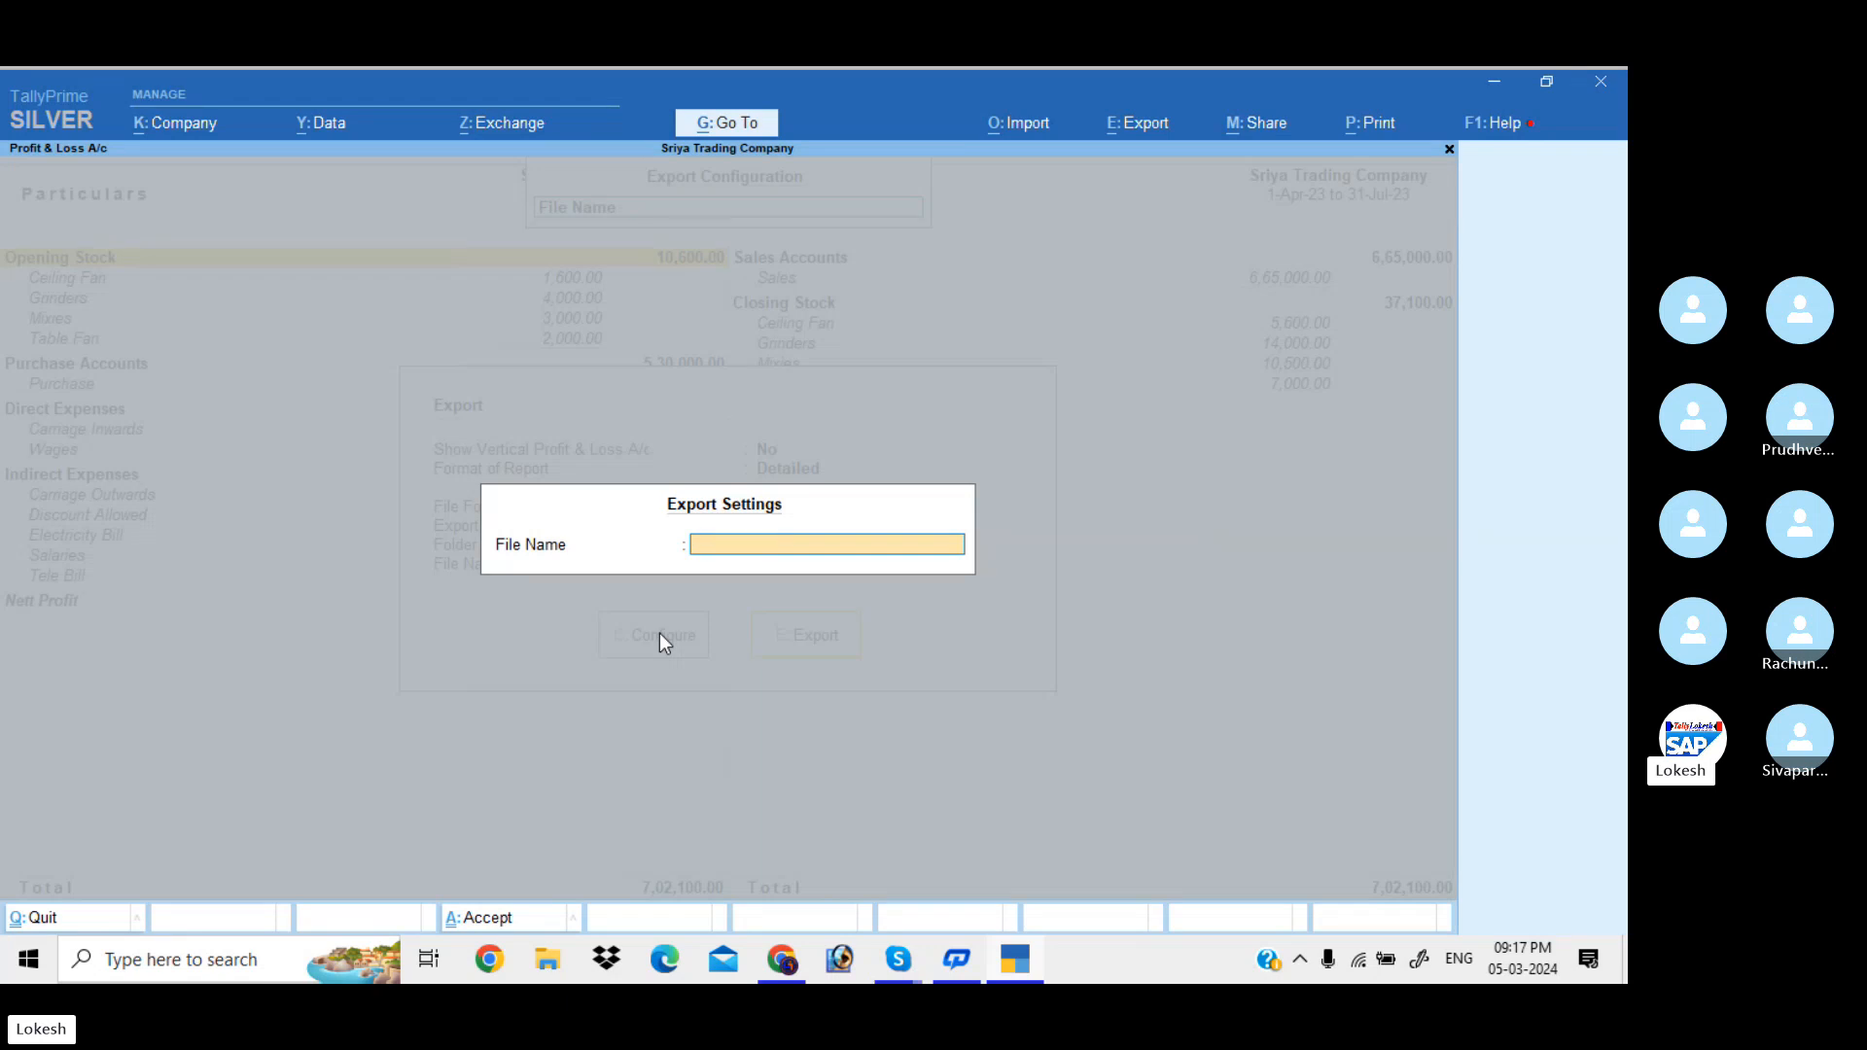
{"action": "key", "text": "Escape"}
{"action": "key", "text": "Escape"}
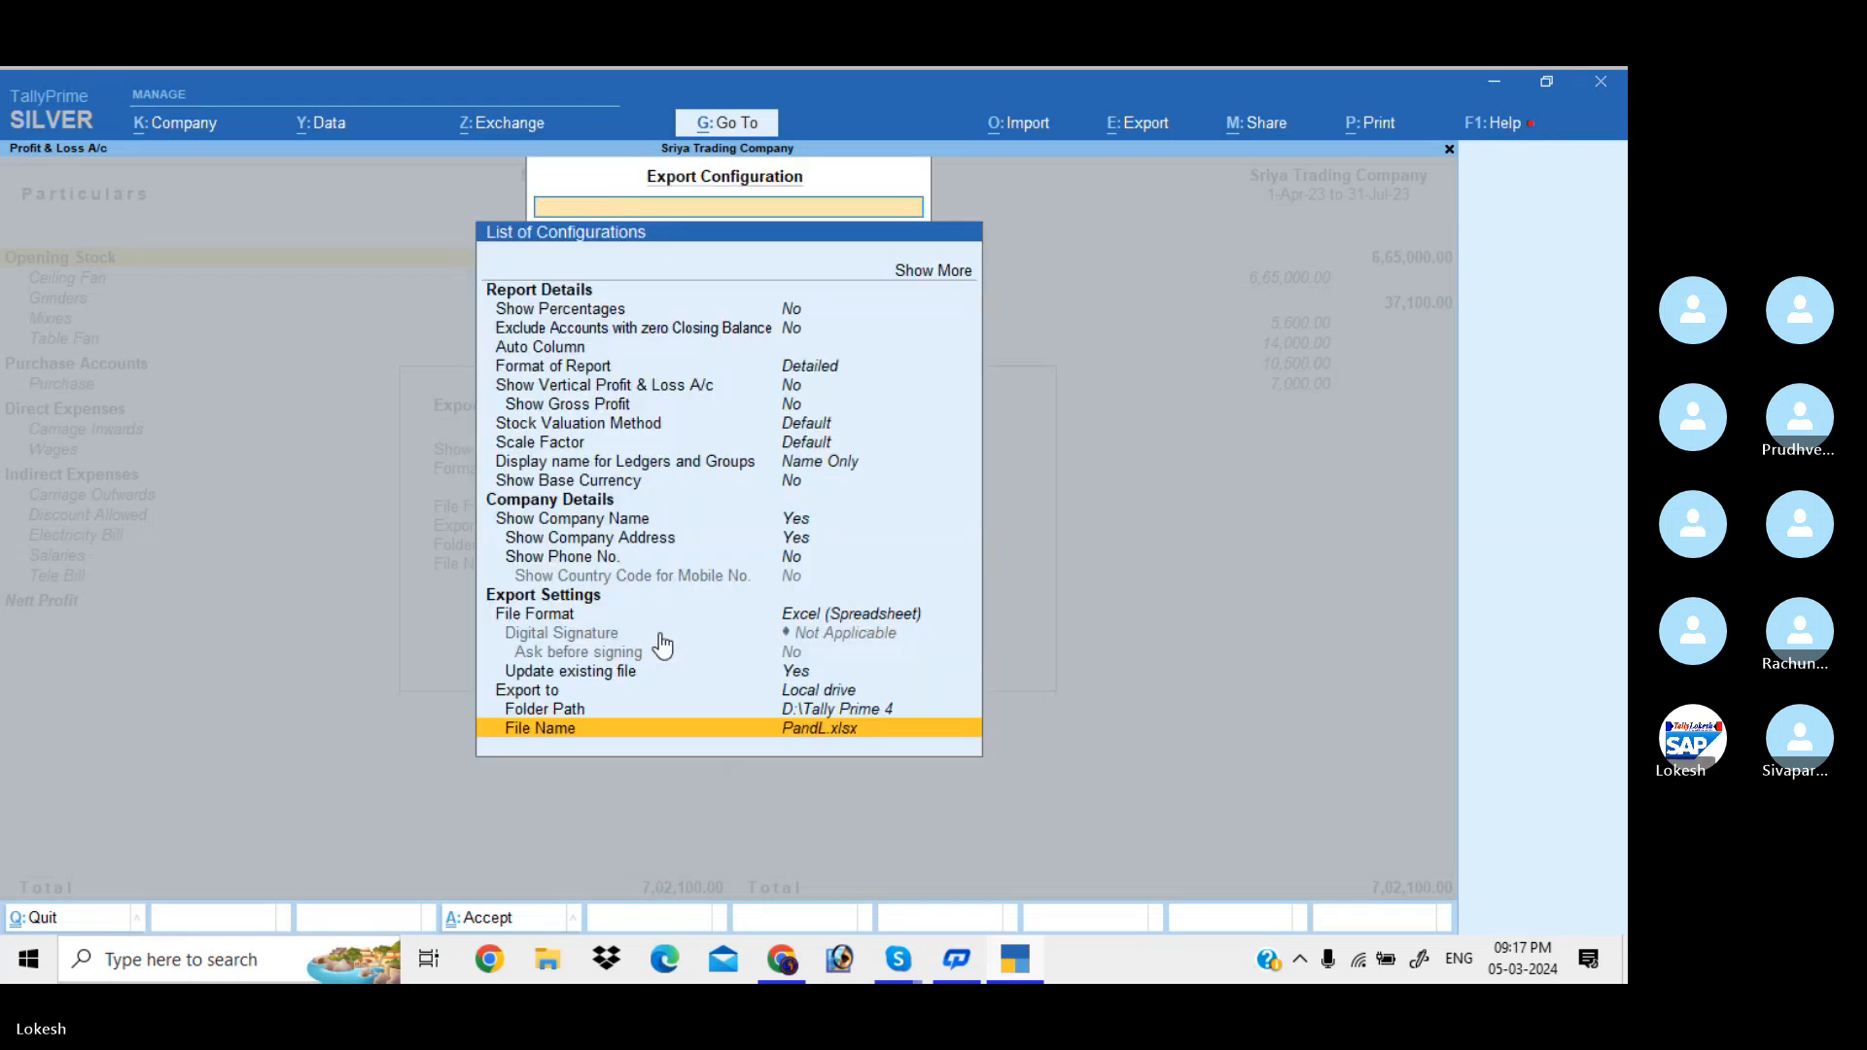
Export the Profit & Loss report as PandL.xlsx to D:\Tally Prime 4 and view the exported sheet at 120% zoom.
{"action": "key", "text": "Escape"}
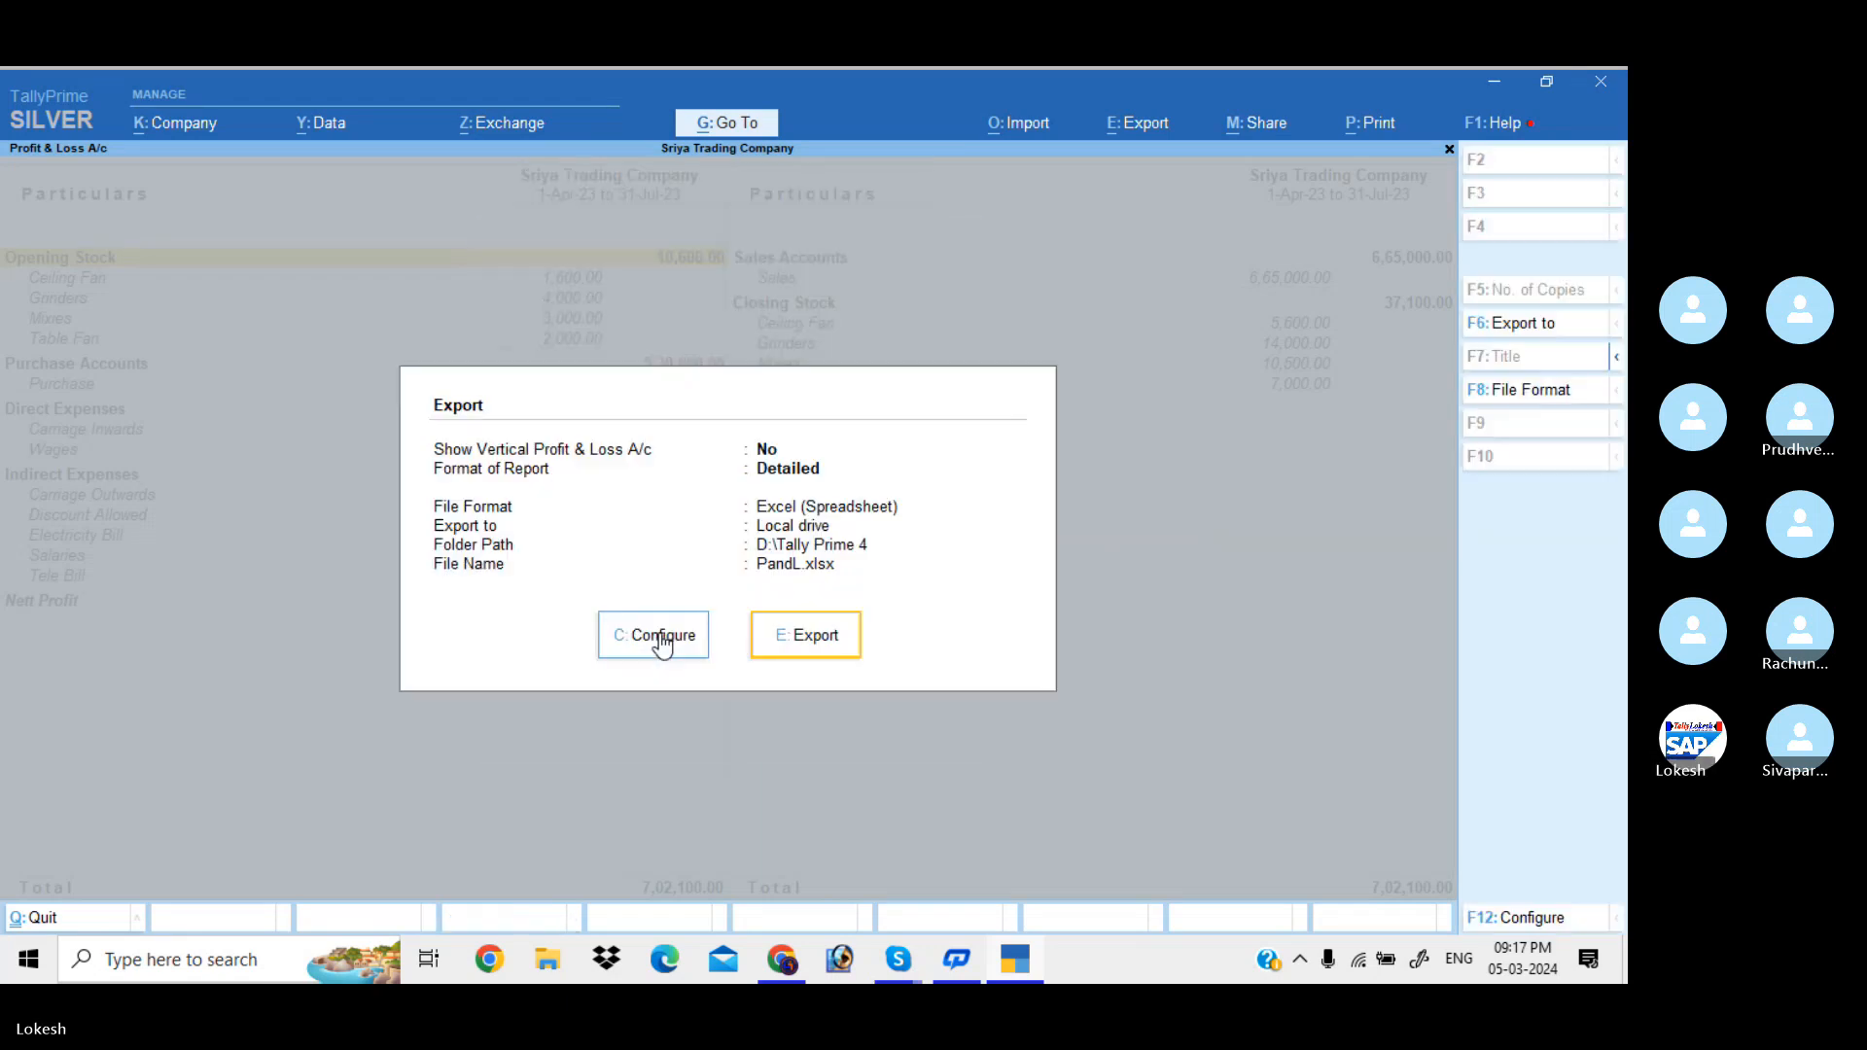
{"action": "left_click", "coordinate": [814, 645]}
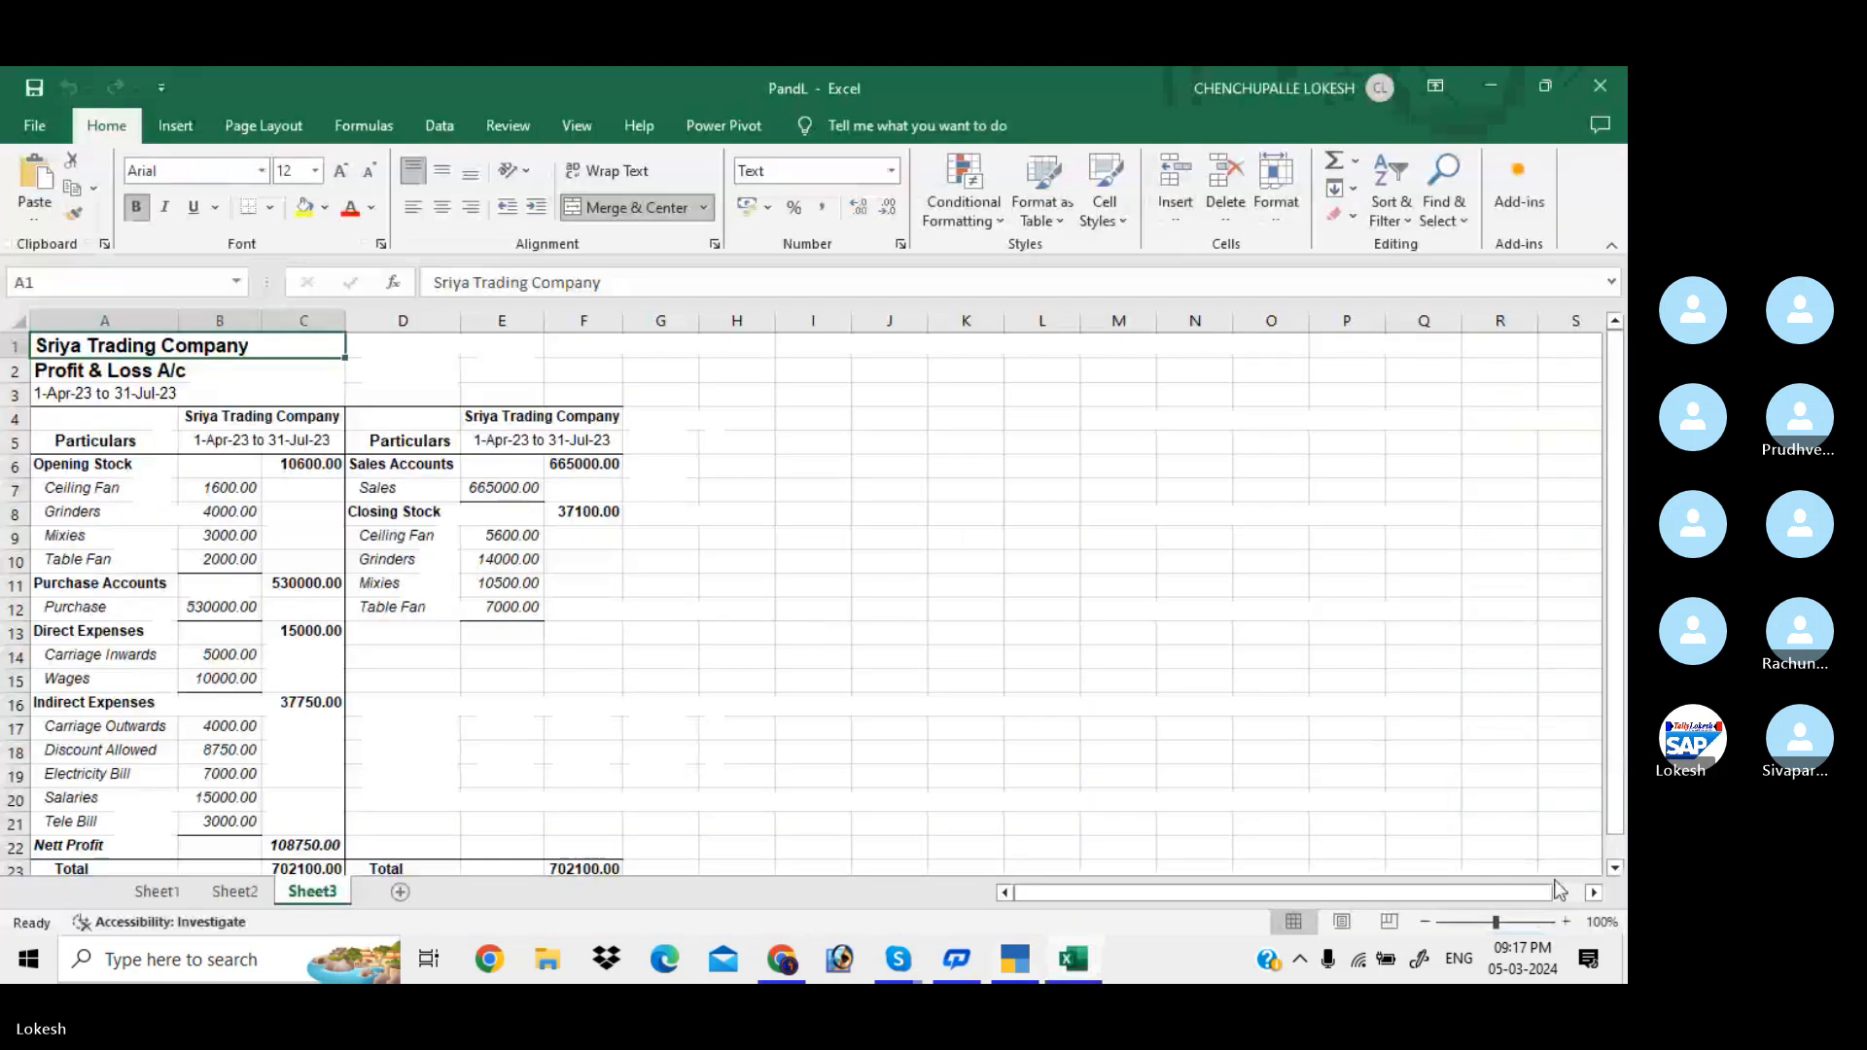
{"action": "left_click", "coordinate": [1568, 920]}
{"action": "left_click", "coordinate": [1567, 920]}
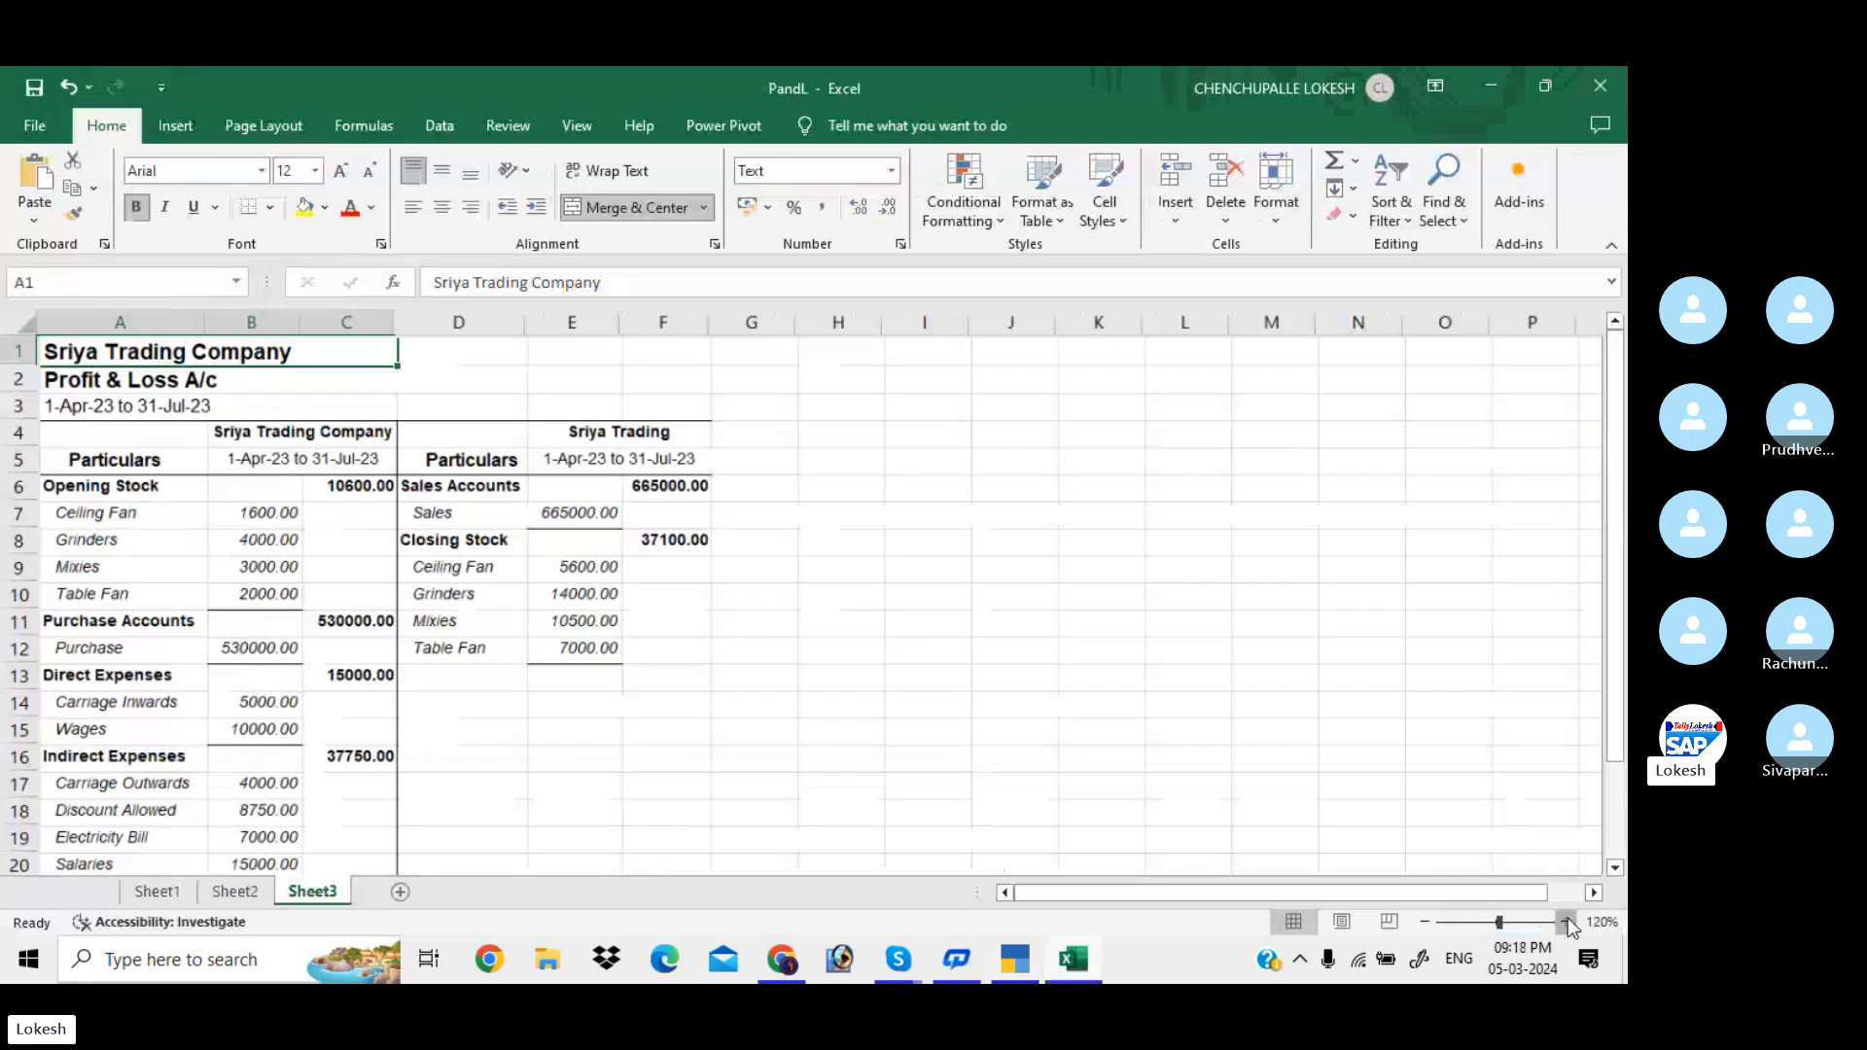
{"action": "left_click", "coordinate": [1567, 920]}
{"action": "left_click", "coordinate": [978, 694]}
{"action": "left_click_drag", "start_coordinate": [1615, 398], "coordinate": [1616, 447]}
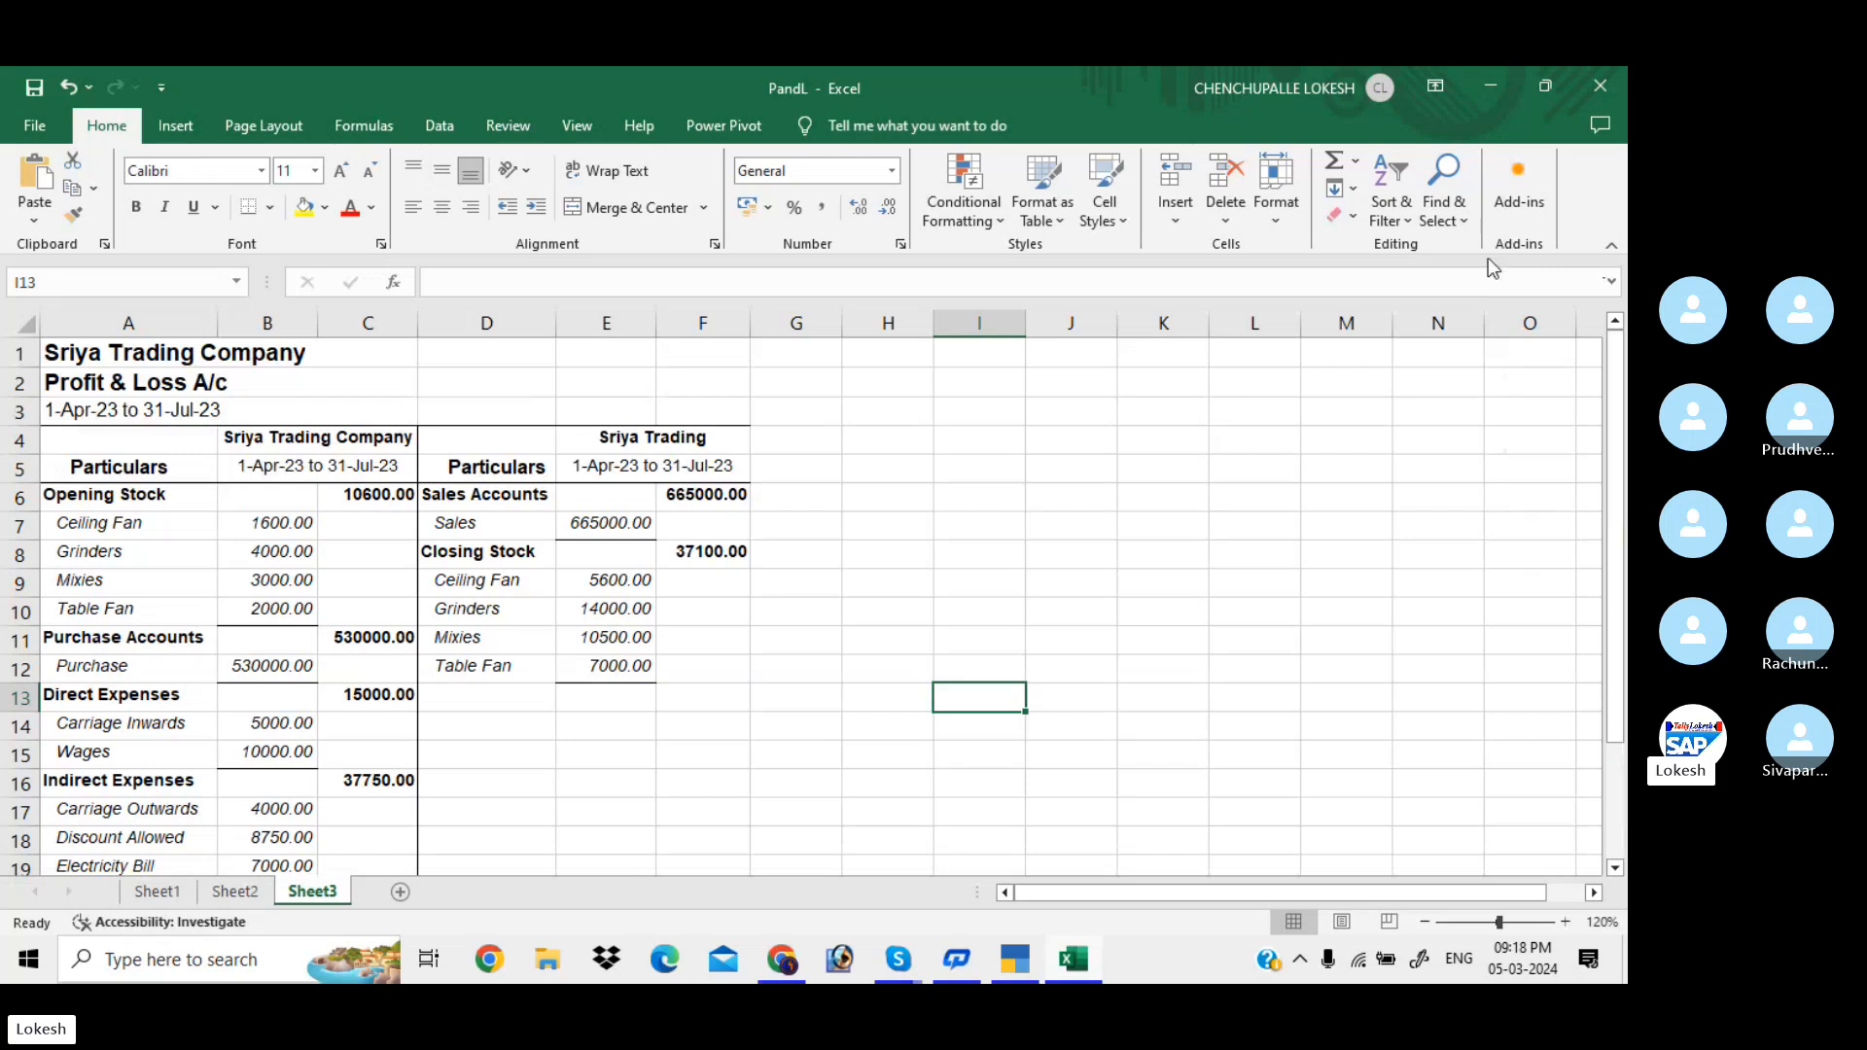
Change the opening stock amounts in the exported sheet to 55555 for Ceiling Fan and 789654 for Grinders.
{"action": "left_click", "coordinate": [283, 528]}
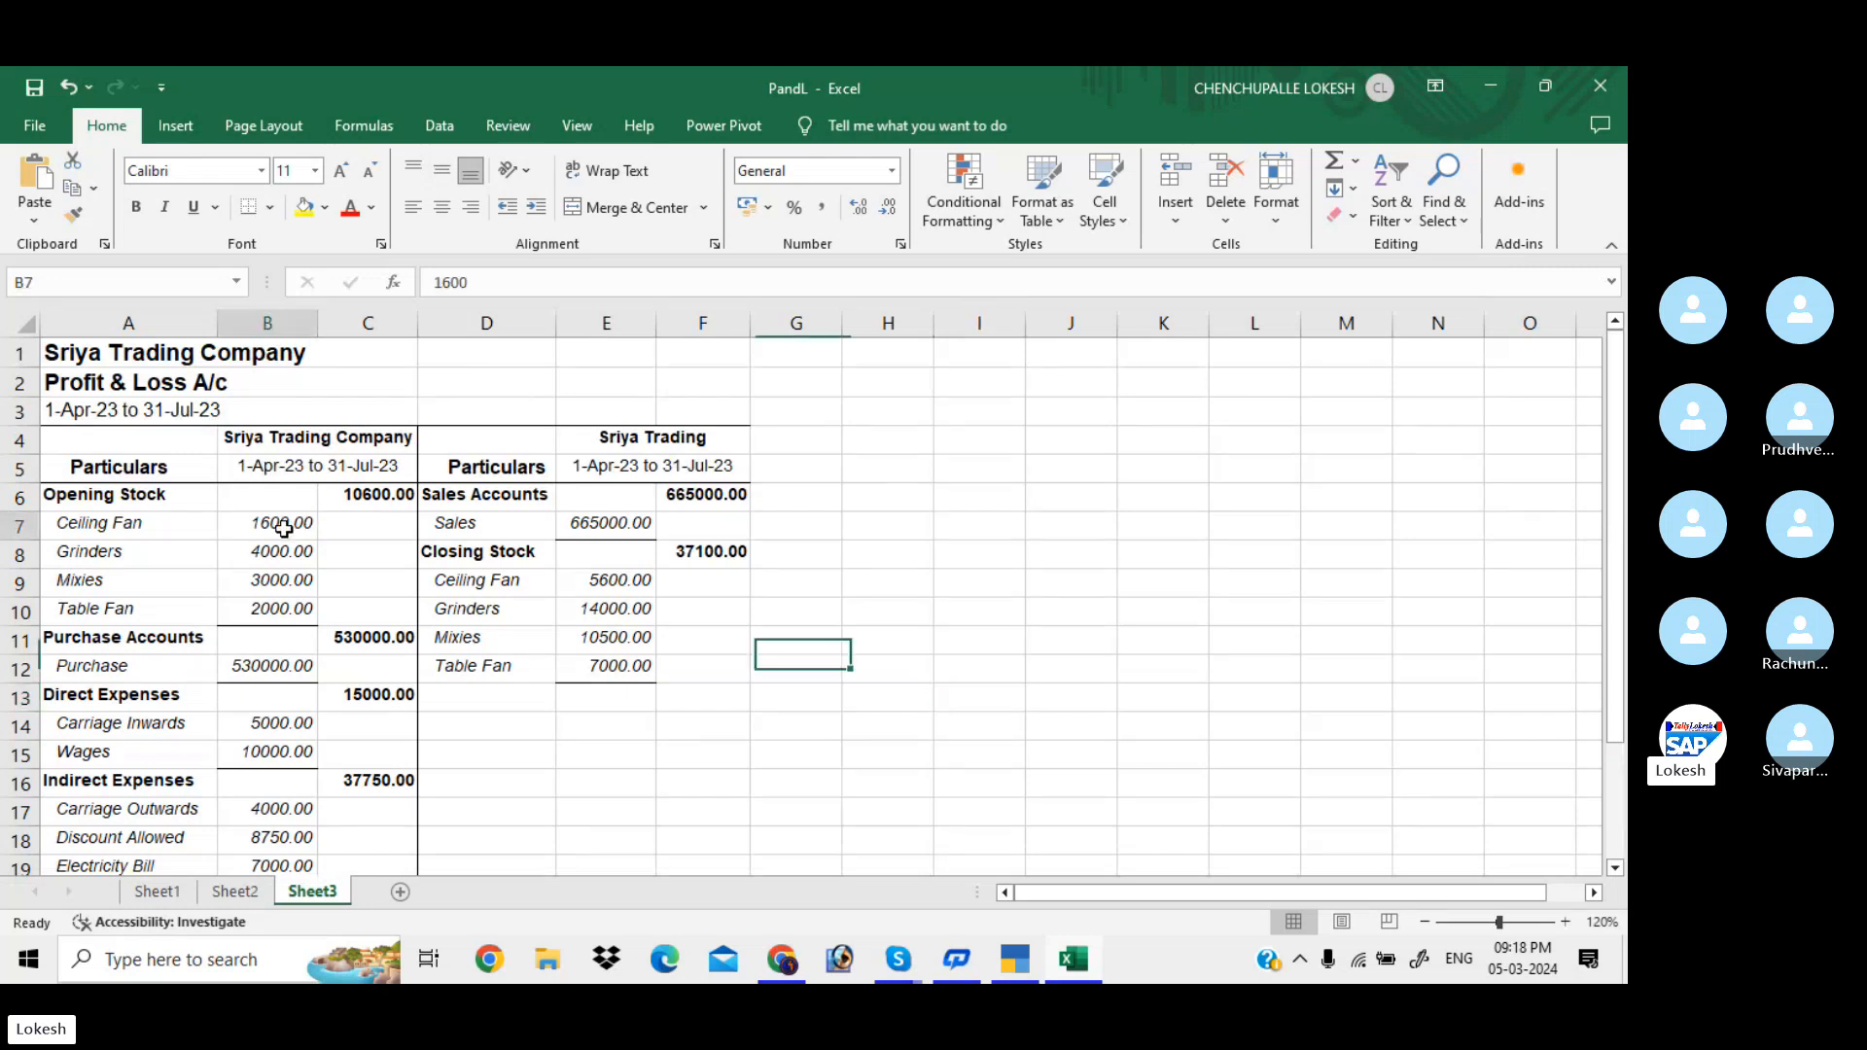
{"action": "type", "text": "55555"}
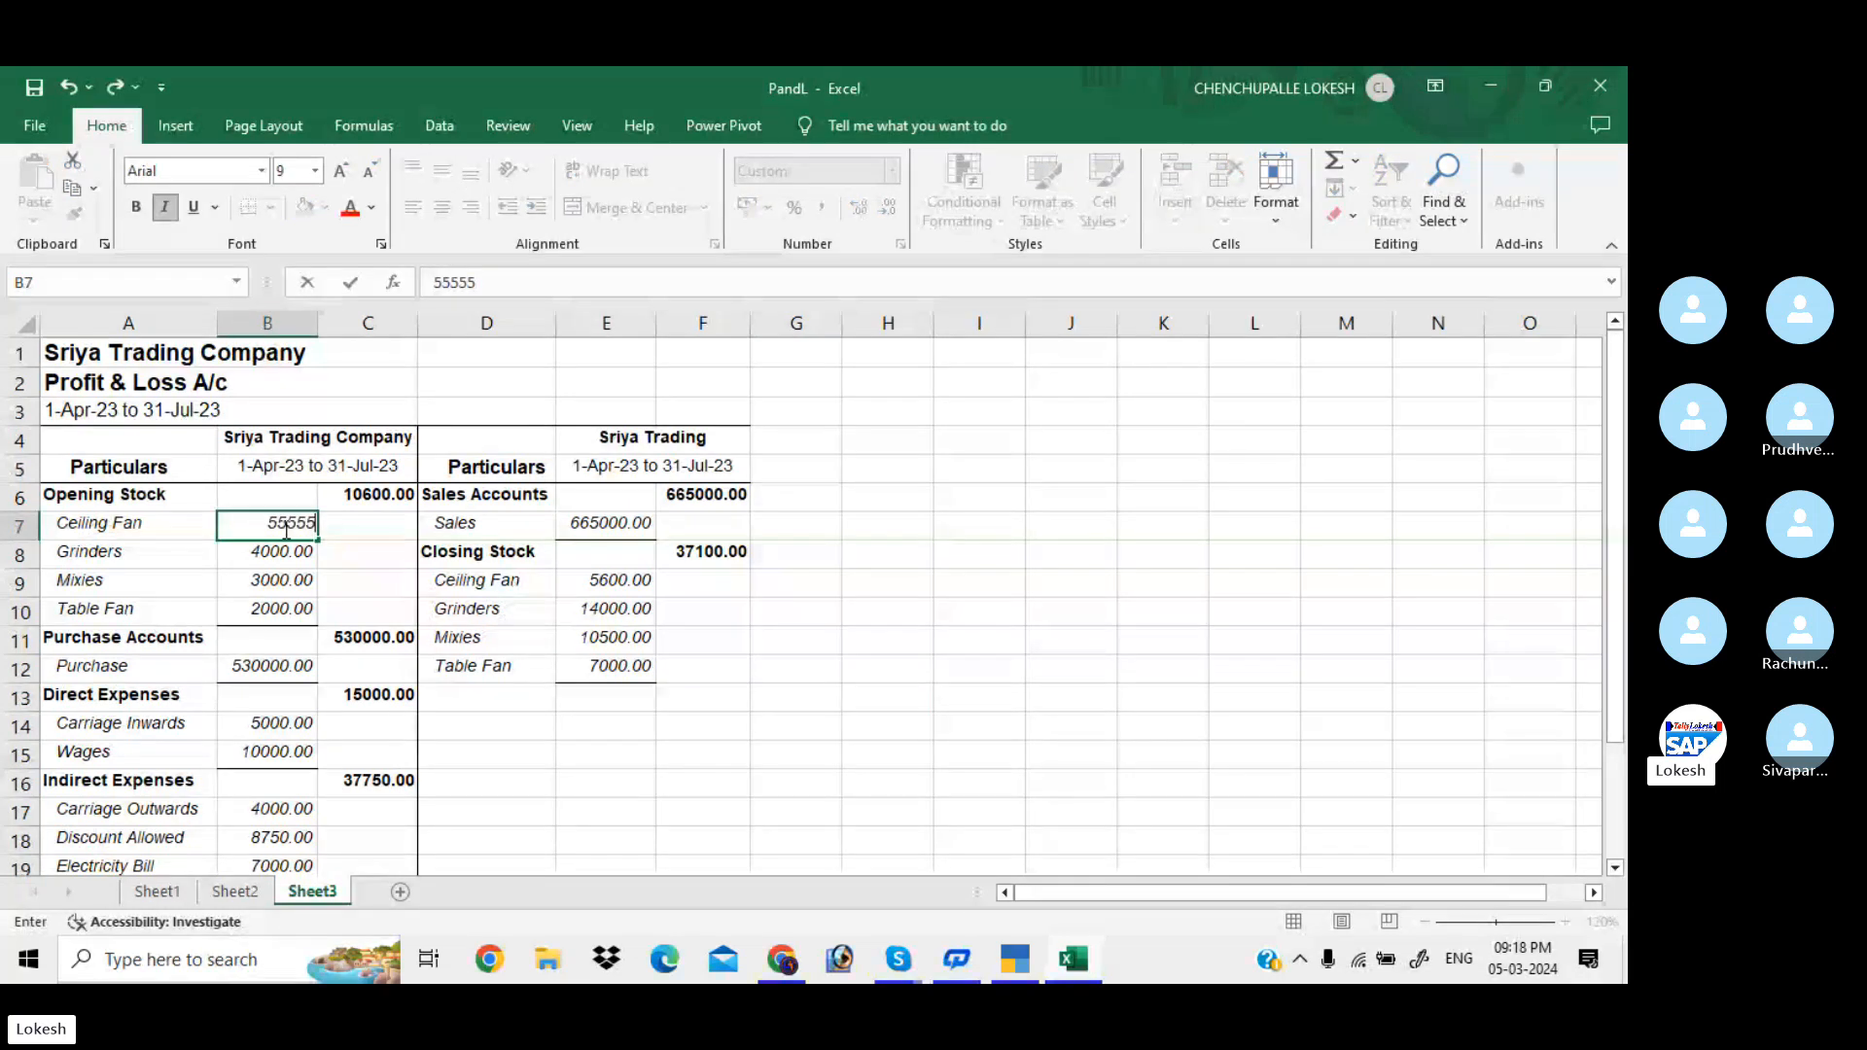
{"action": "key", "text": "Return"}
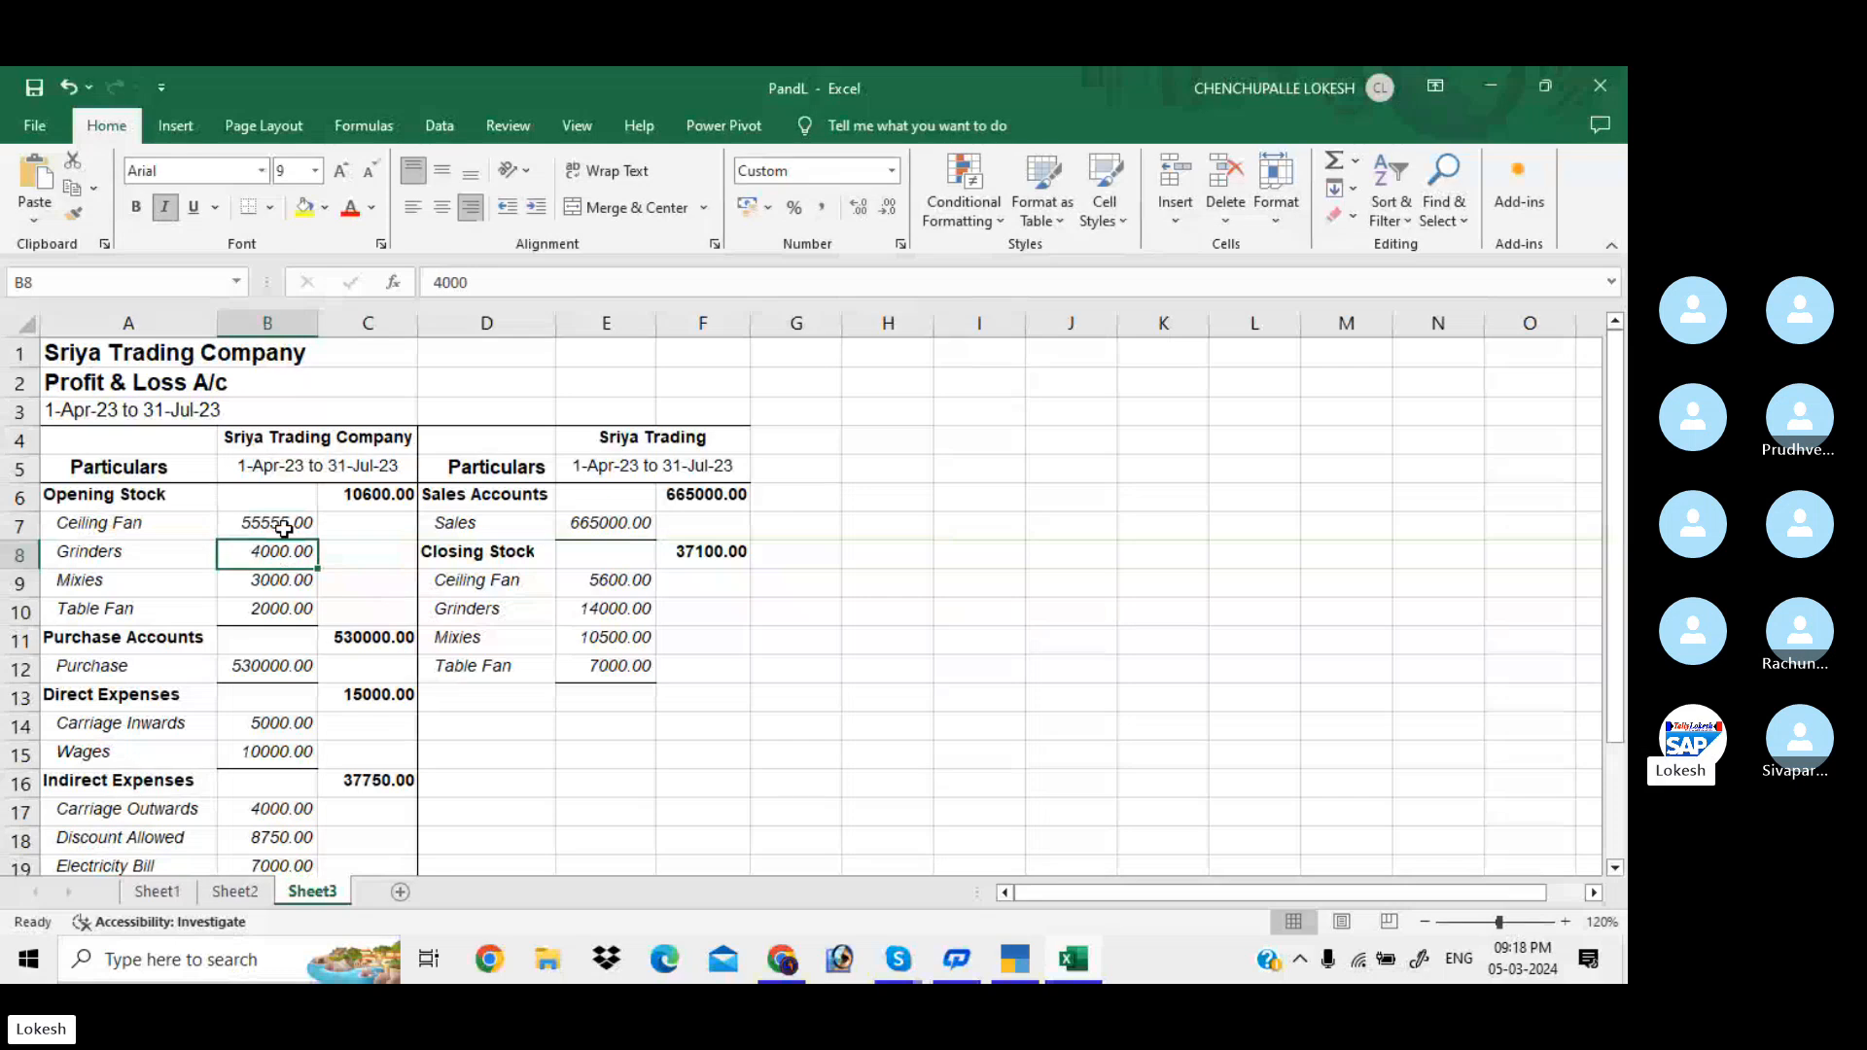
{"action": "type", "text": "789654"}
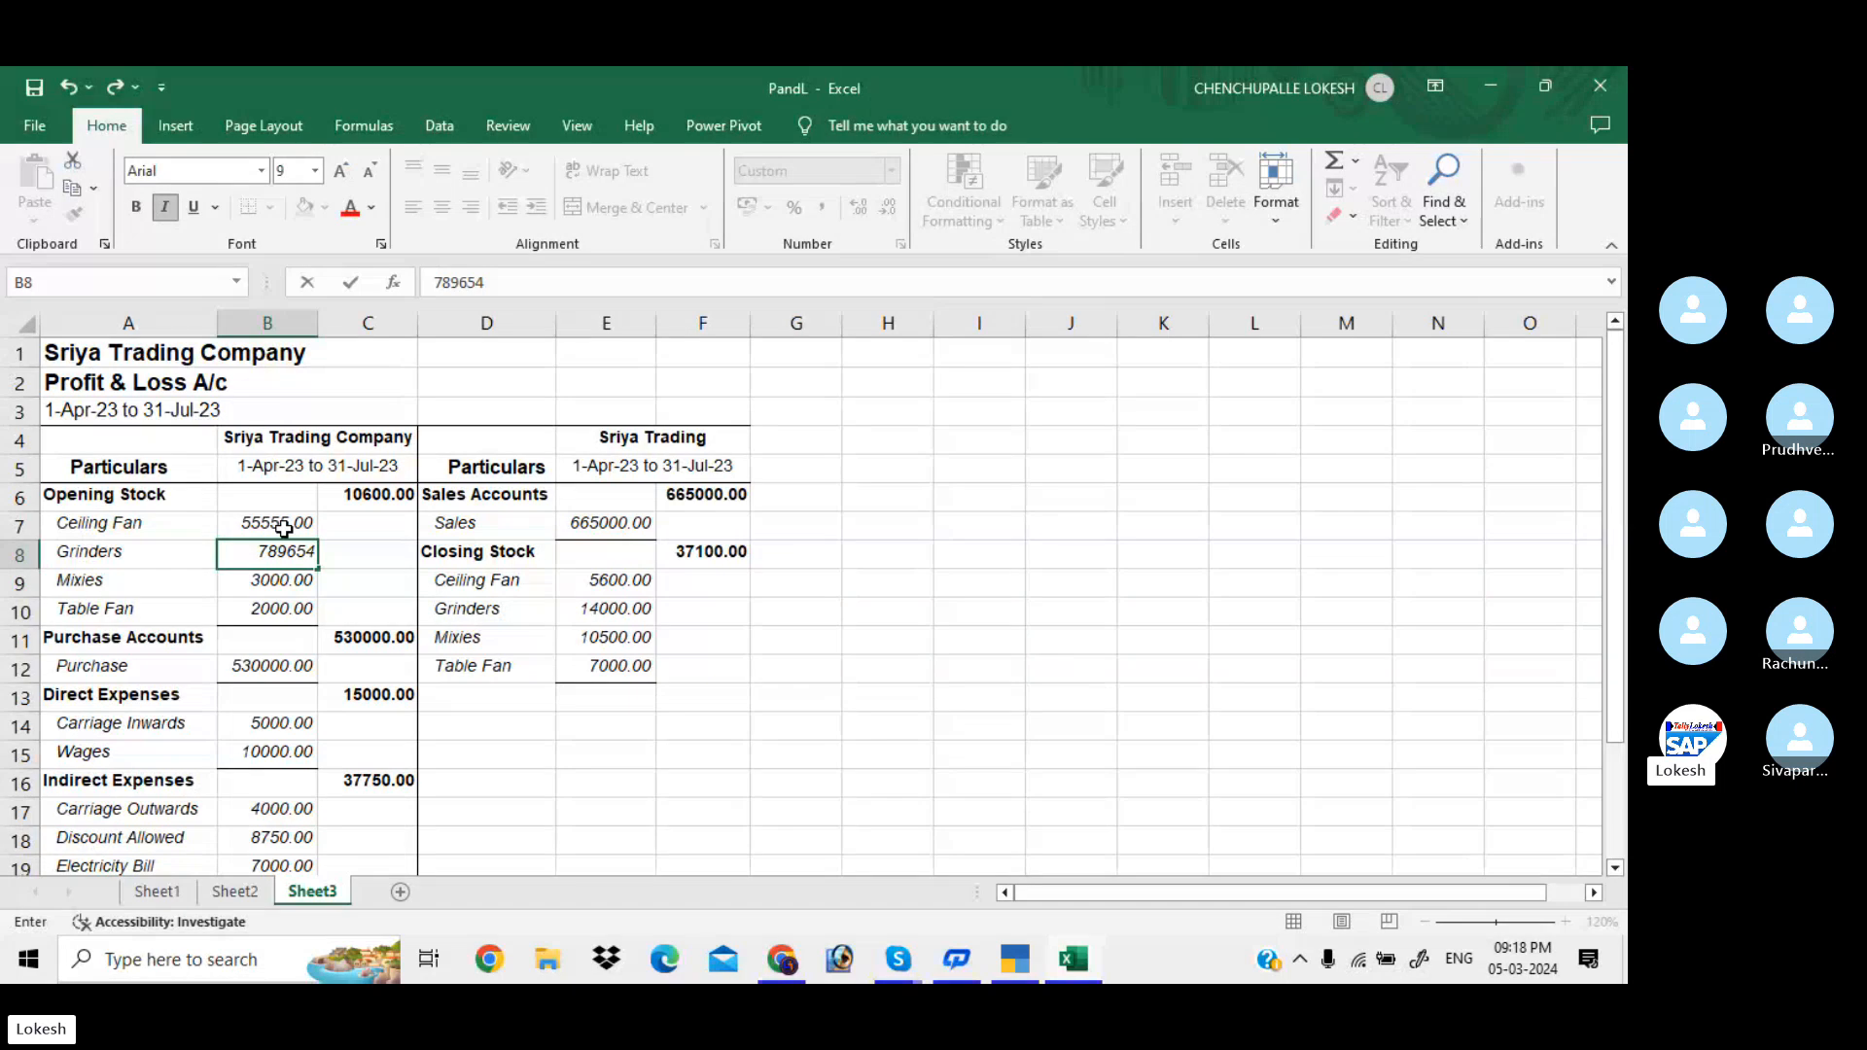
{"action": "left_click", "coordinate": [496, 610]}
{"action": "left_click", "coordinate": [499, 630]}
{"action": "key", "text": "Down"}
{"action": "key", "text": "Down"}
{"action": "key", "text": "Down"}
{"action": "key", "text": "Down"}
{"action": "key", "text": "Down"}
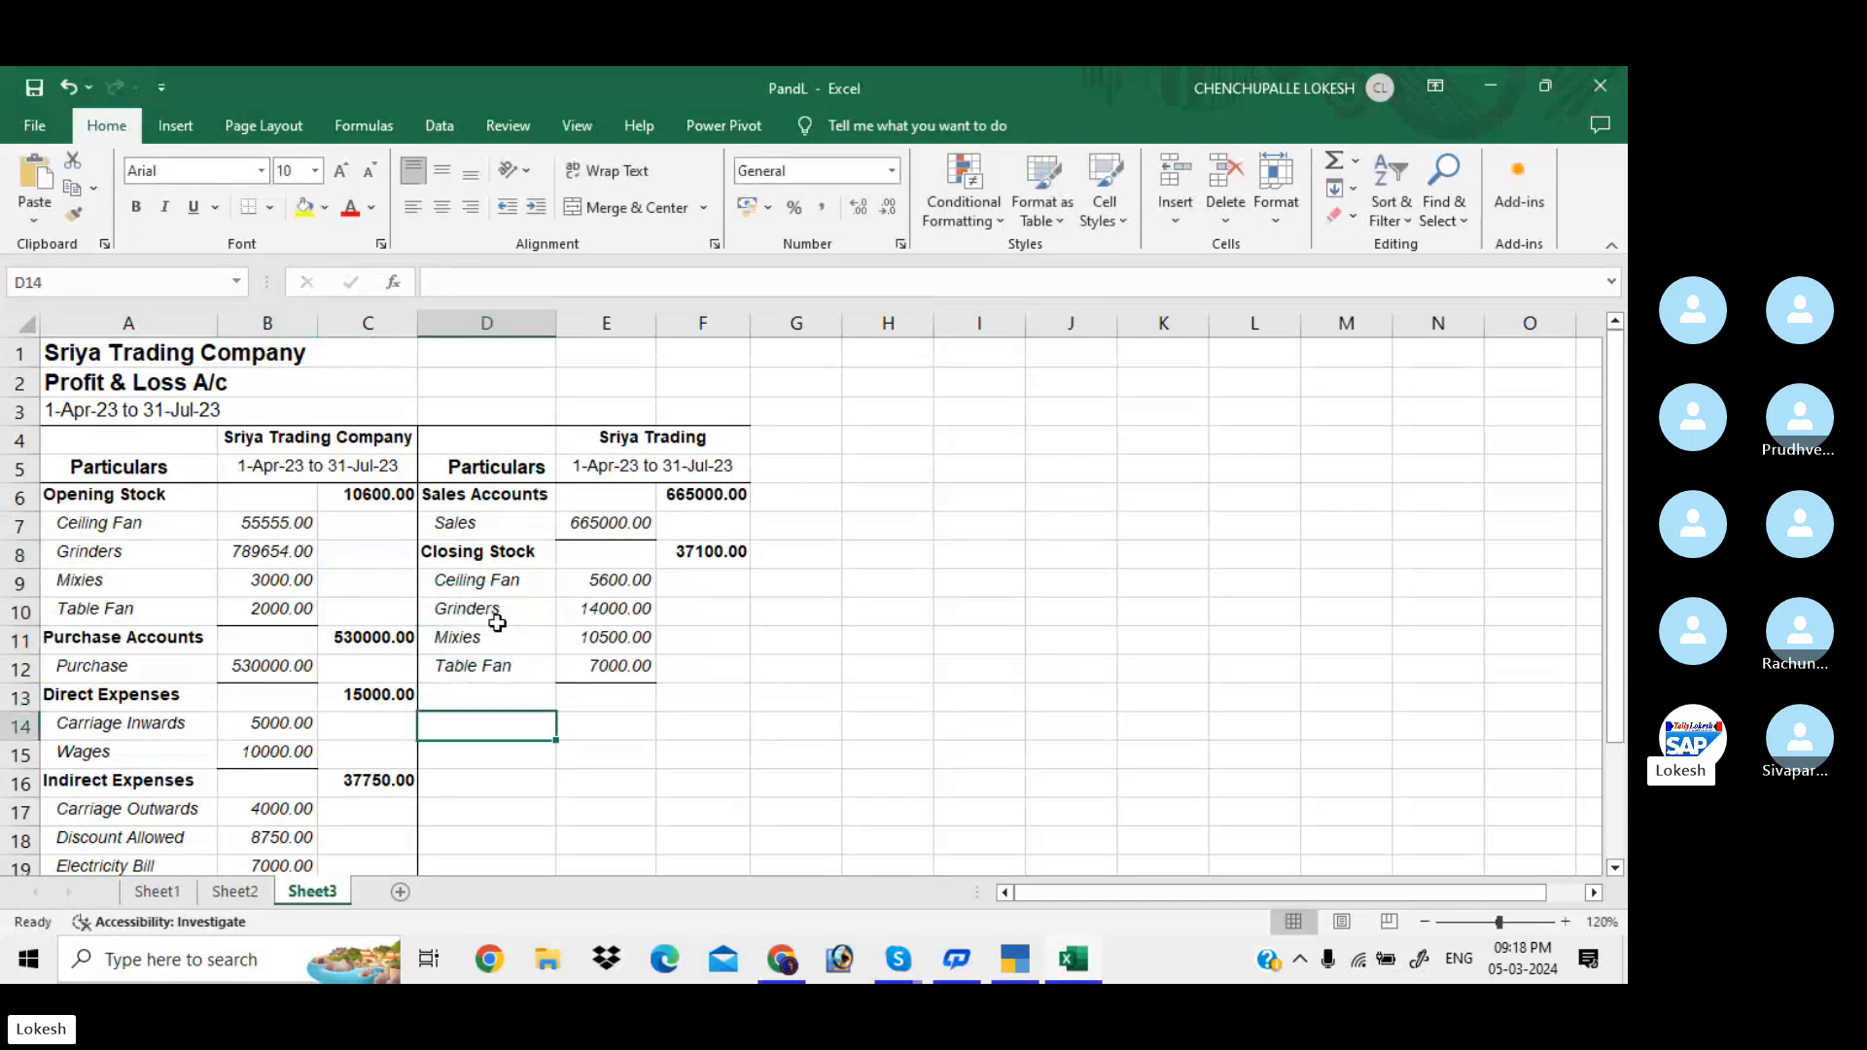
Close the PandL workbook without saving the changes.
{"action": "left_click", "coordinate": [1598, 92]}
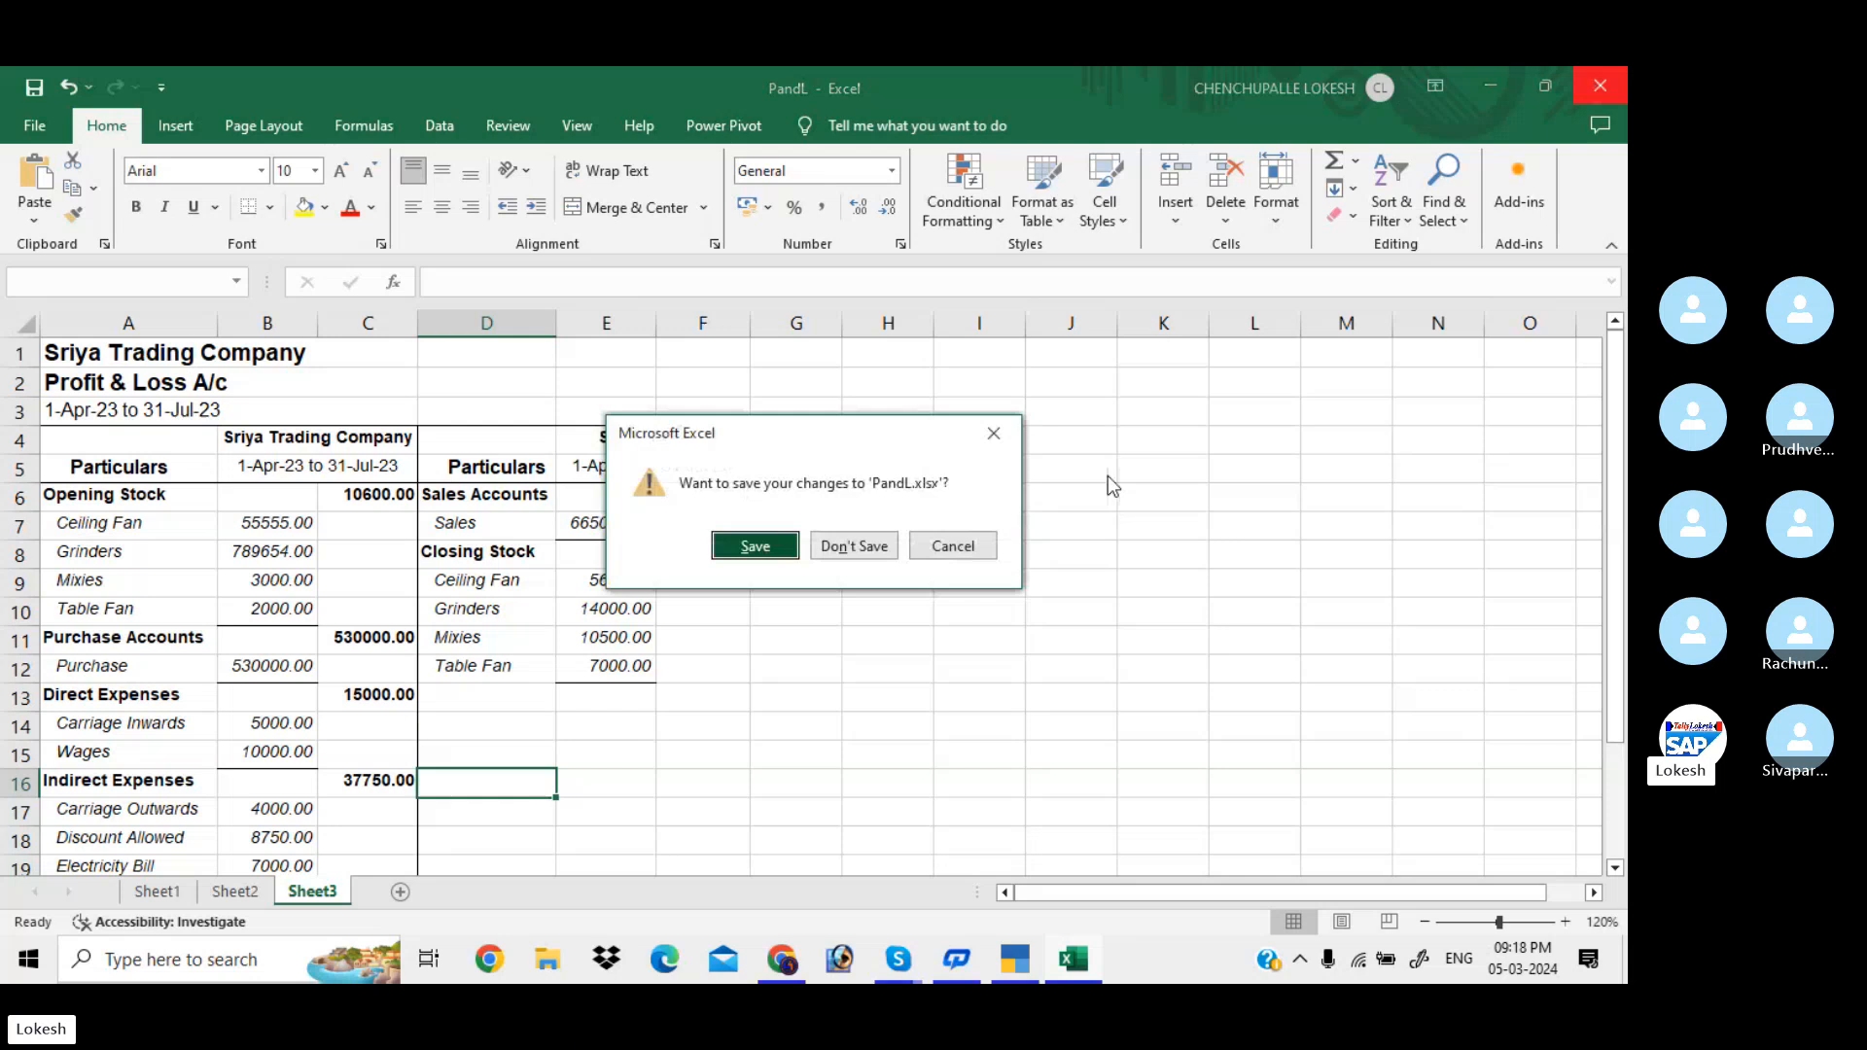
{"action": "left_click", "coordinate": [892, 542]}
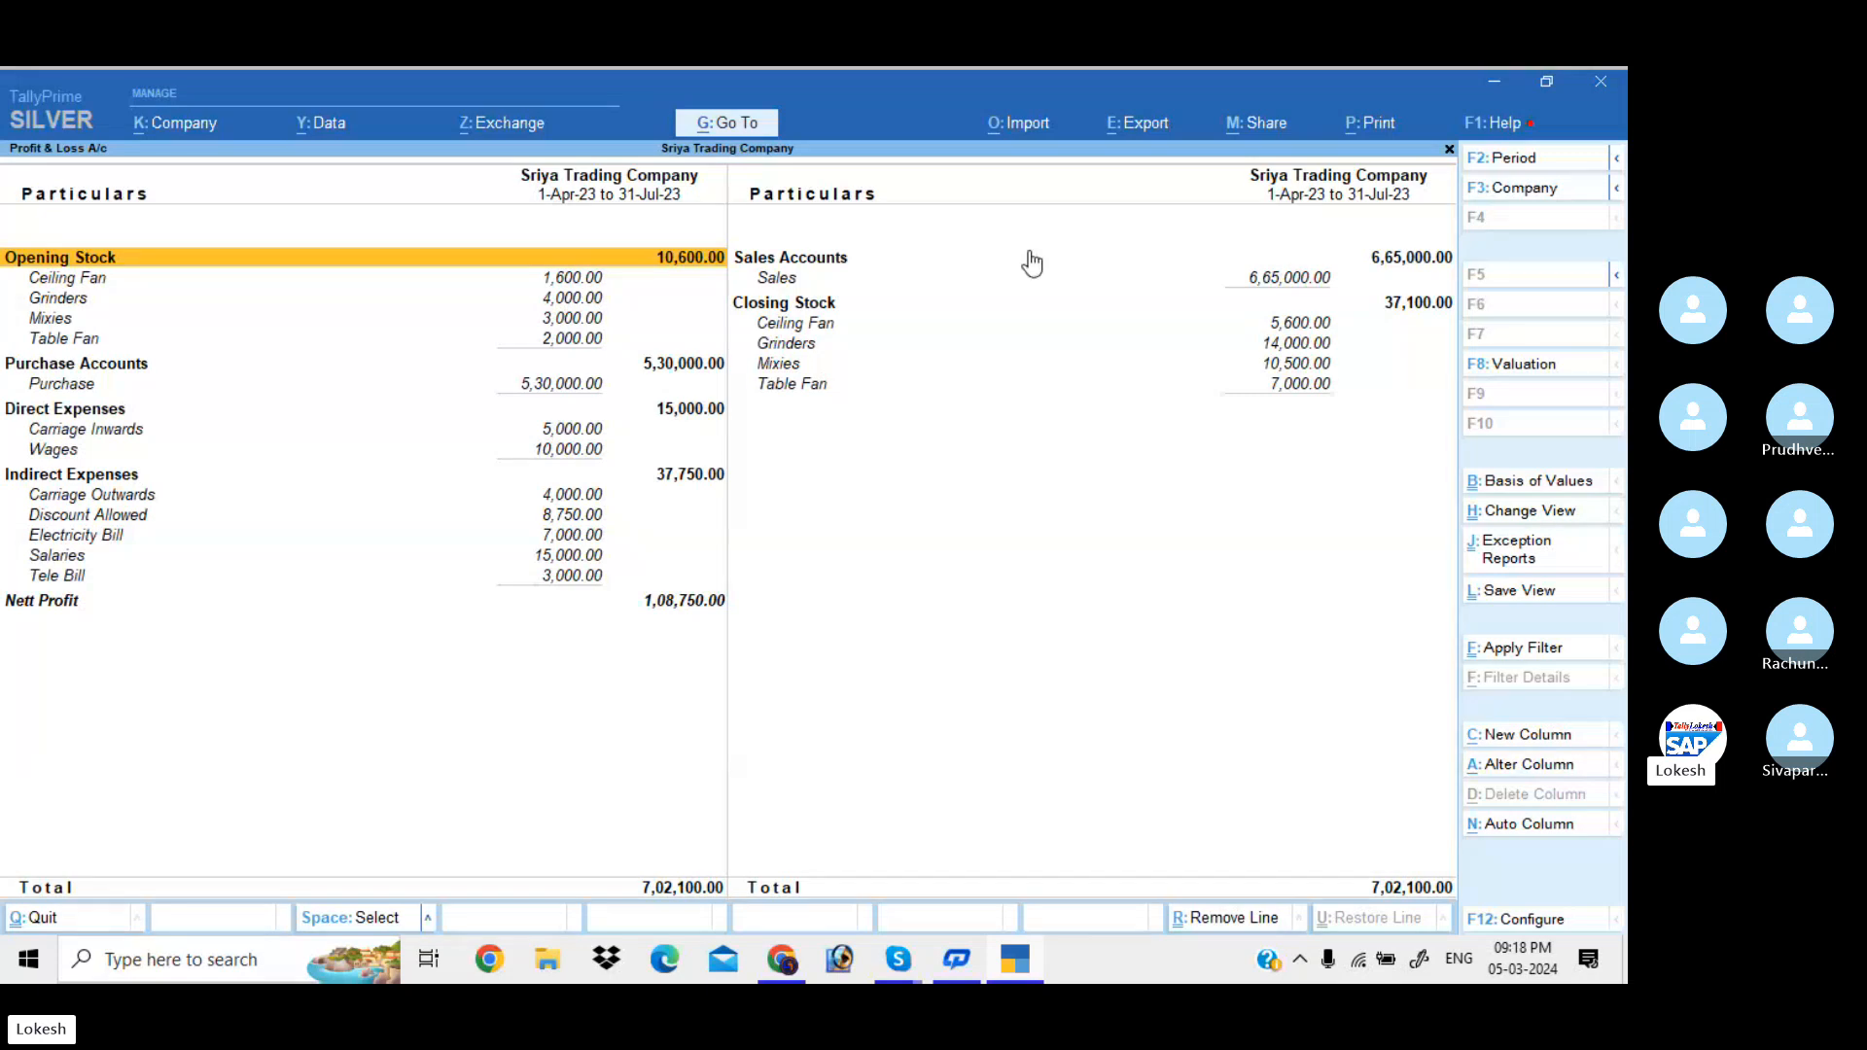
Reopen the export configuration for the current Profit & Loss report and set the file format to JPEG (Image).
{"action": "left_click", "coordinate": [1141, 124]}
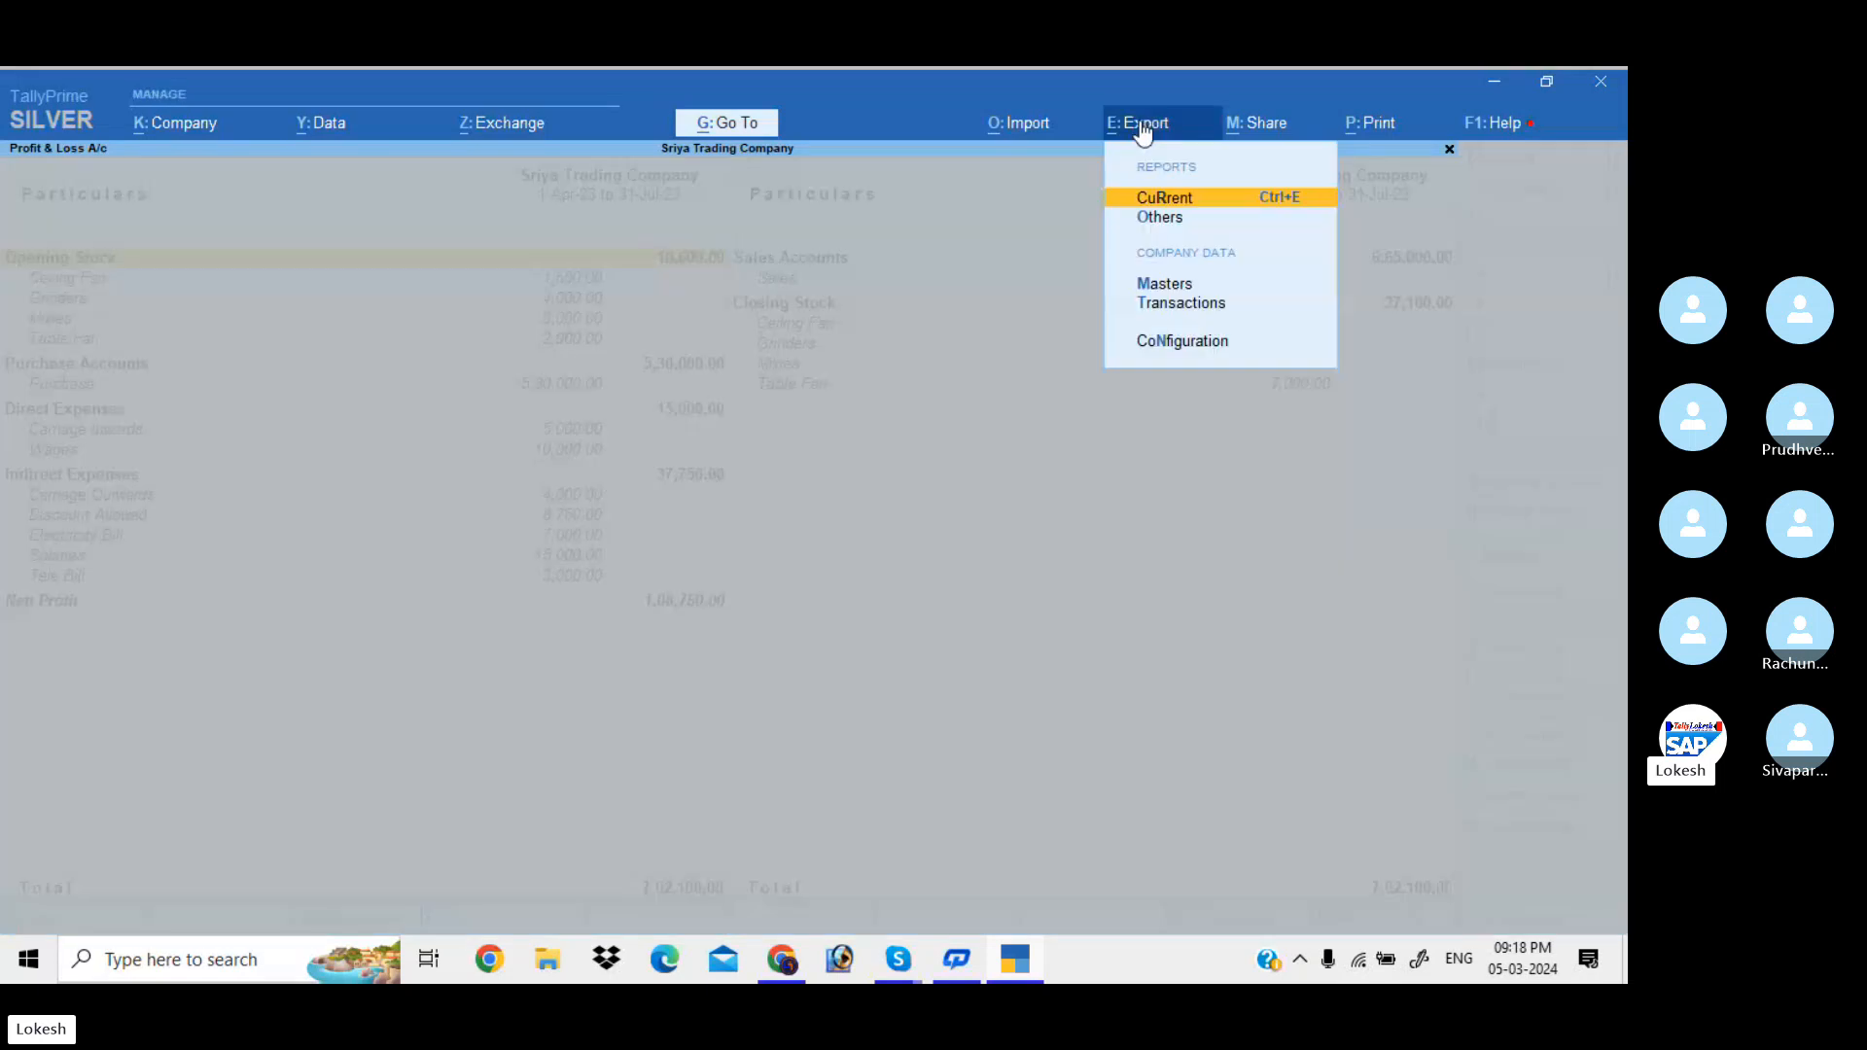
{"action": "left_click", "coordinate": [1194, 194]}
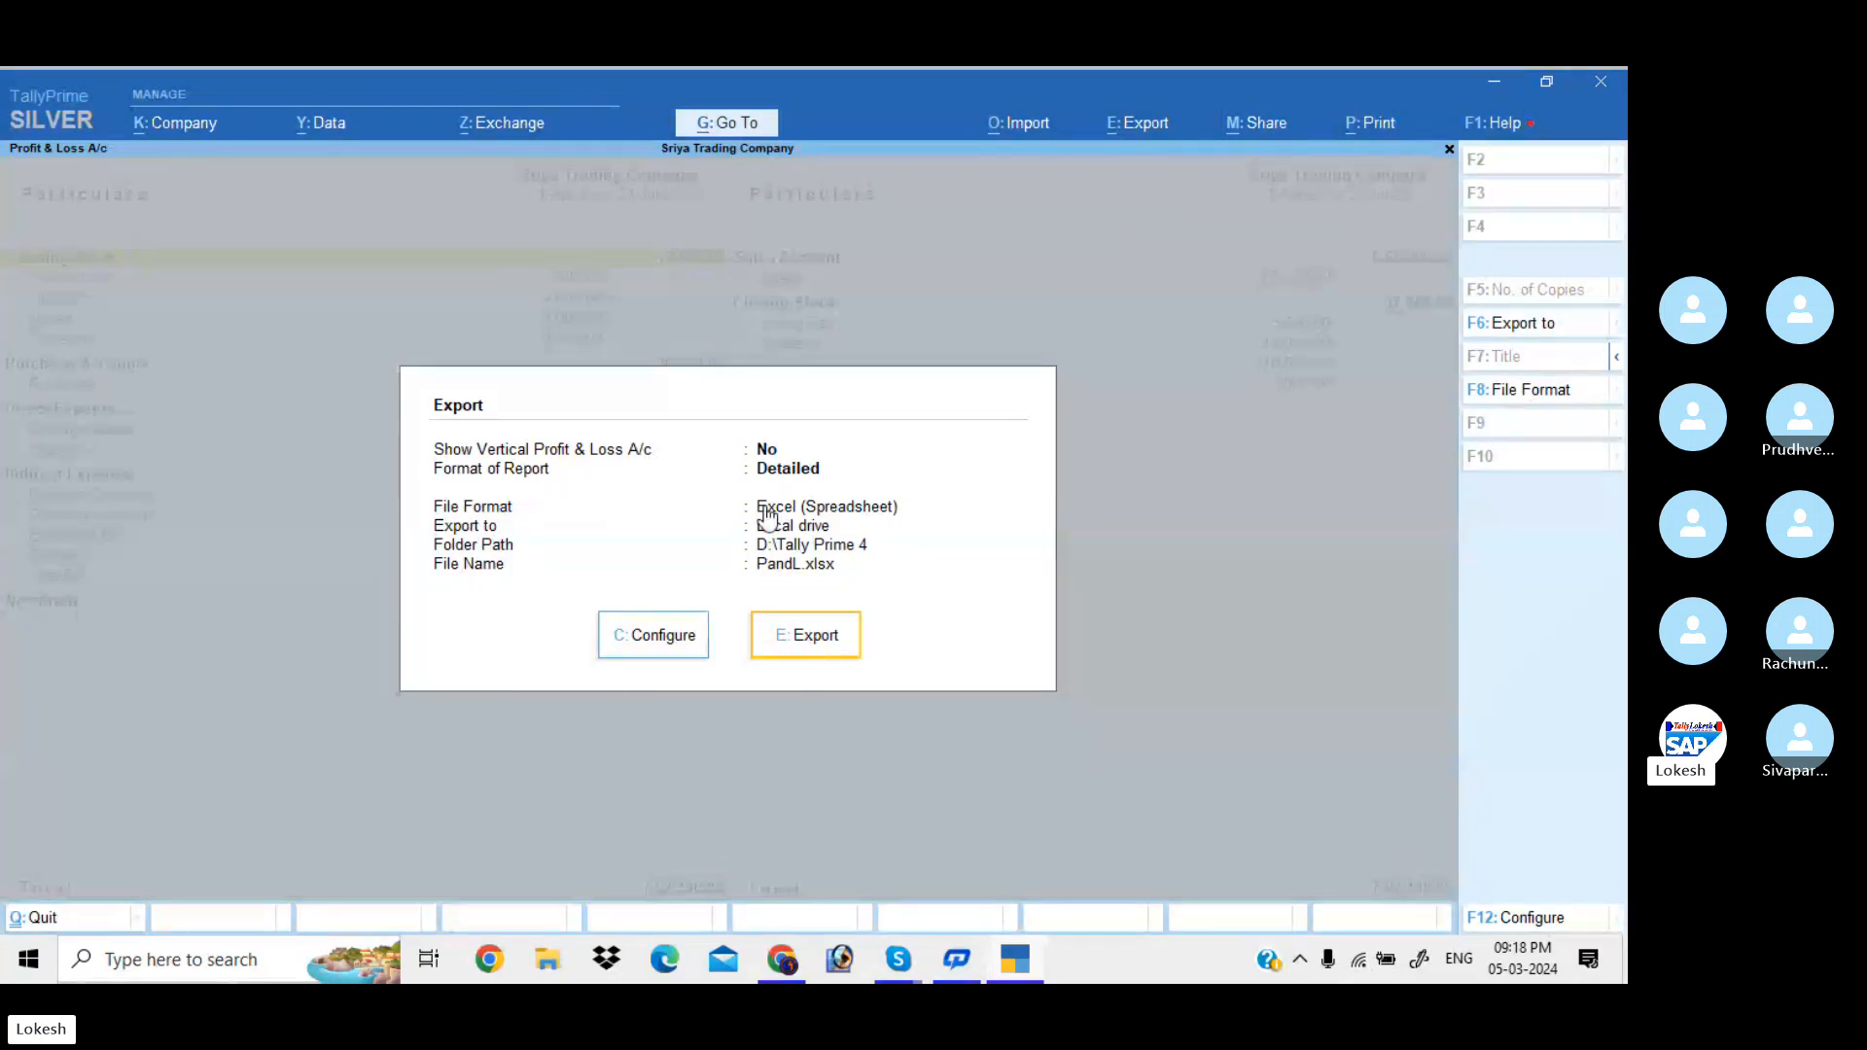
{"action": "left_click", "coordinate": [678, 650]}
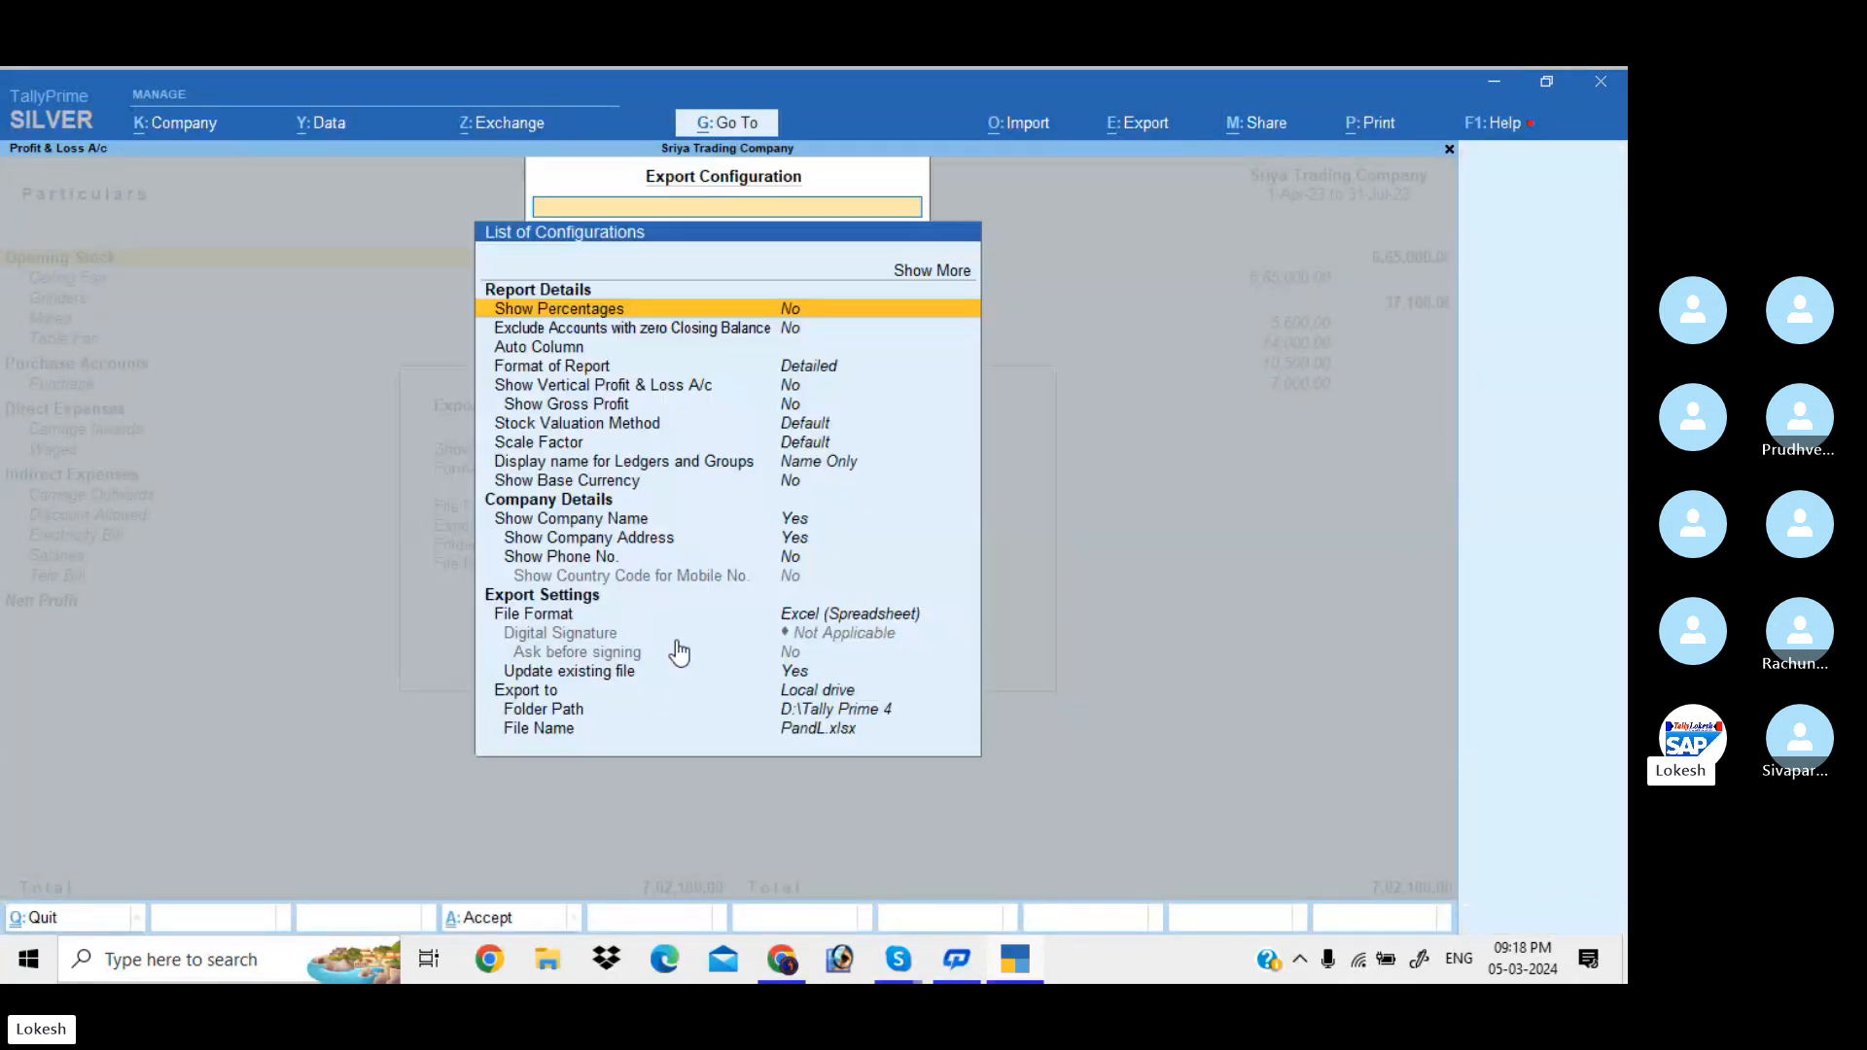
{"action": "left_click", "coordinate": [799, 620]}
{"action": "key", "text": "Down"}
{"action": "key", "text": "Down"}
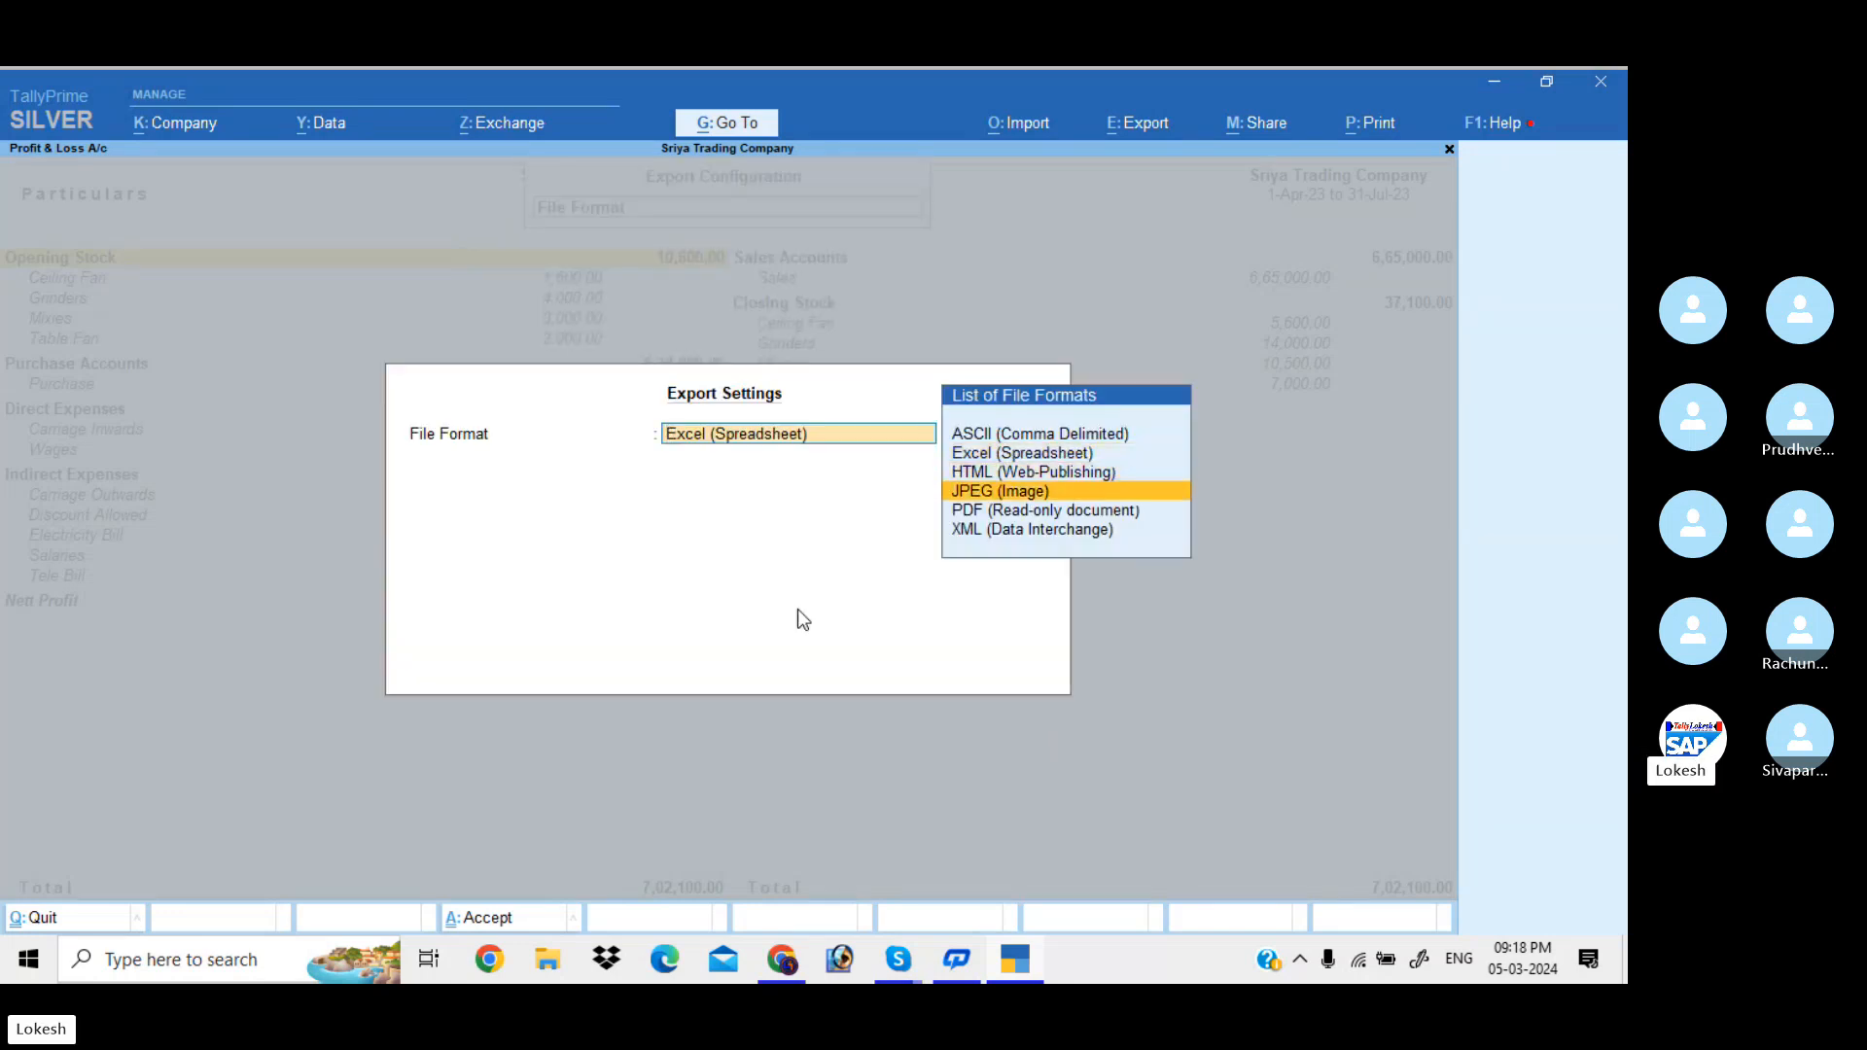
{"action": "key", "text": "Return"}
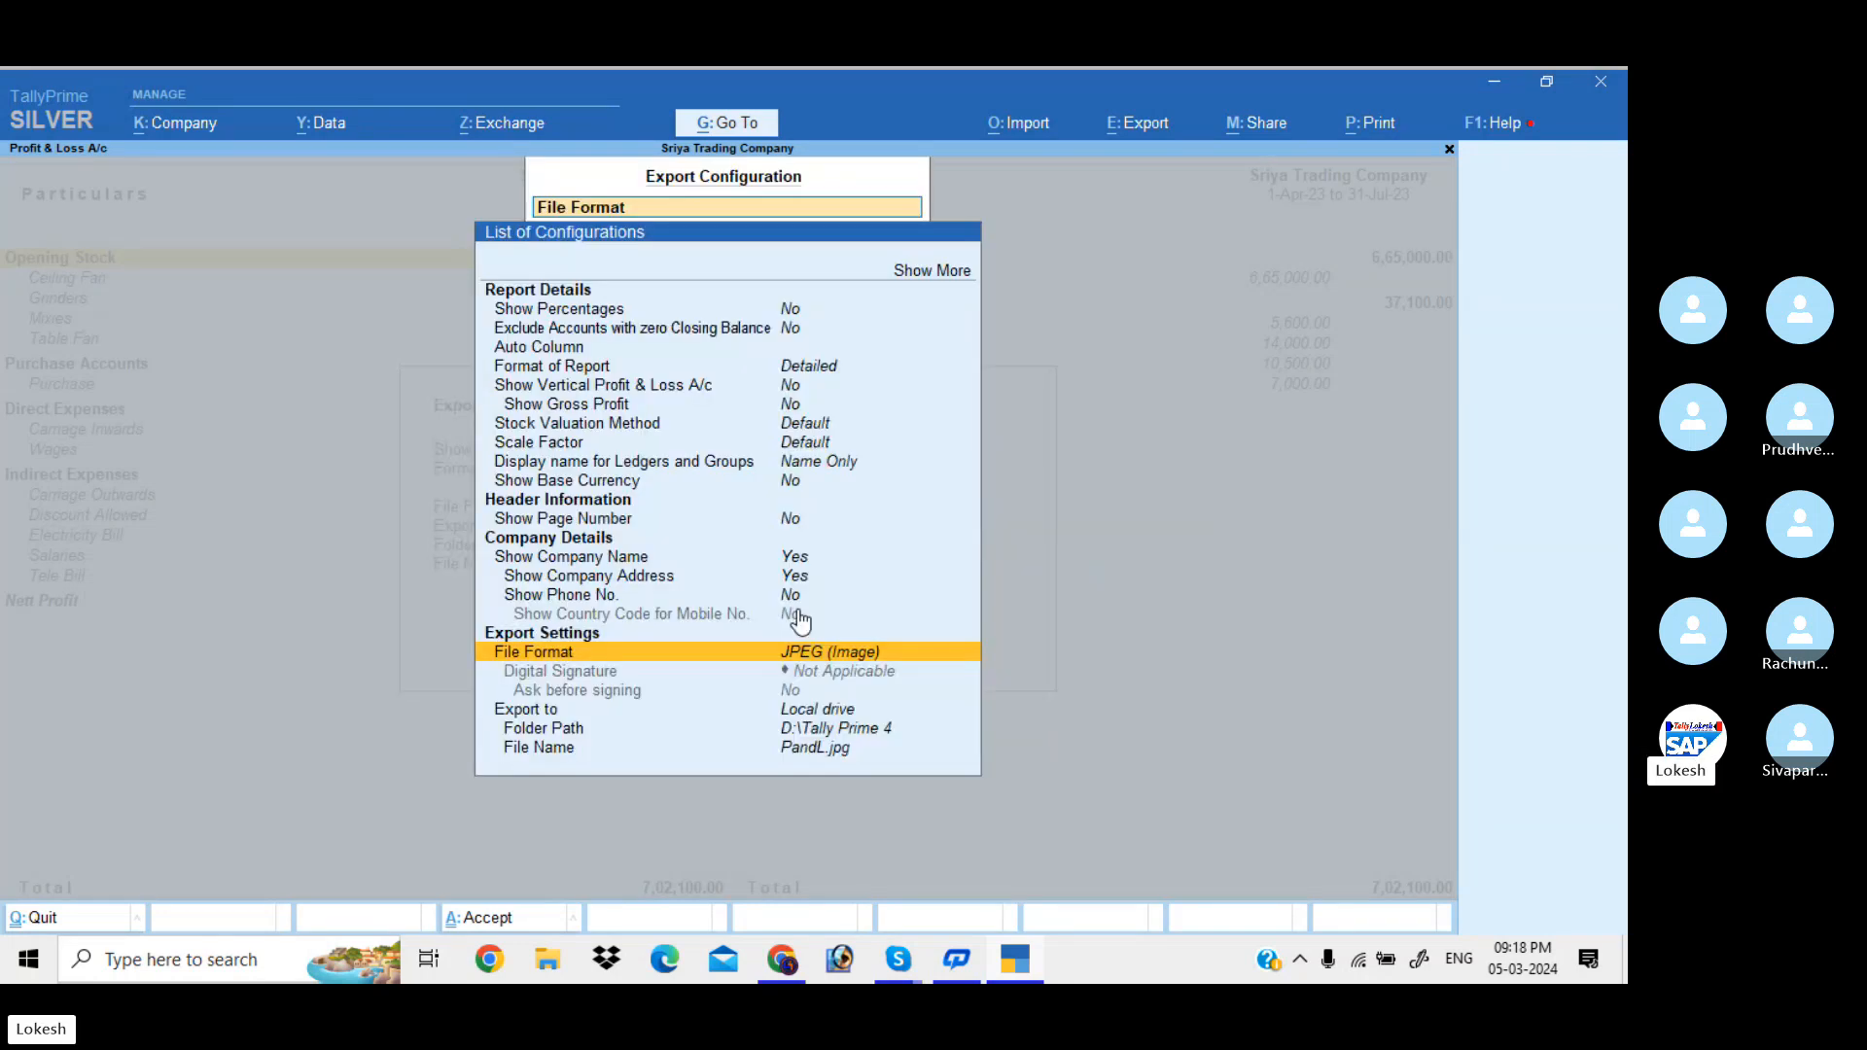
{"action": "key", "text": "Down"}
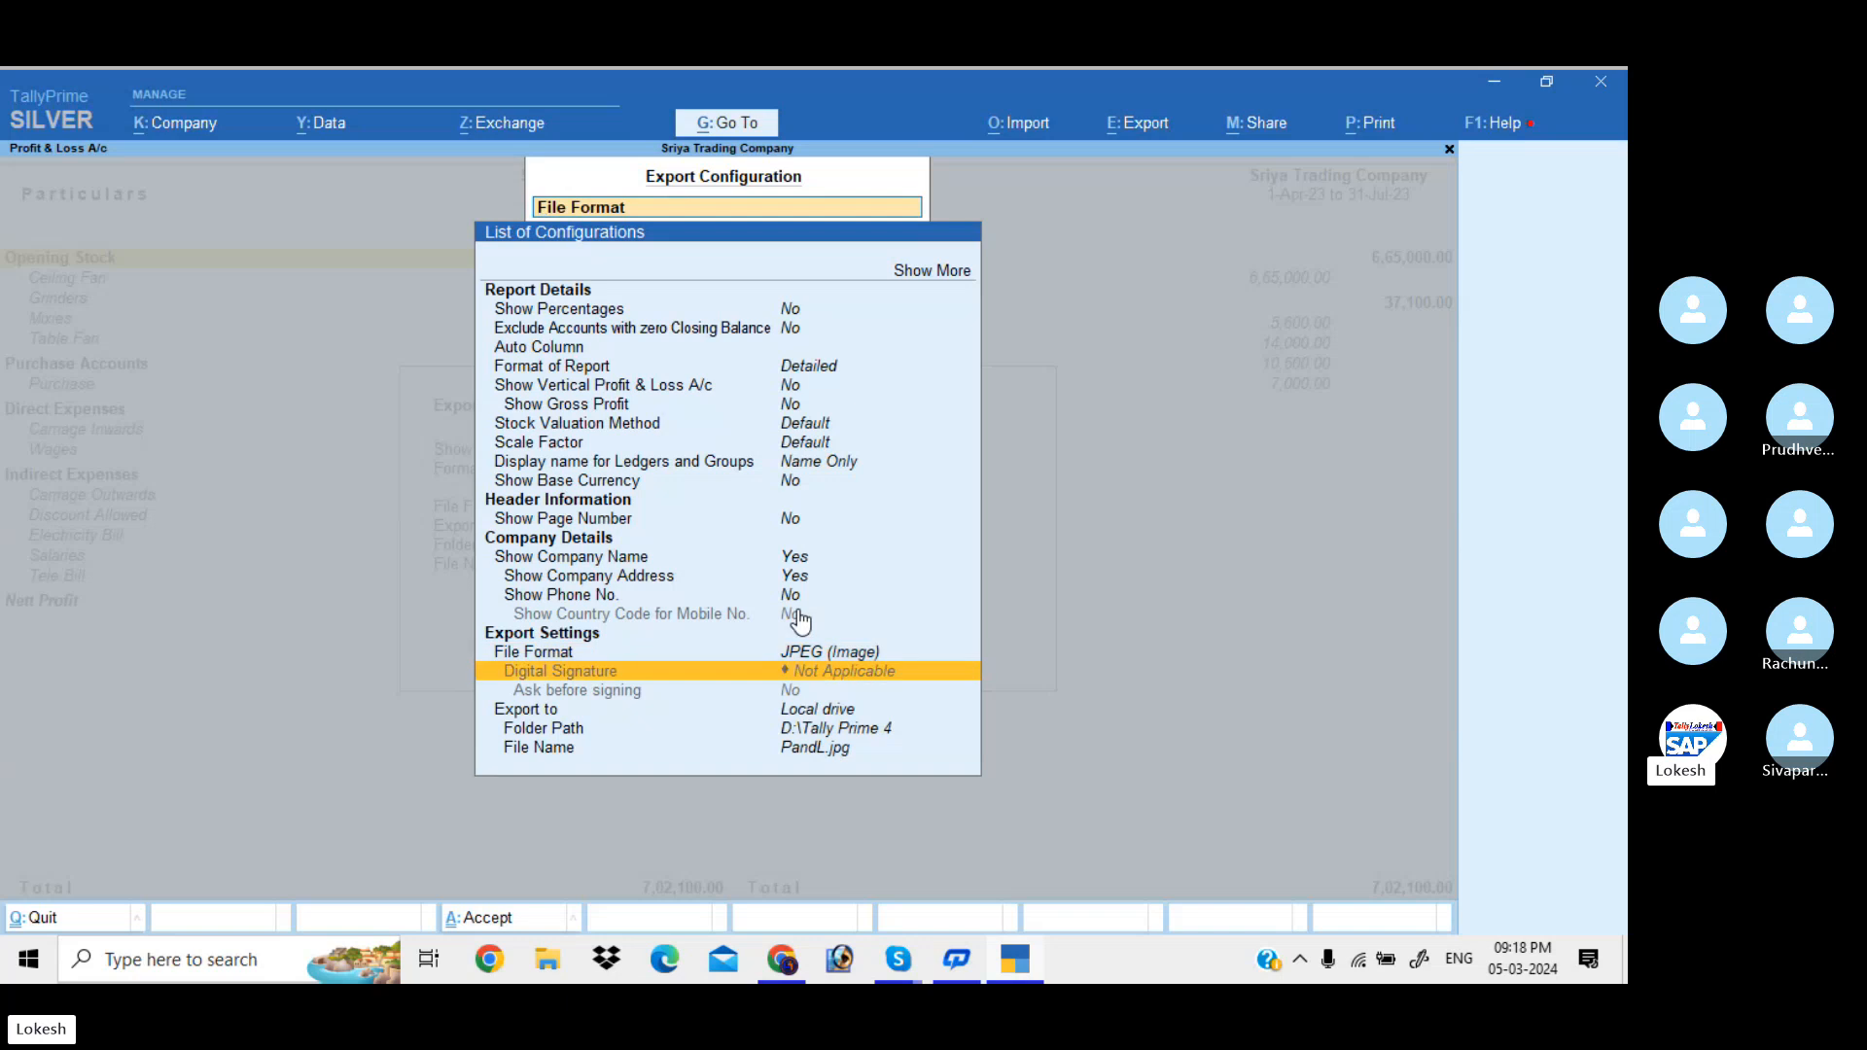
{"action": "key", "text": "Down"}
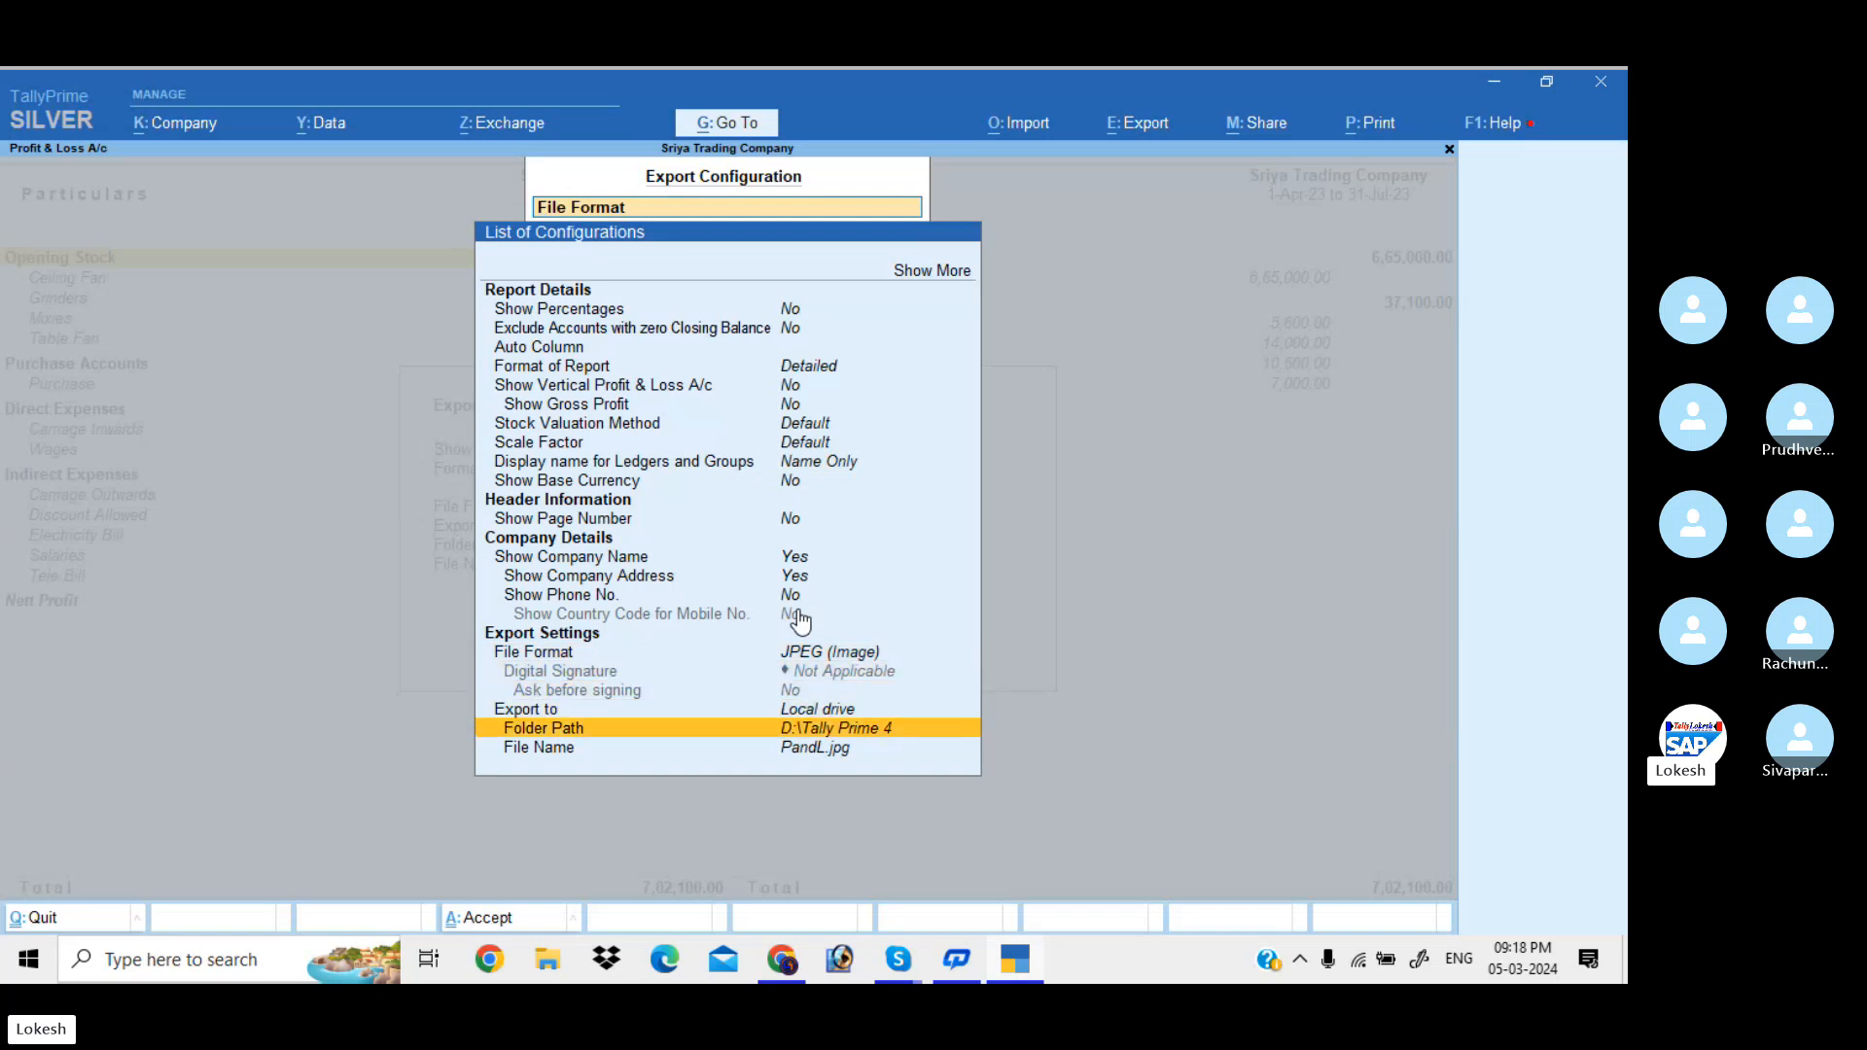
Set the export folder path to the Desktop folder and export the Profit & Loss report as PandL.jpg.
{"action": "key", "text": "Return"}
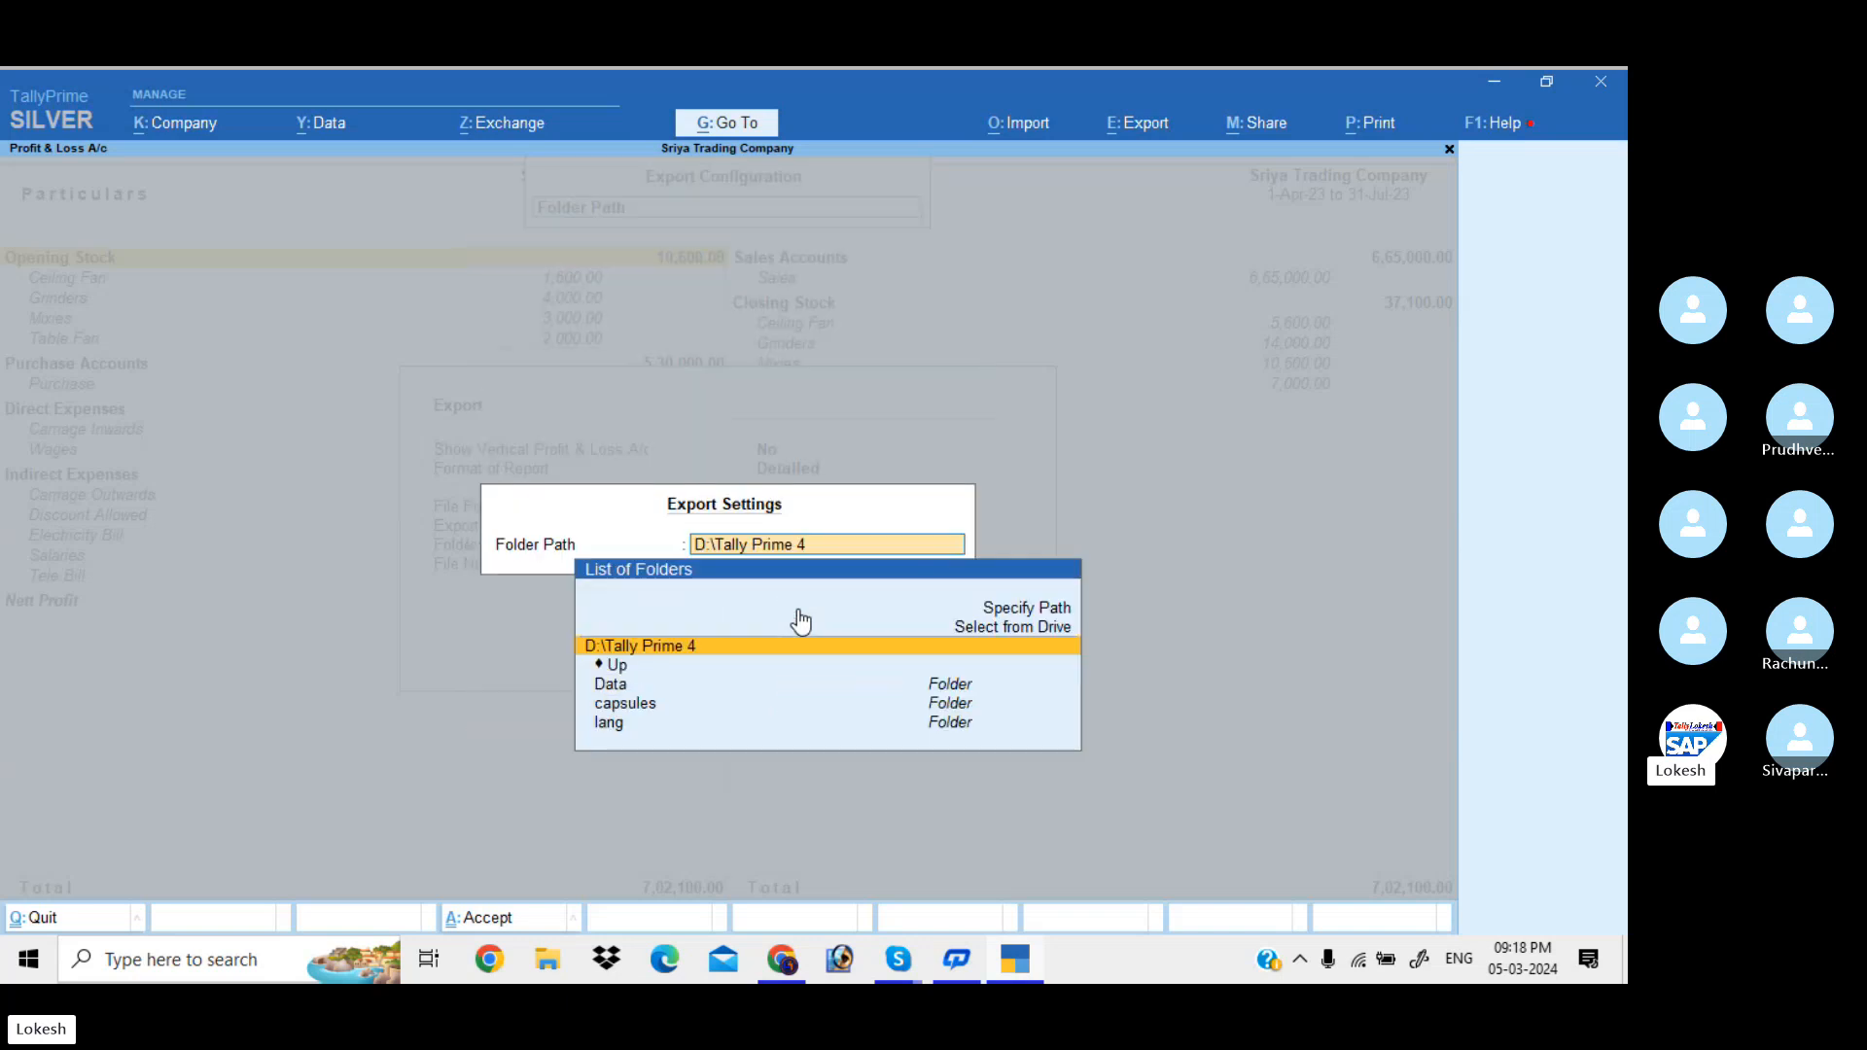
{"action": "key", "text": "Up"}
{"action": "key", "text": "Return"}
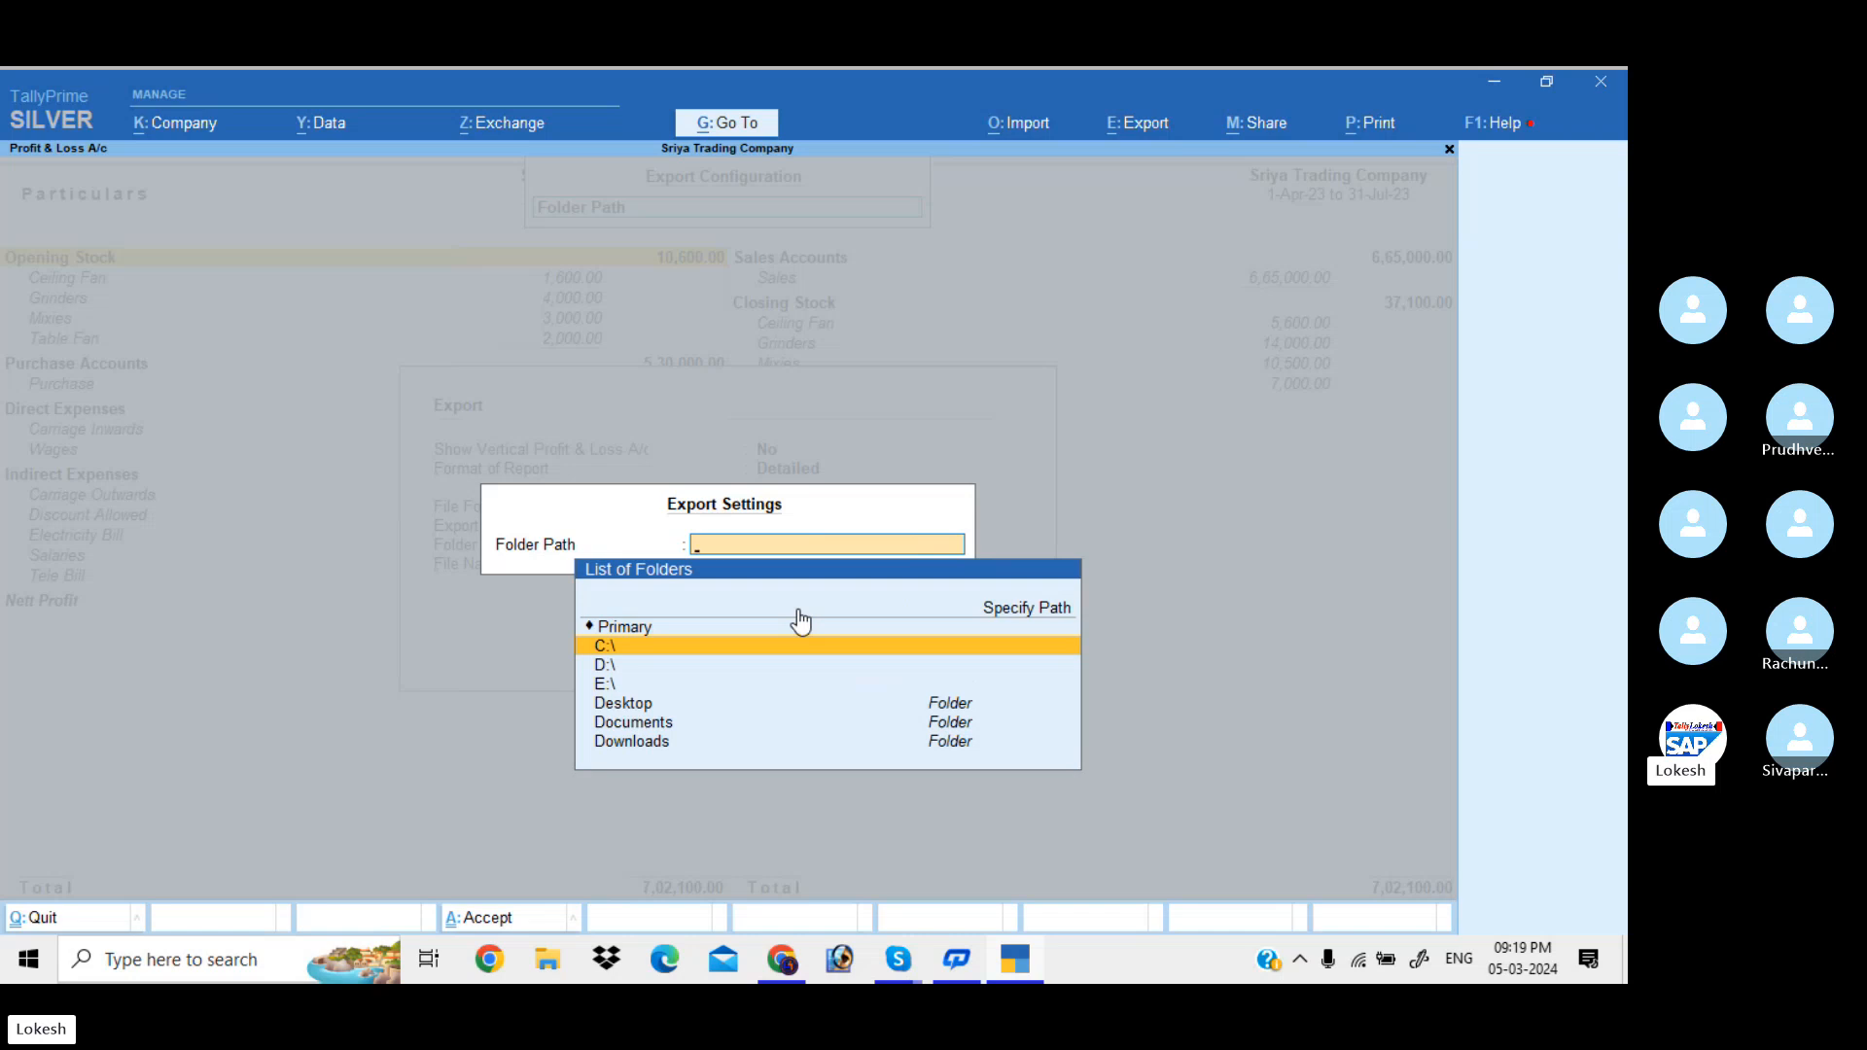
{"action": "key", "text": "Down"}
{"action": "key", "text": "Down"}
{"action": "key", "text": "Down"}
{"action": "key", "text": "Return"}
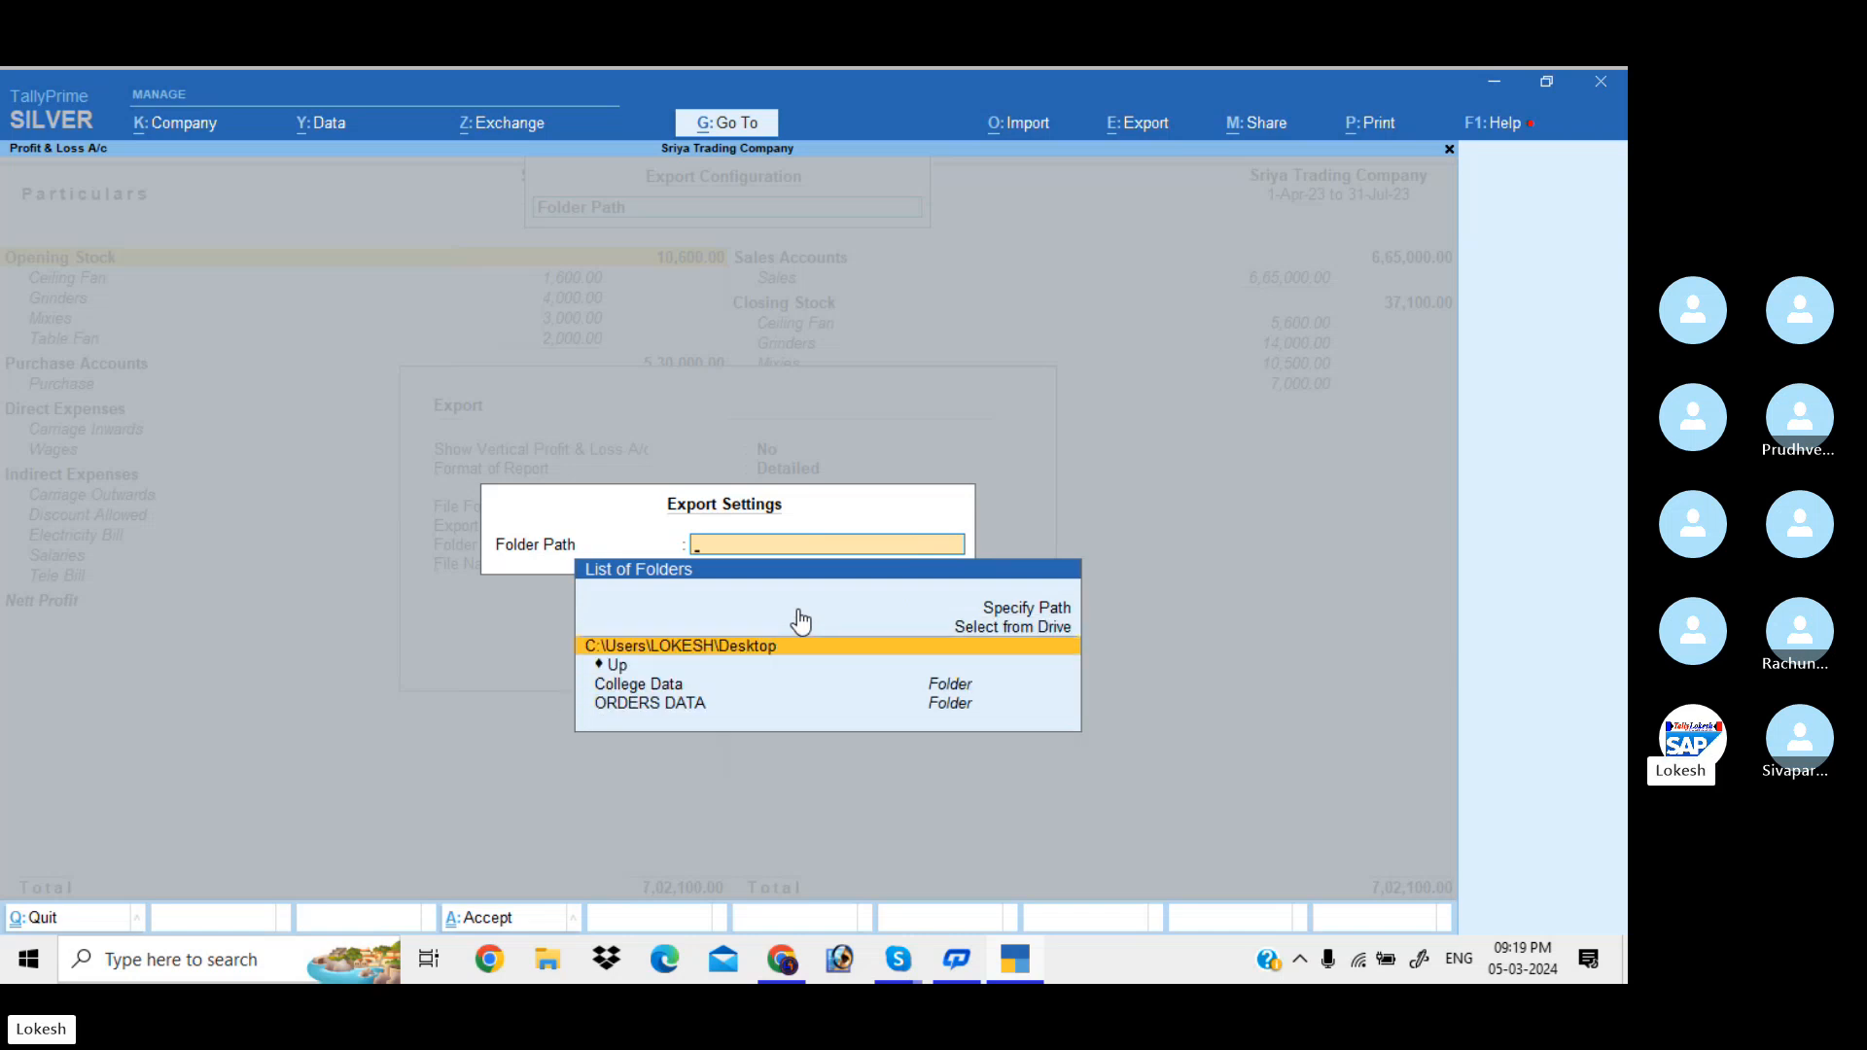
{"action": "key", "text": "Return"}
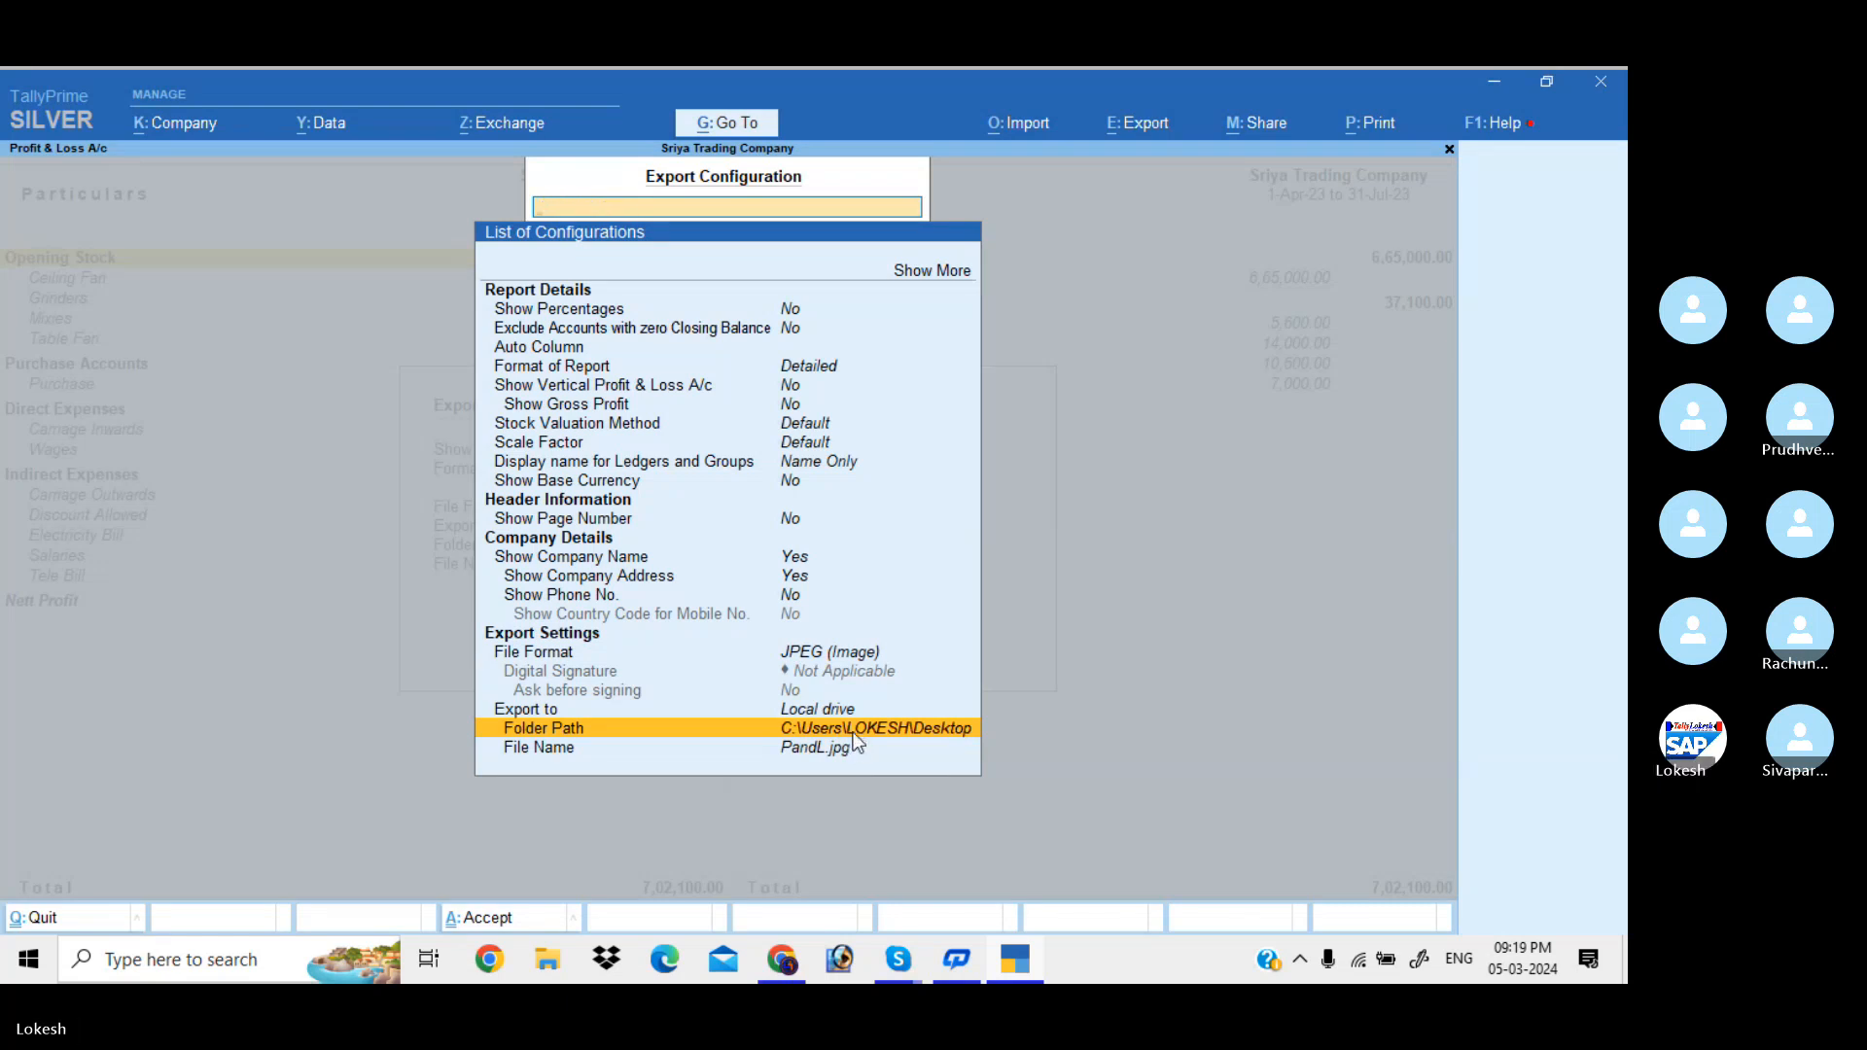
{"action": "key", "text": "ctrl+a"}
{"action": "left_click", "coordinate": [834, 639]}
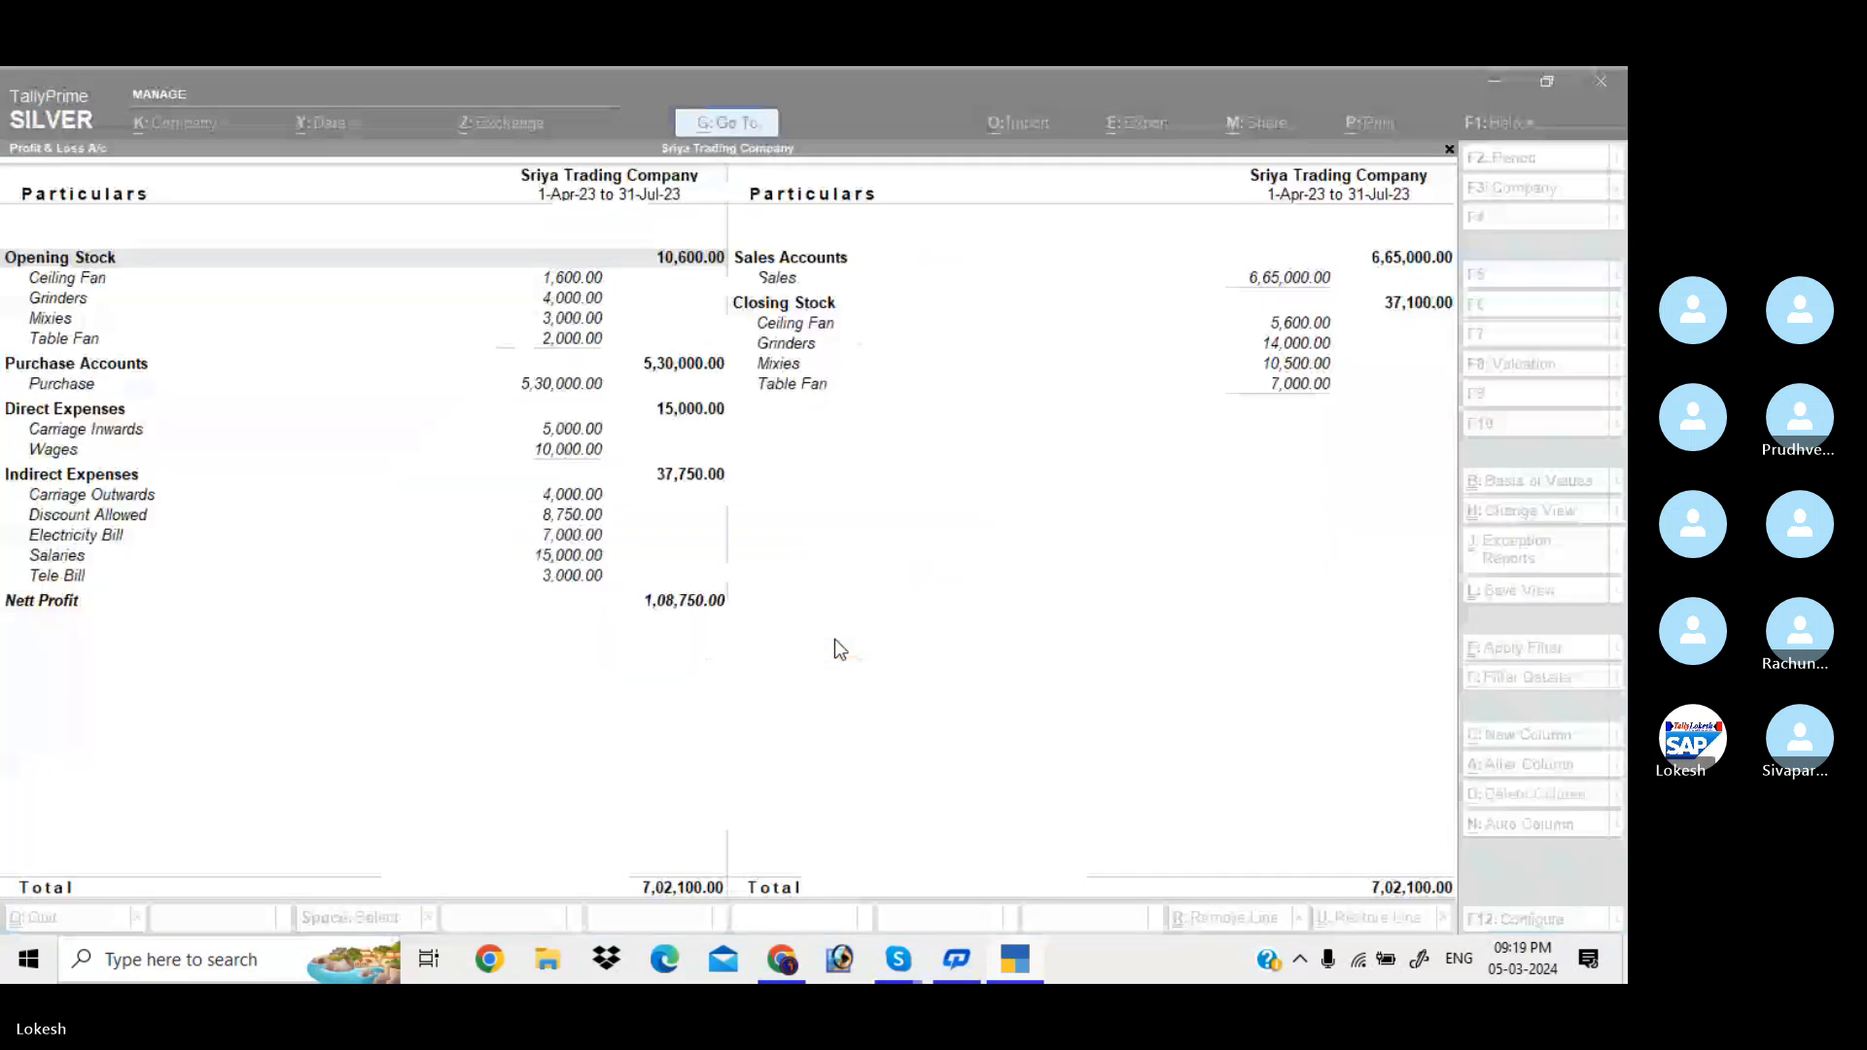
Maximize the exported PandL.jpg, examine the report figures at 114% zoom, and close the image.
{"action": "left_click", "coordinate": [1024, 125]}
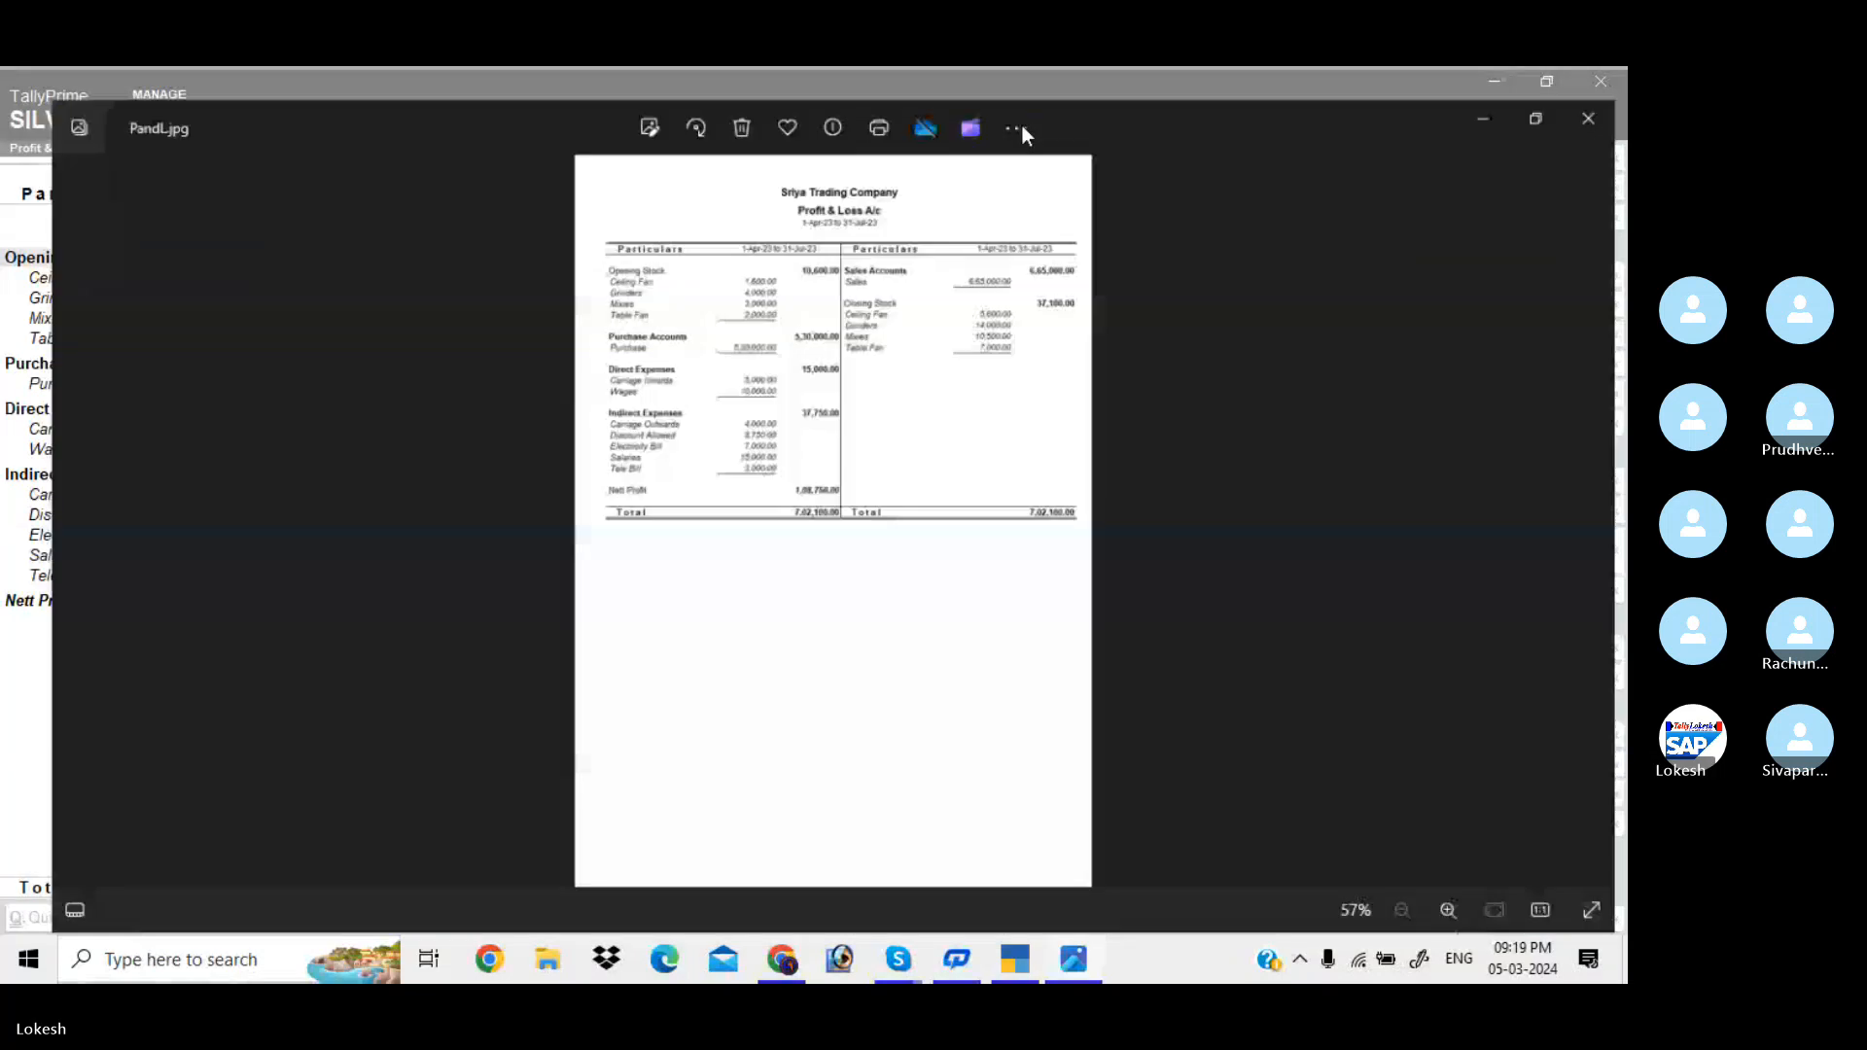
{"action": "scroll", "coordinate": [957, 425], "scroll_direction": "up", "scroll_amount": 3}
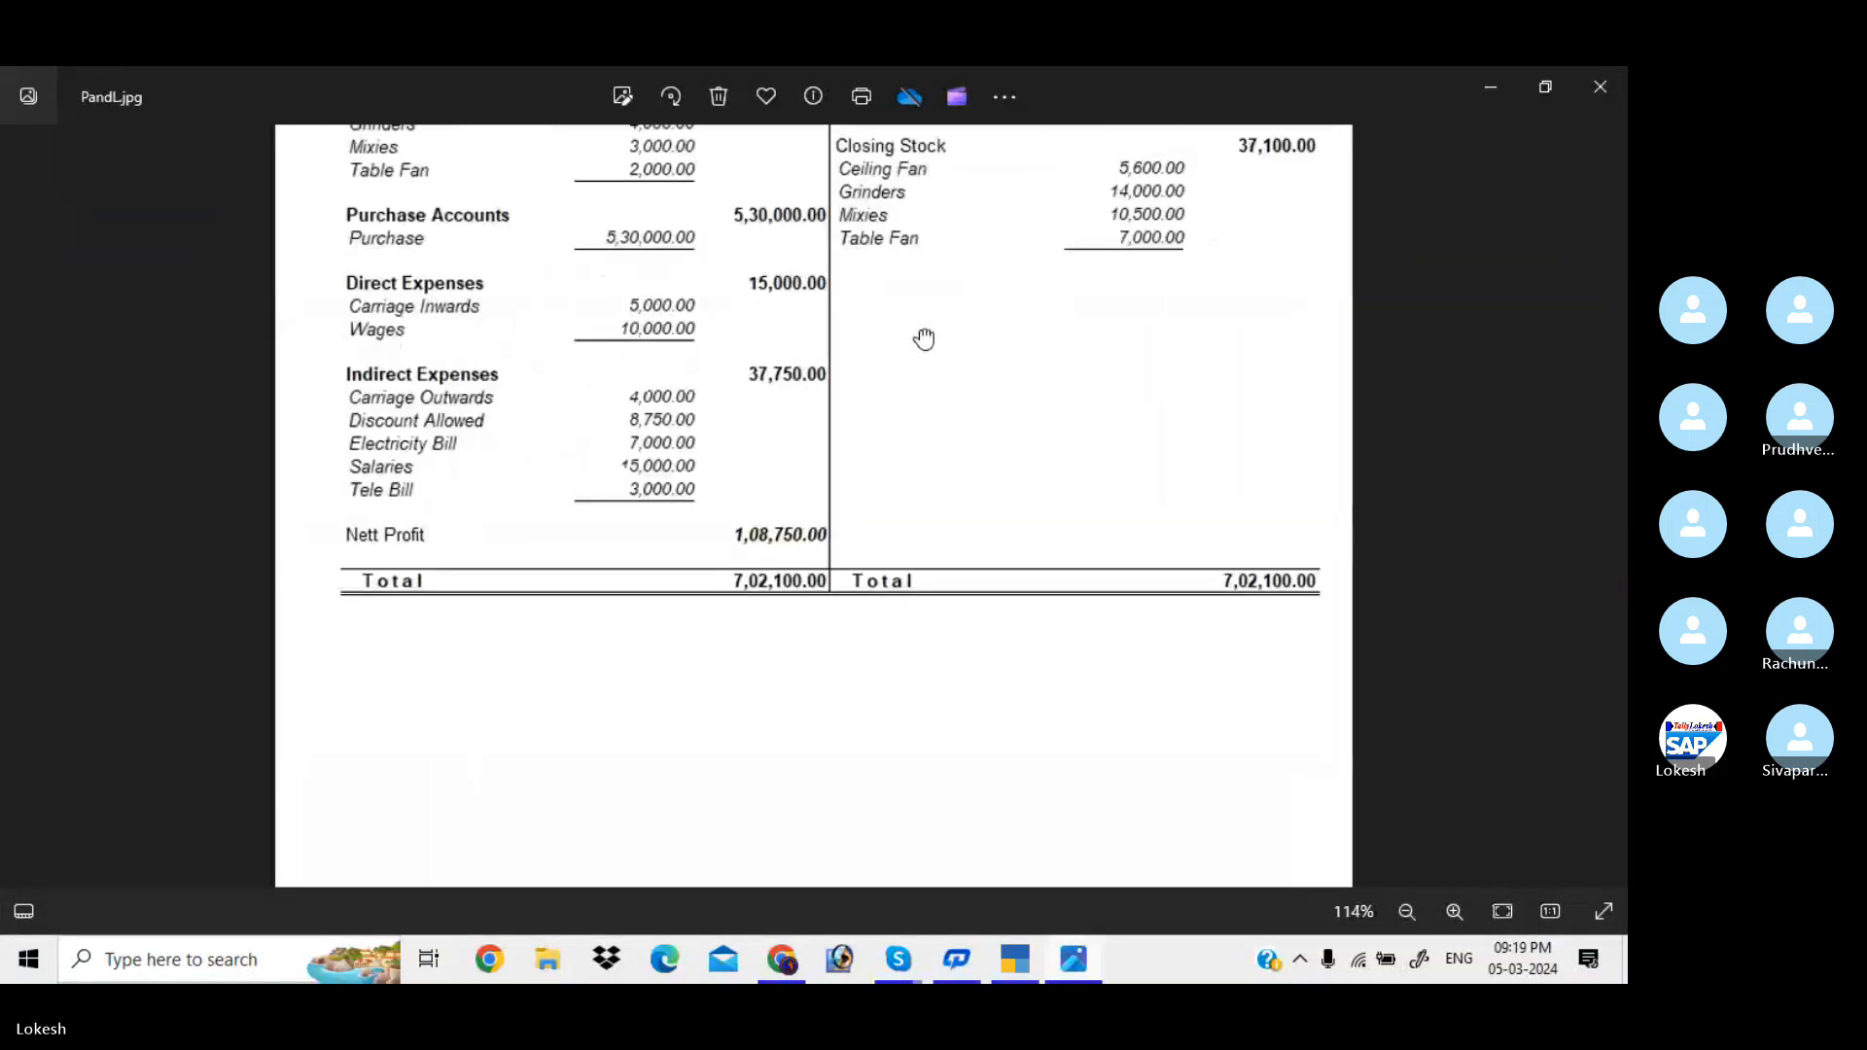
{"action": "left_click_drag", "start_coordinate": [925, 338], "coordinate": [1100, 351]}
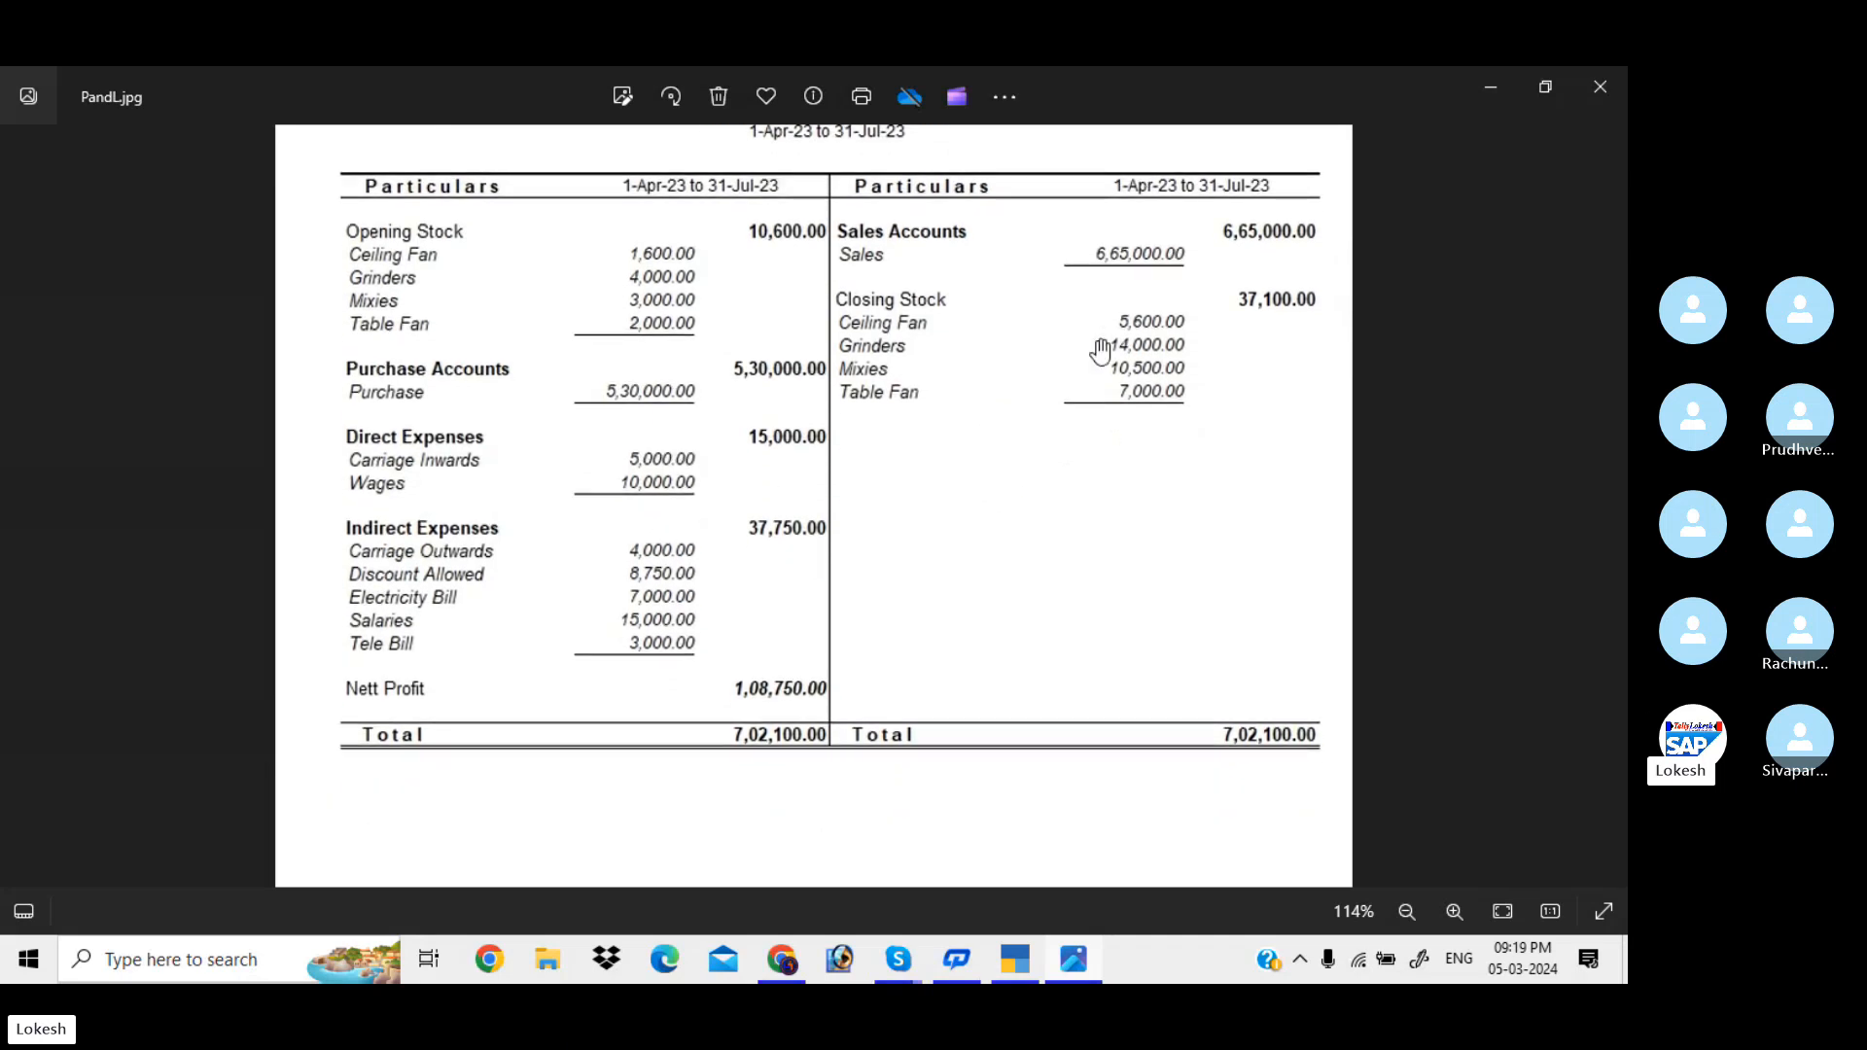
{"action": "left_click", "coordinate": [1596, 88]}
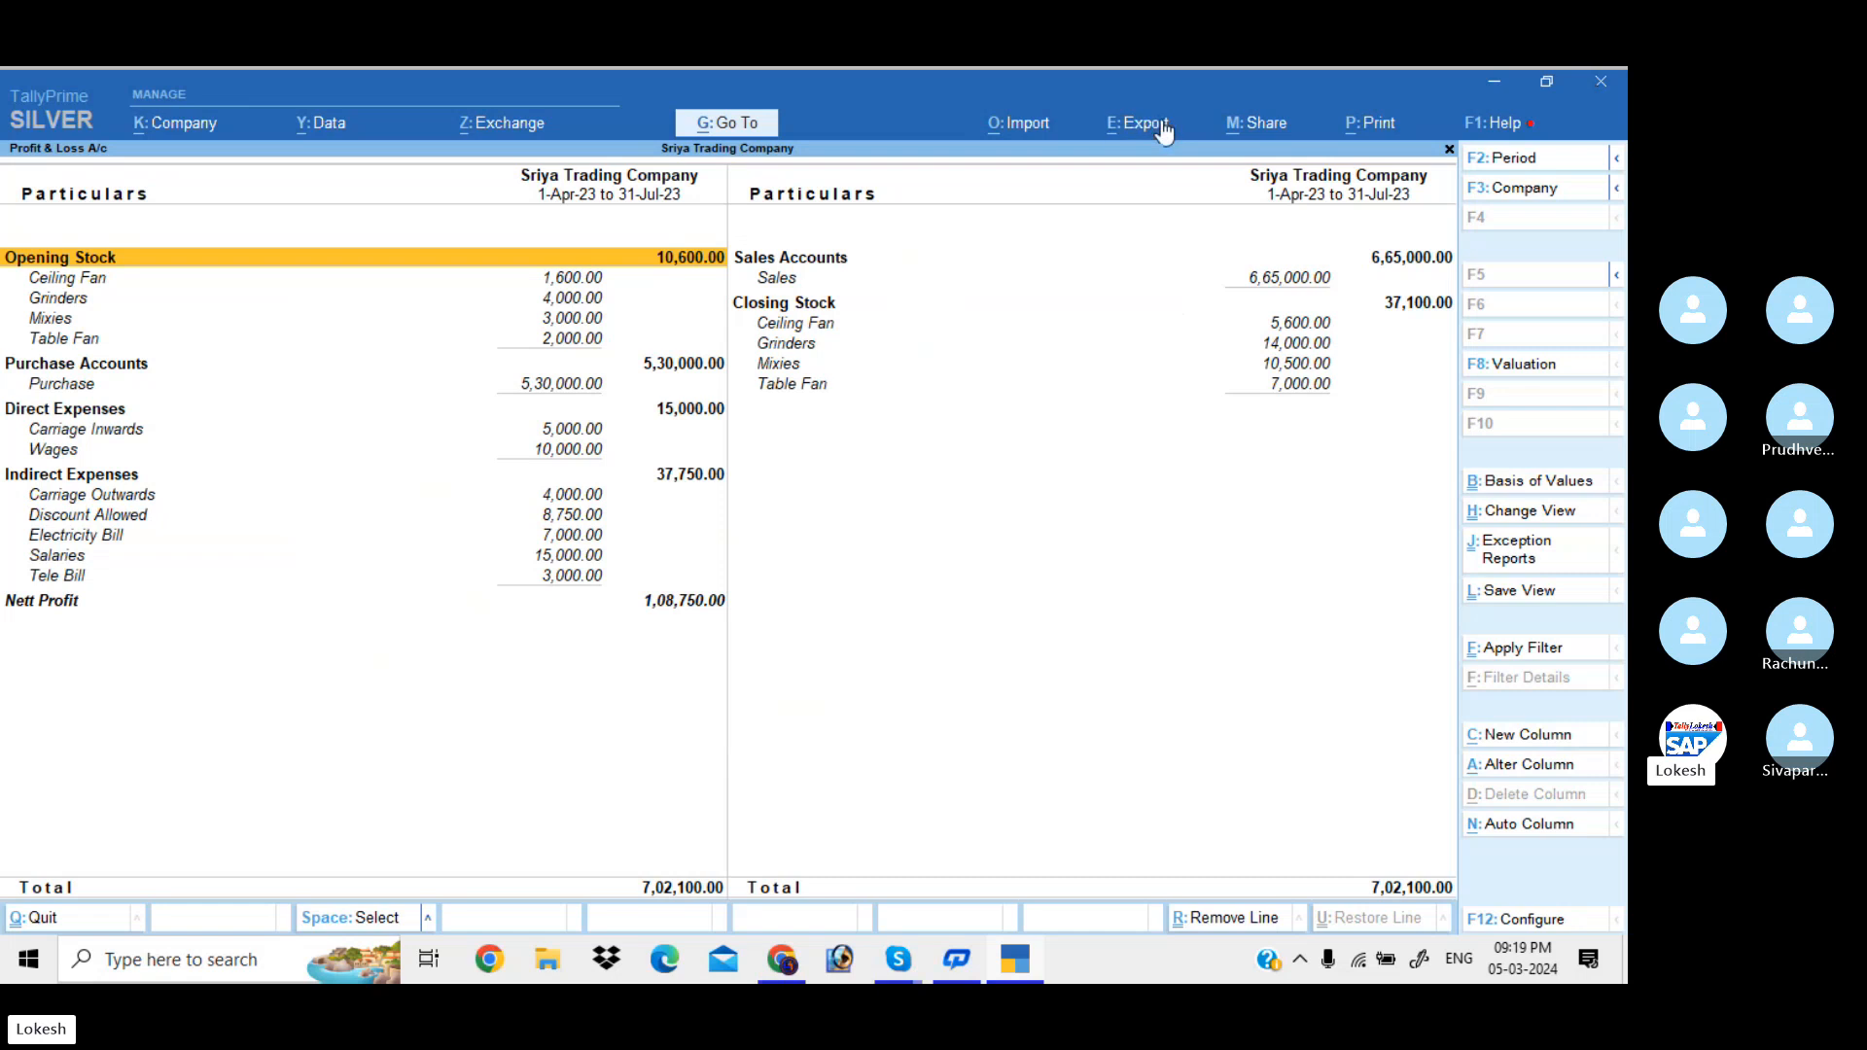
Configure the current Profit & Loss report's export as PDF (Read-only document) with Digital Signature set to Not Applicable.
{"action": "left_click", "coordinate": [1165, 129]}
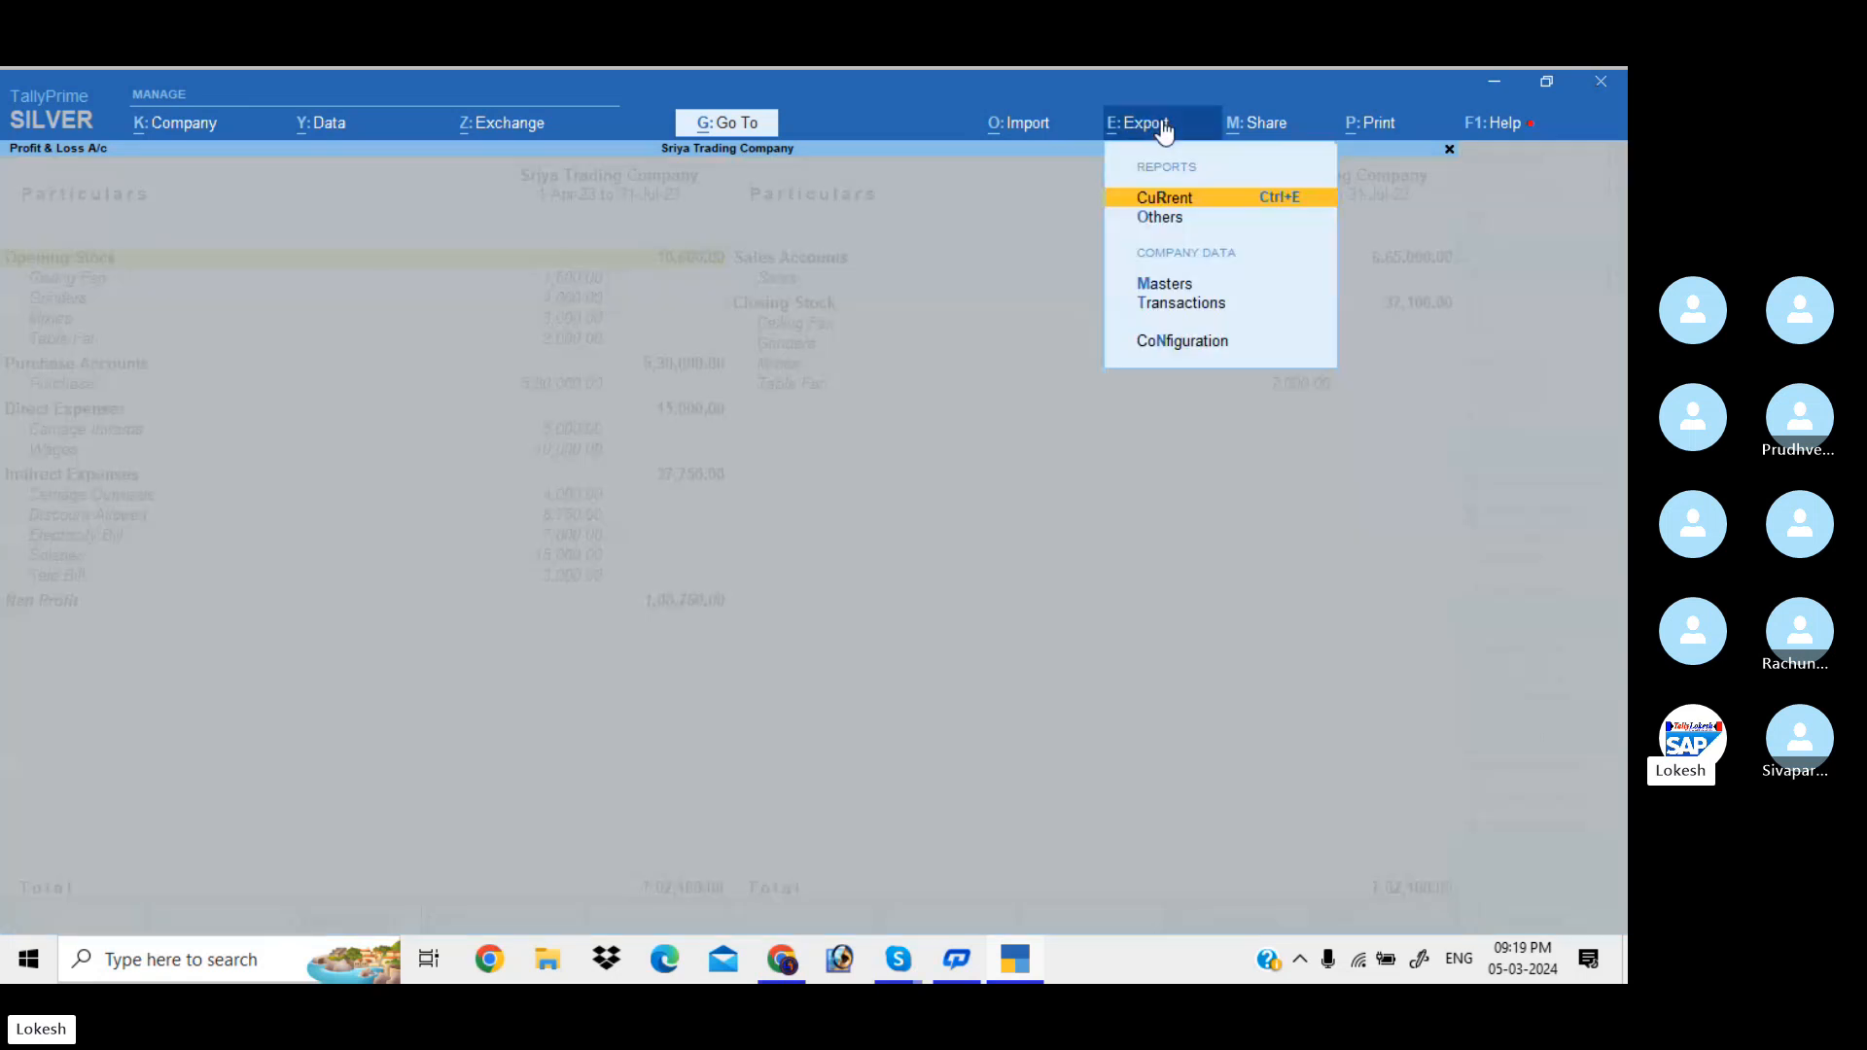
{"action": "left_click", "coordinate": [1203, 195]}
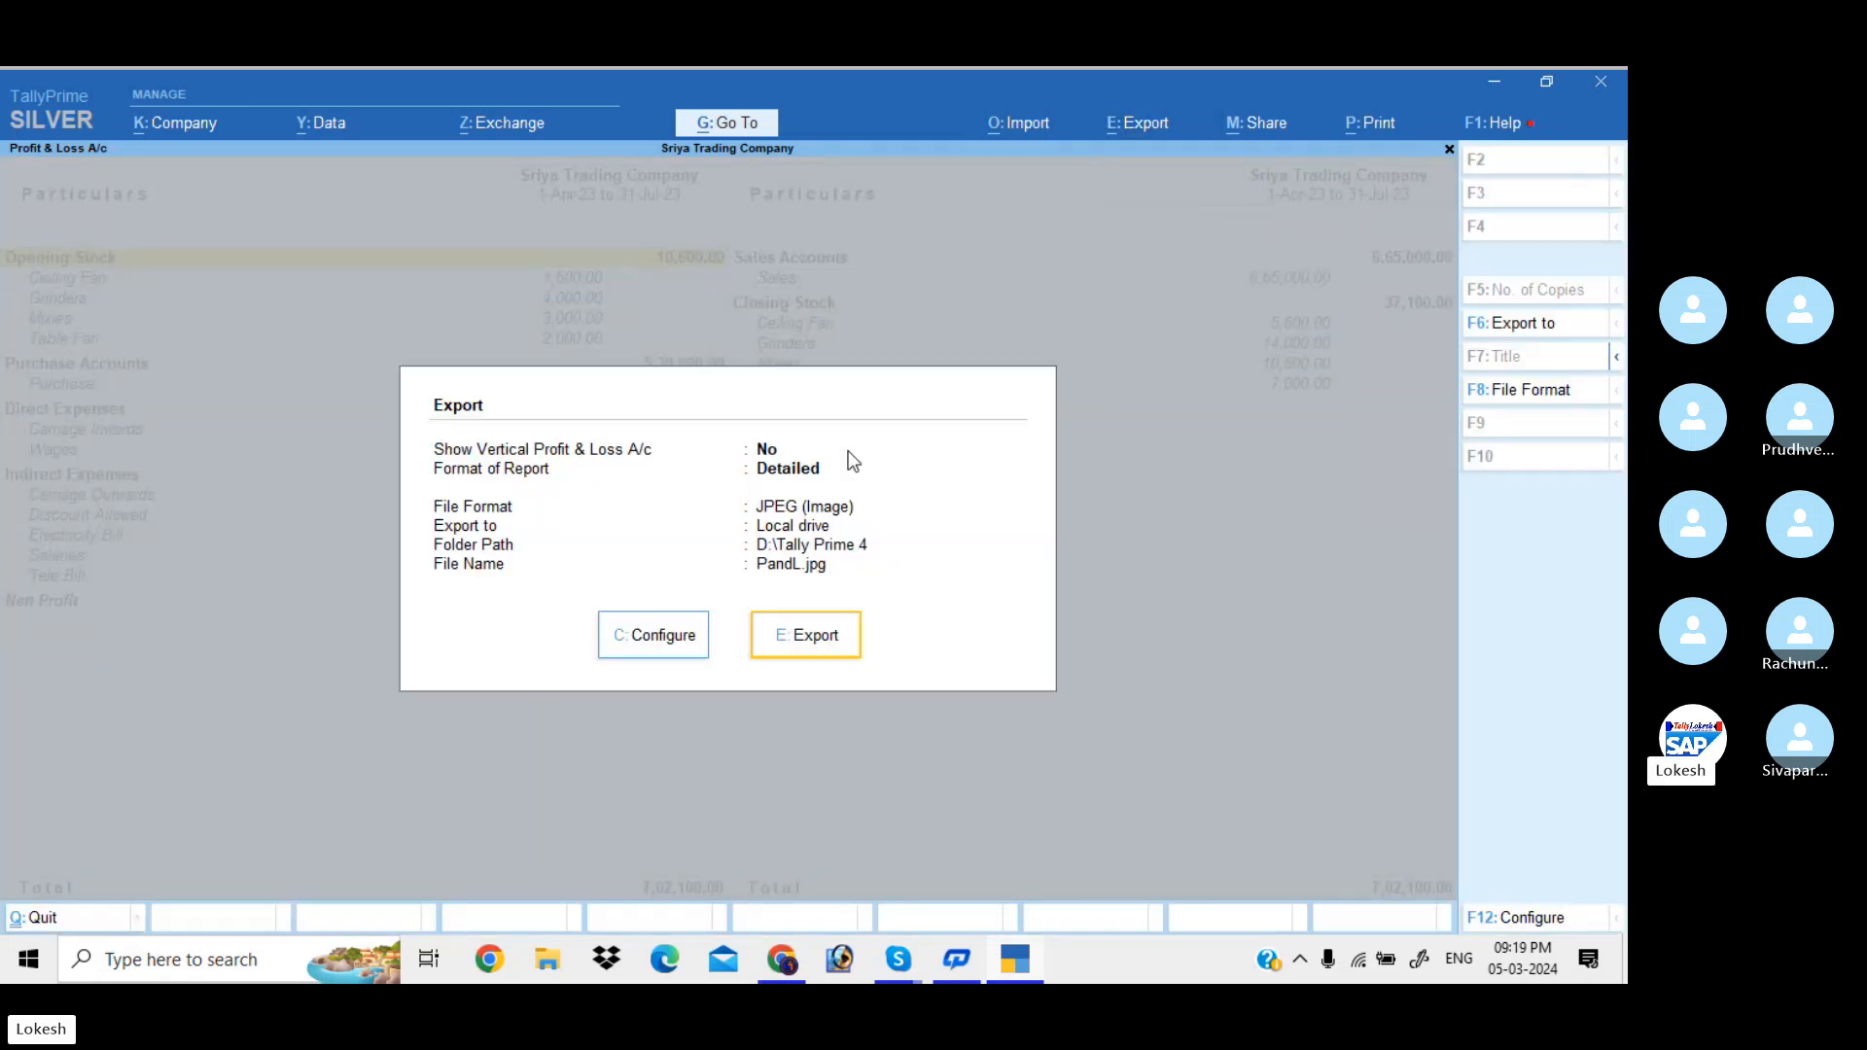
{"action": "left_click", "coordinate": [671, 642]}
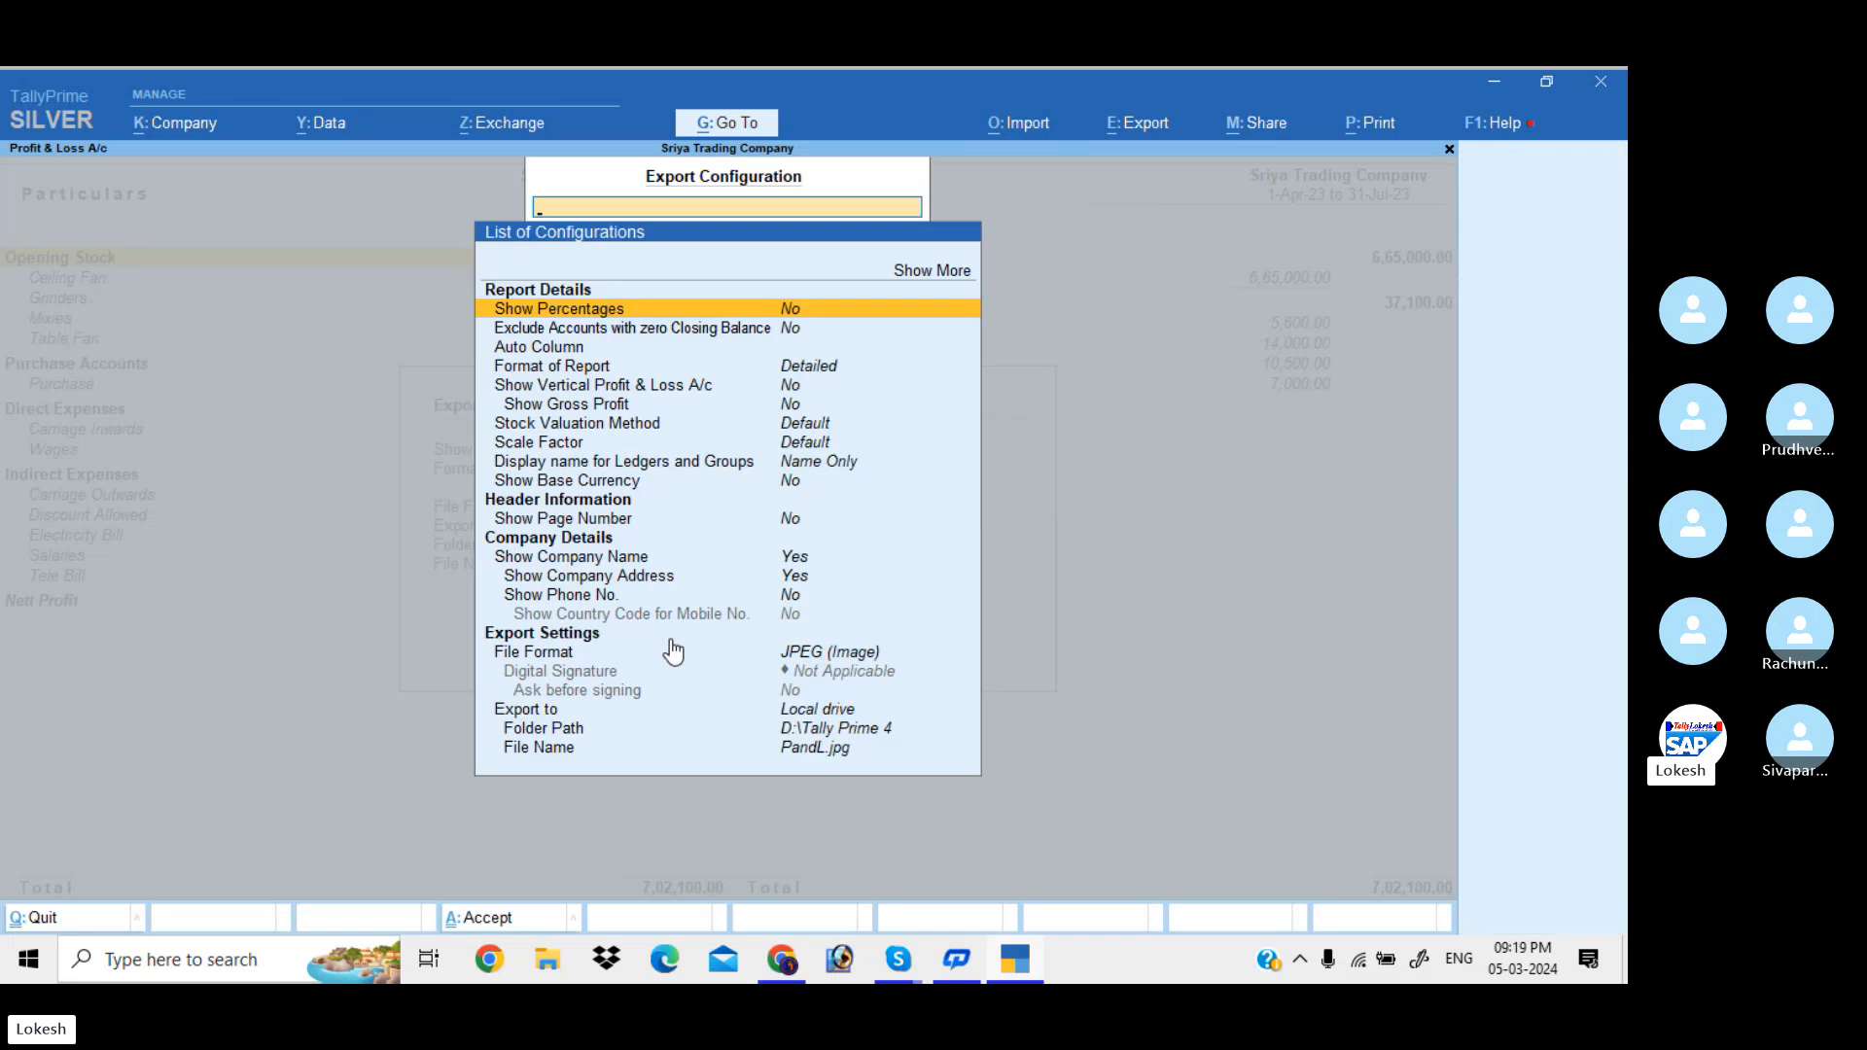
{"action": "key", "text": "Down"}
{"action": "key", "text": "Down"}
{"action": "key", "text": "Down"}
{"action": "key", "text": "Down"}
{"action": "key", "text": "Down"}
{"action": "key", "text": "Down"}
{"action": "key", "text": "Down"}
{"action": "key", "text": "Down"}
{"action": "key", "text": "Down"}
{"action": "key", "text": "Down"}
{"action": "key", "text": "Down"}
{"action": "key", "text": "Down"}
{"action": "key", "text": "Down"}
{"action": "key", "text": "Down"}
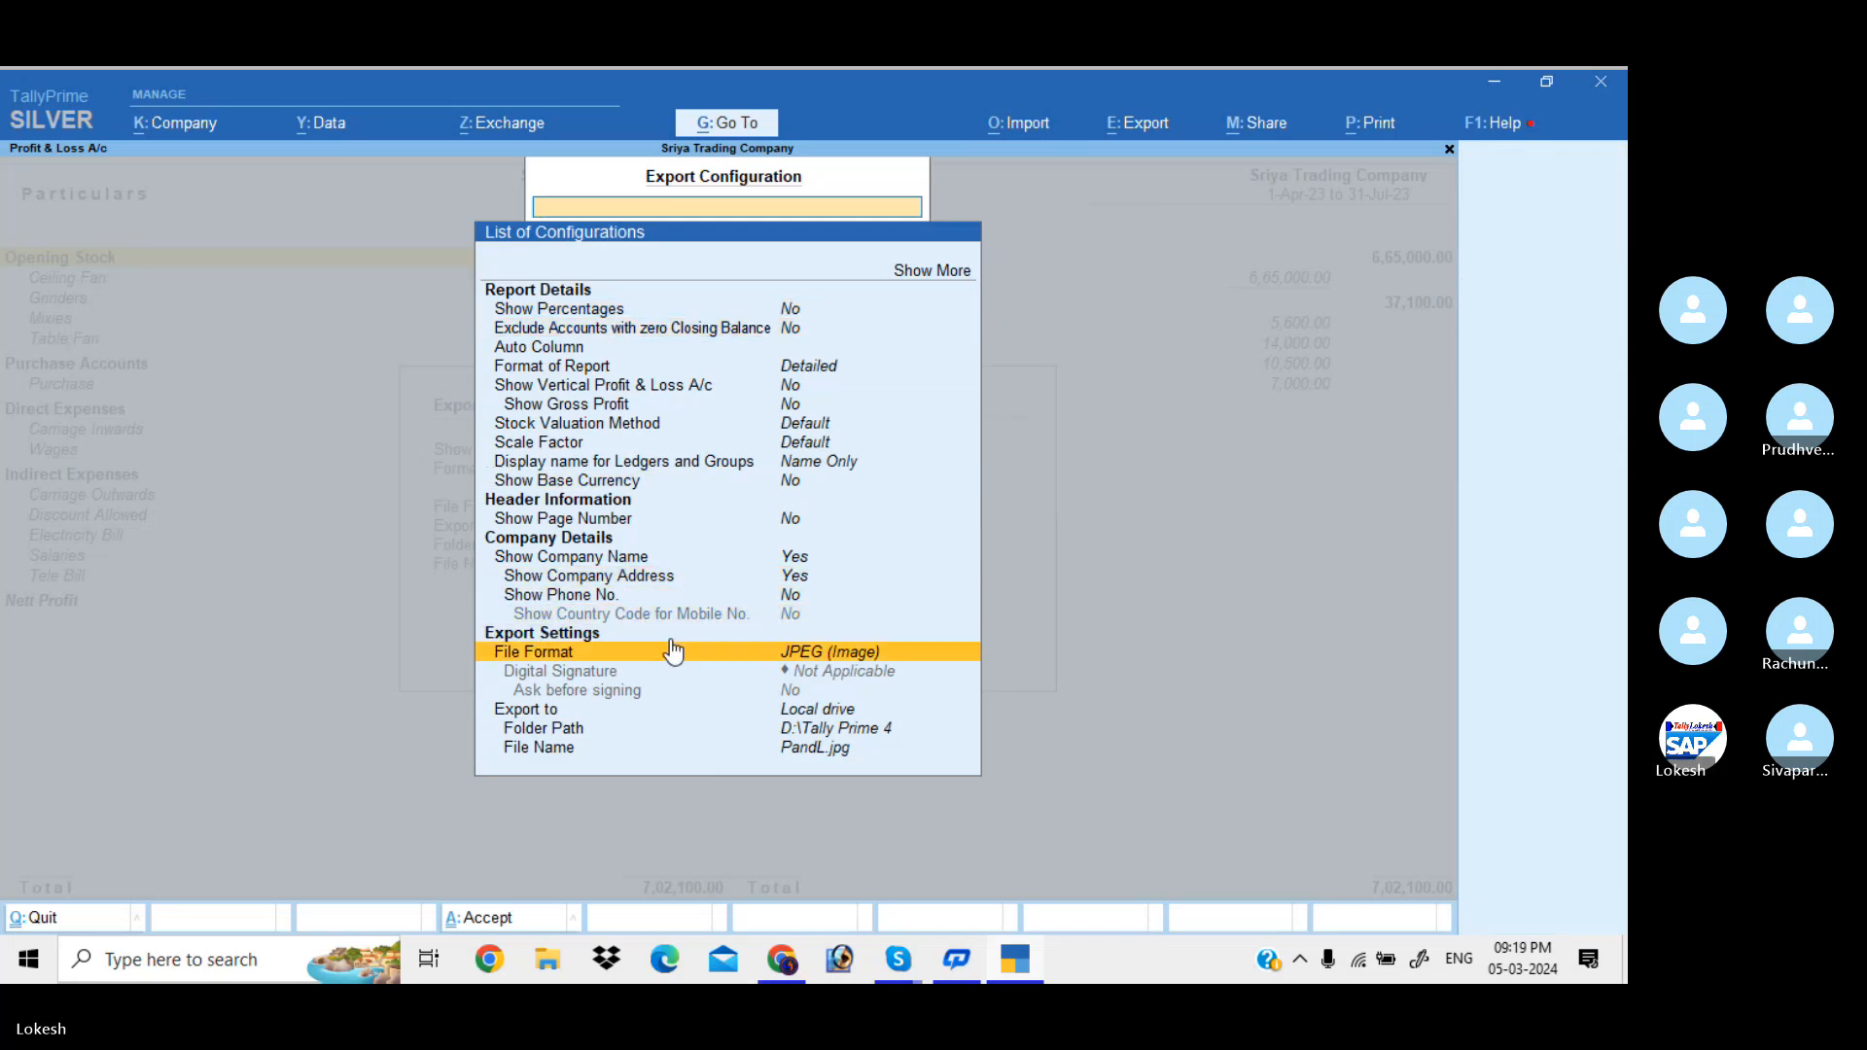
{"action": "key", "text": "Return"}
{"action": "key", "text": "Down"}
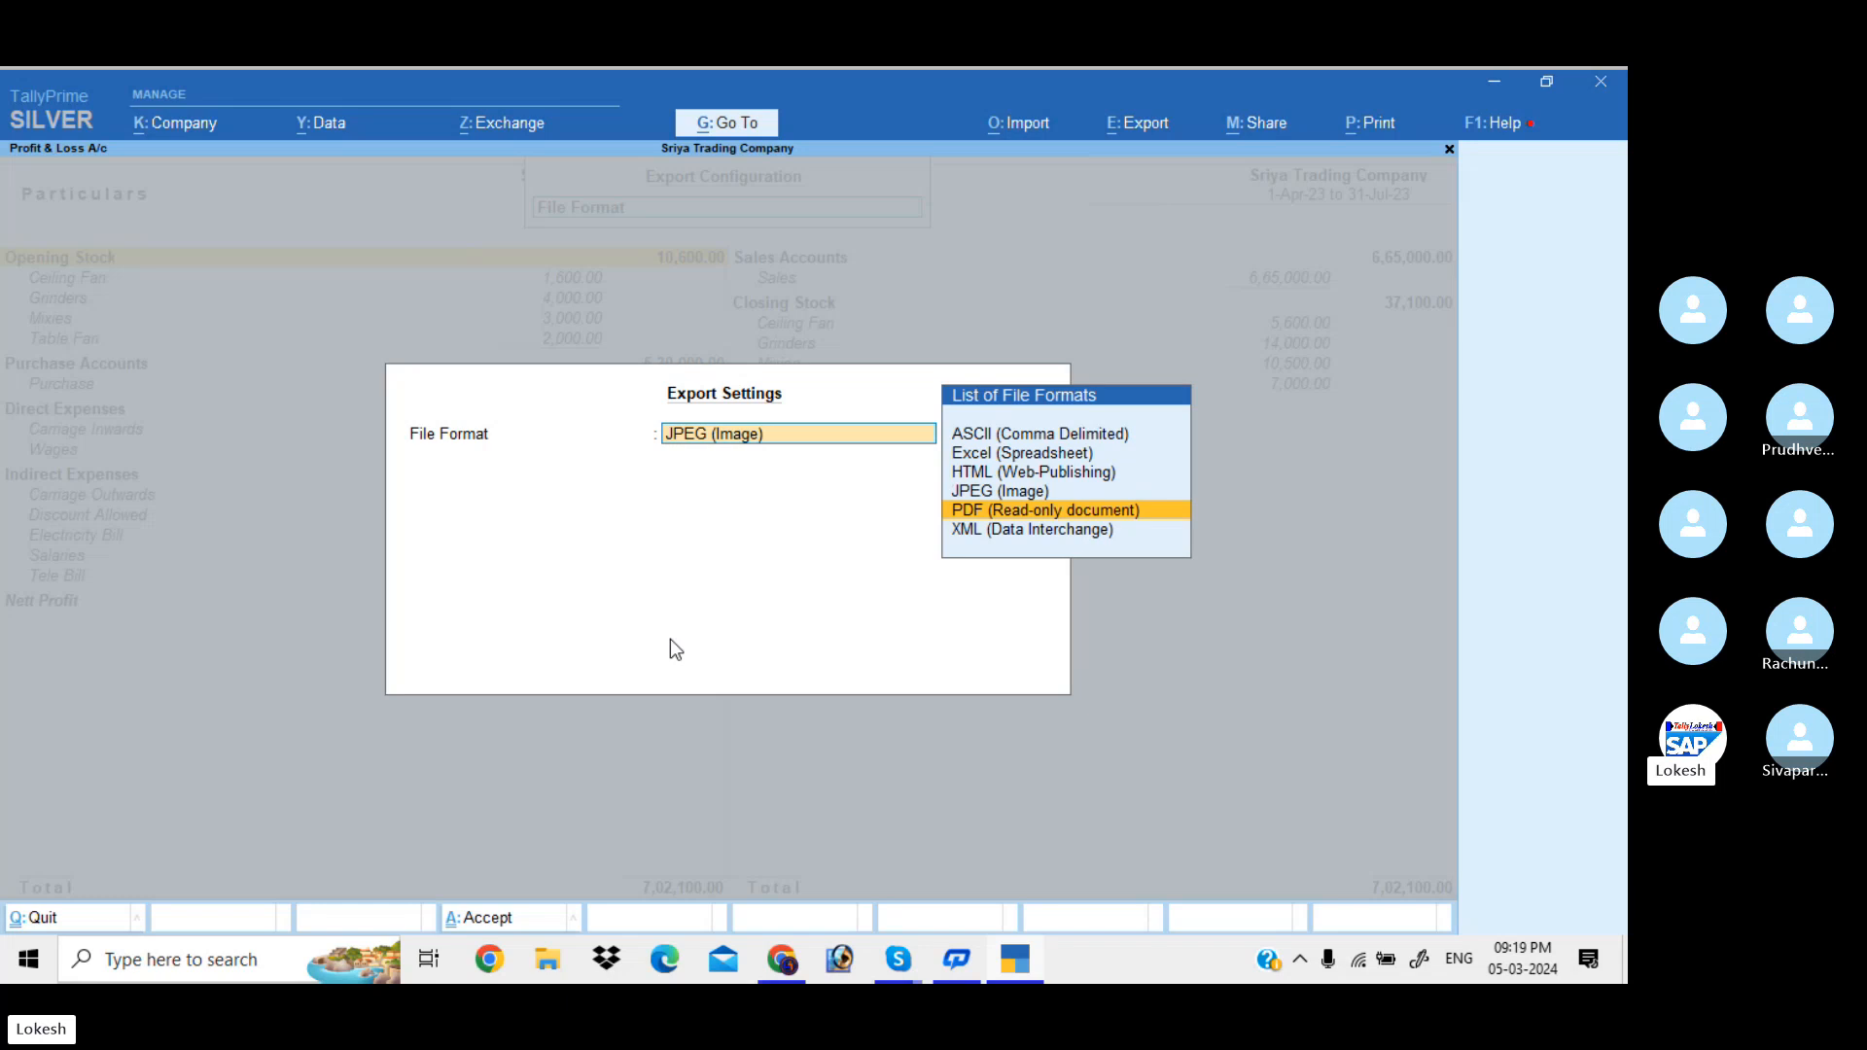
{"action": "key", "text": "Return"}
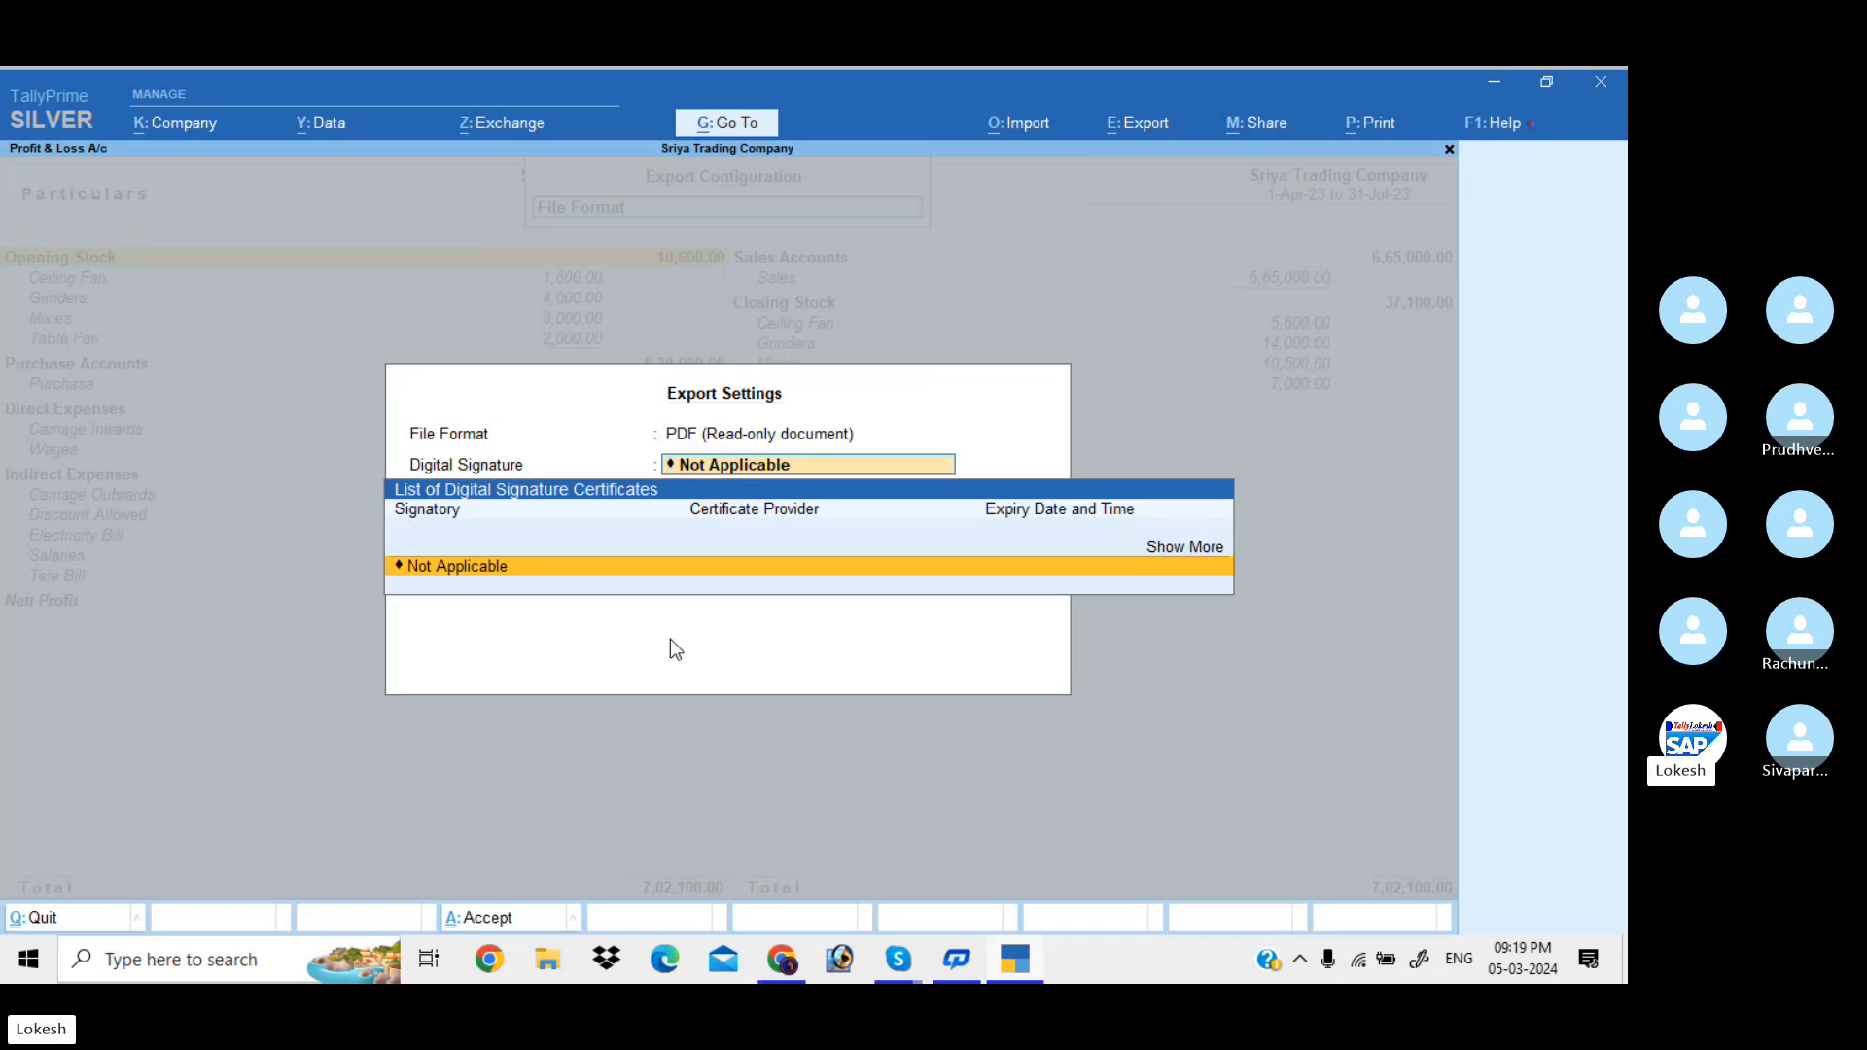
{"action": "key", "text": "Return"}
{"action": "key", "text": "ctrl+a"}
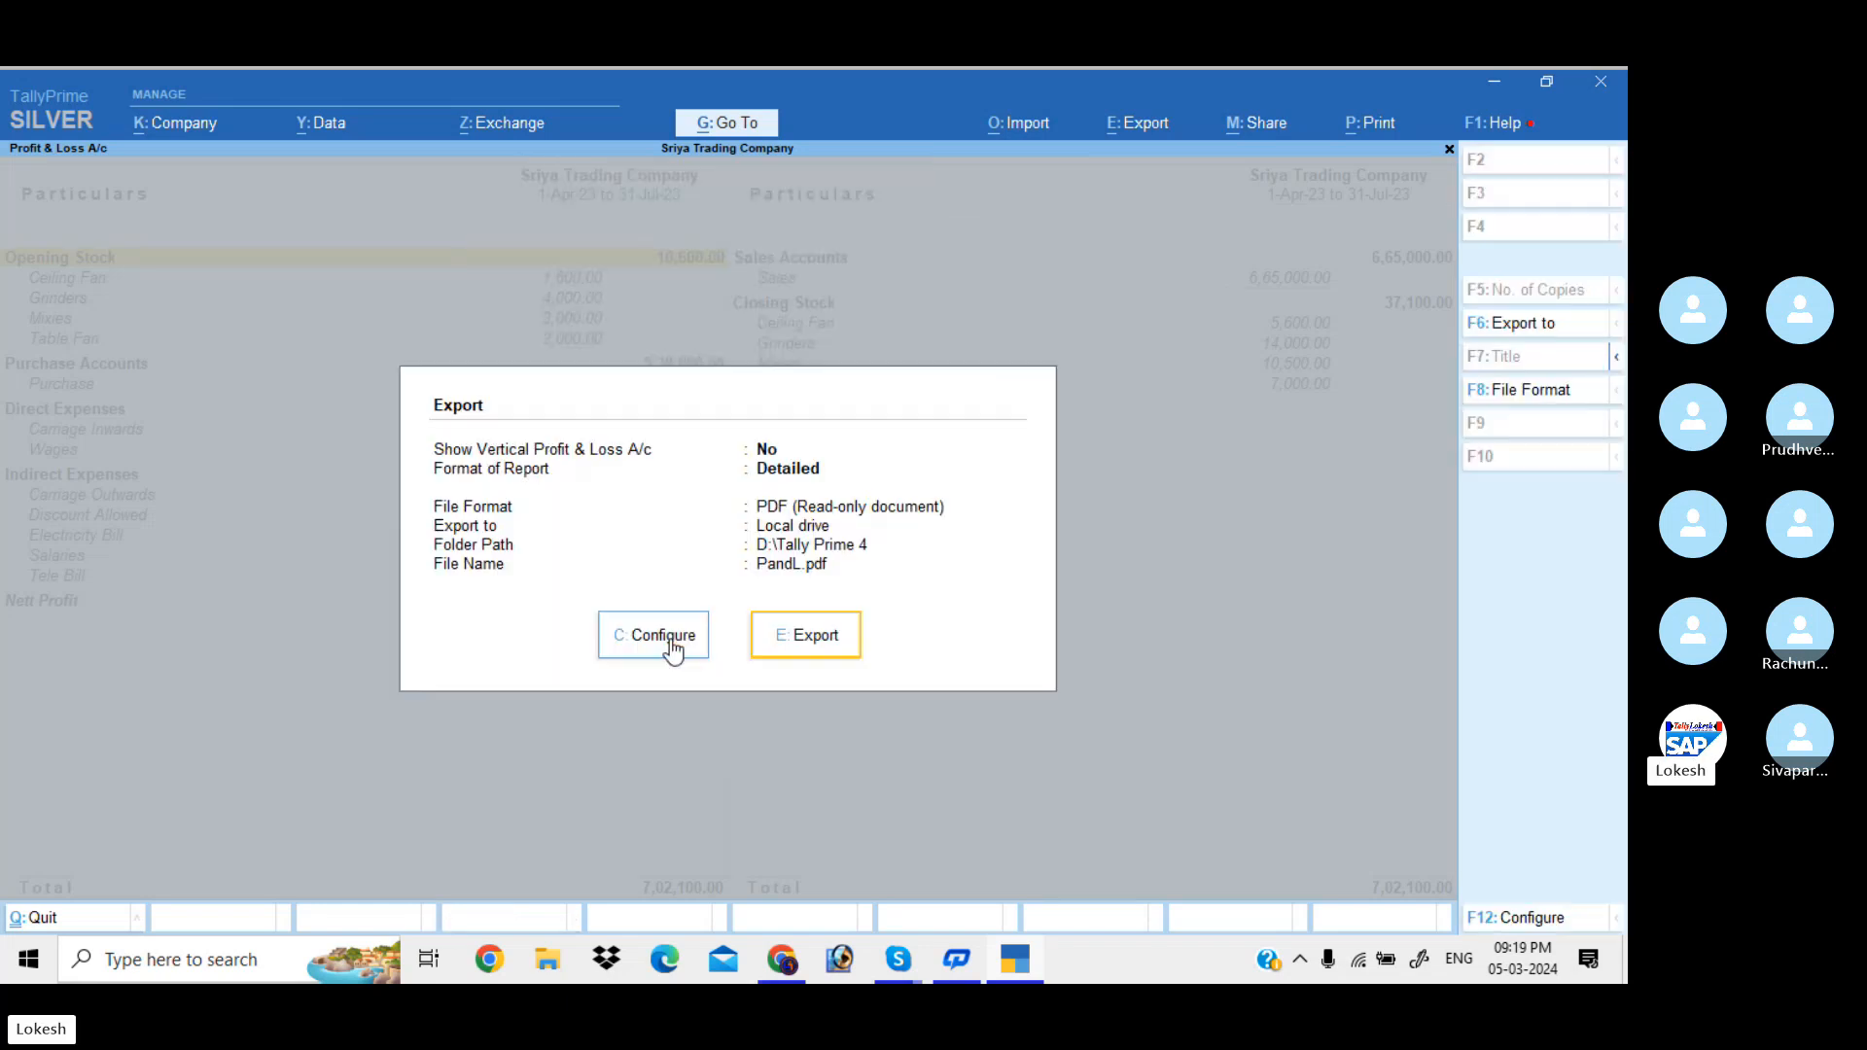
Export the report to D:\Tally Prime 4, overwriting PandL.pdf, look through the maximized PDF and close it.
{"action": "left_click", "coordinate": [813, 642]}
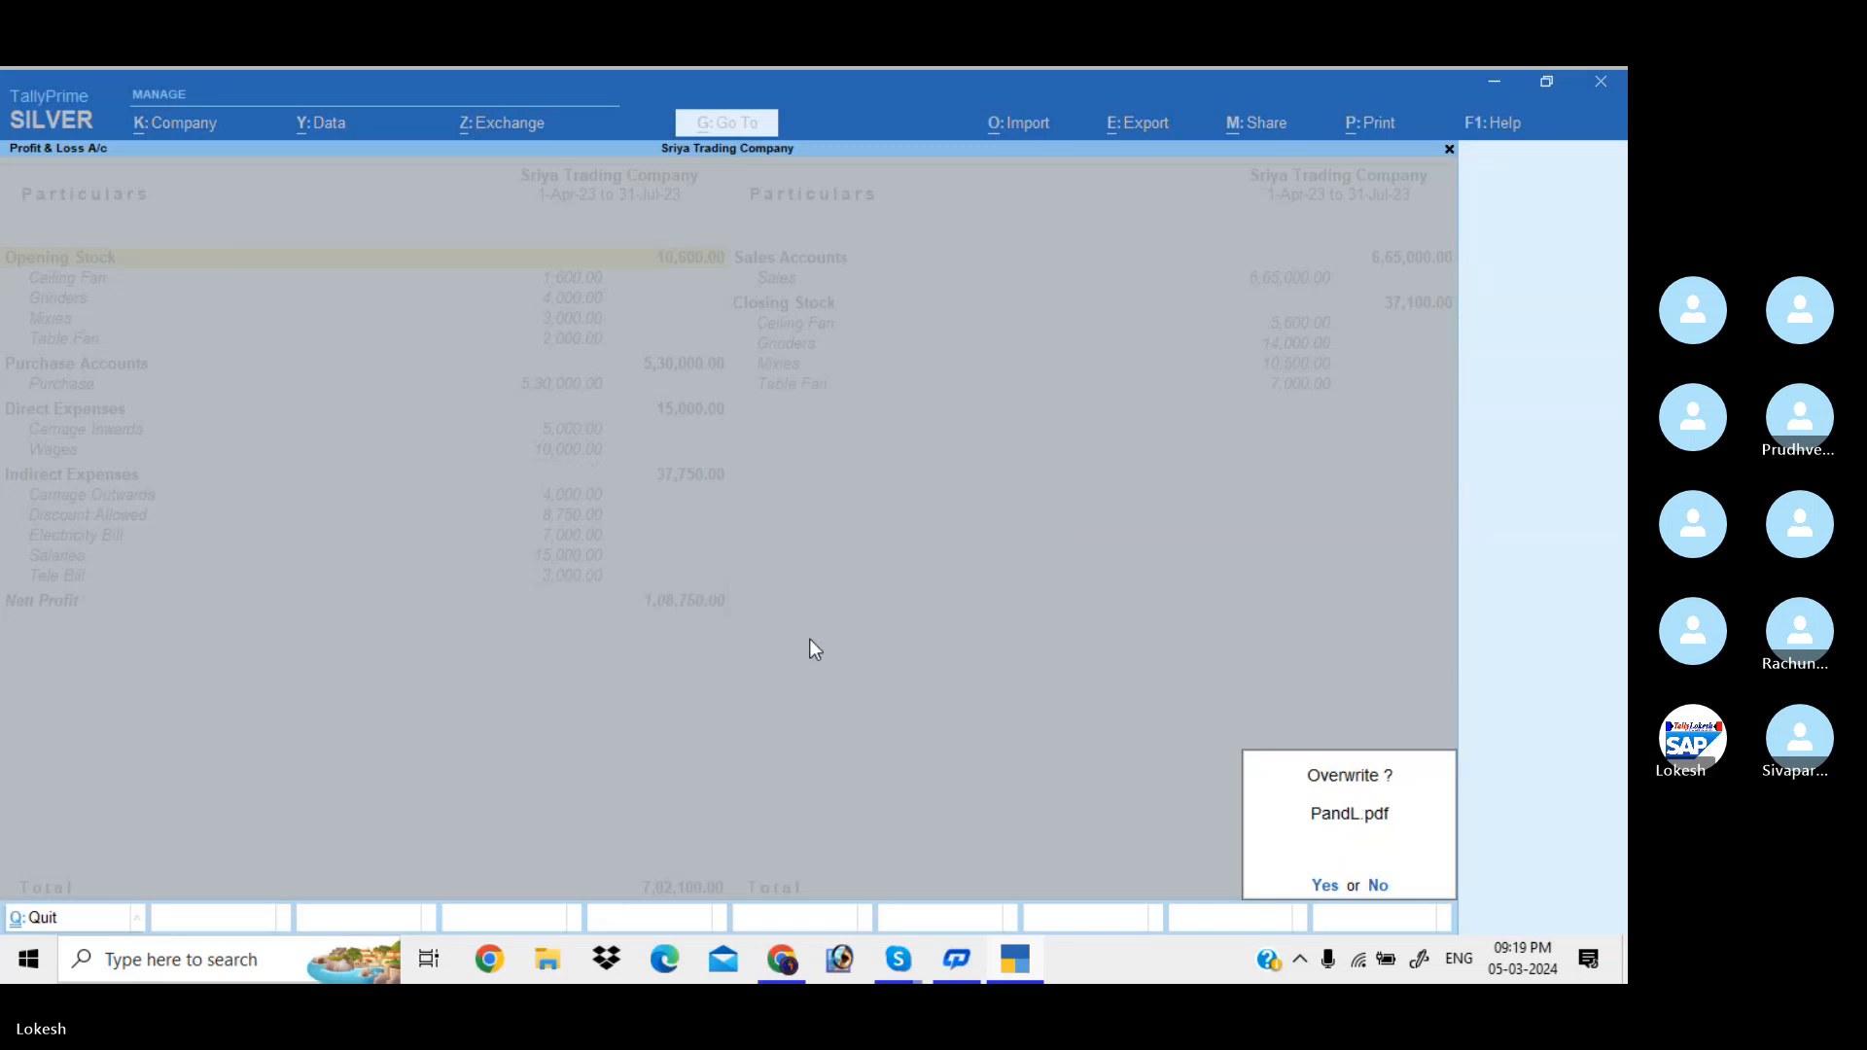
{"action": "key", "text": "Return"}
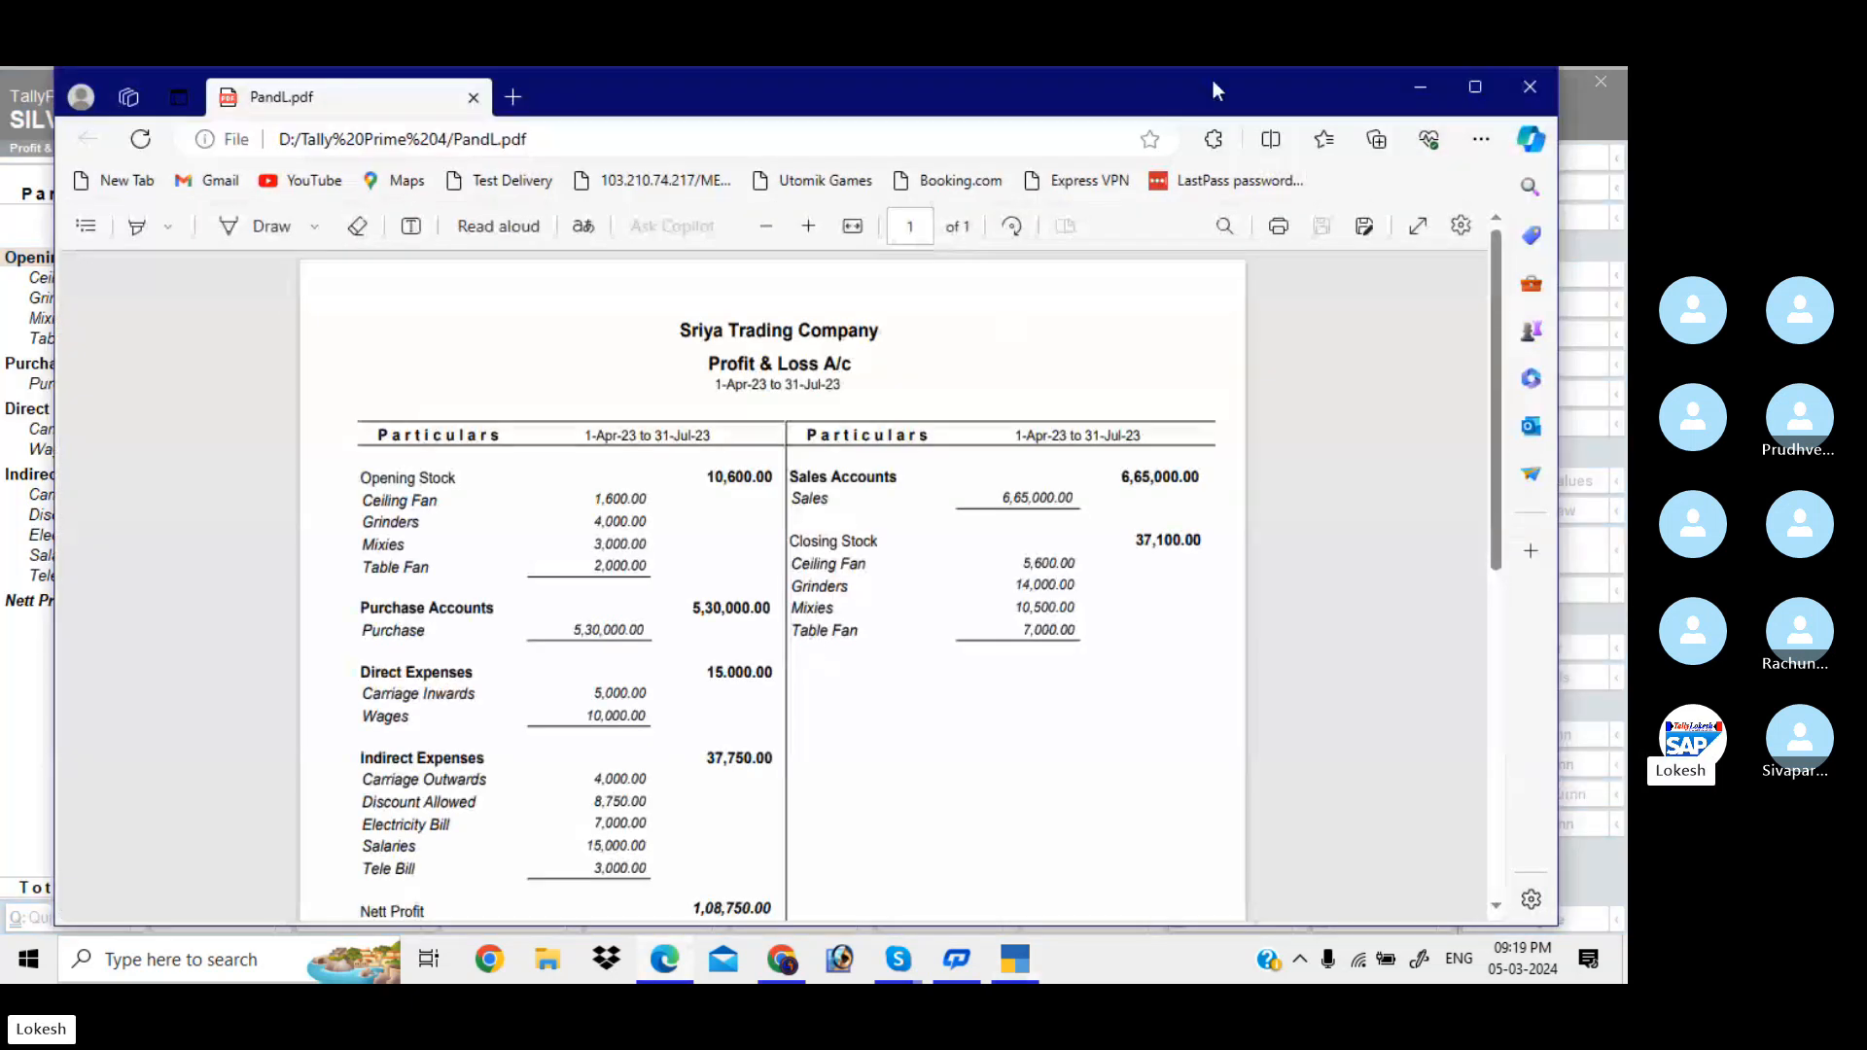
{"action": "left_click", "coordinate": [1478, 96]}
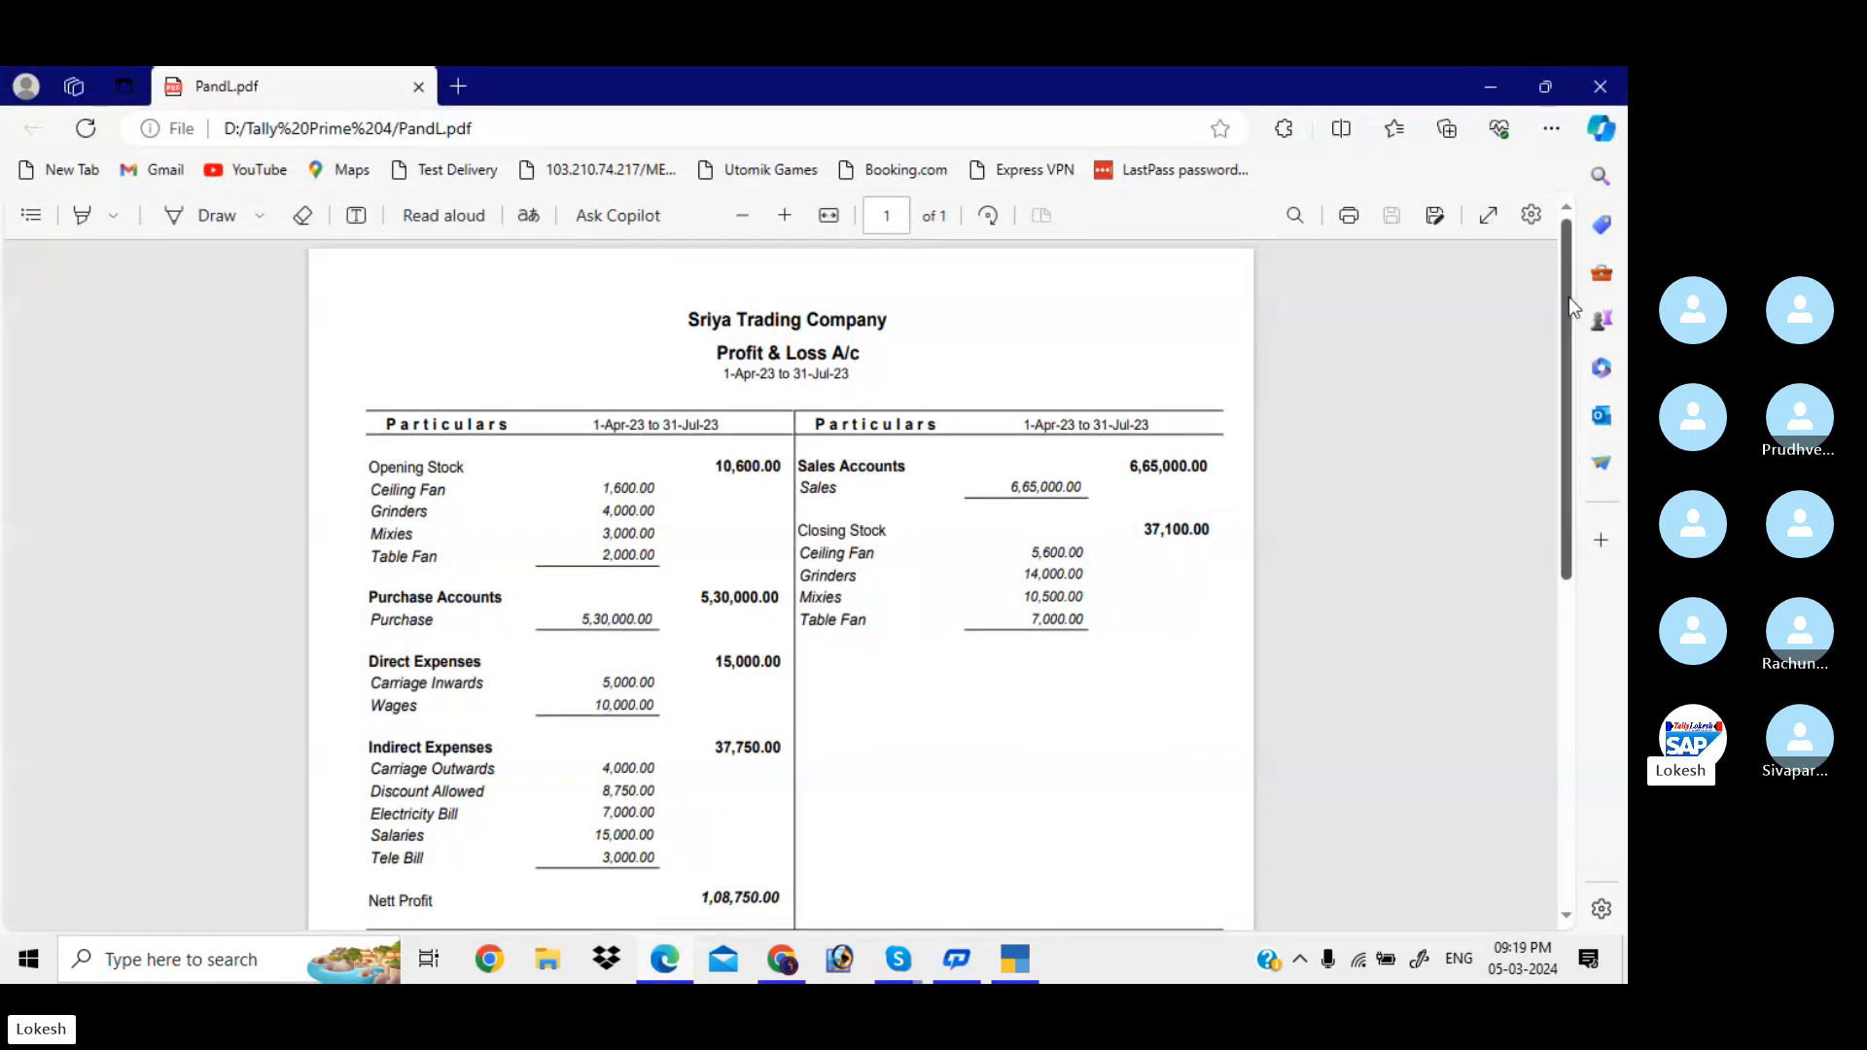
{"action": "left_click_drag", "start_coordinate": [1568, 295], "coordinate": [1585, 115]}
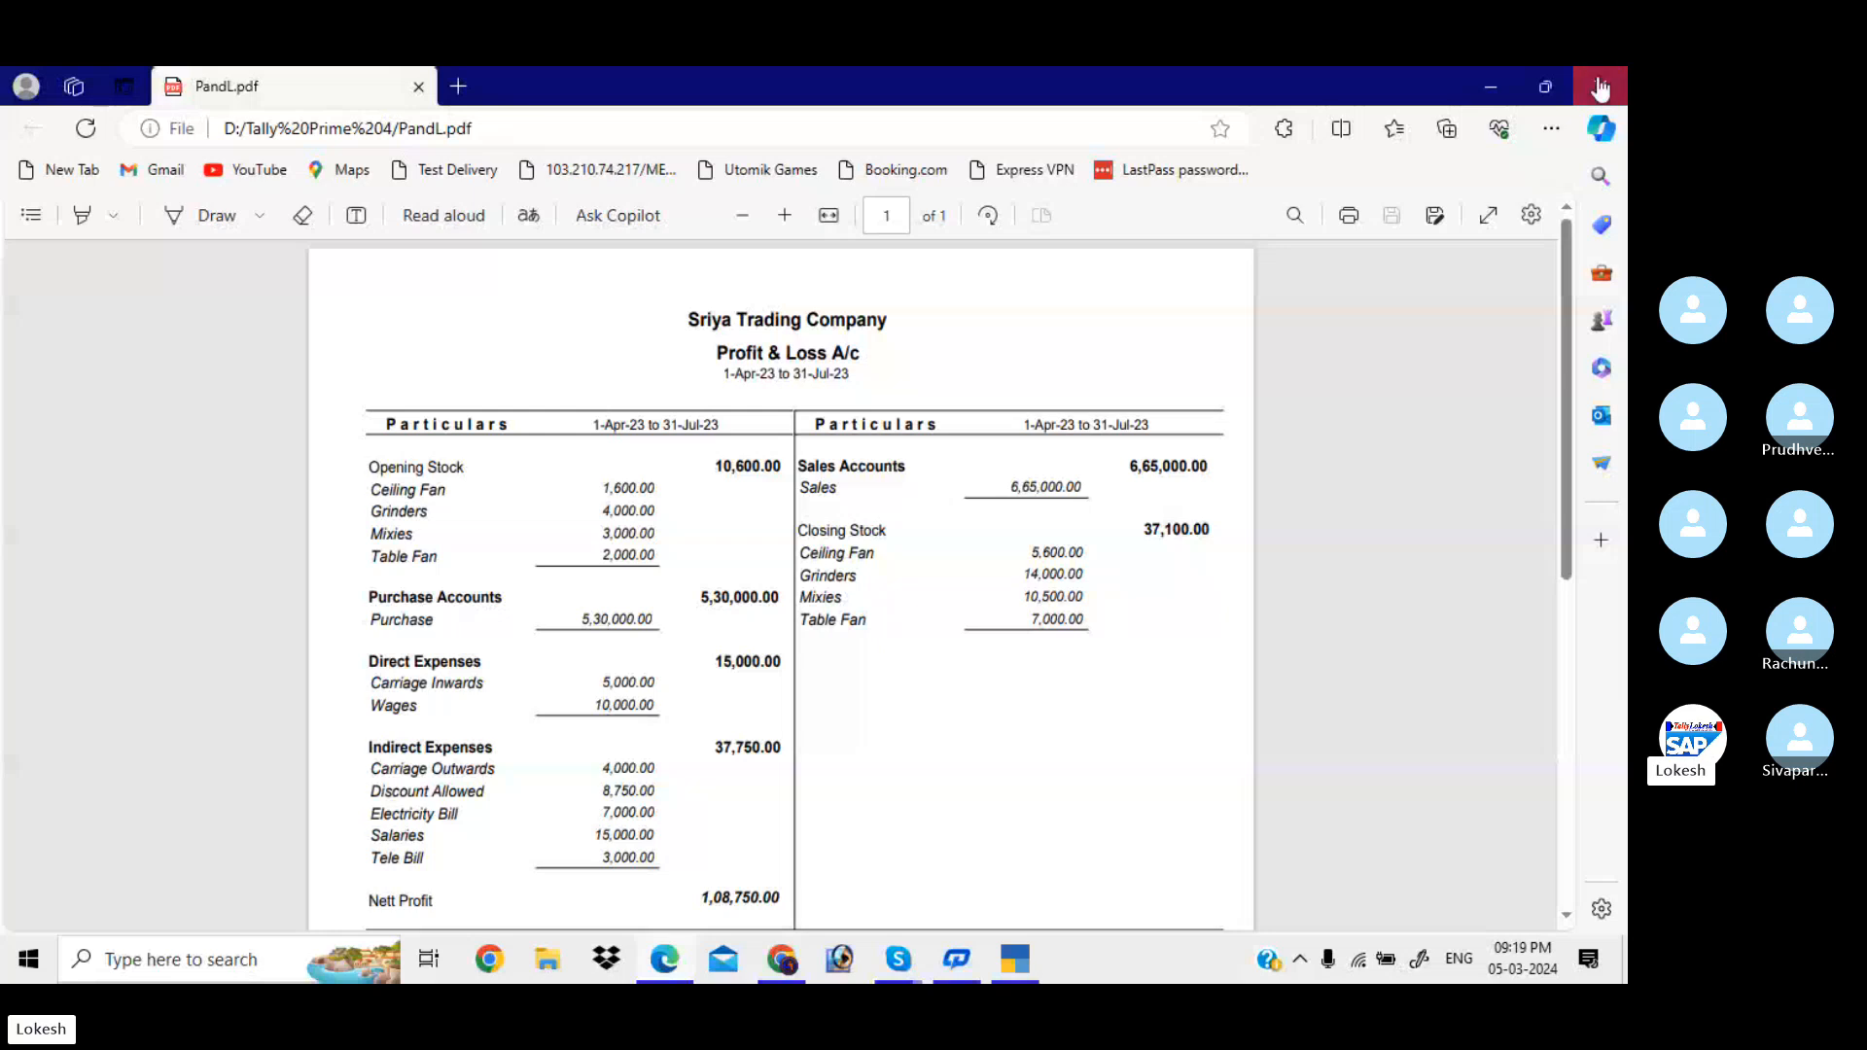
{"action": "left_click", "coordinate": [1600, 90]}
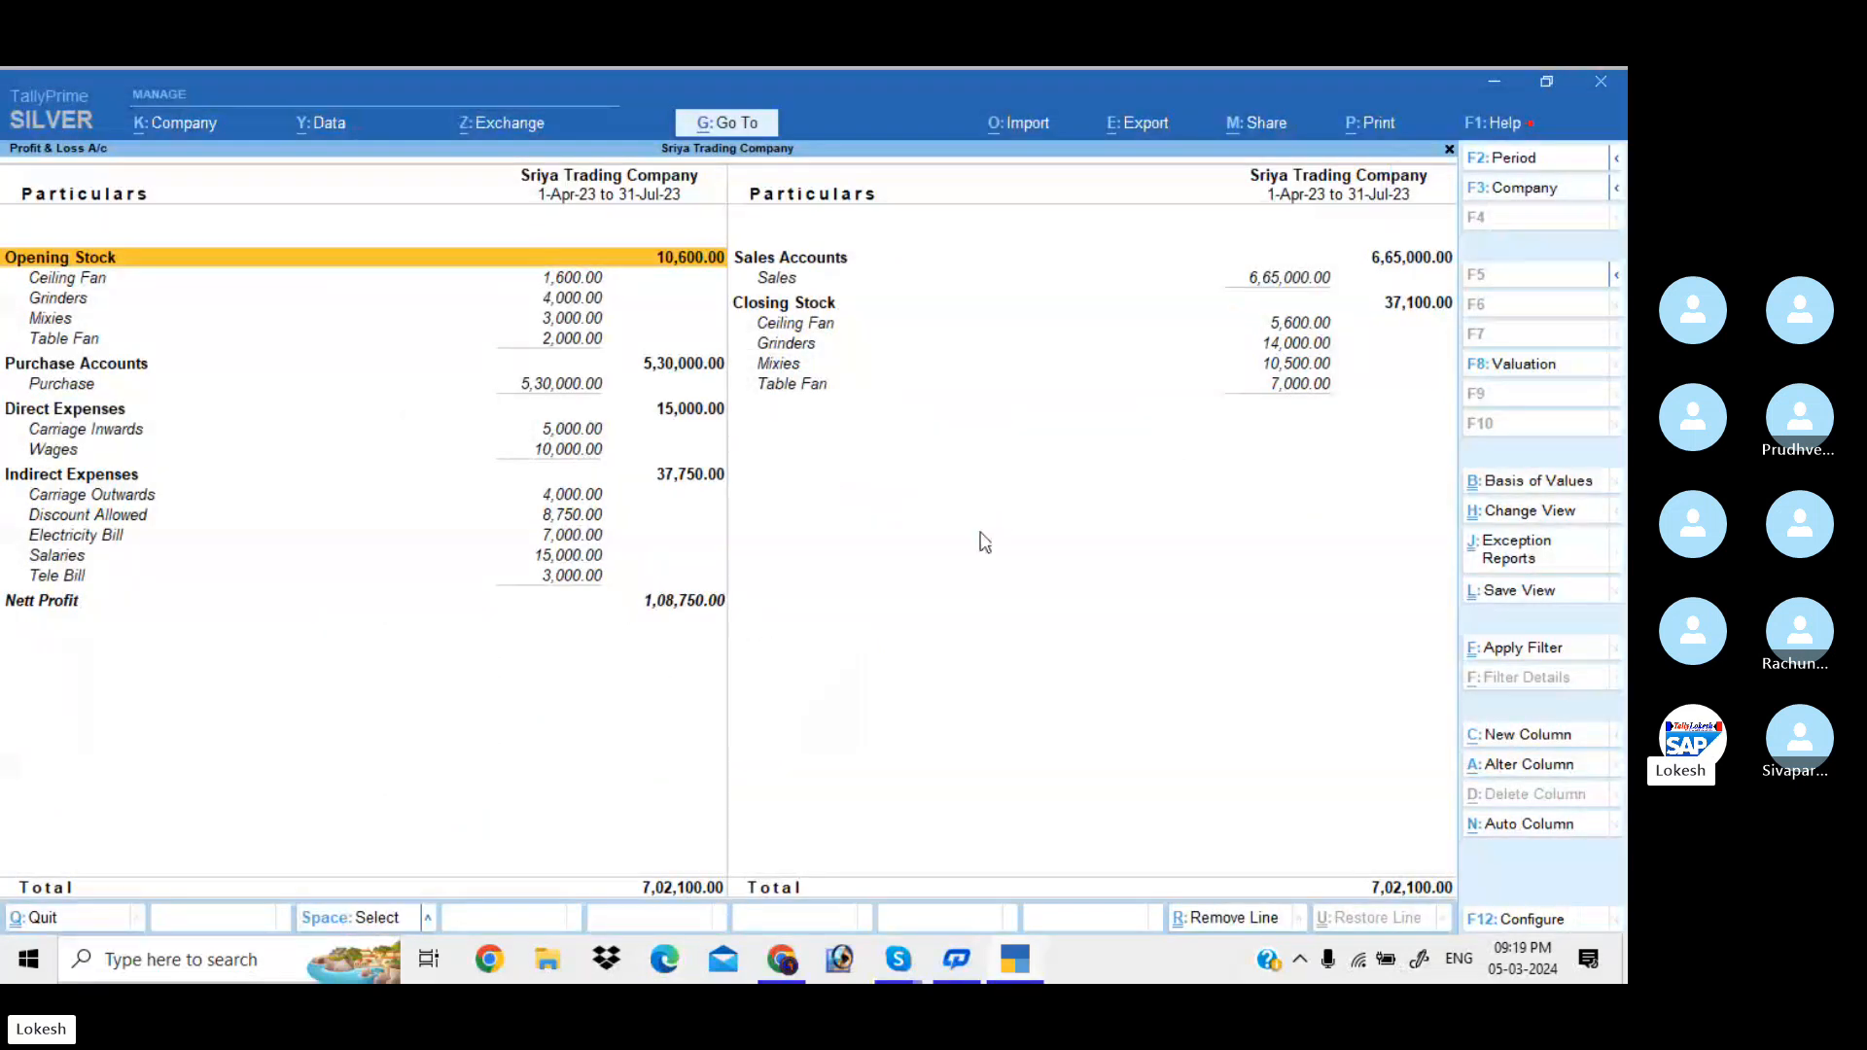
Leave the Profit & Loss report and open the Stock Summary report from the Gateway of Tally.
{"action": "key", "text": "Escape"}
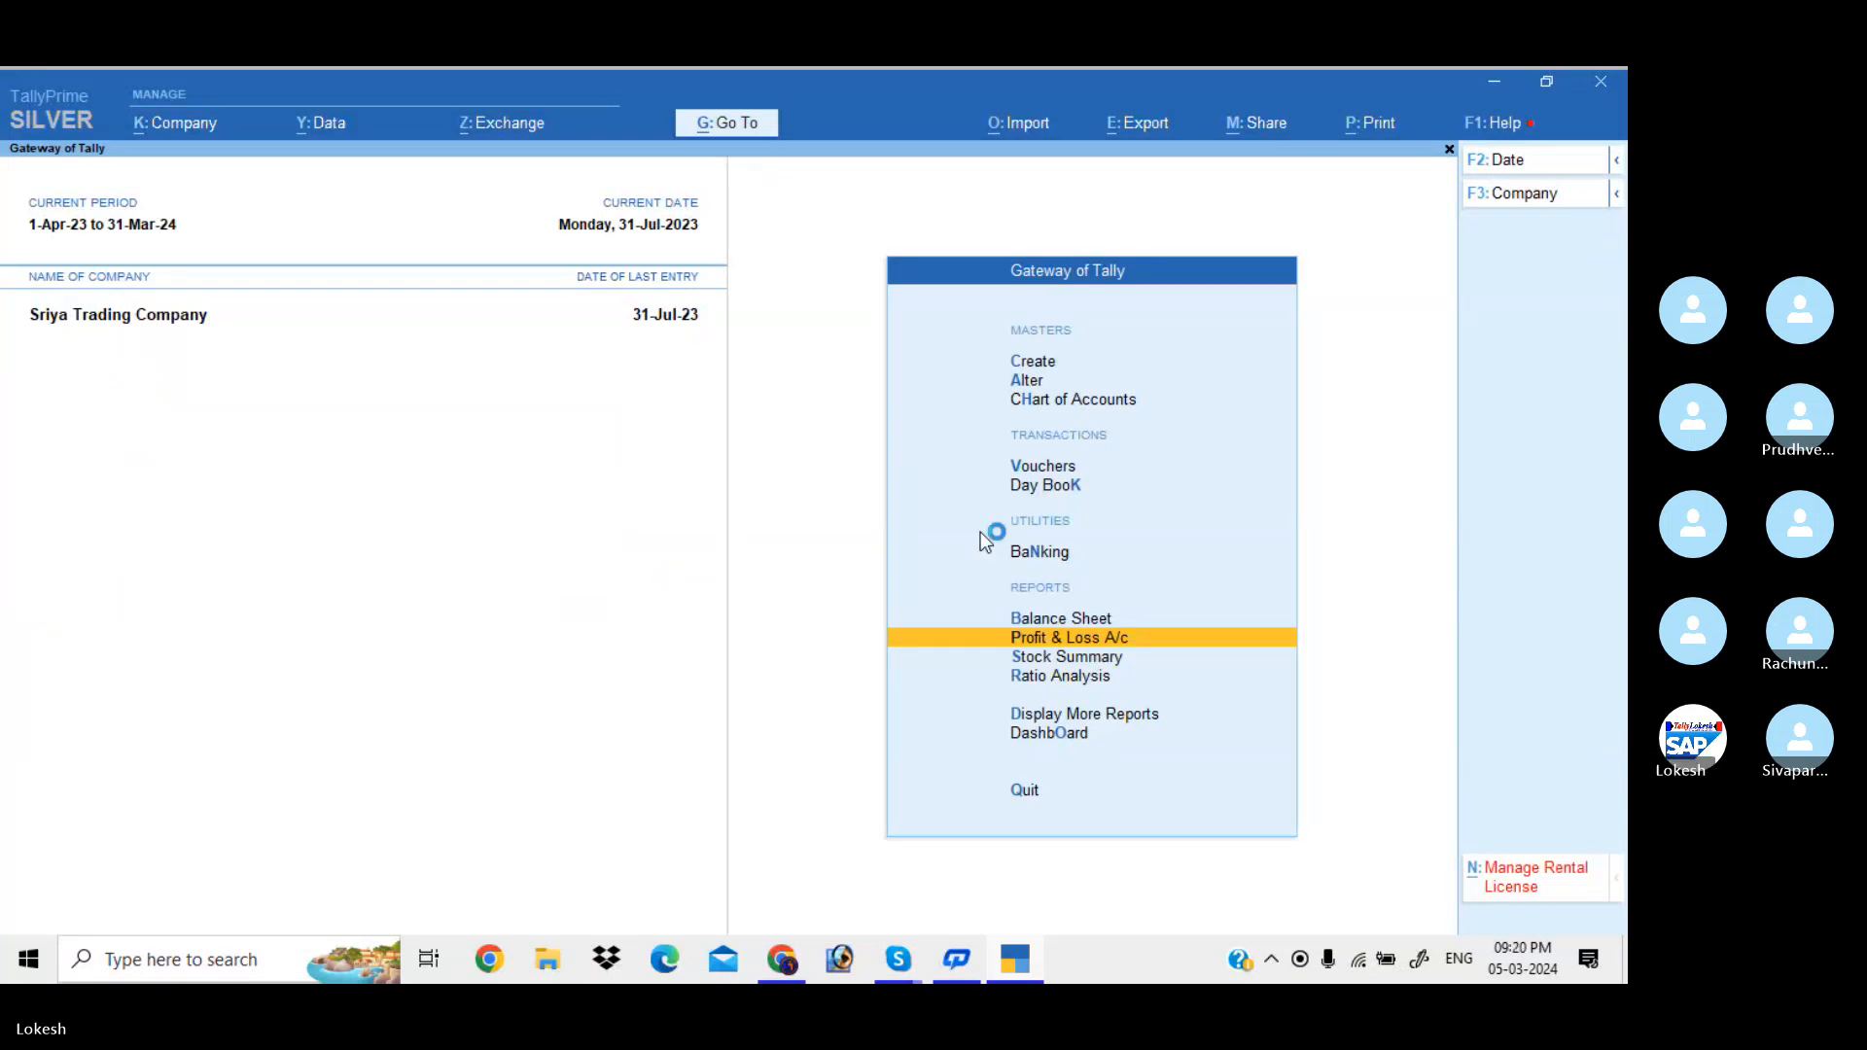
{"action": "key", "text": "Up"}
{"action": "key", "text": "Down"}
{"action": "key", "text": "Down"}
{"action": "key", "text": "Return"}
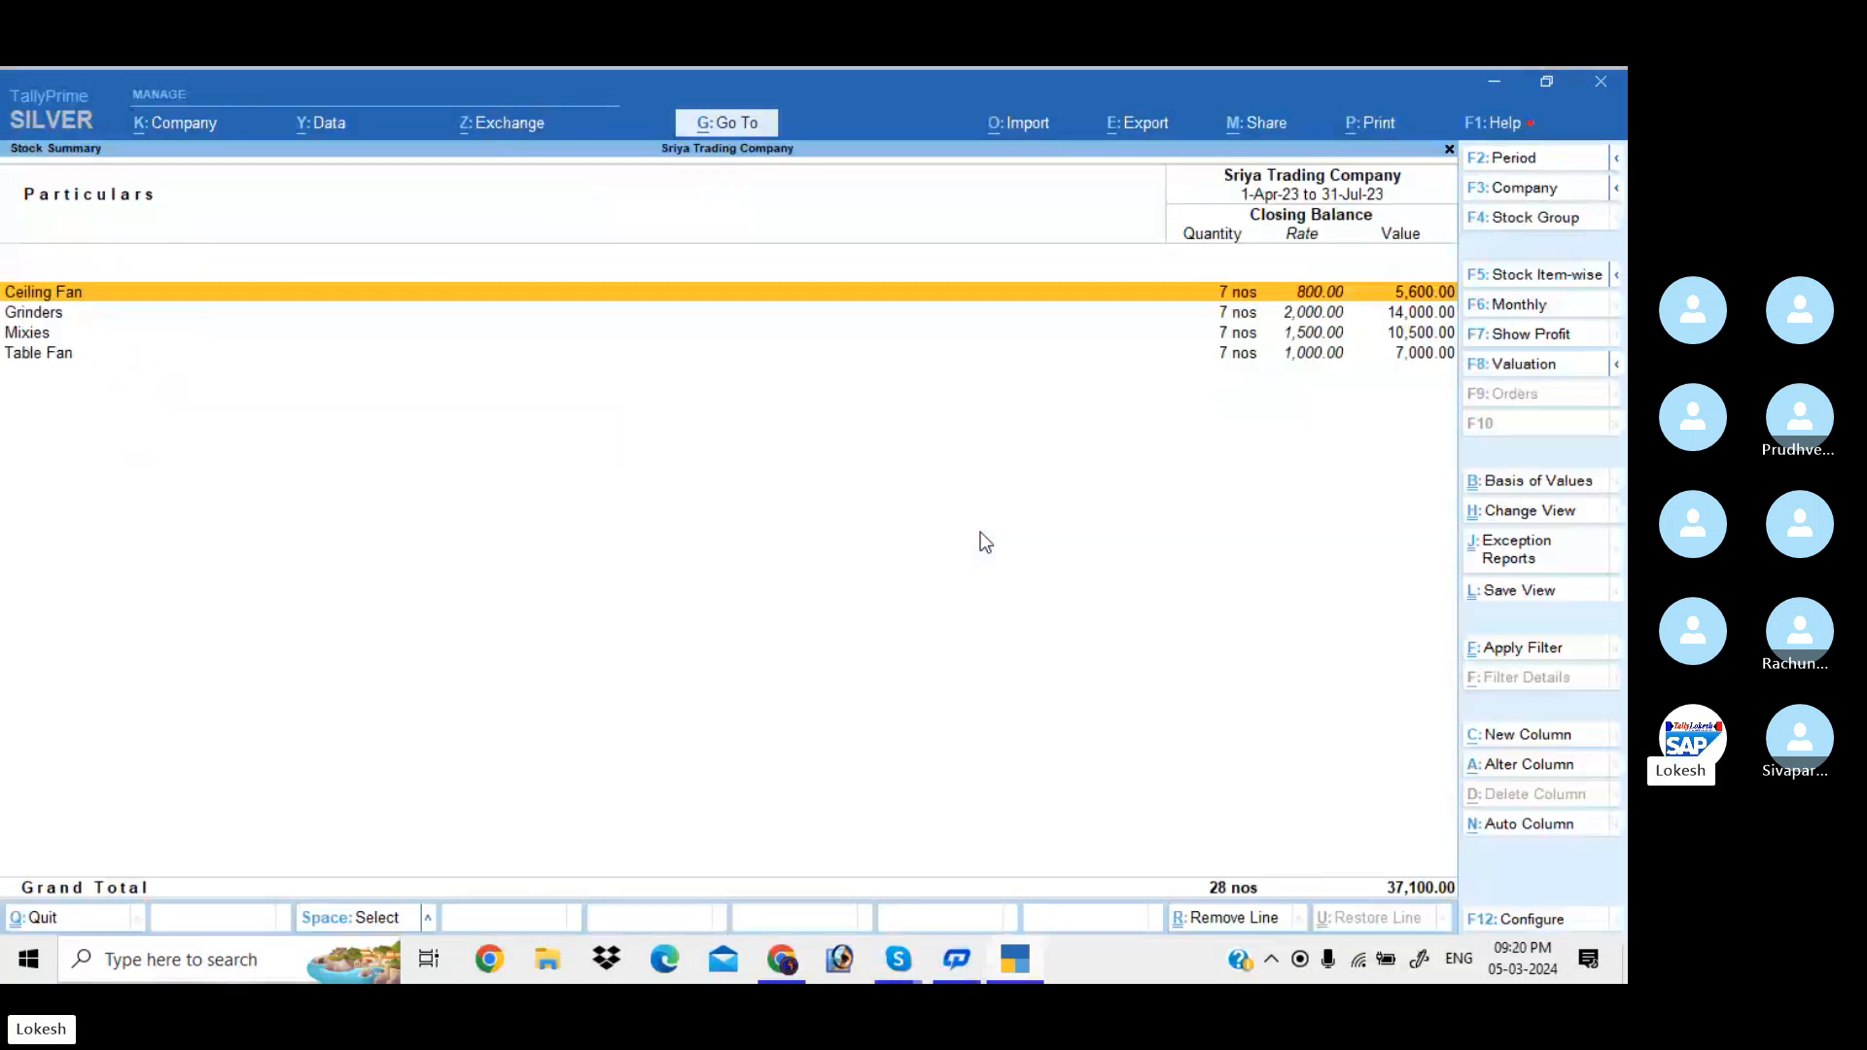
Configure the Stock Summary to show goods inwards and goods outwards, keeping the Condensed report format.
{"action": "left_click", "coordinate": [1525, 922]}
{"action": "key", "text": "Down"}
{"action": "key", "text": "Down"}
{"action": "key", "text": "Down"}
{"action": "key", "text": "Down"}
{"action": "key", "text": "Down"}
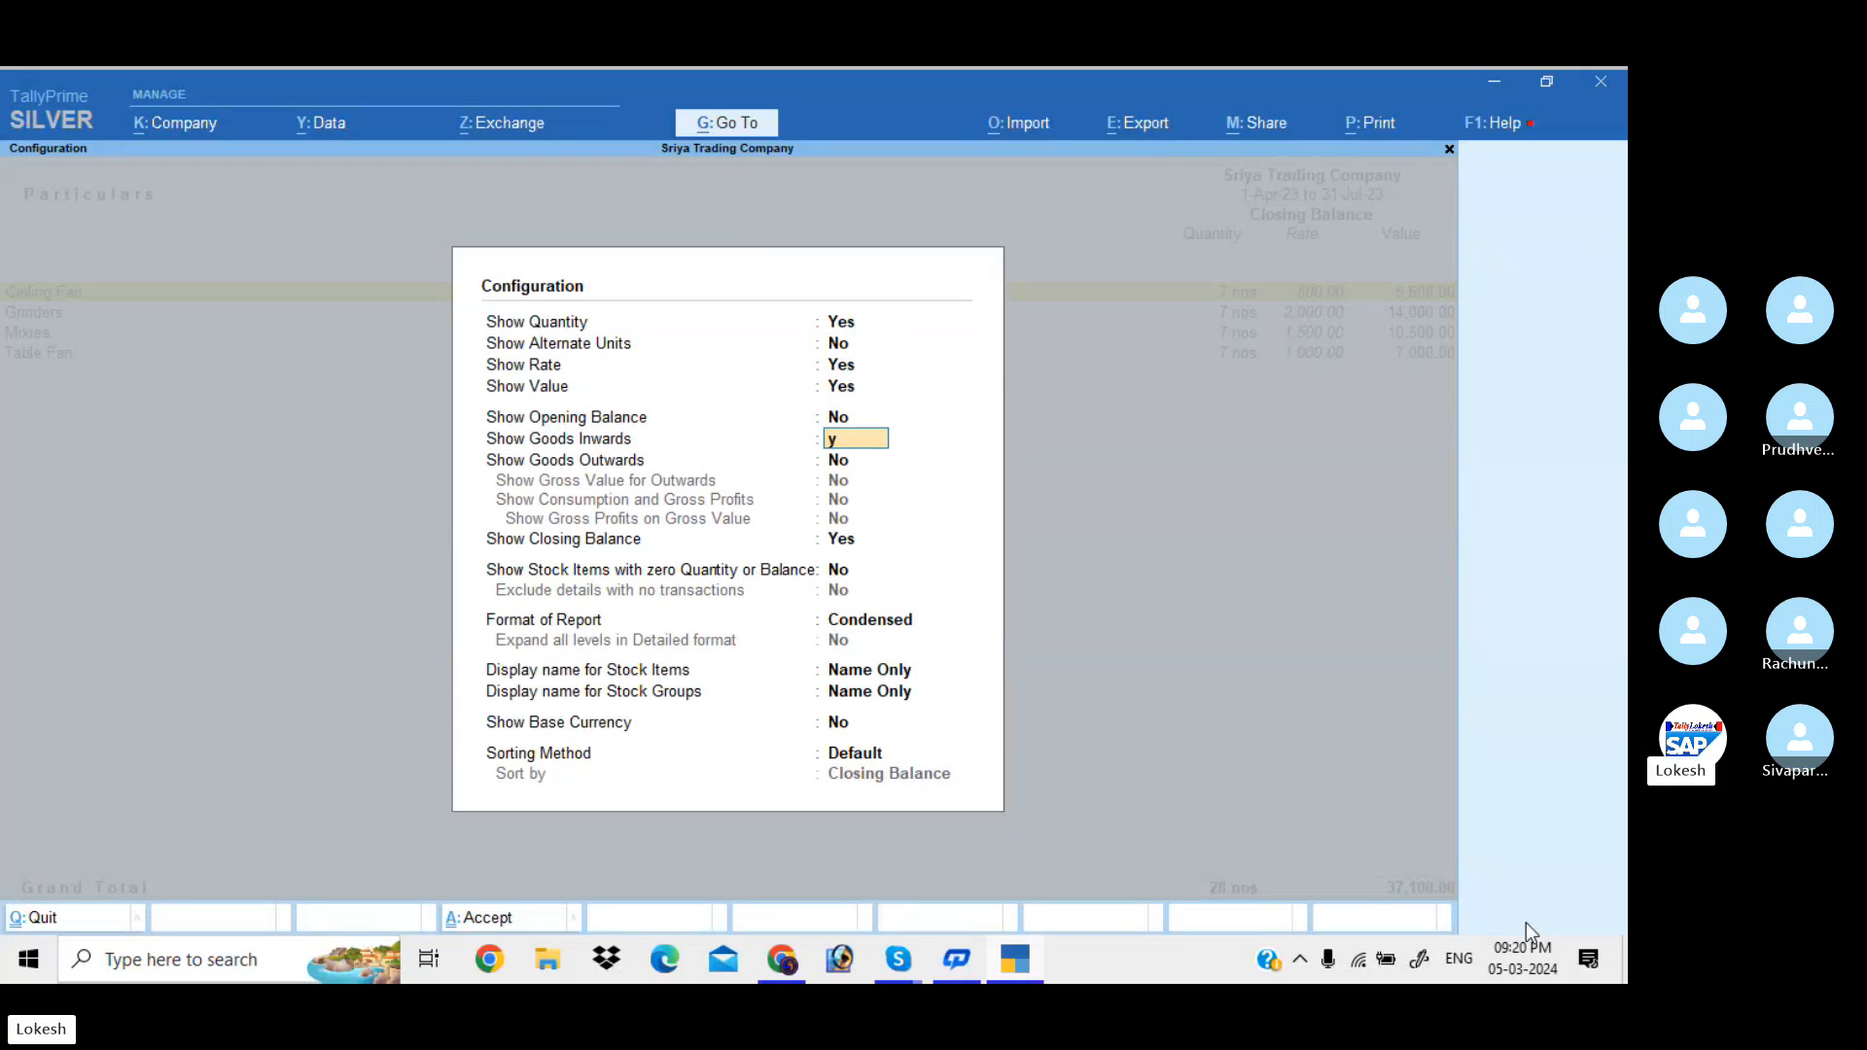
{"action": "key", "text": "y"}
{"action": "key", "text": "y"}
{"action": "key", "text": "Down"}
{"action": "key", "text": "Down"}
{"action": "key", "text": "Down"}
{"action": "key", "text": "Down"}
{"action": "key", "text": "Down"}
{"action": "key", "text": "Down"}
{"action": "key", "text": "Down"}
{"action": "key", "text": "Down"}
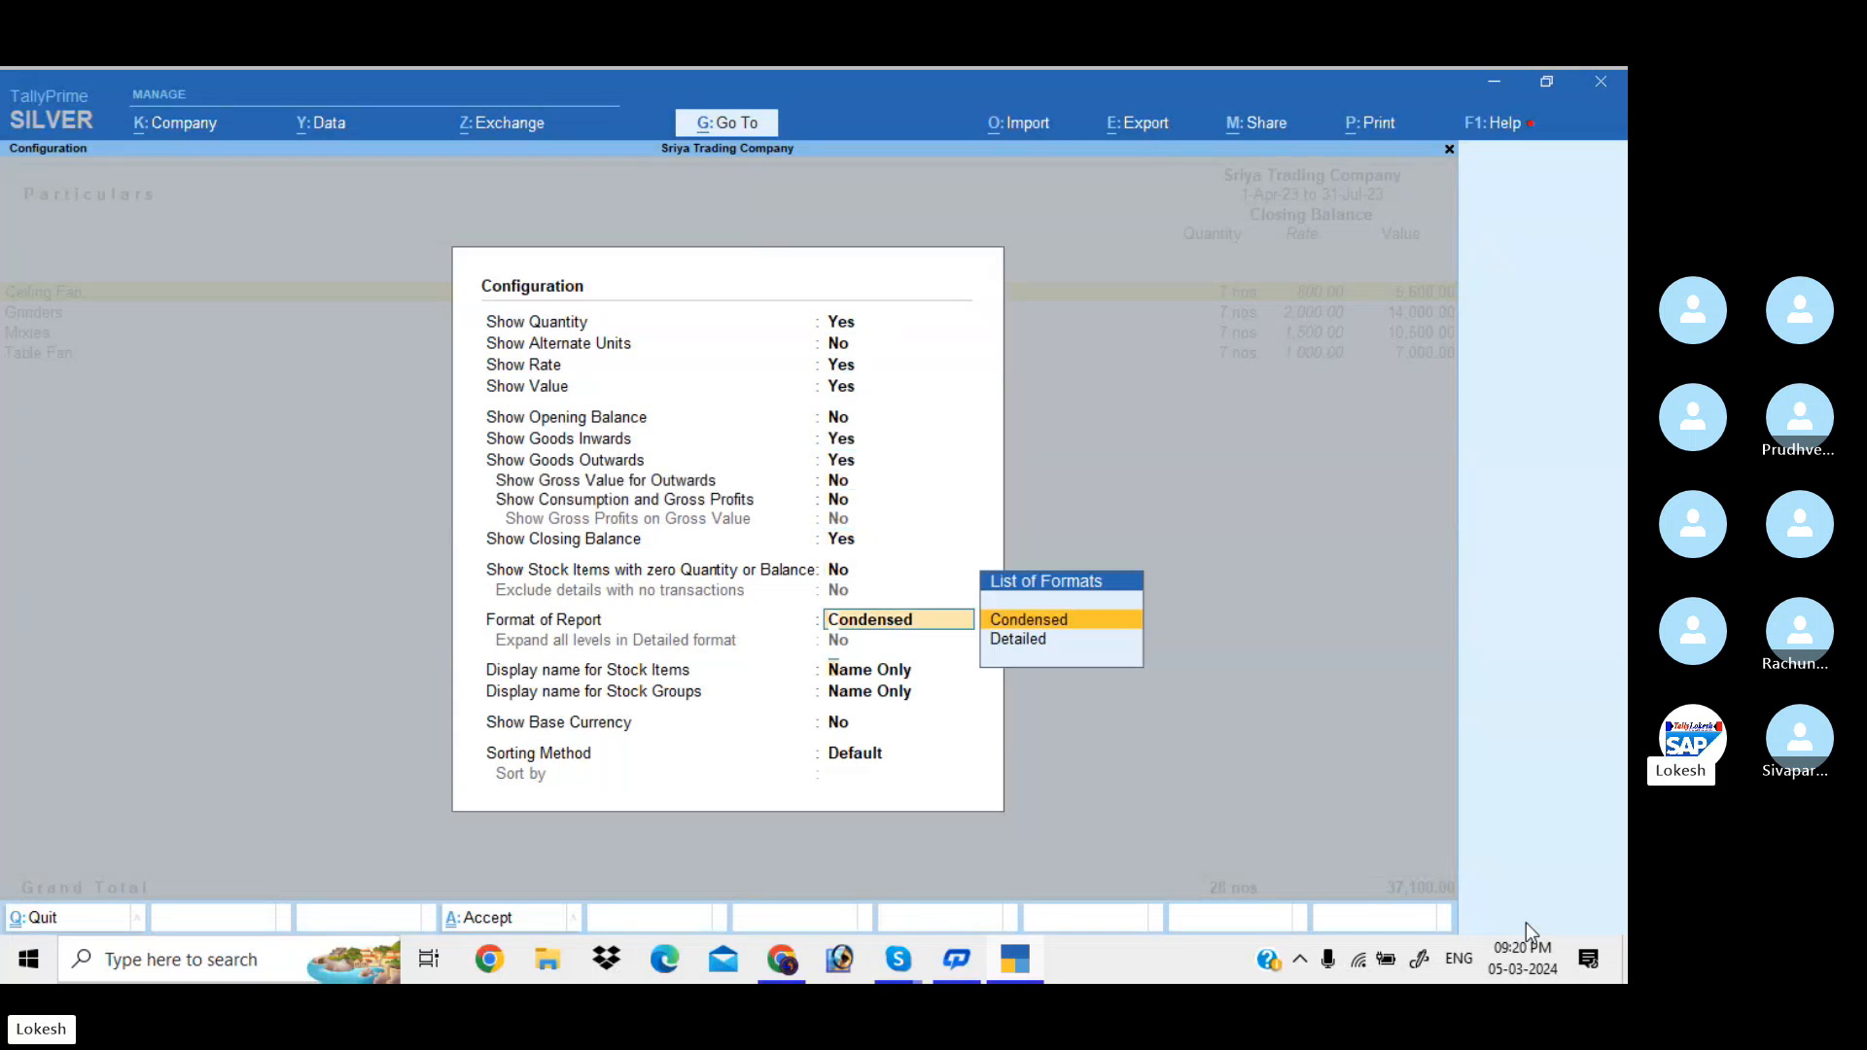
{"action": "key", "text": "Return"}
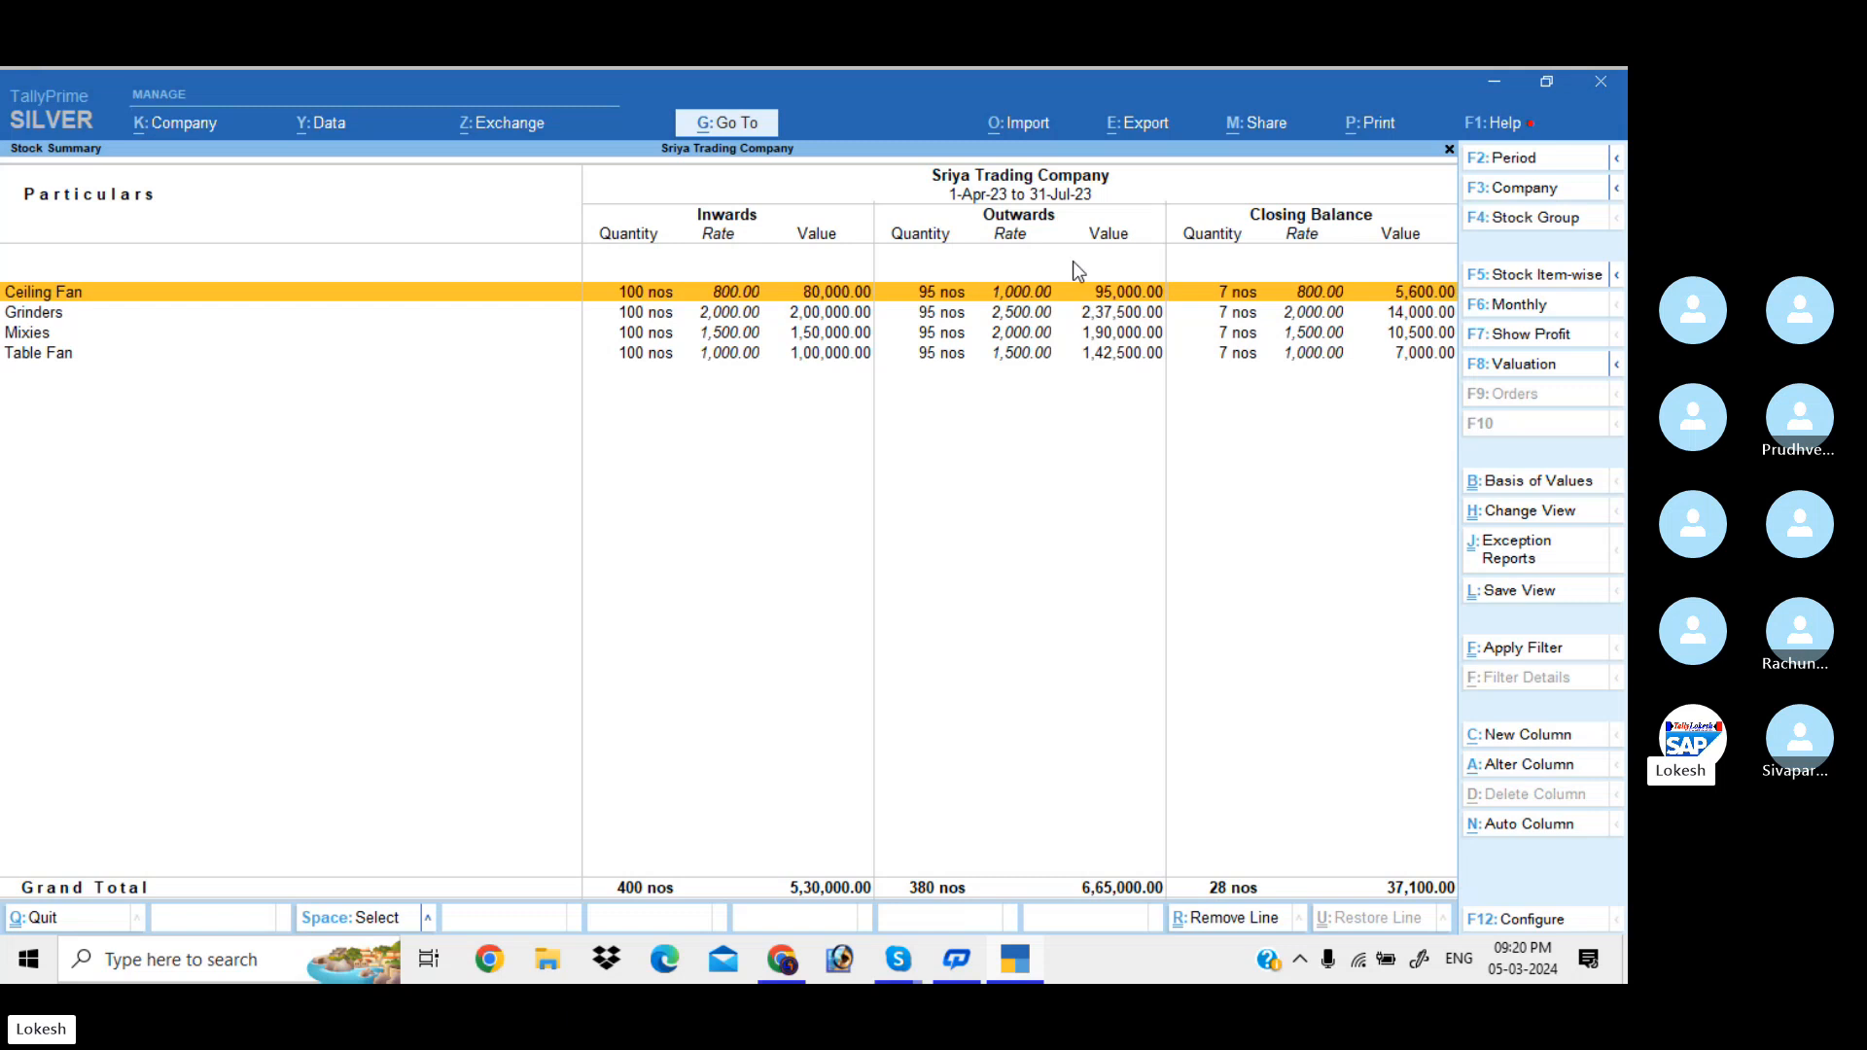
Open the export configuration for the current Stock Summary and set its file format to Excel (Spreadsheet).
{"action": "left_click", "coordinate": [1158, 135]}
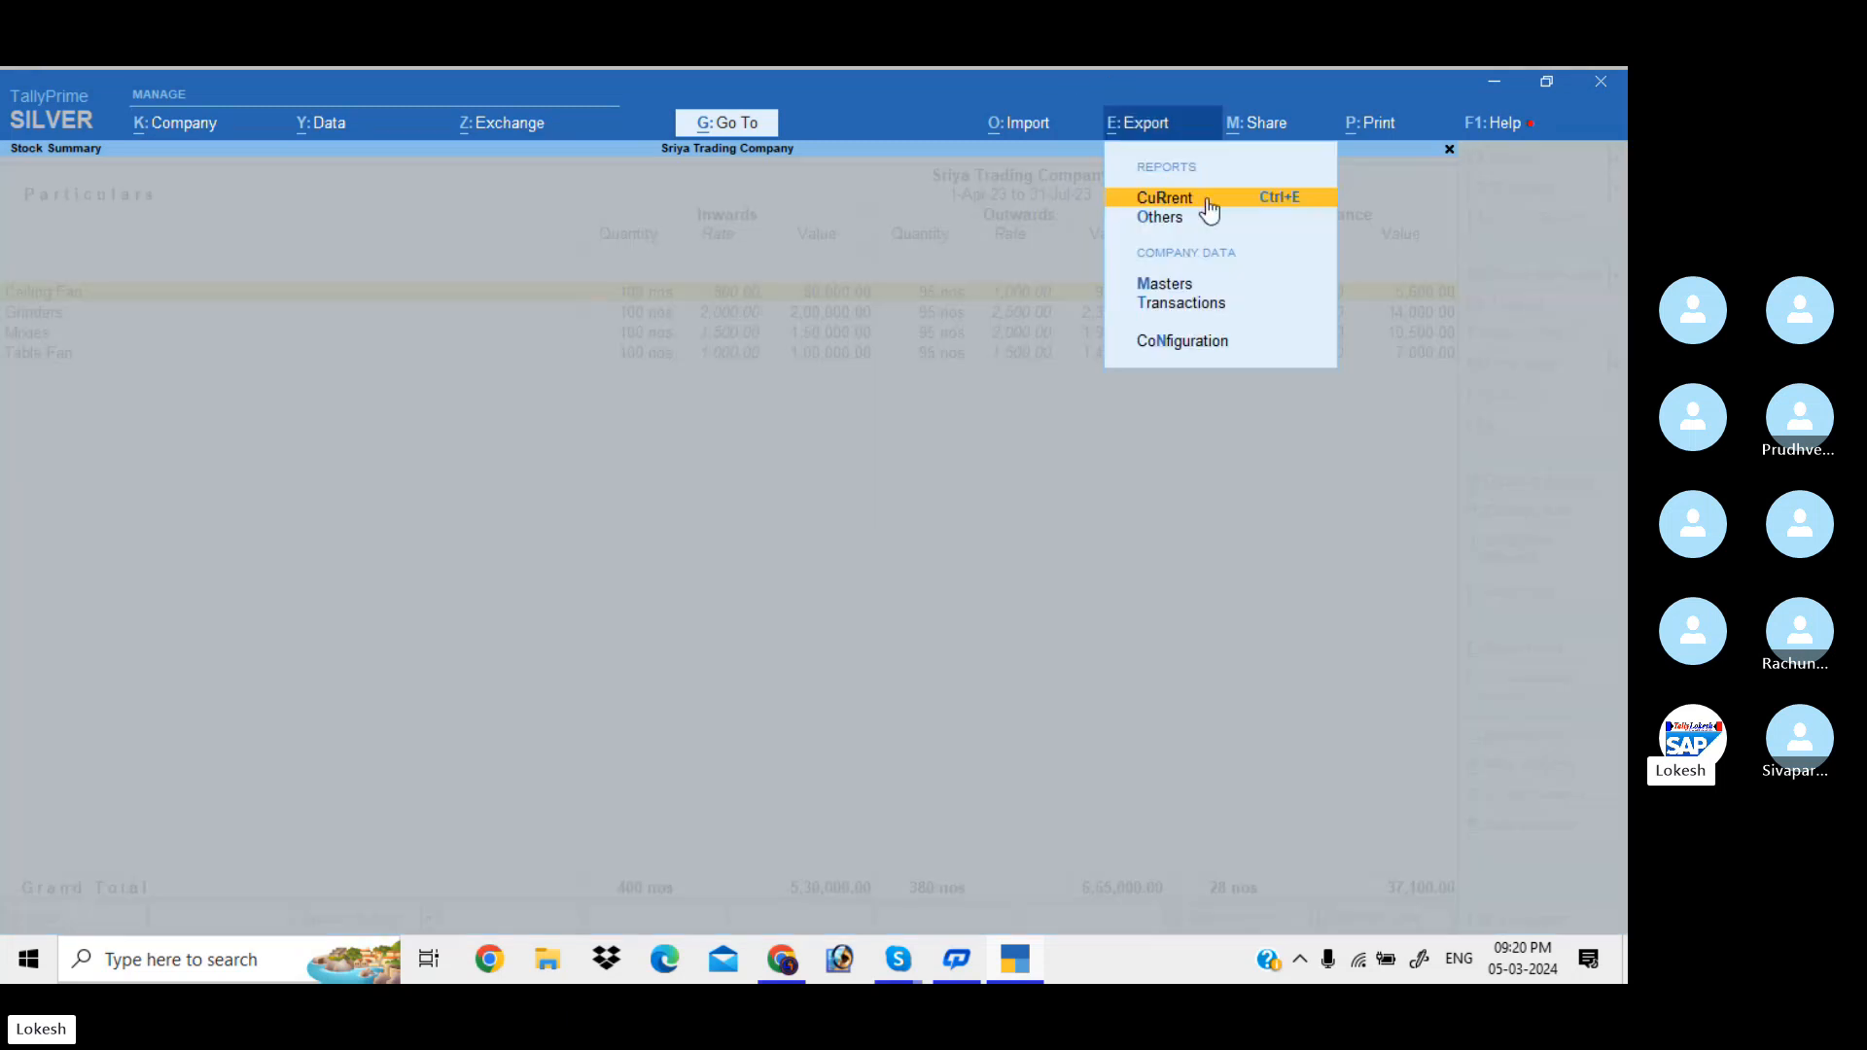
{"action": "left_click", "coordinate": [1207, 200]}
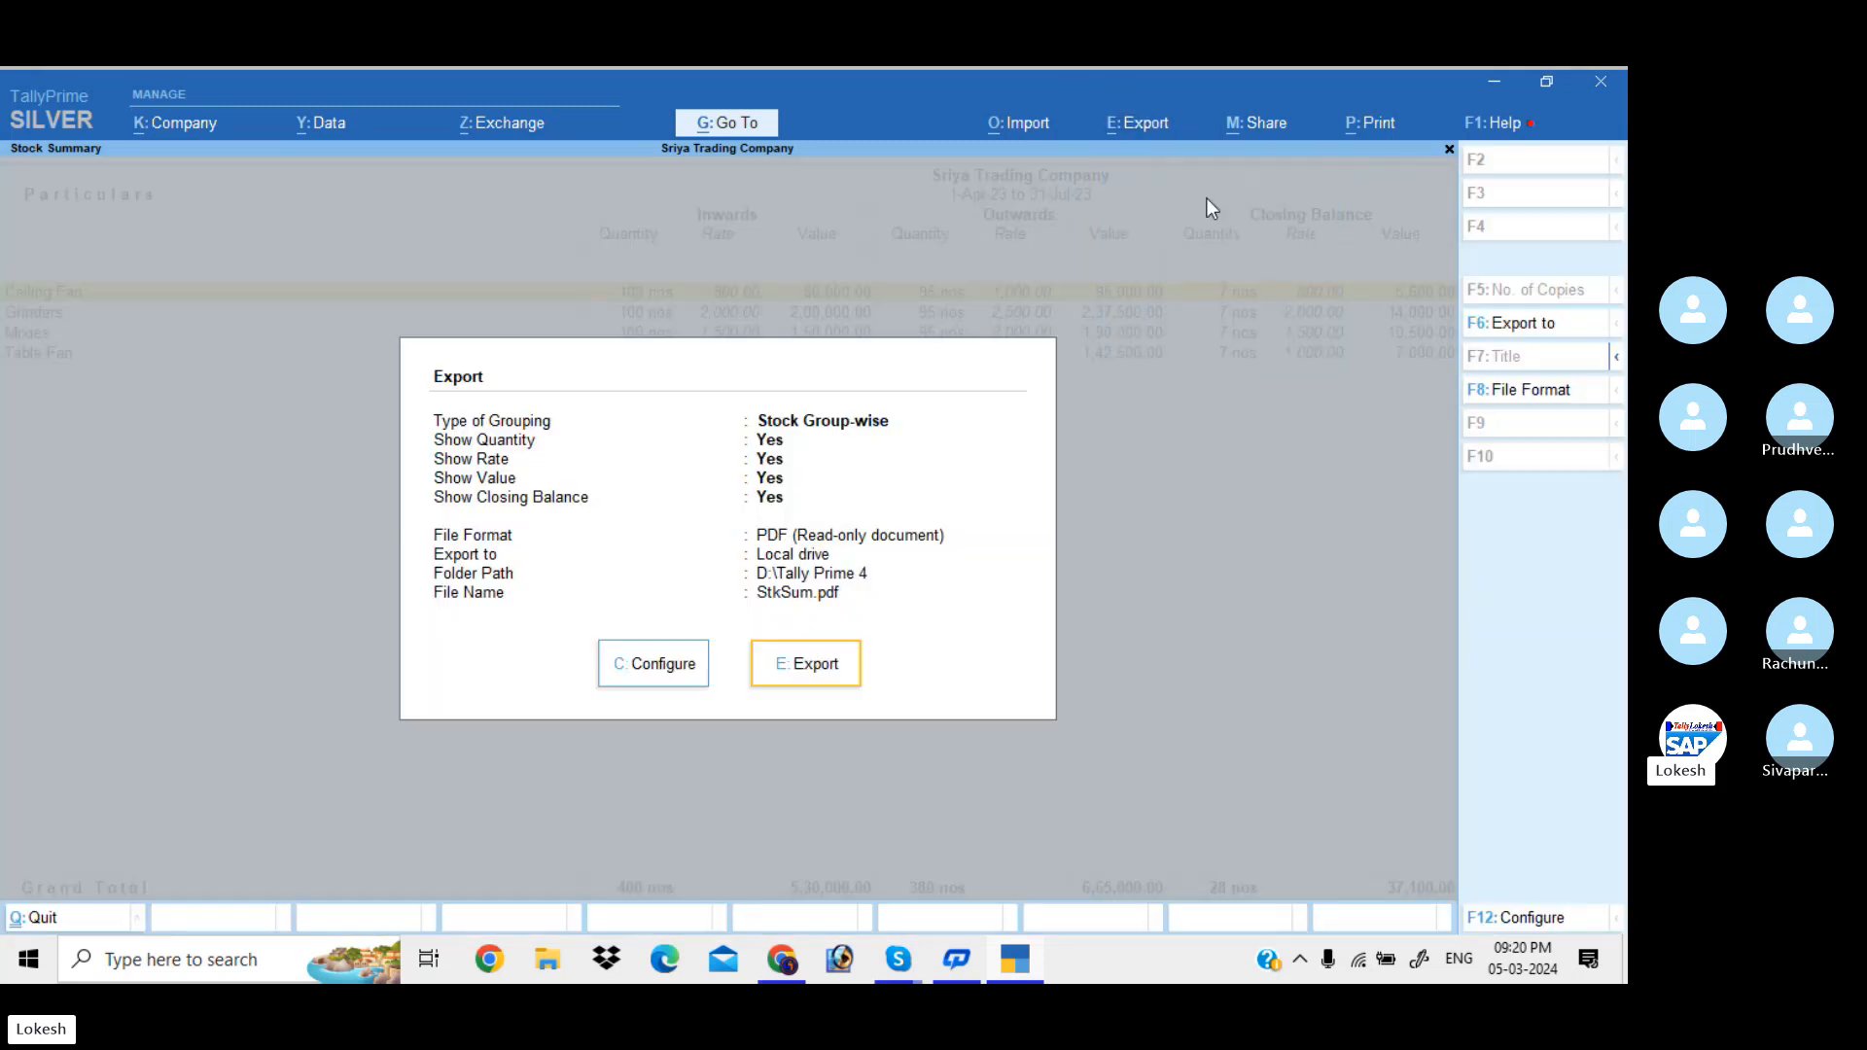
{"action": "left_click", "coordinate": [671, 681]}
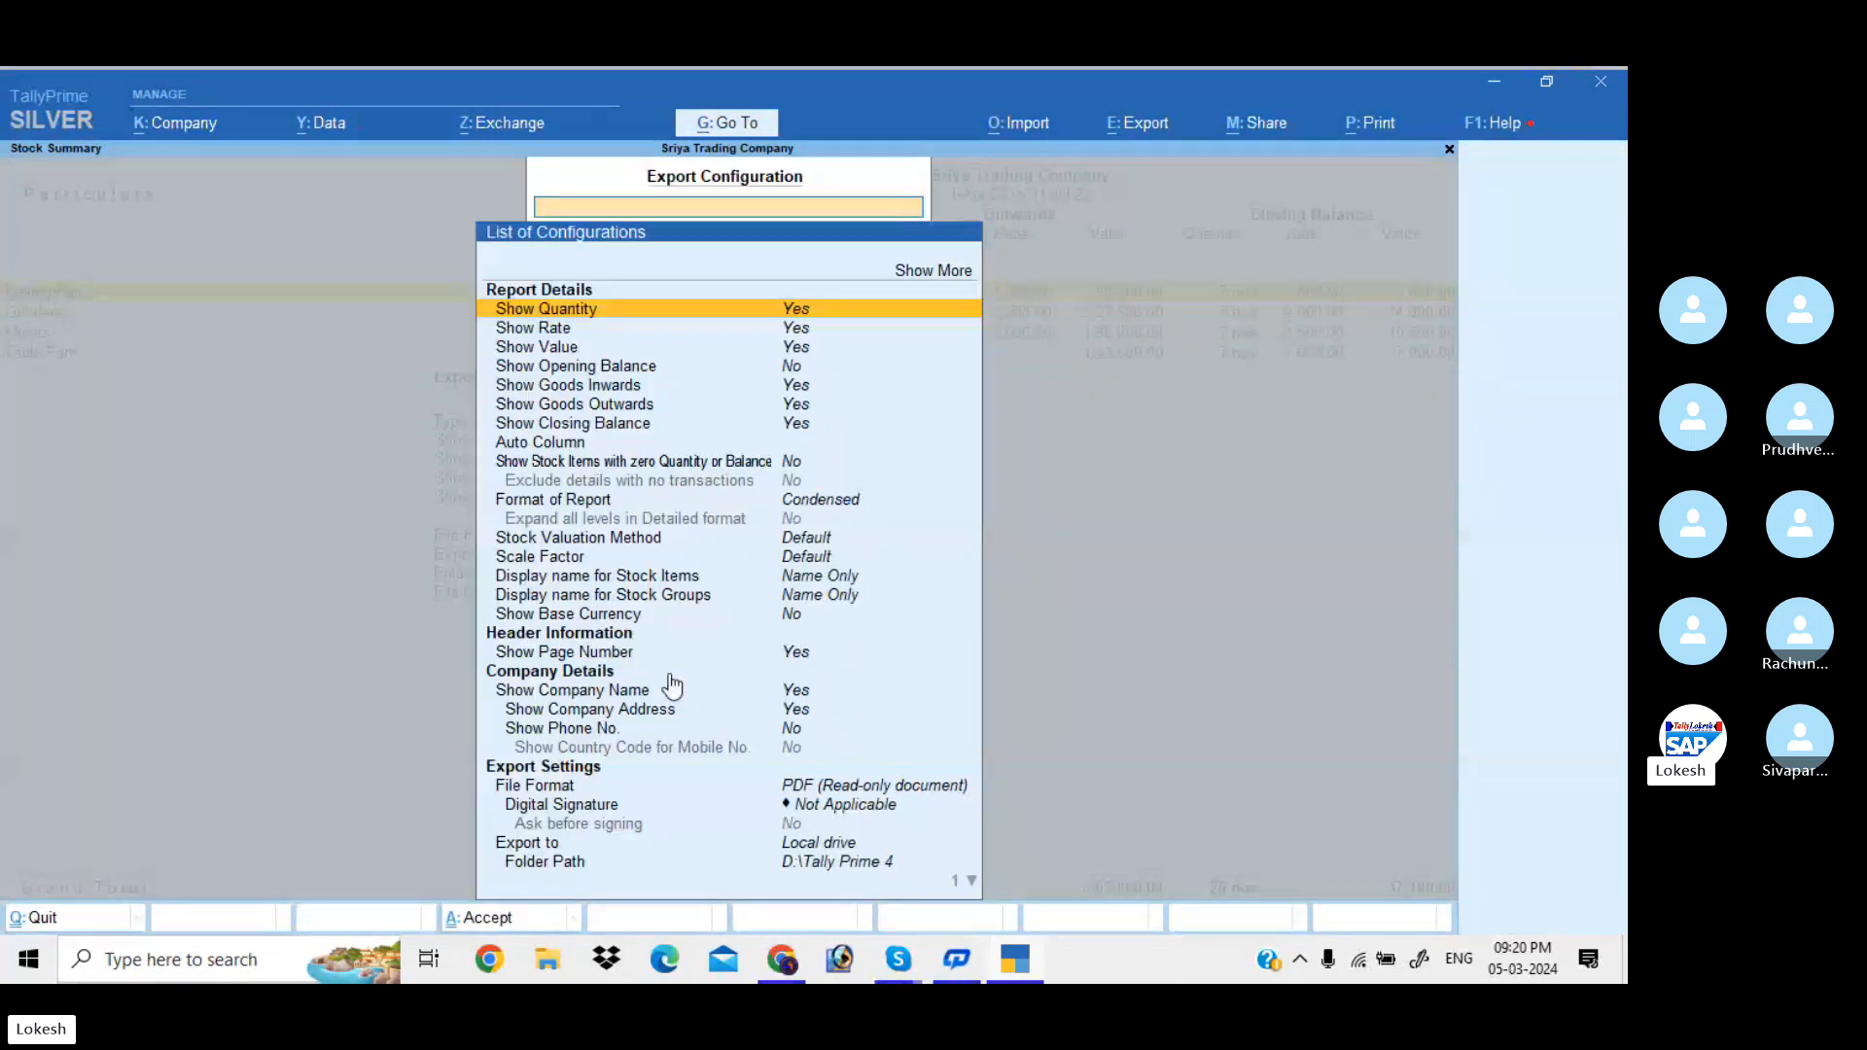
{"action": "left_click", "coordinate": [854, 787]}
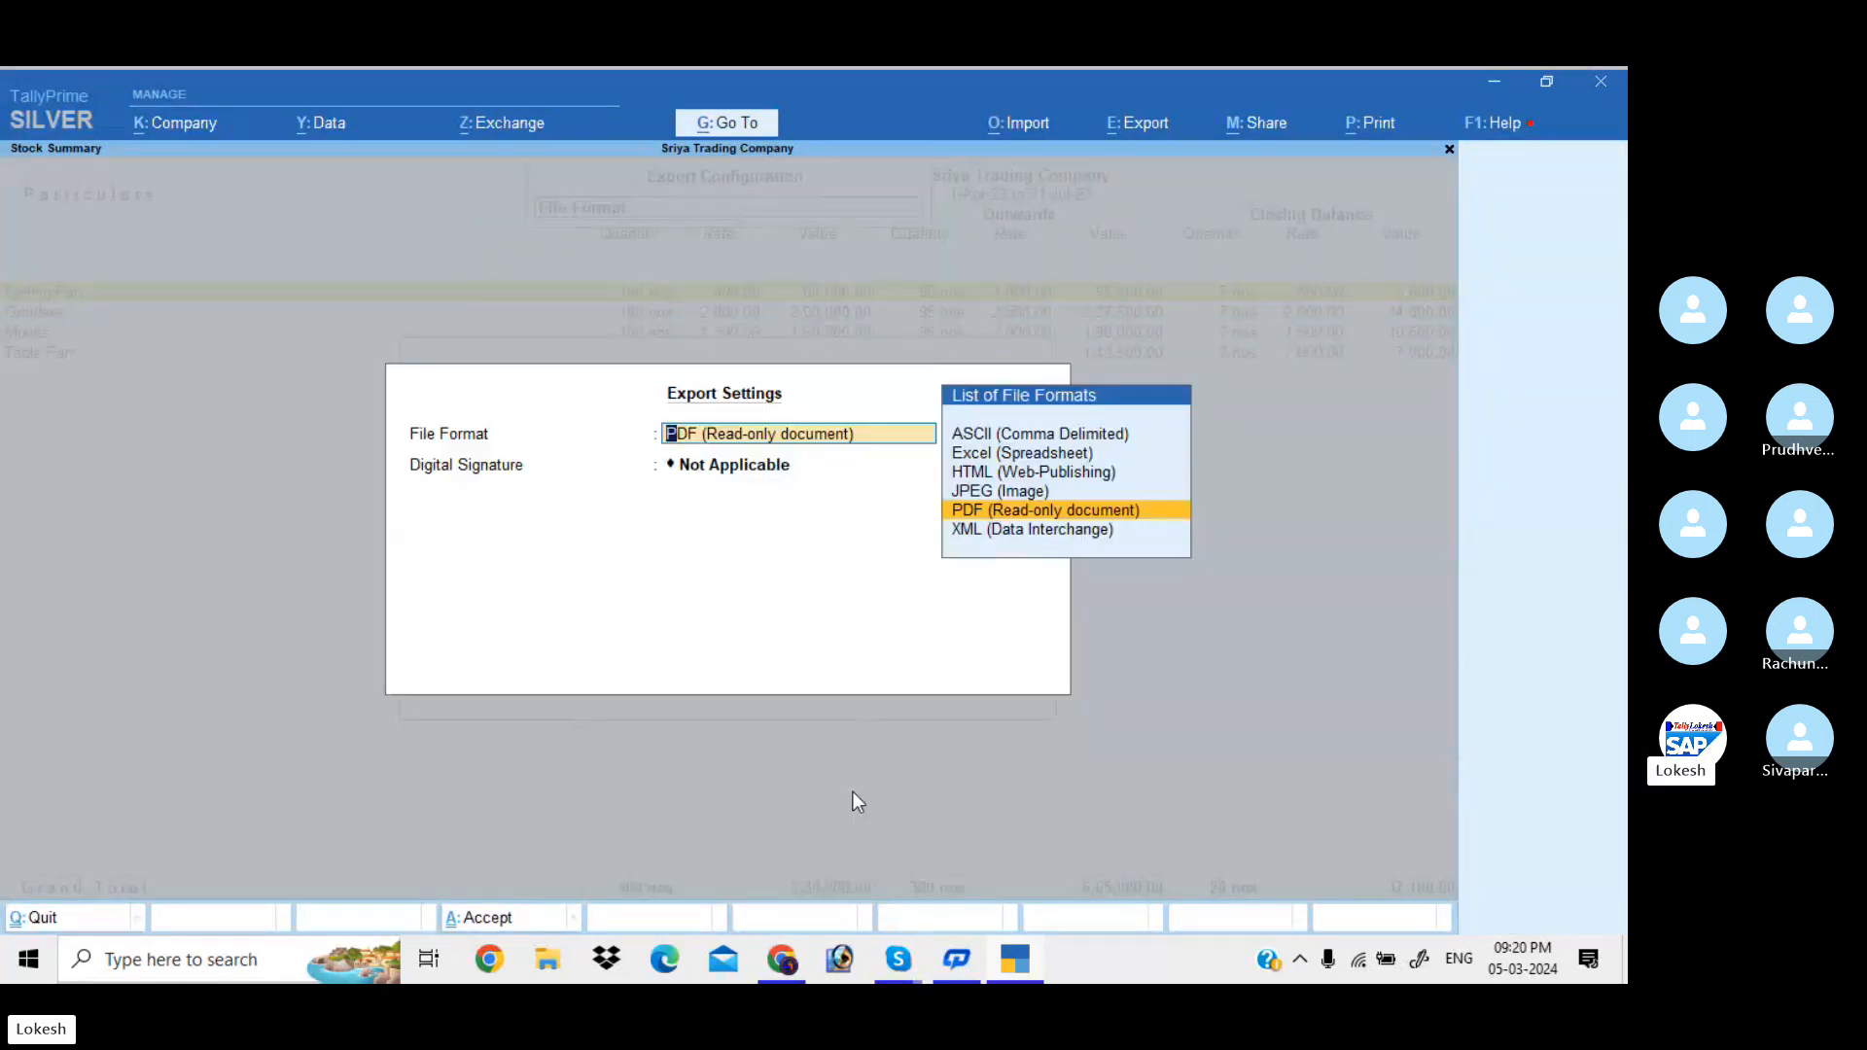
{"action": "key", "text": "Up"}
{"action": "key", "text": "Up"}
{"action": "key", "text": "Up"}
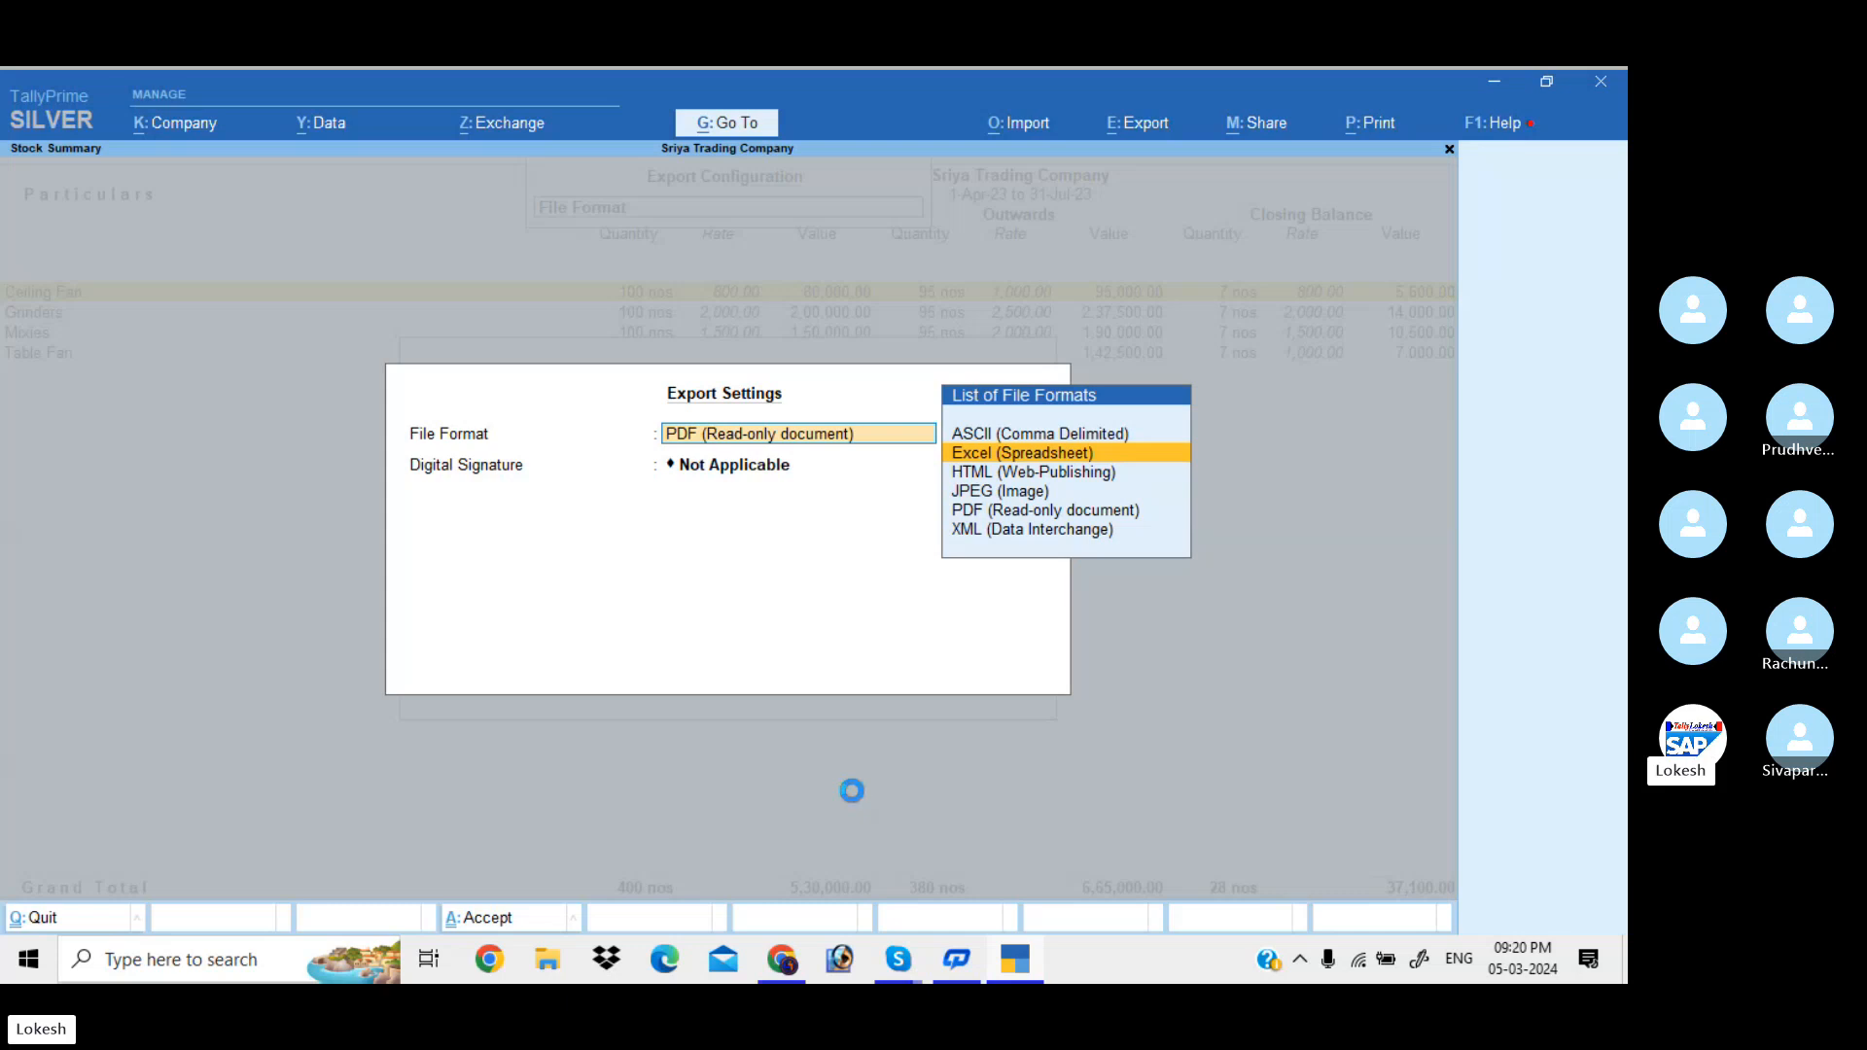
{"action": "key", "text": "Return"}
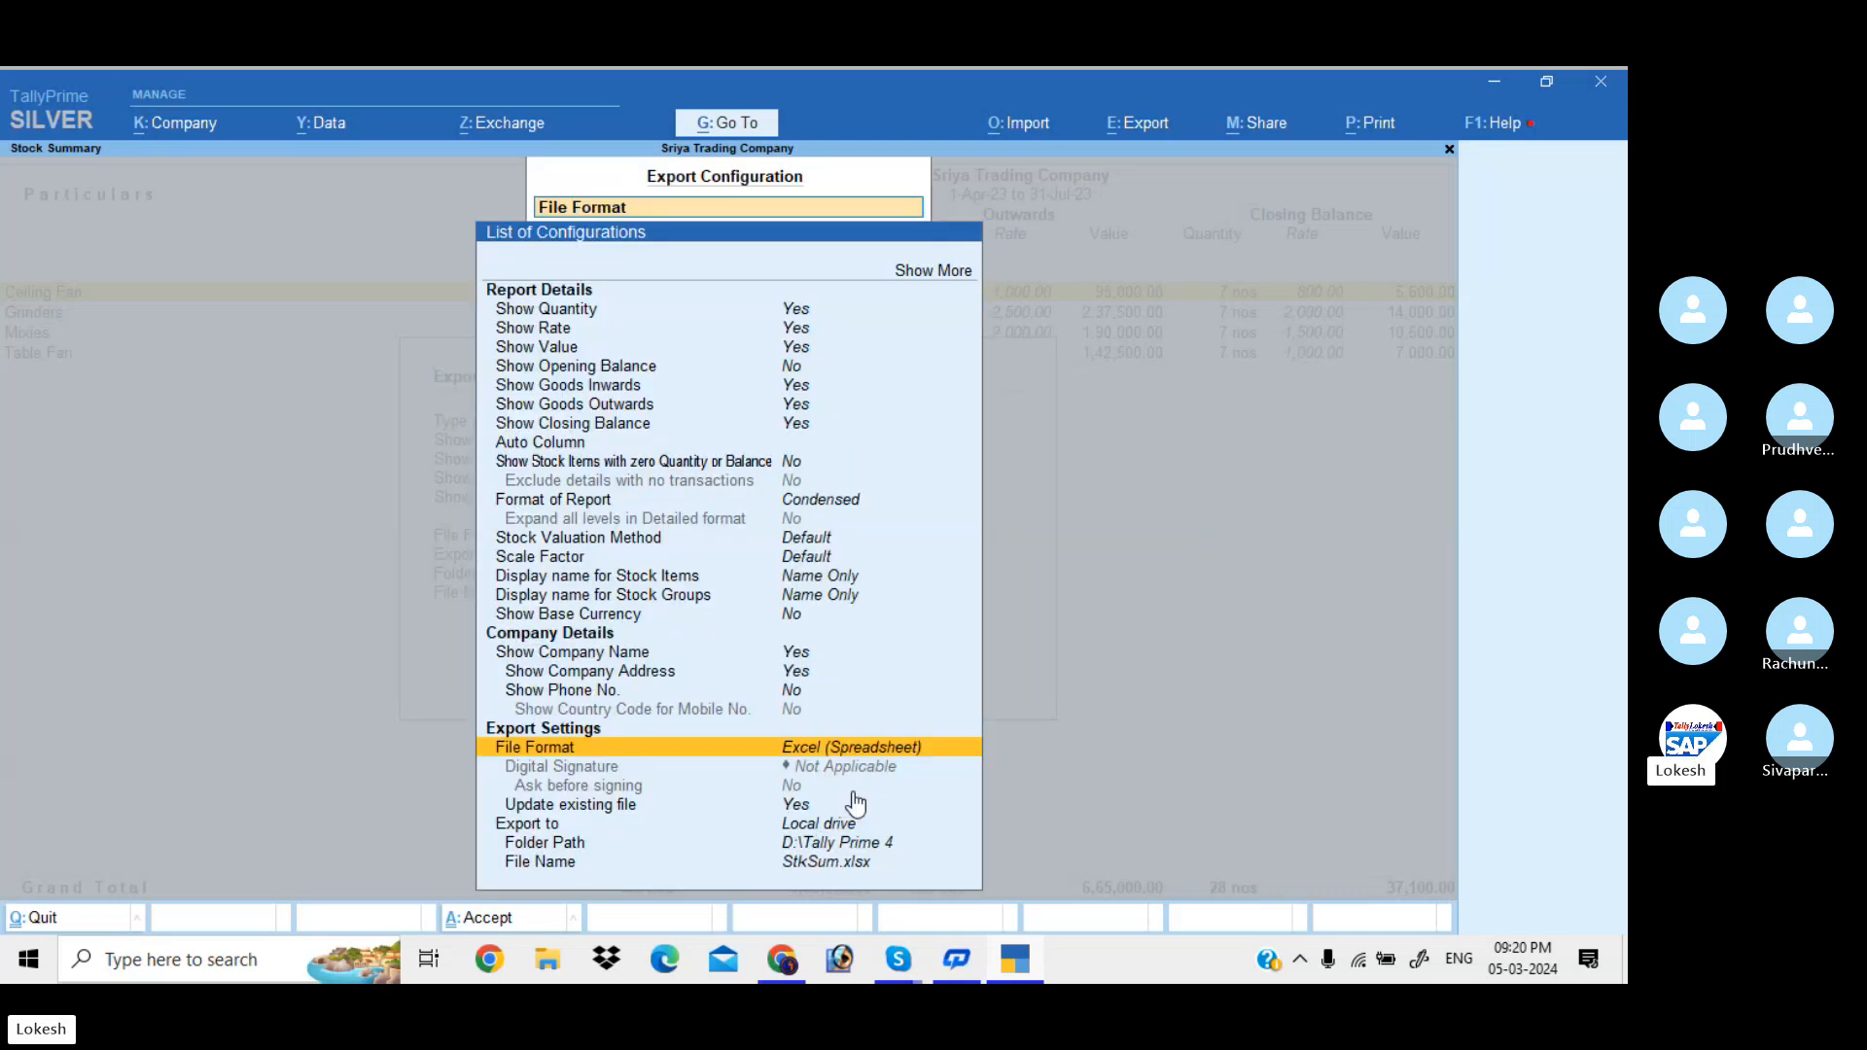
Accept the remaining export settings and export the Stock Summary as StkSum.xlsx to D:\Tally Prime 4.
{"action": "key", "text": "Down"}
{"action": "key", "text": "Down"}
{"action": "key", "text": "Down"}
{"action": "key", "text": "Down"}
{"action": "key", "text": "Down"}
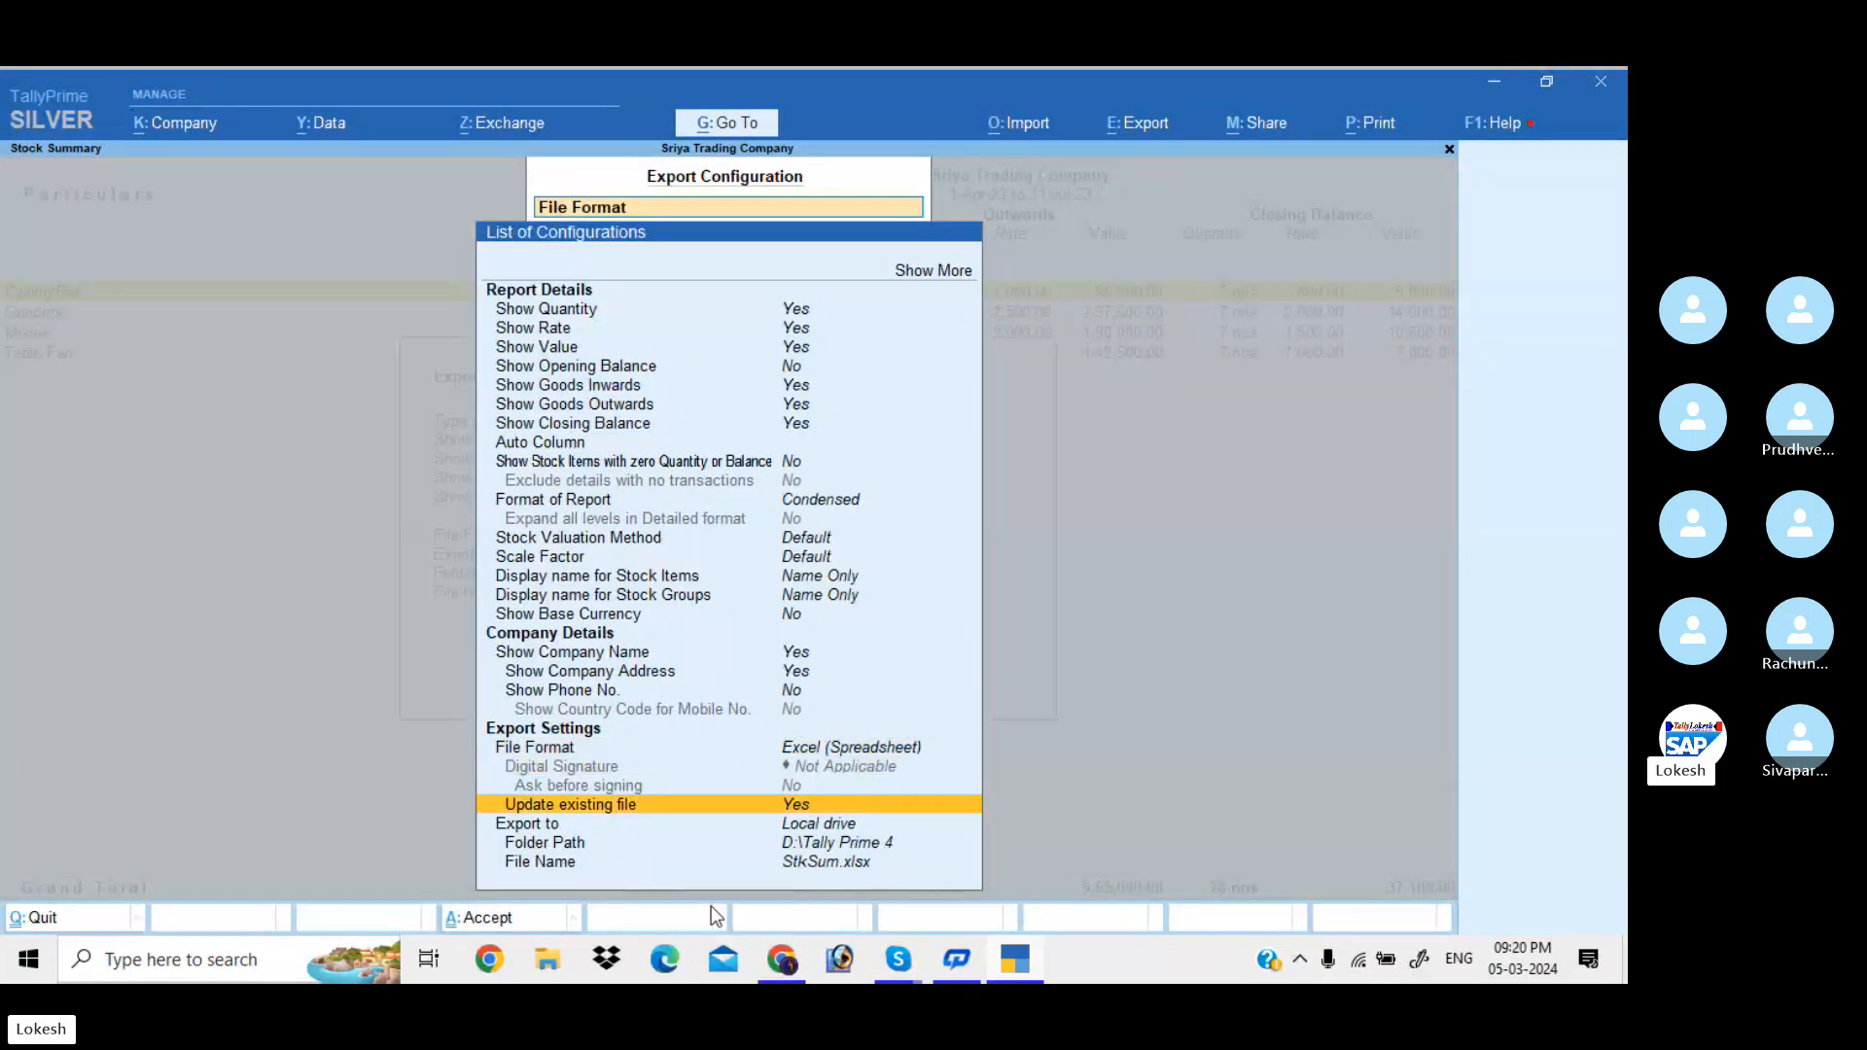
{"action": "key", "text": "Escape"}
{"action": "key", "text": "Escape"}
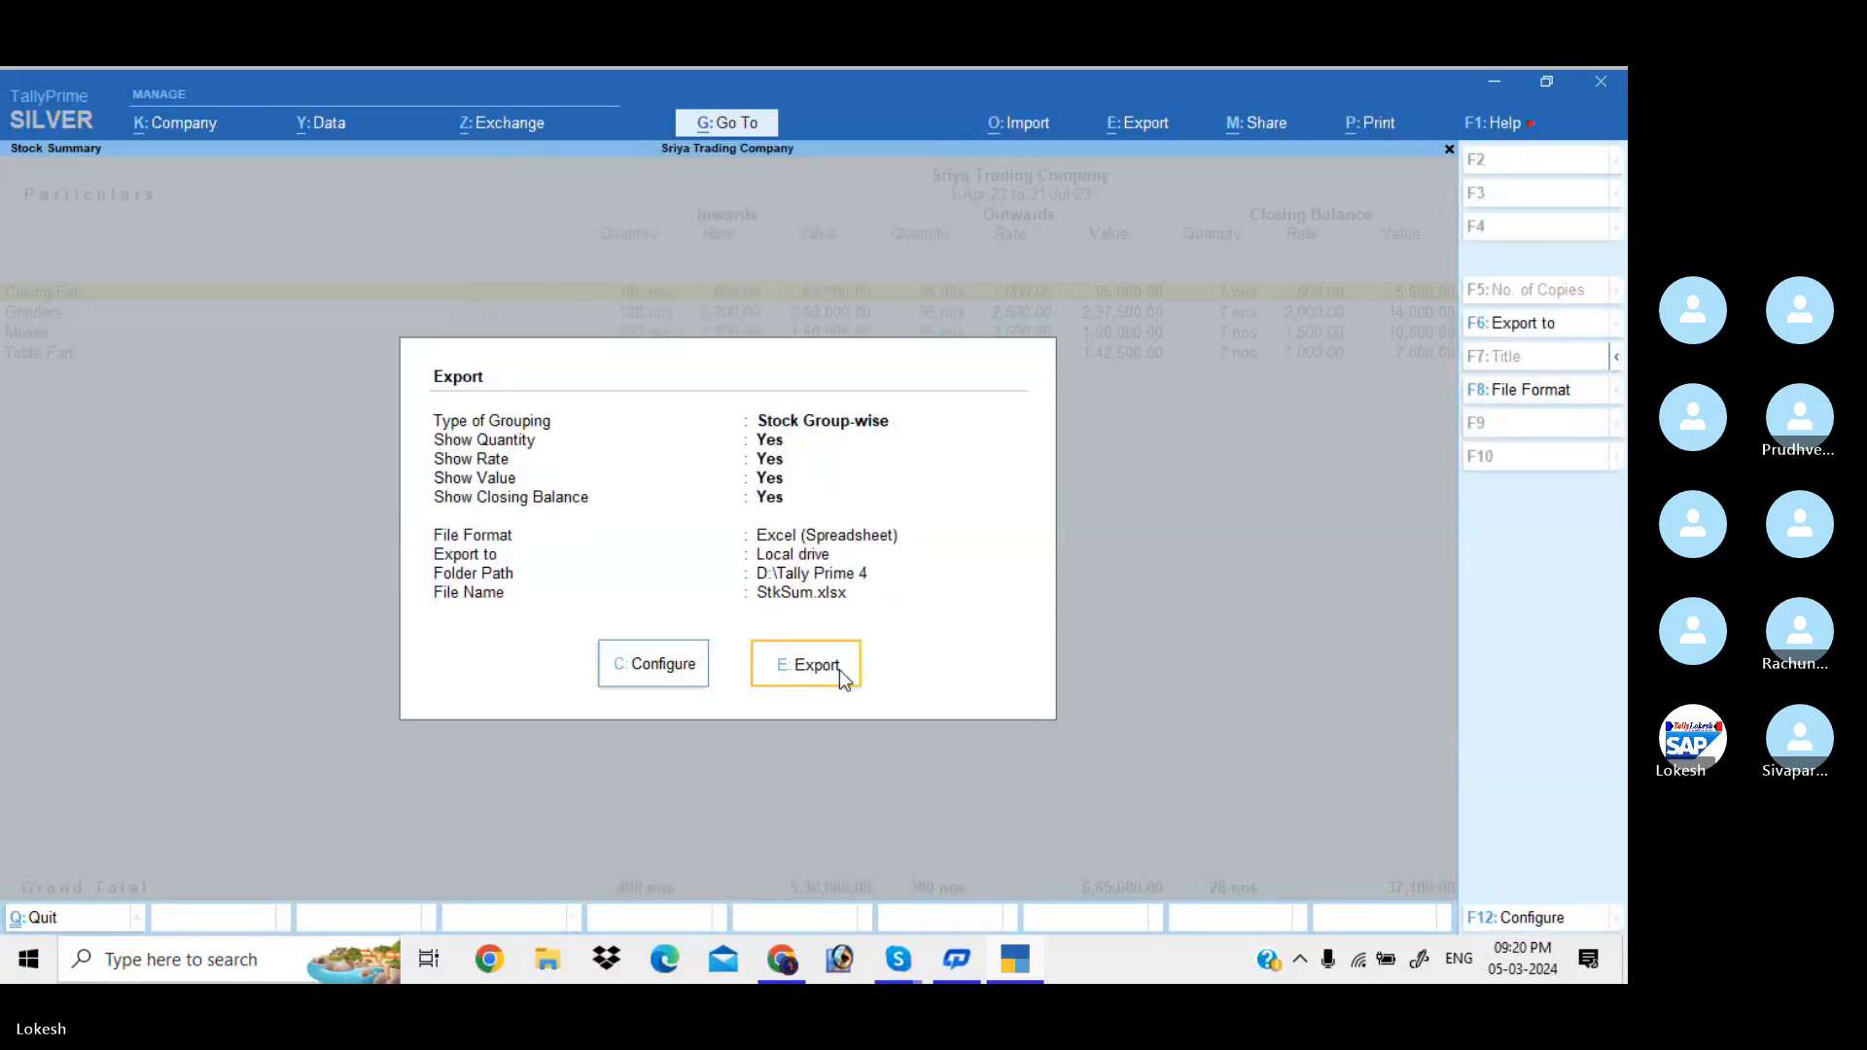
{"action": "left_click", "coordinate": [838, 671]}
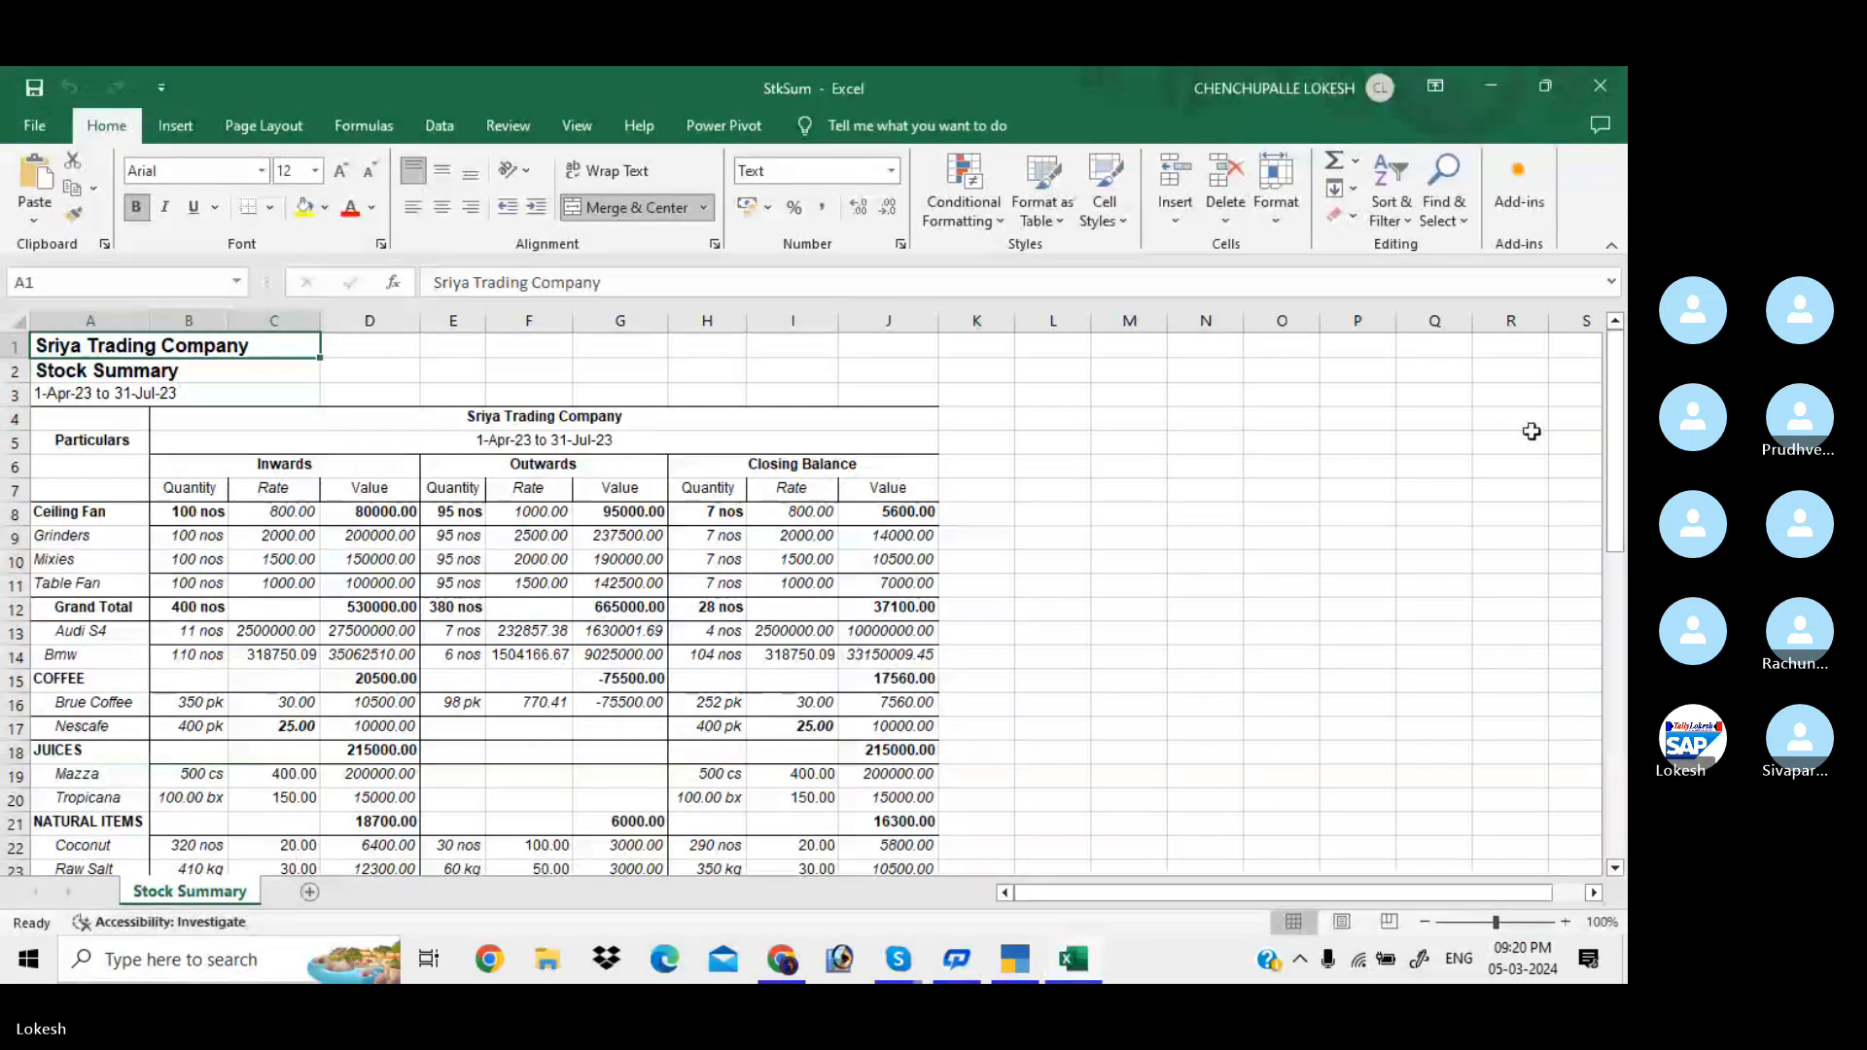
Look through the exported Stock Summary workbook down to its last row and close it.
{"action": "scroll", "coordinate": [1532, 431], "scroll_direction": "down", "scroll_amount": 10}
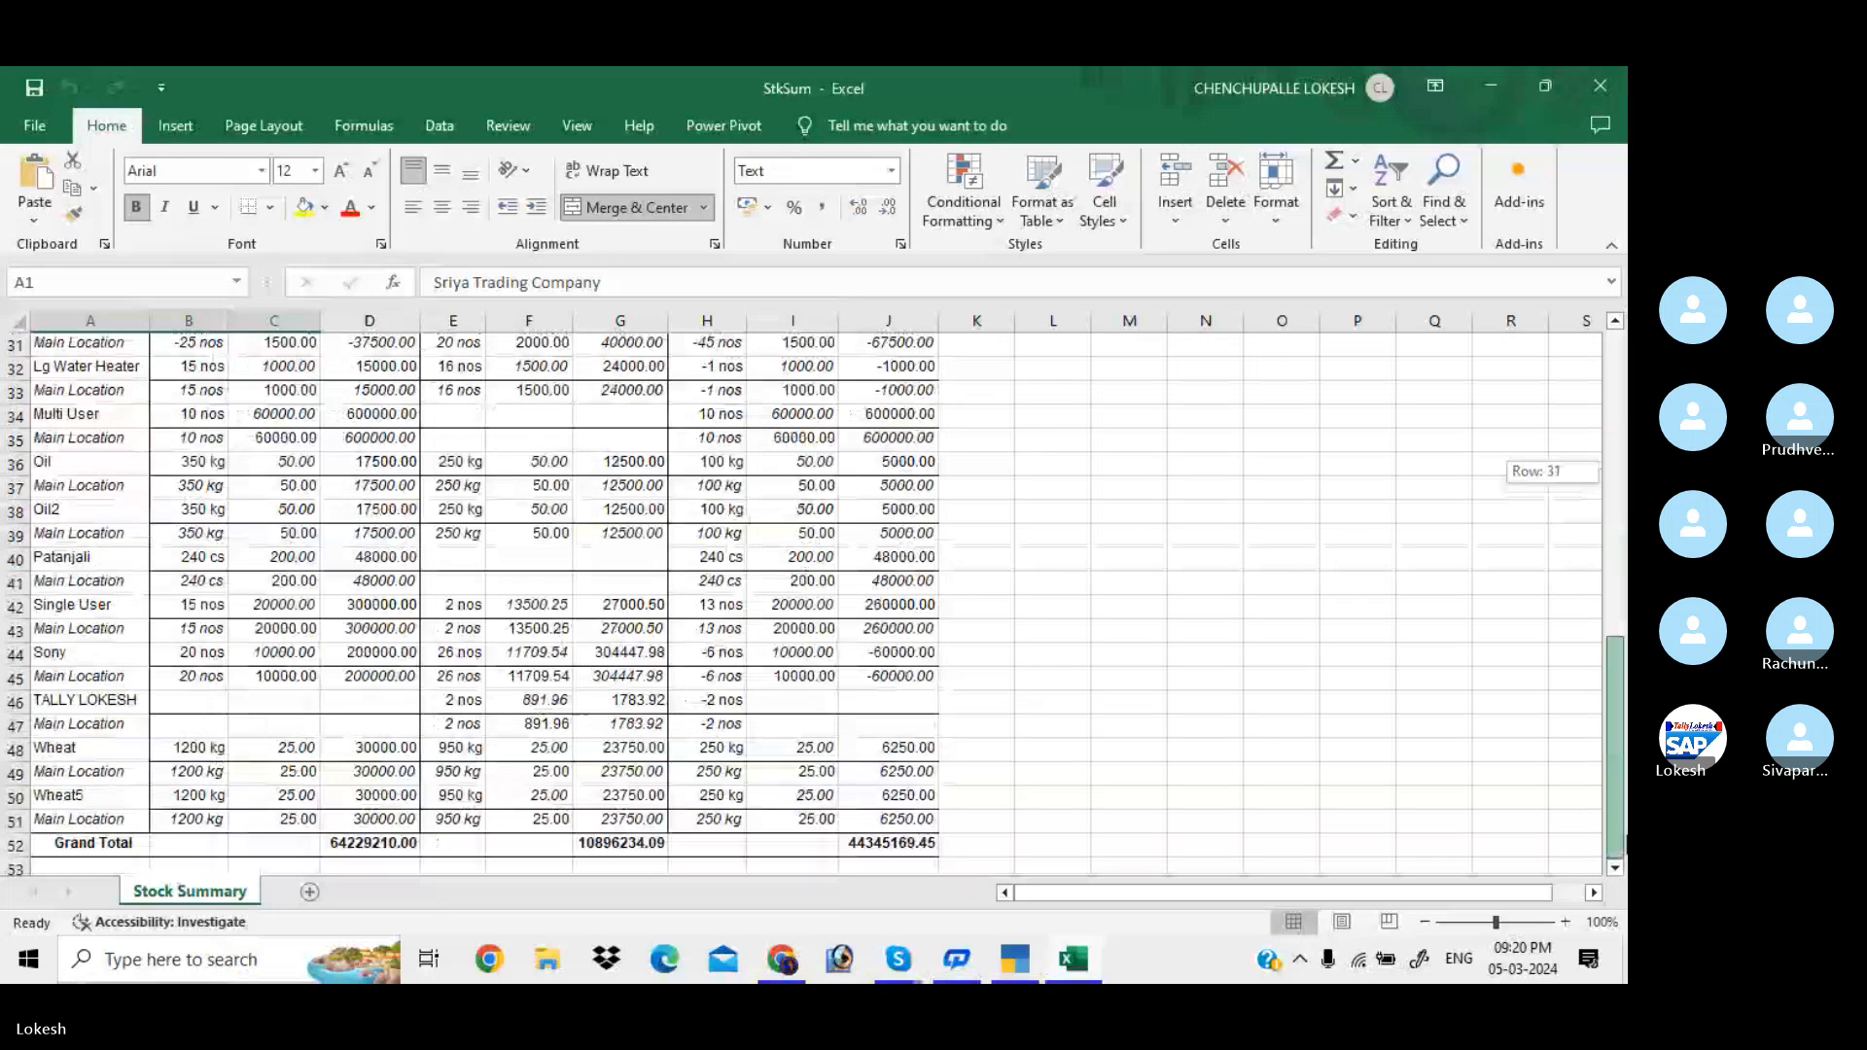
{"action": "left_click_drag", "start_coordinate": [1626, 837], "coordinate": [1605, 368]}
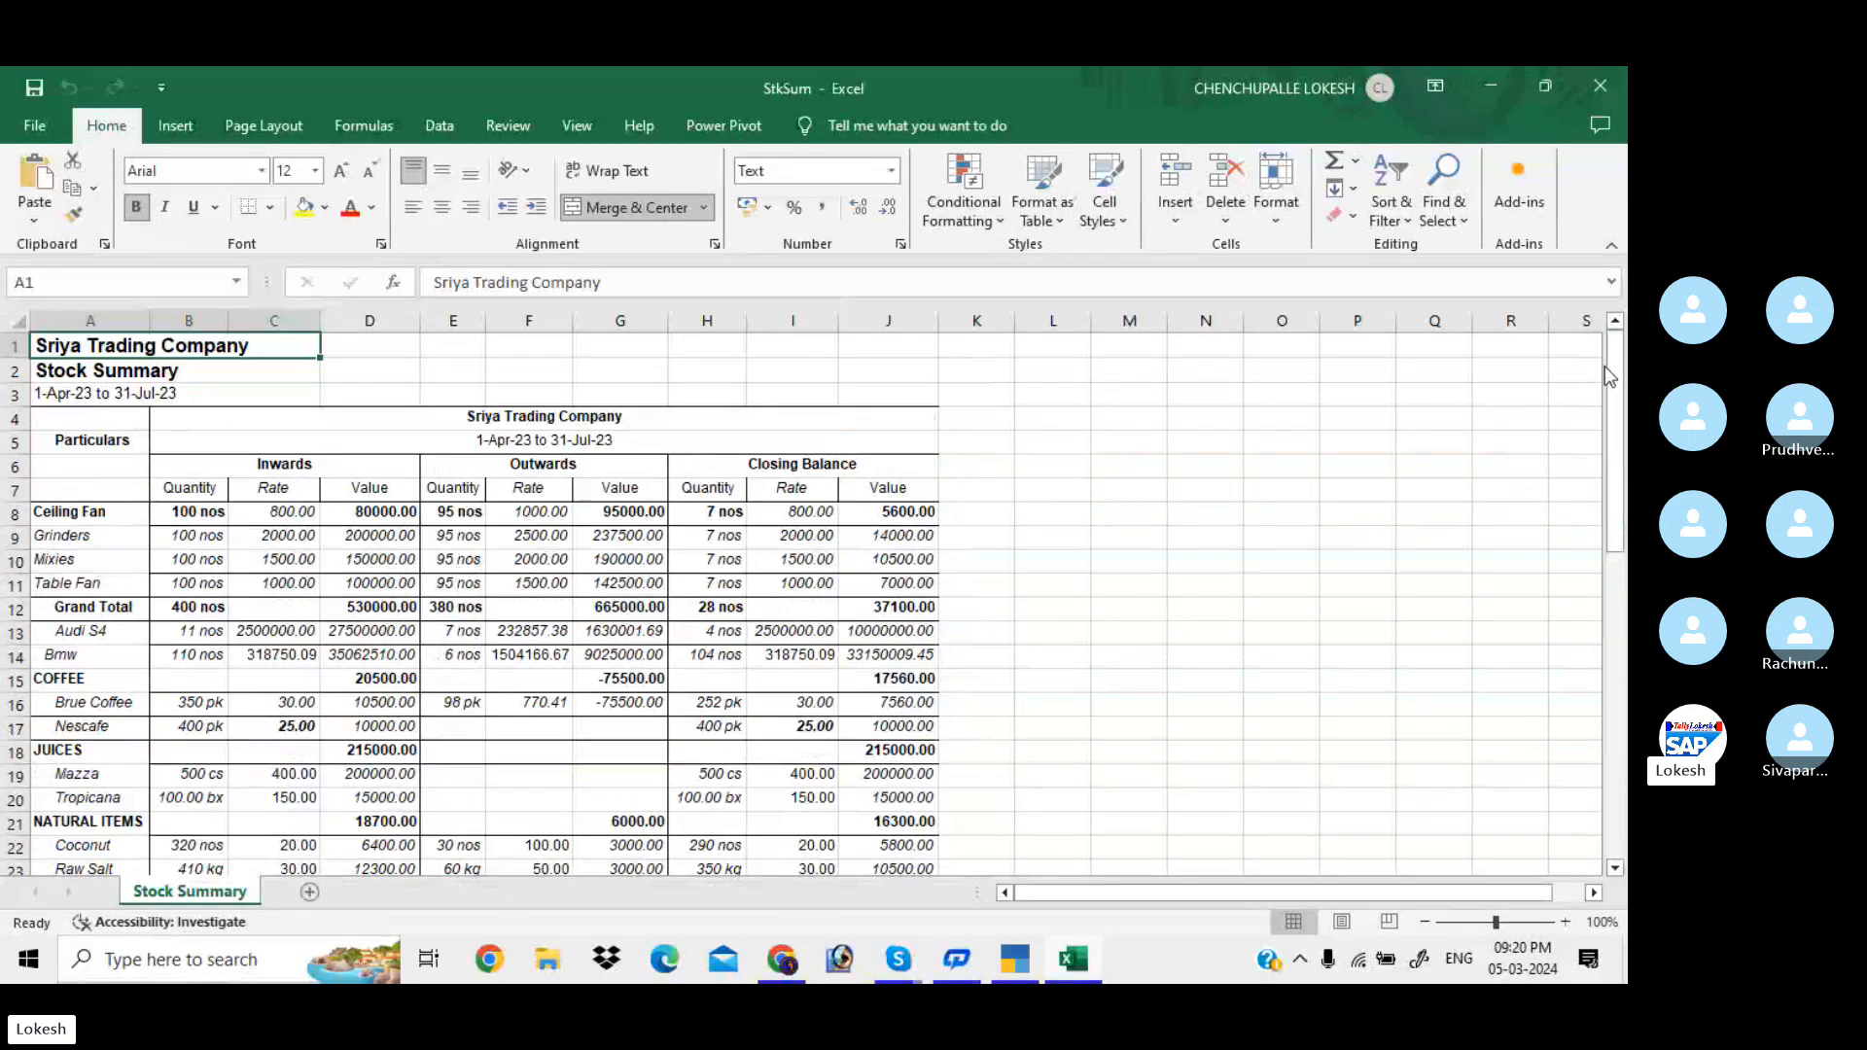
{"action": "left_click", "coordinate": [1622, 79]}
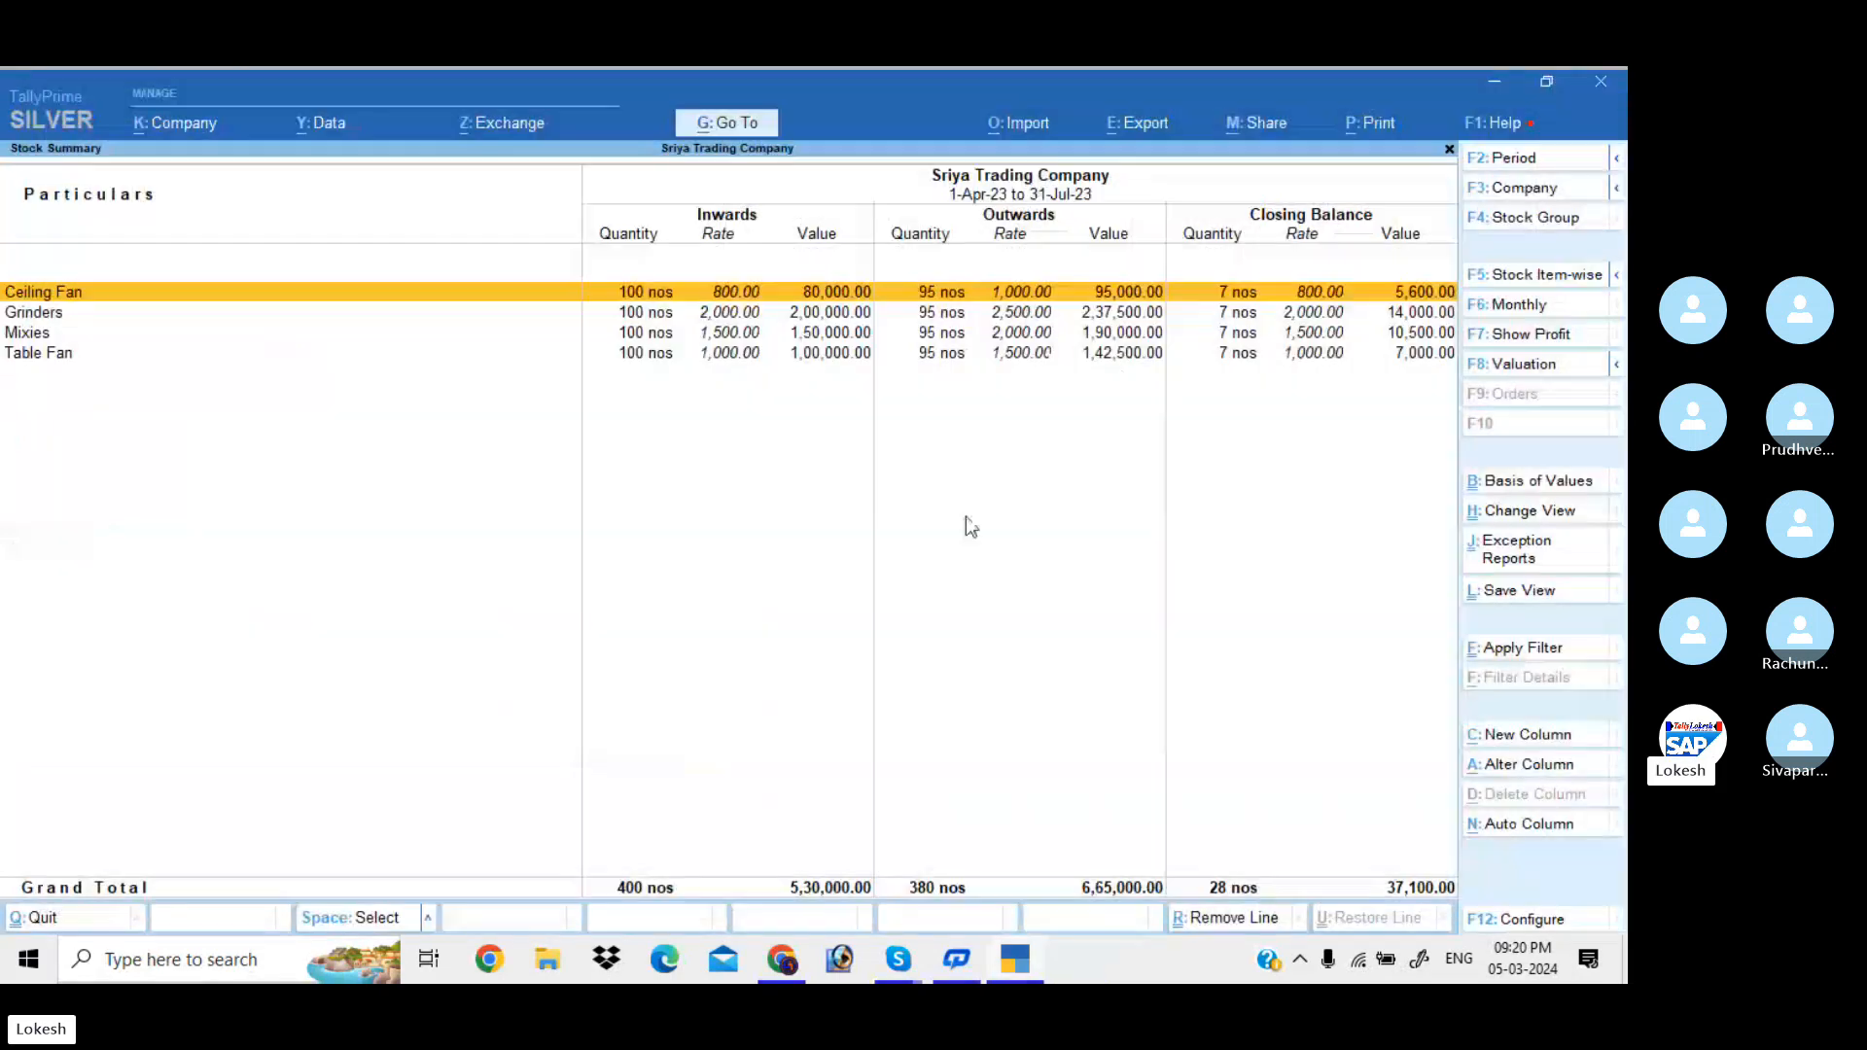
Open the export configuration for the current Stock Summary and set its file format to JPEG (Image).
{"action": "left_click", "coordinate": [1137, 129]}
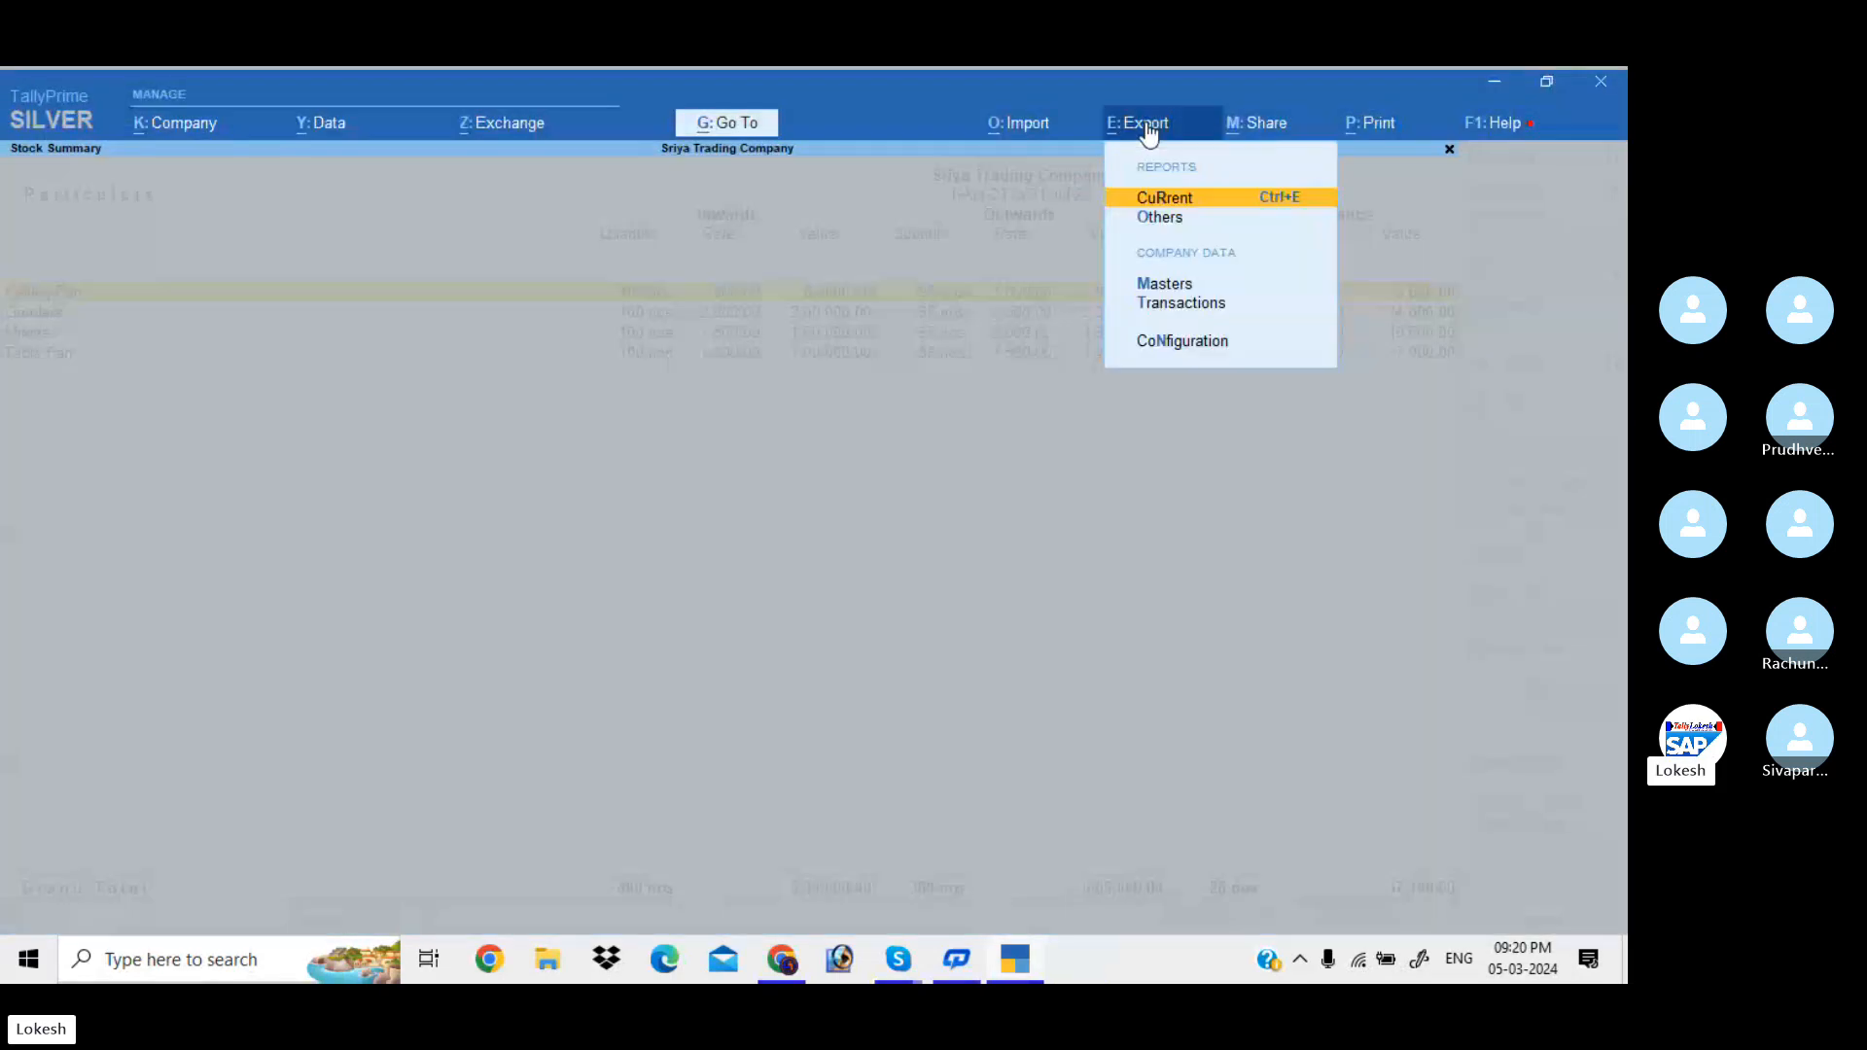
{"action": "left_click", "coordinate": [1168, 201]}
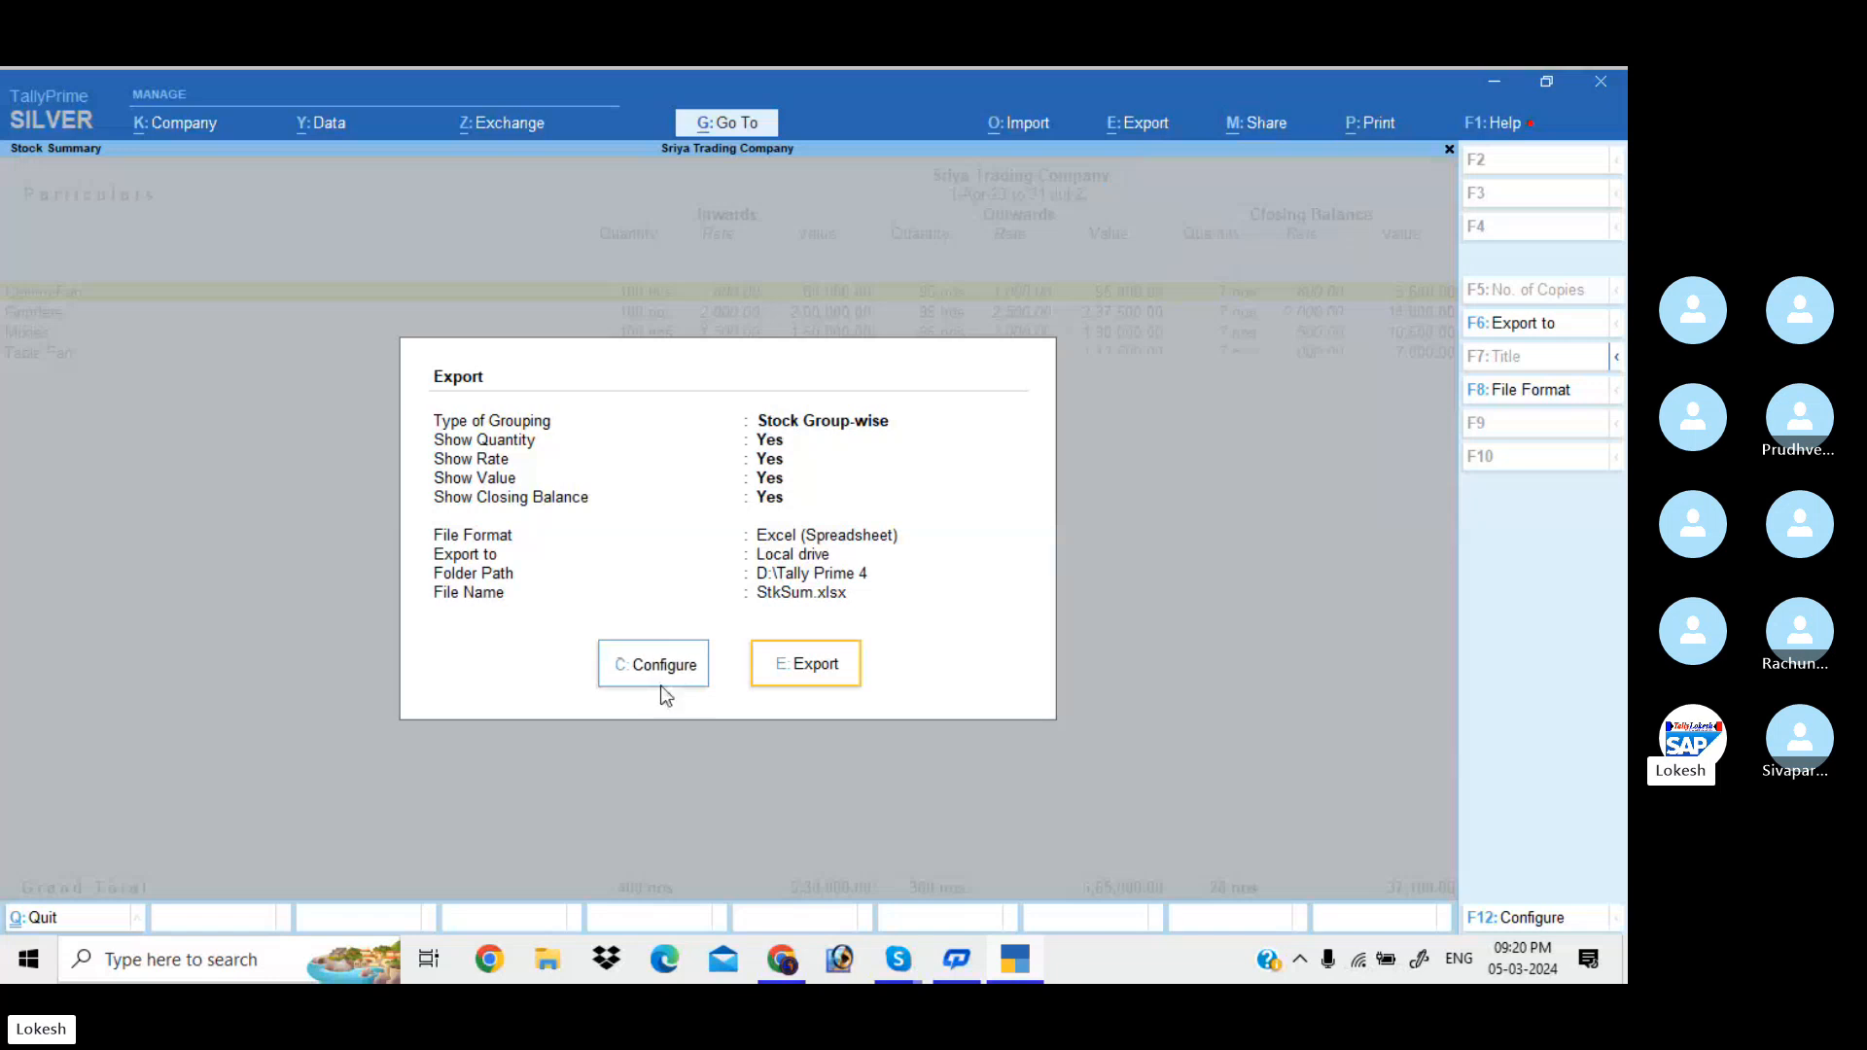
{"action": "left_click", "coordinate": [660, 676]}
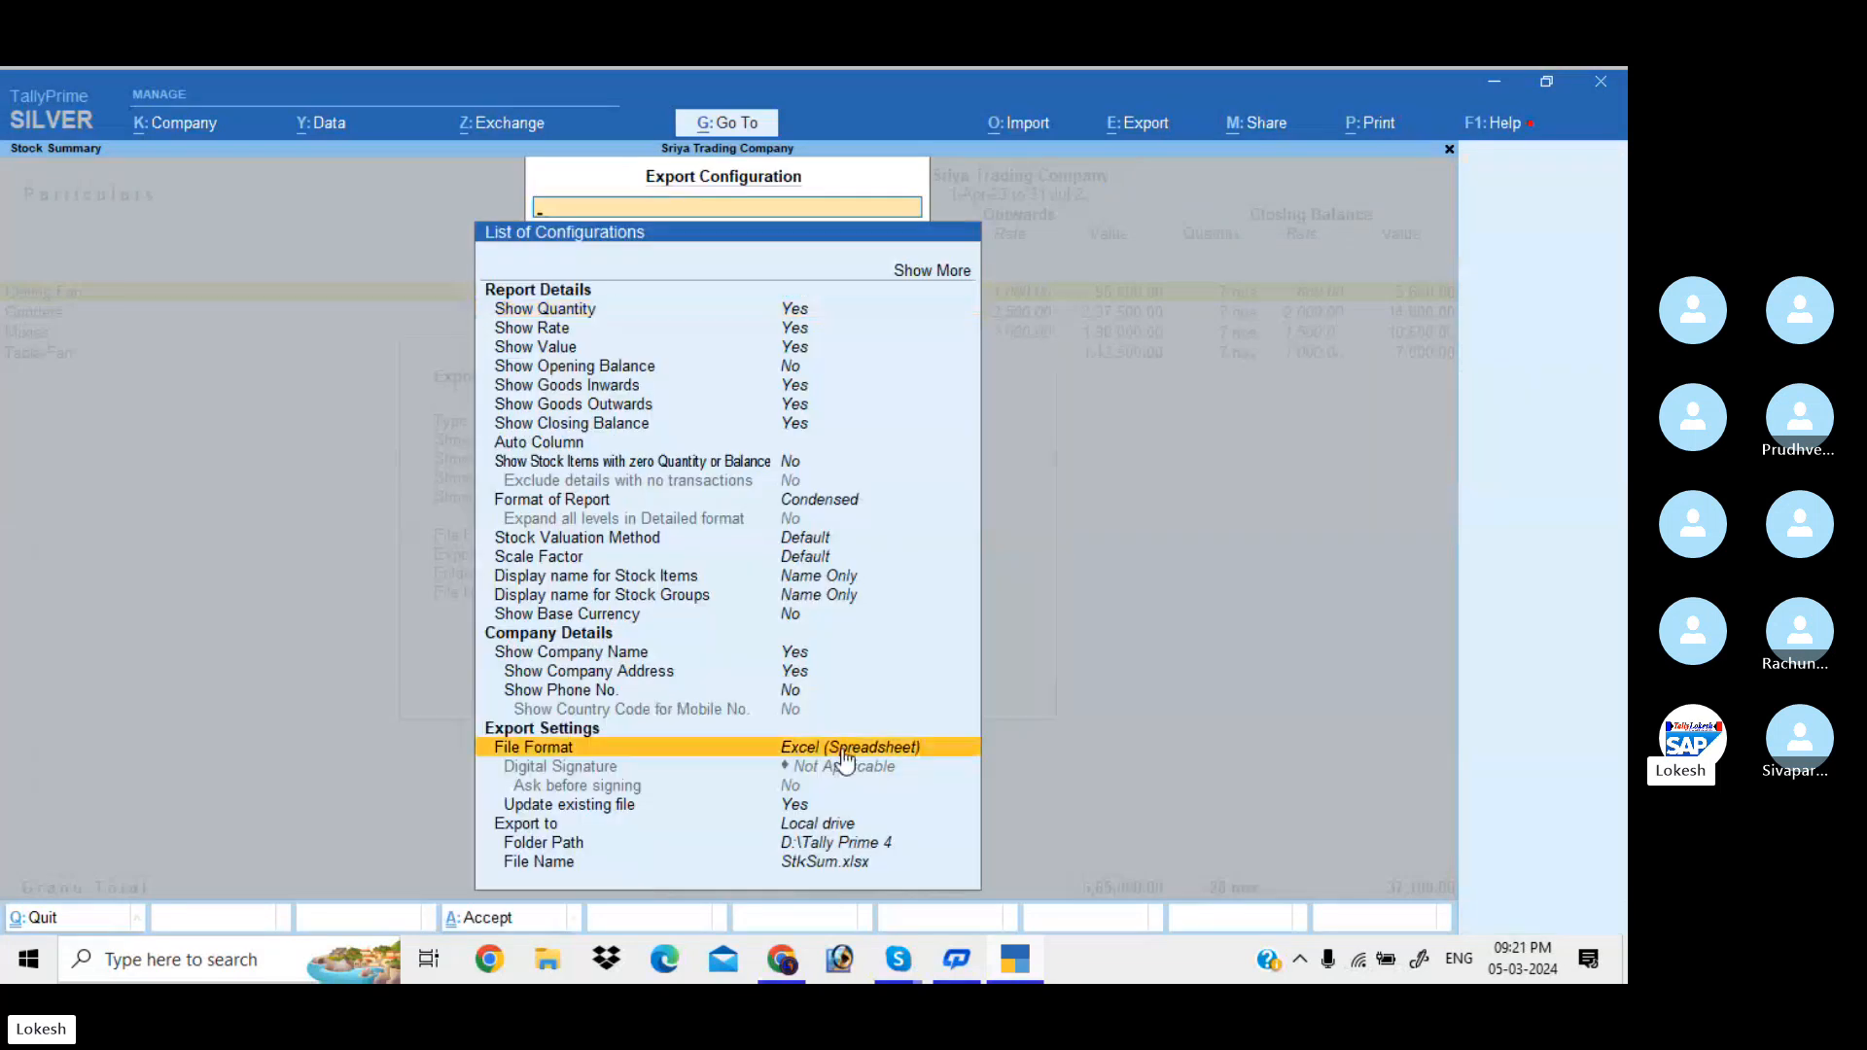
{"action": "left_click", "coordinate": [842, 758]}
{"action": "key", "text": "Down"}
{"action": "key", "text": "Down"}
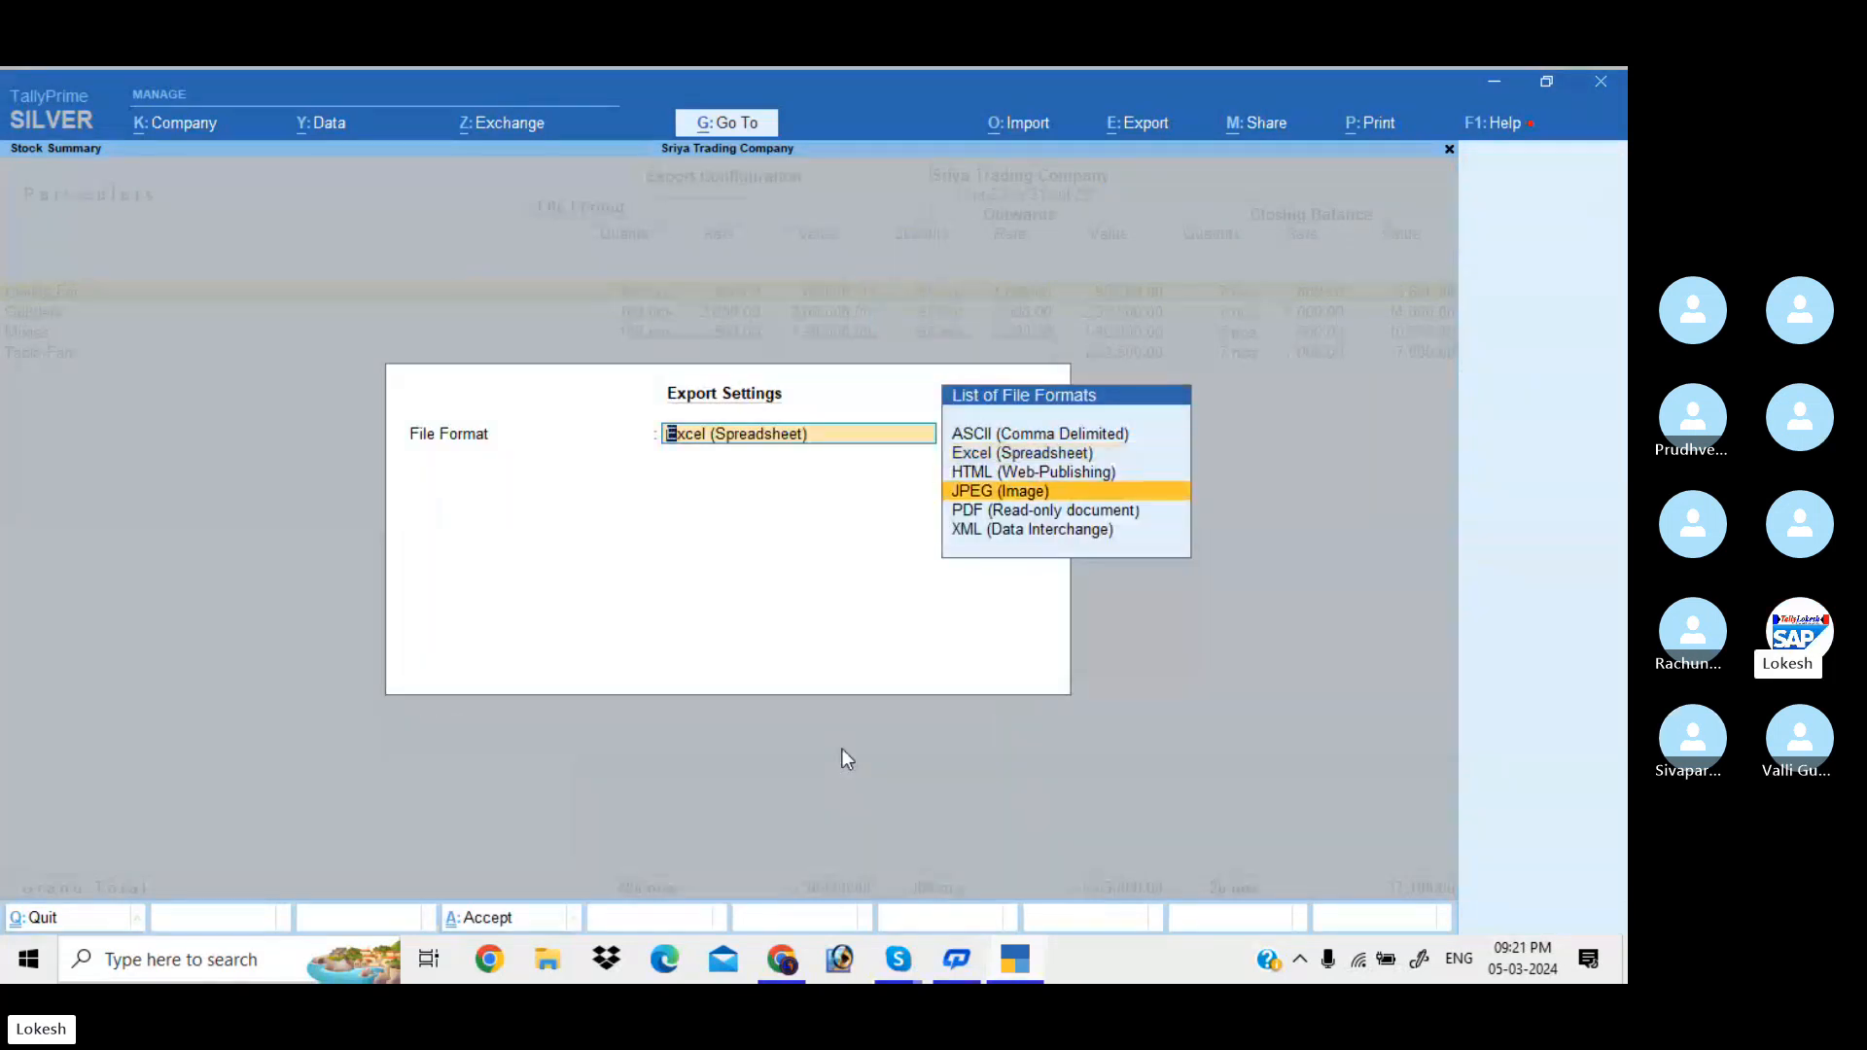
{"action": "key", "text": "Return"}
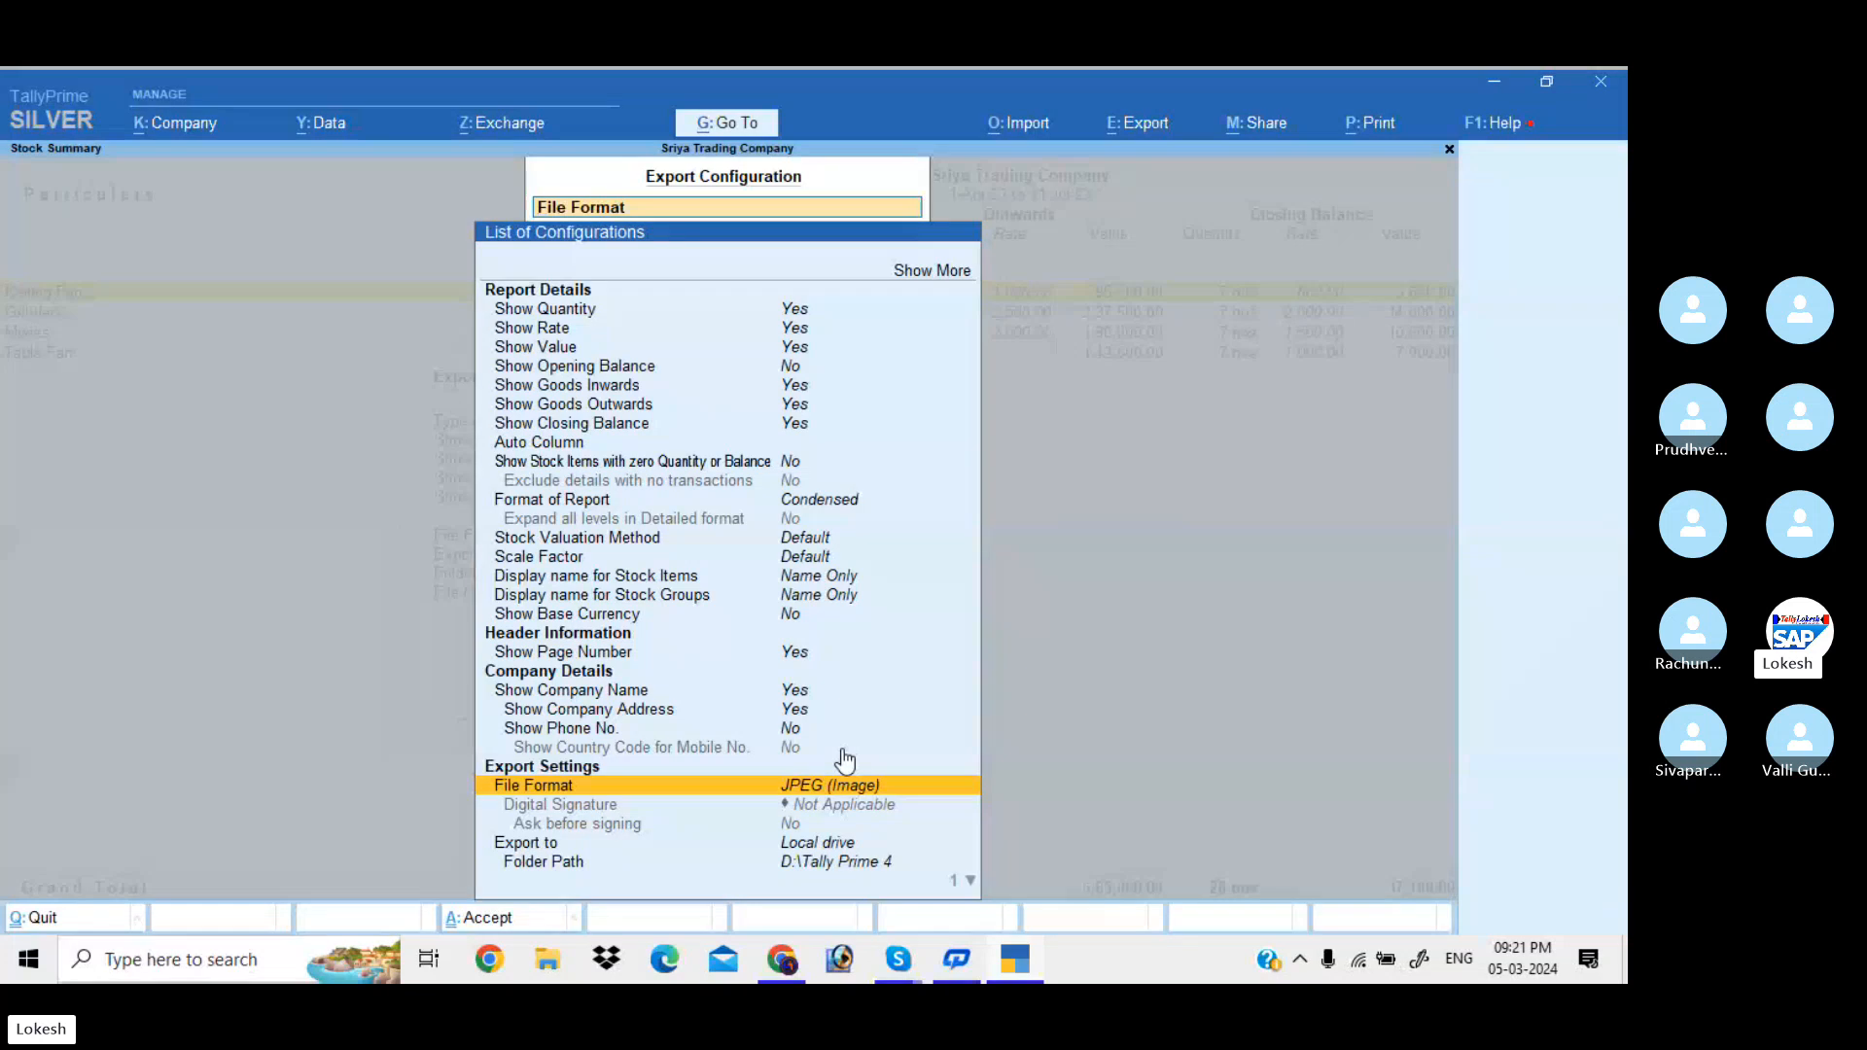
Accept the configuration and export the Stock Summary as StkSum.jpg to D:\Tally Prime 4, overwriting the existing file.
{"action": "key", "text": "ctrl+a"}
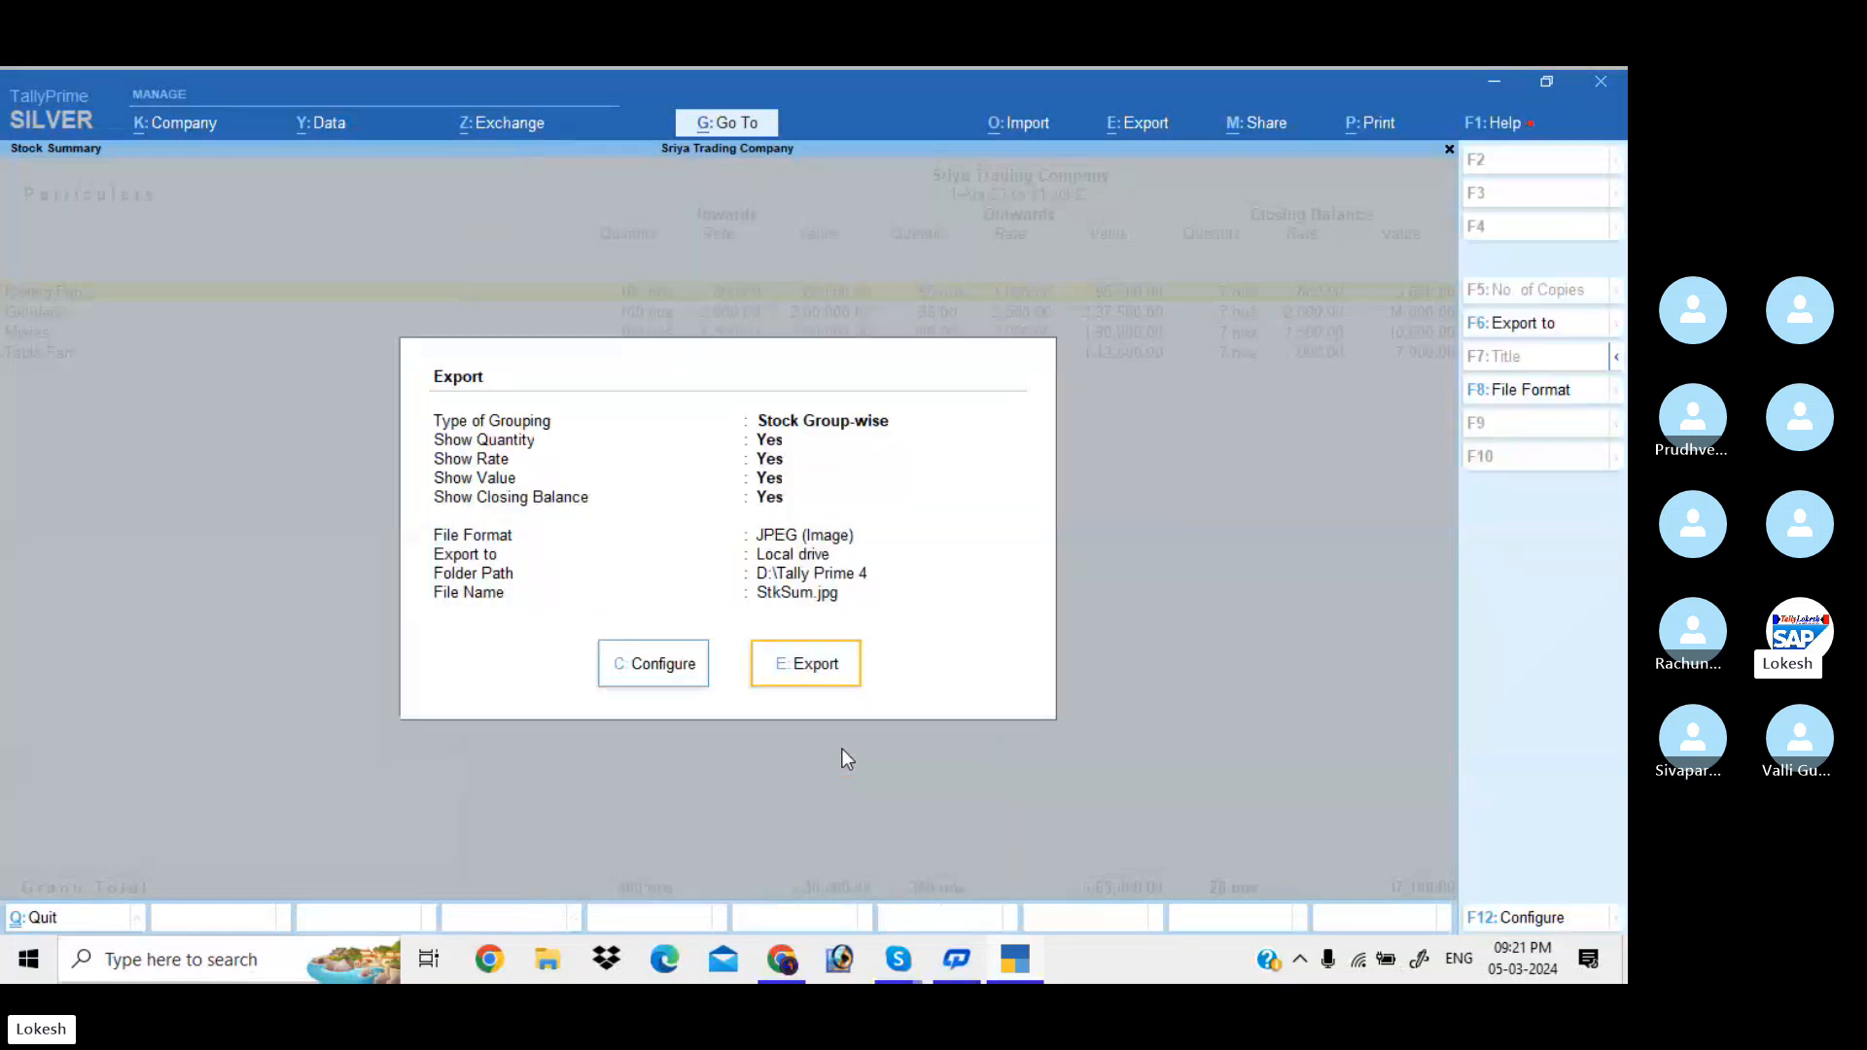
{"action": "left_click", "coordinate": [833, 681]}
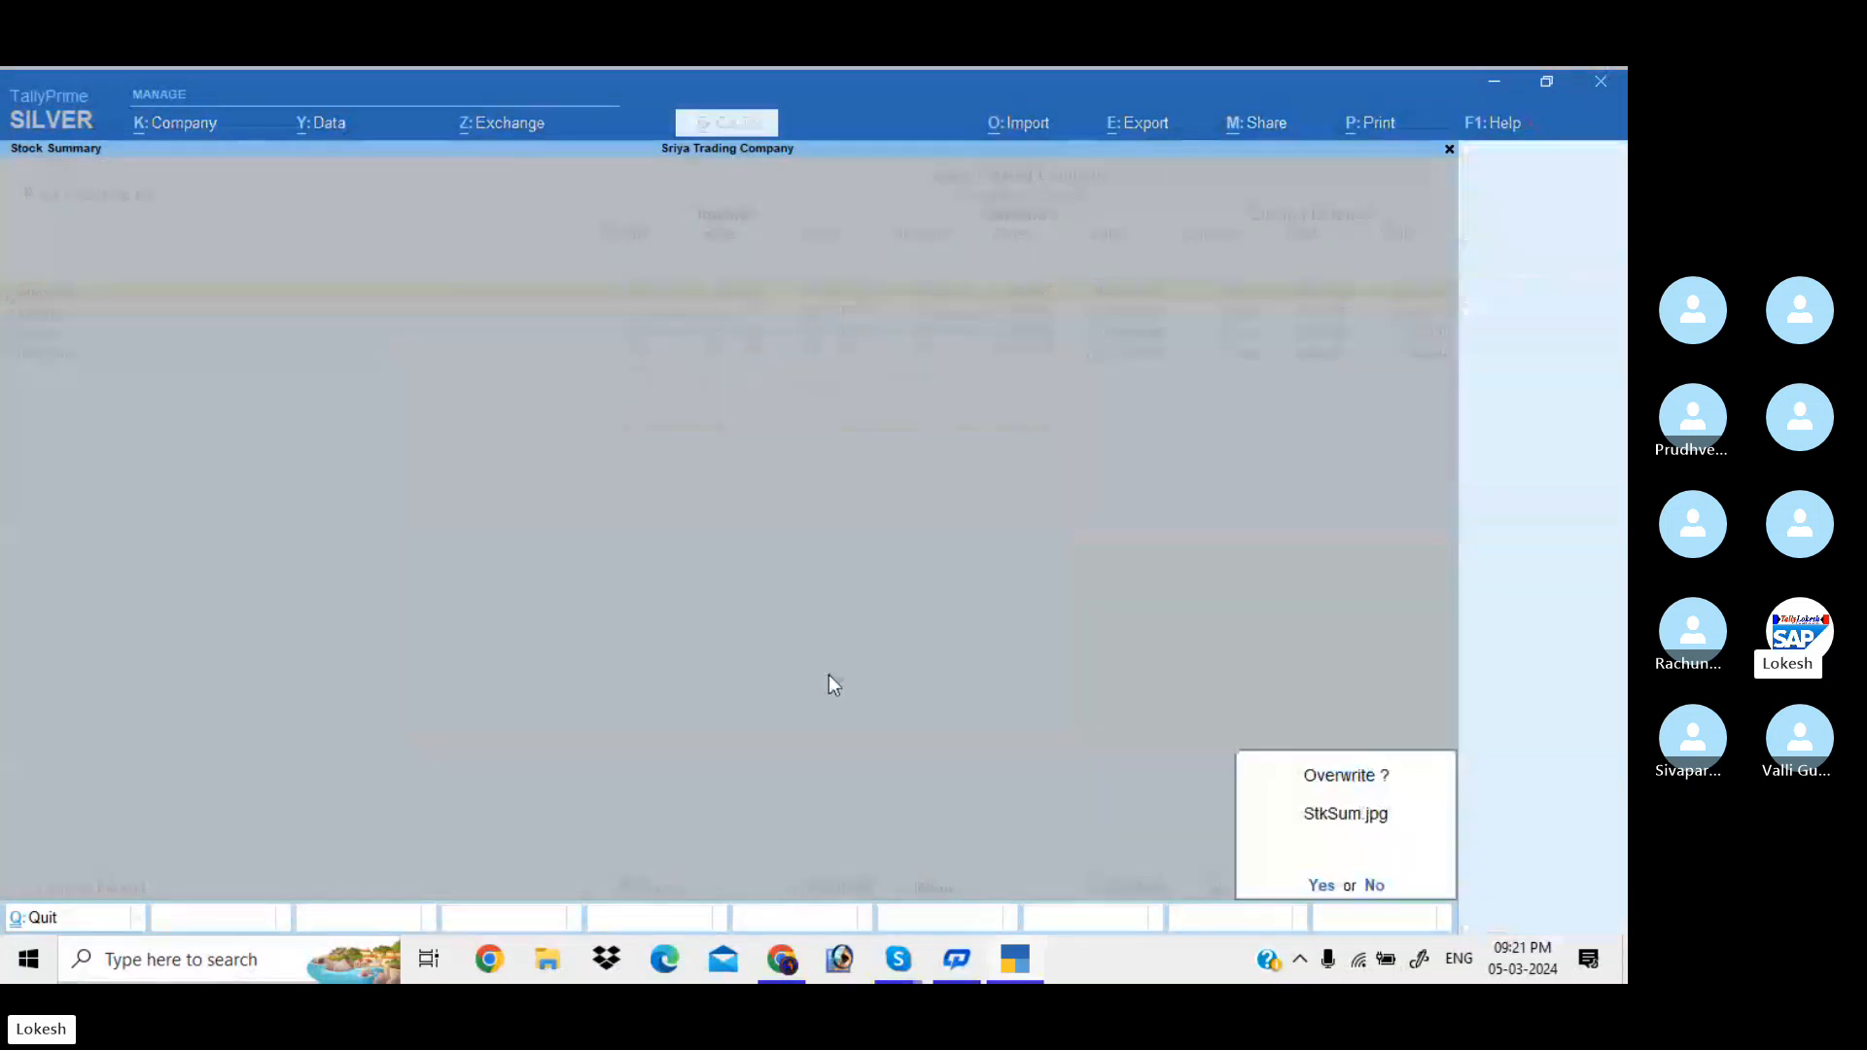
{"action": "key", "text": "Return"}
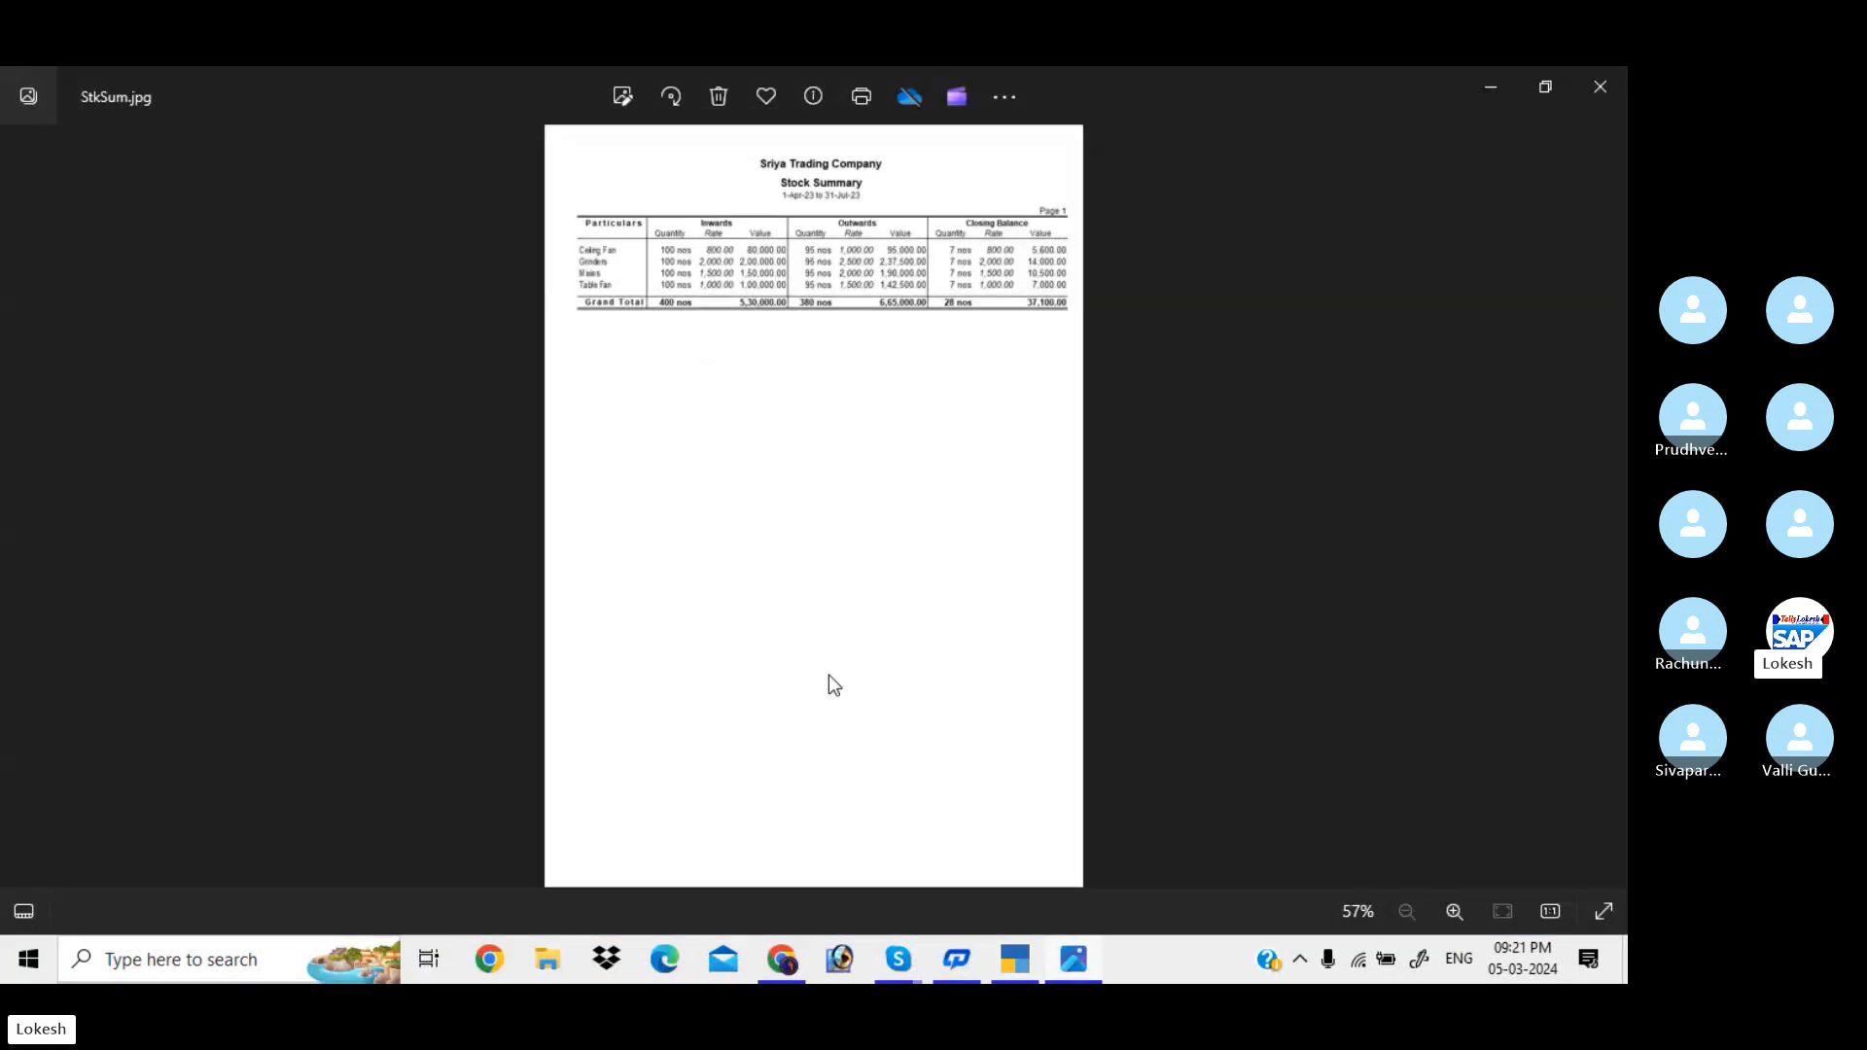
Inspect the exported StkSum.jpg image at a larger size and close it.
{"action": "double_click", "coordinate": [927, 463]}
{"action": "left_click_drag", "start_coordinate": [930, 460], "coordinate": [864, 872]}
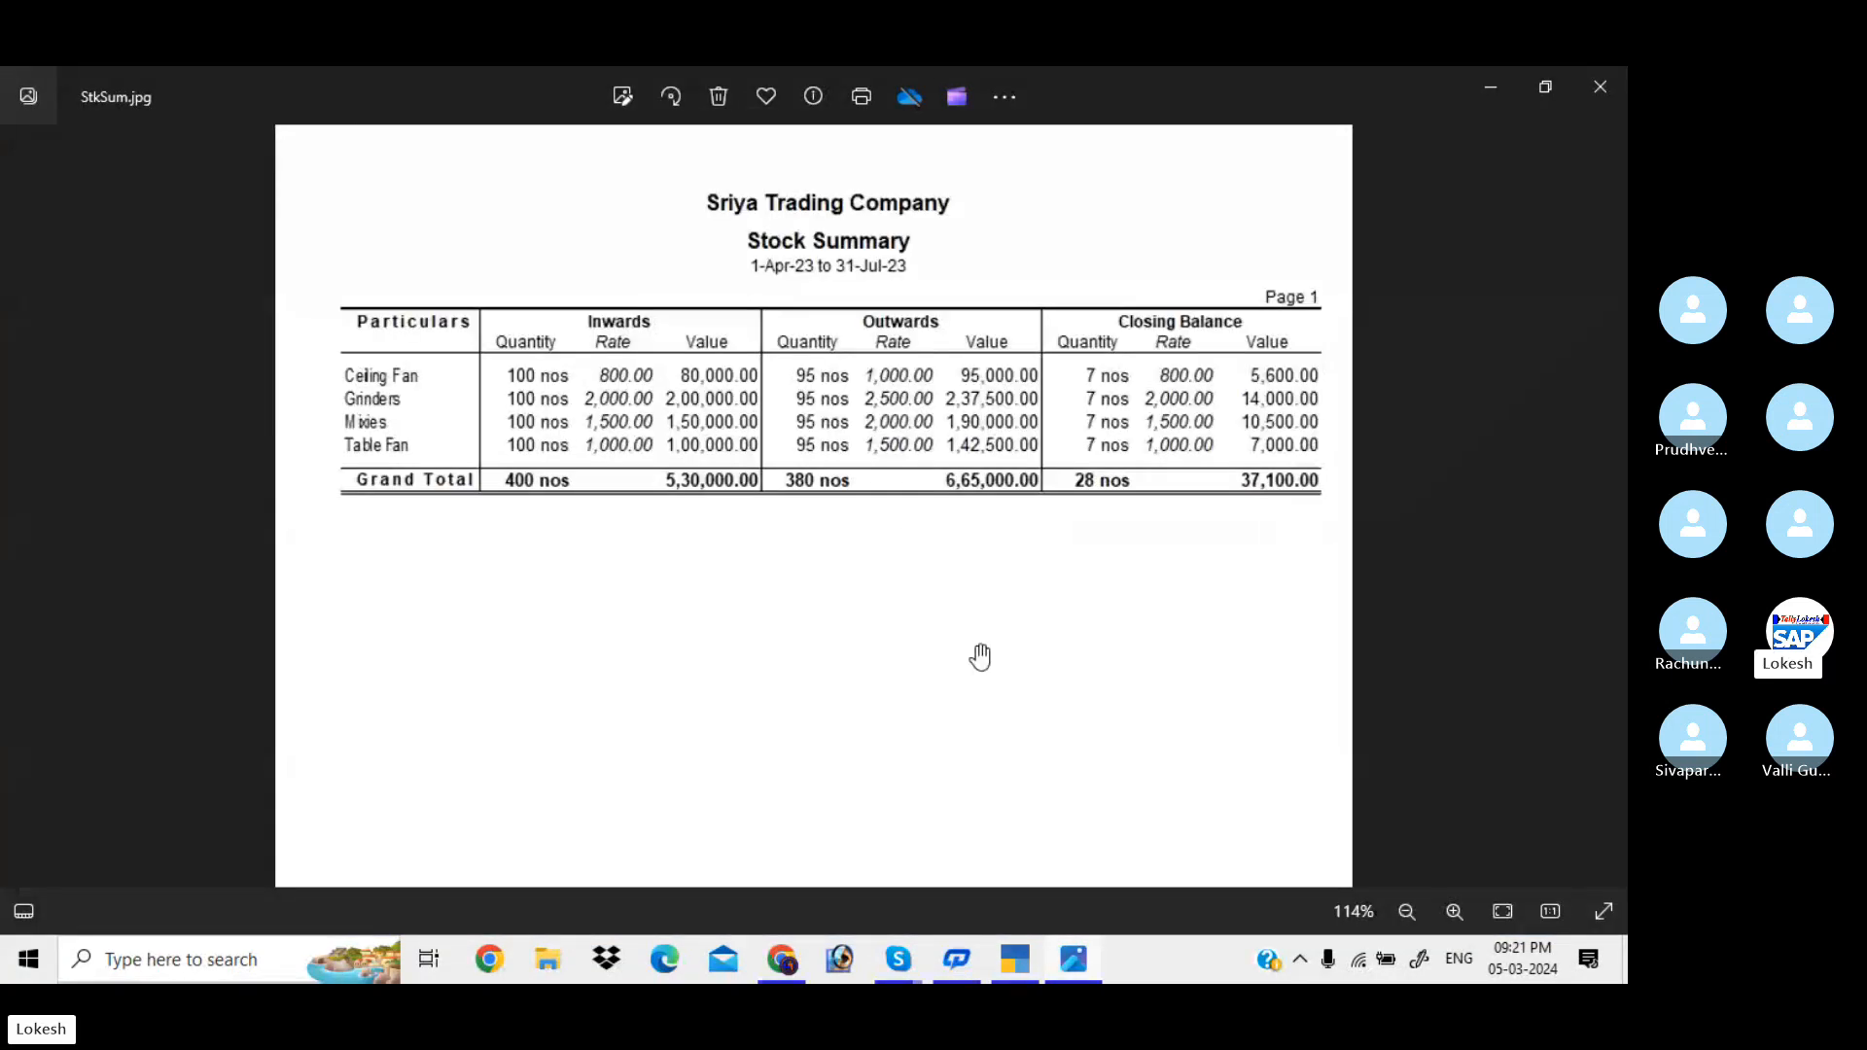
{"action": "left_click", "coordinate": [1598, 89]}
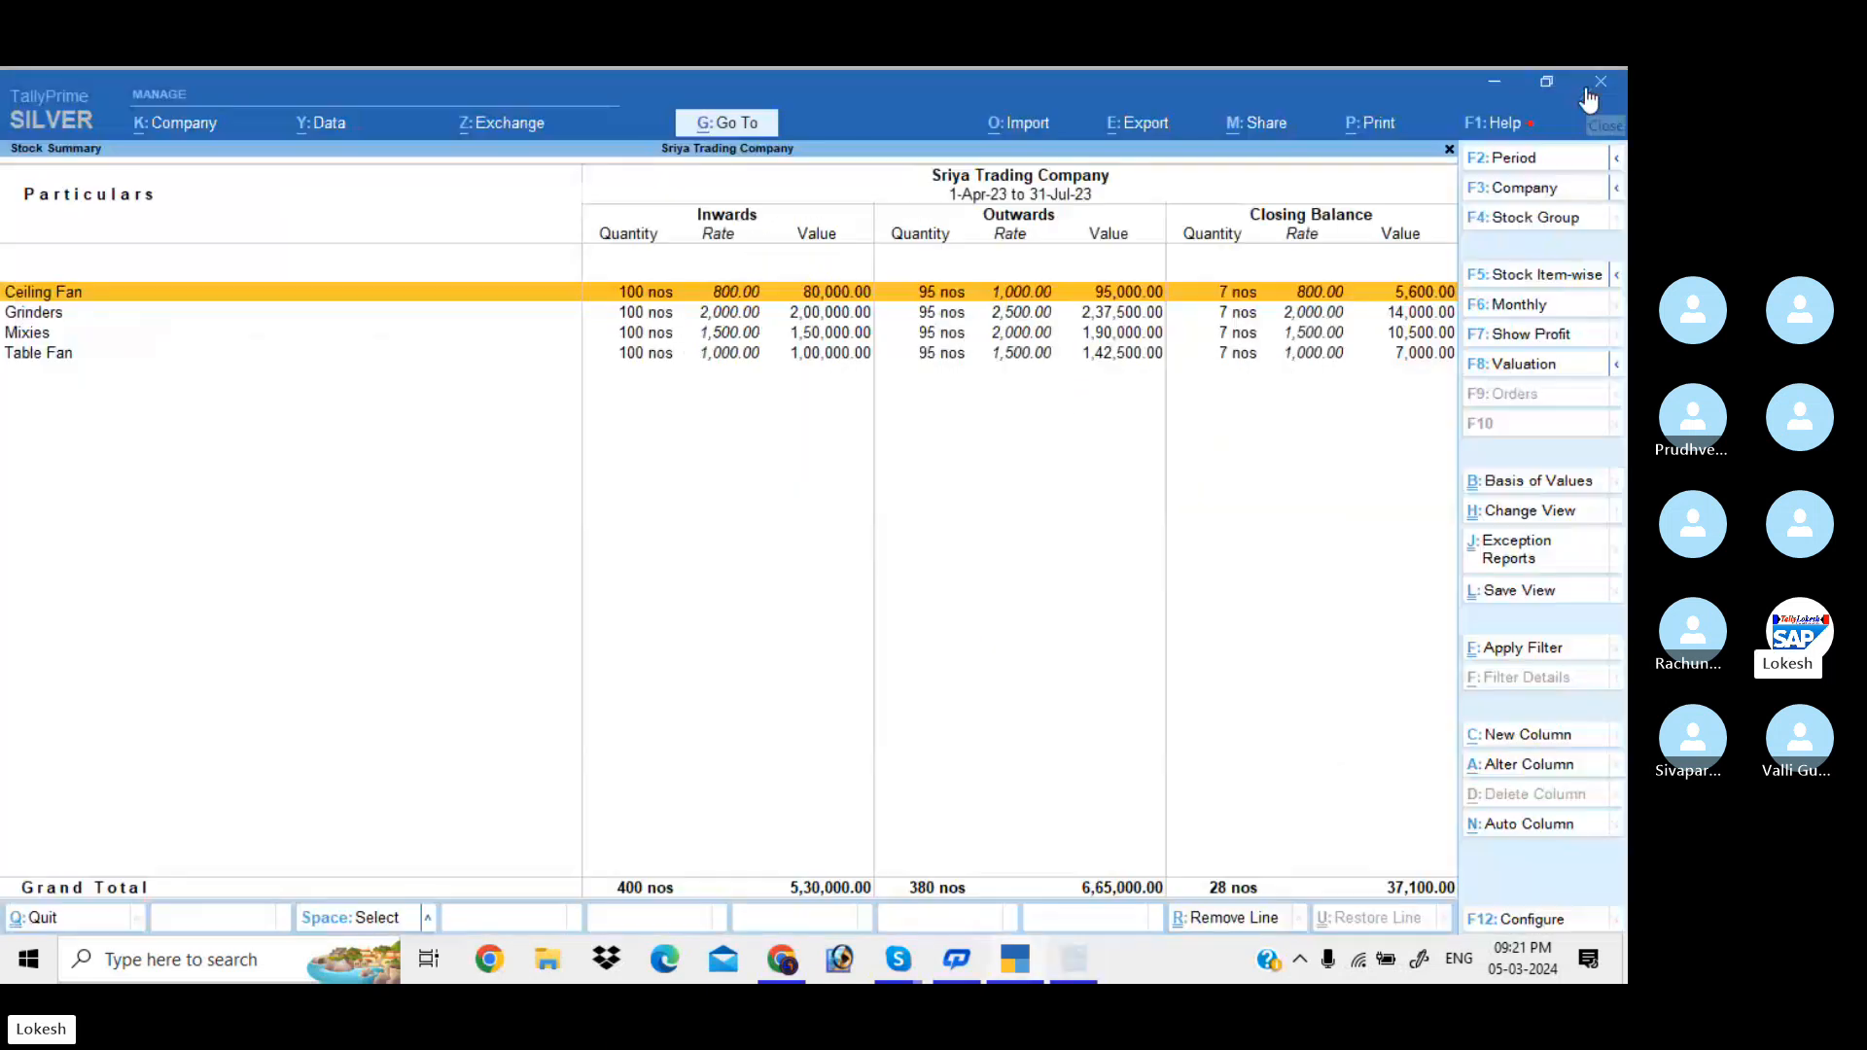
Reopen the Stock Summary's export configuration and change the file format to PDF (Read-only document).
{"action": "left_click", "coordinate": [1162, 125]}
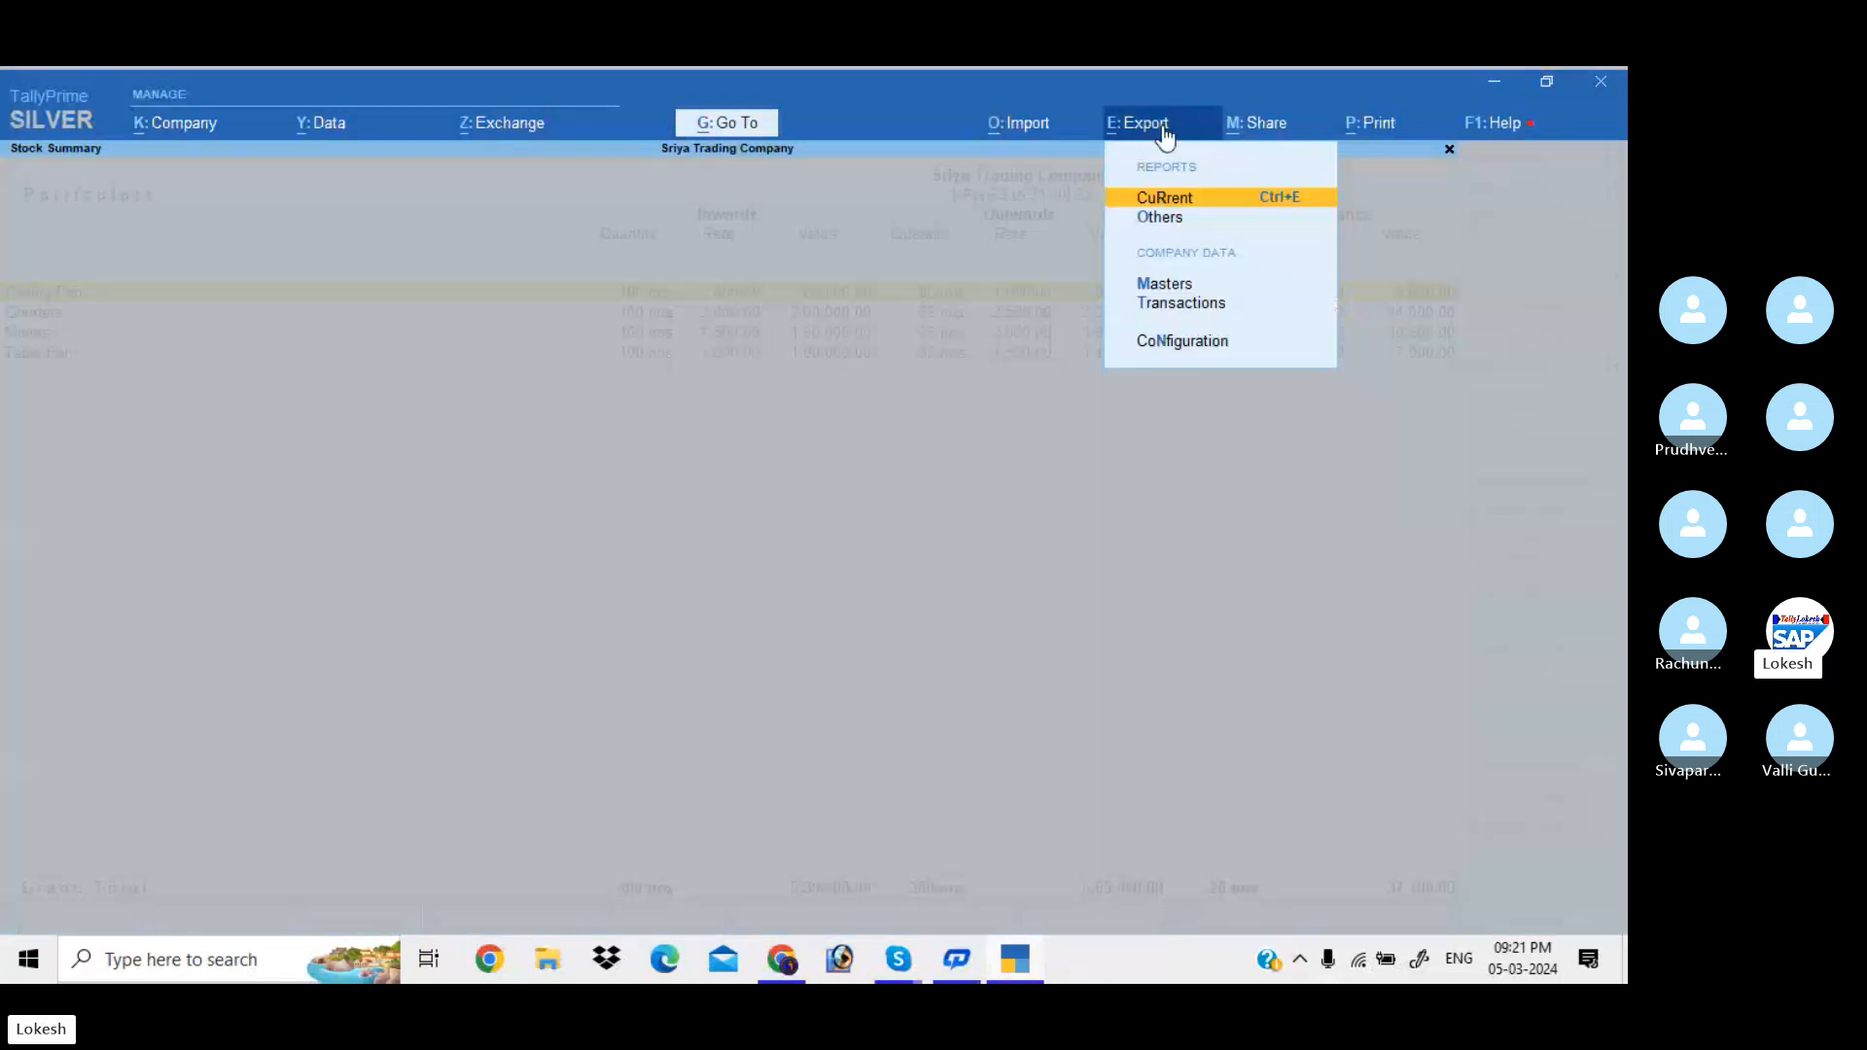
{"action": "left_click", "coordinate": [1186, 204]}
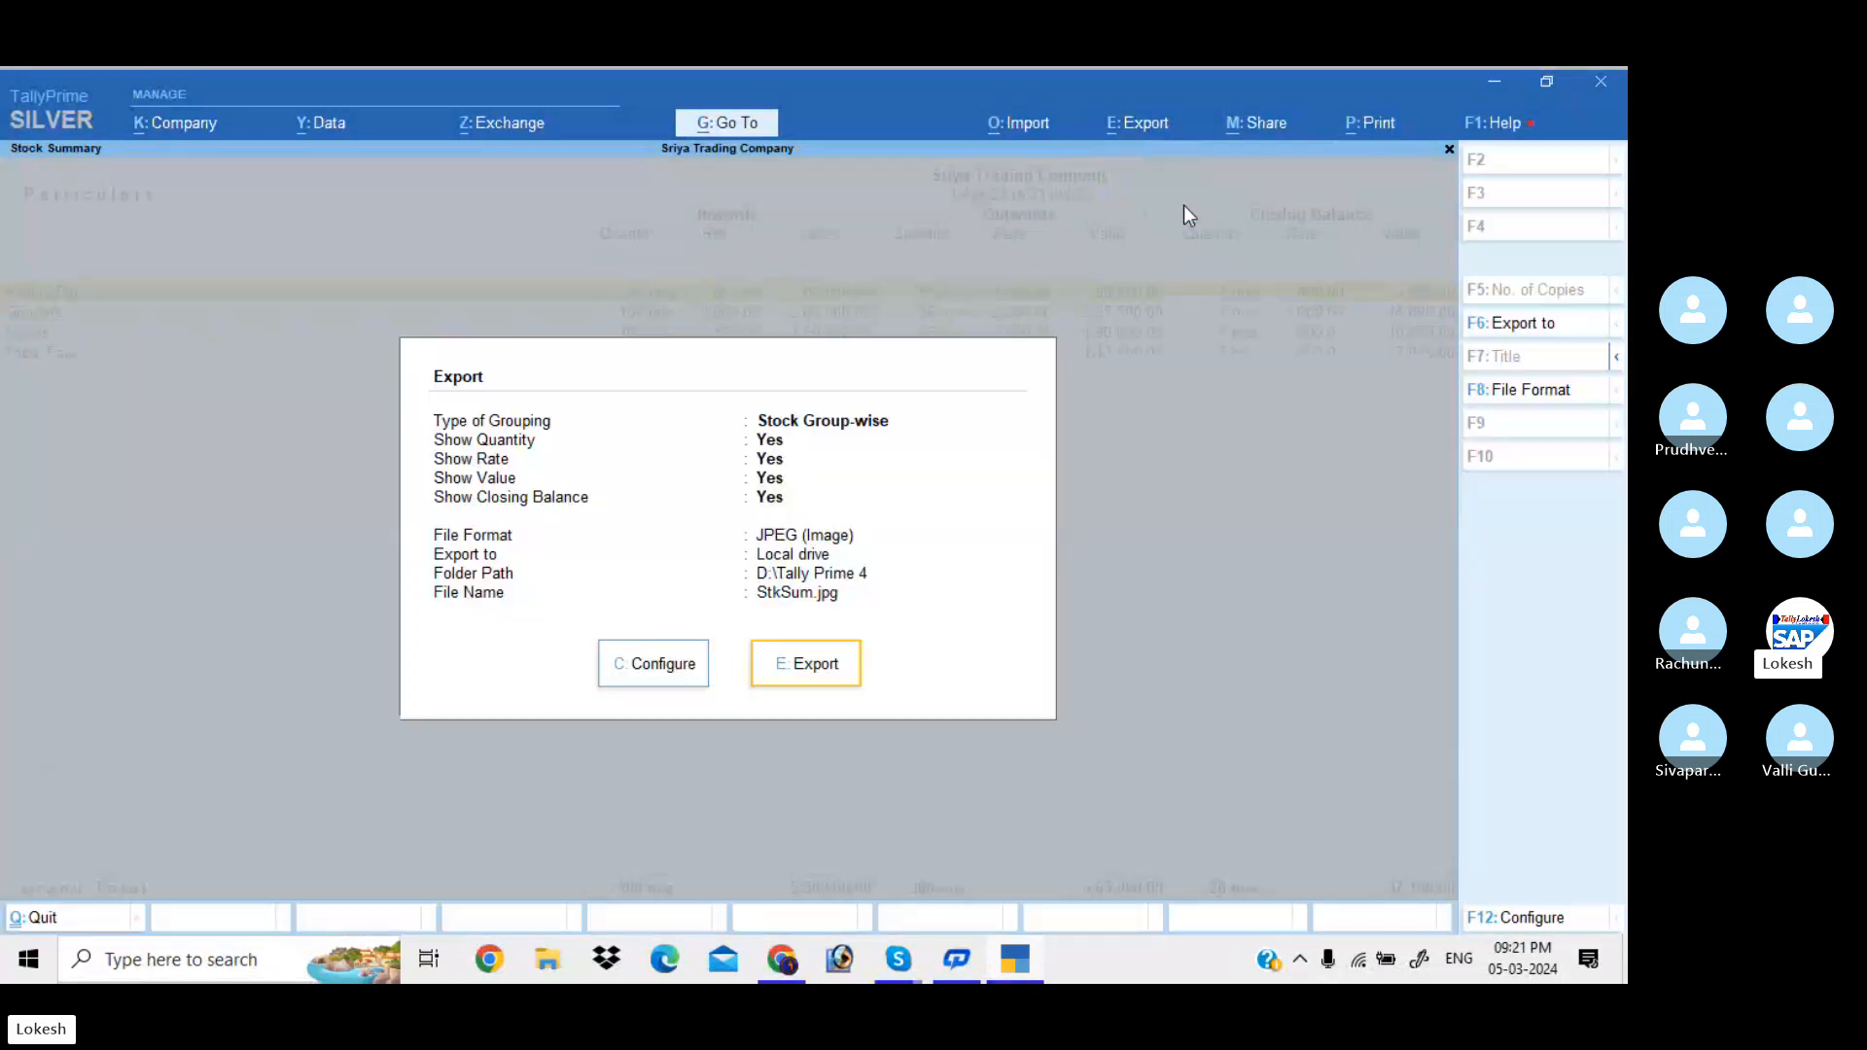
{"action": "left_click", "coordinate": [683, 671]}
{"action": "left_click", "coordinate": [809, 786]}
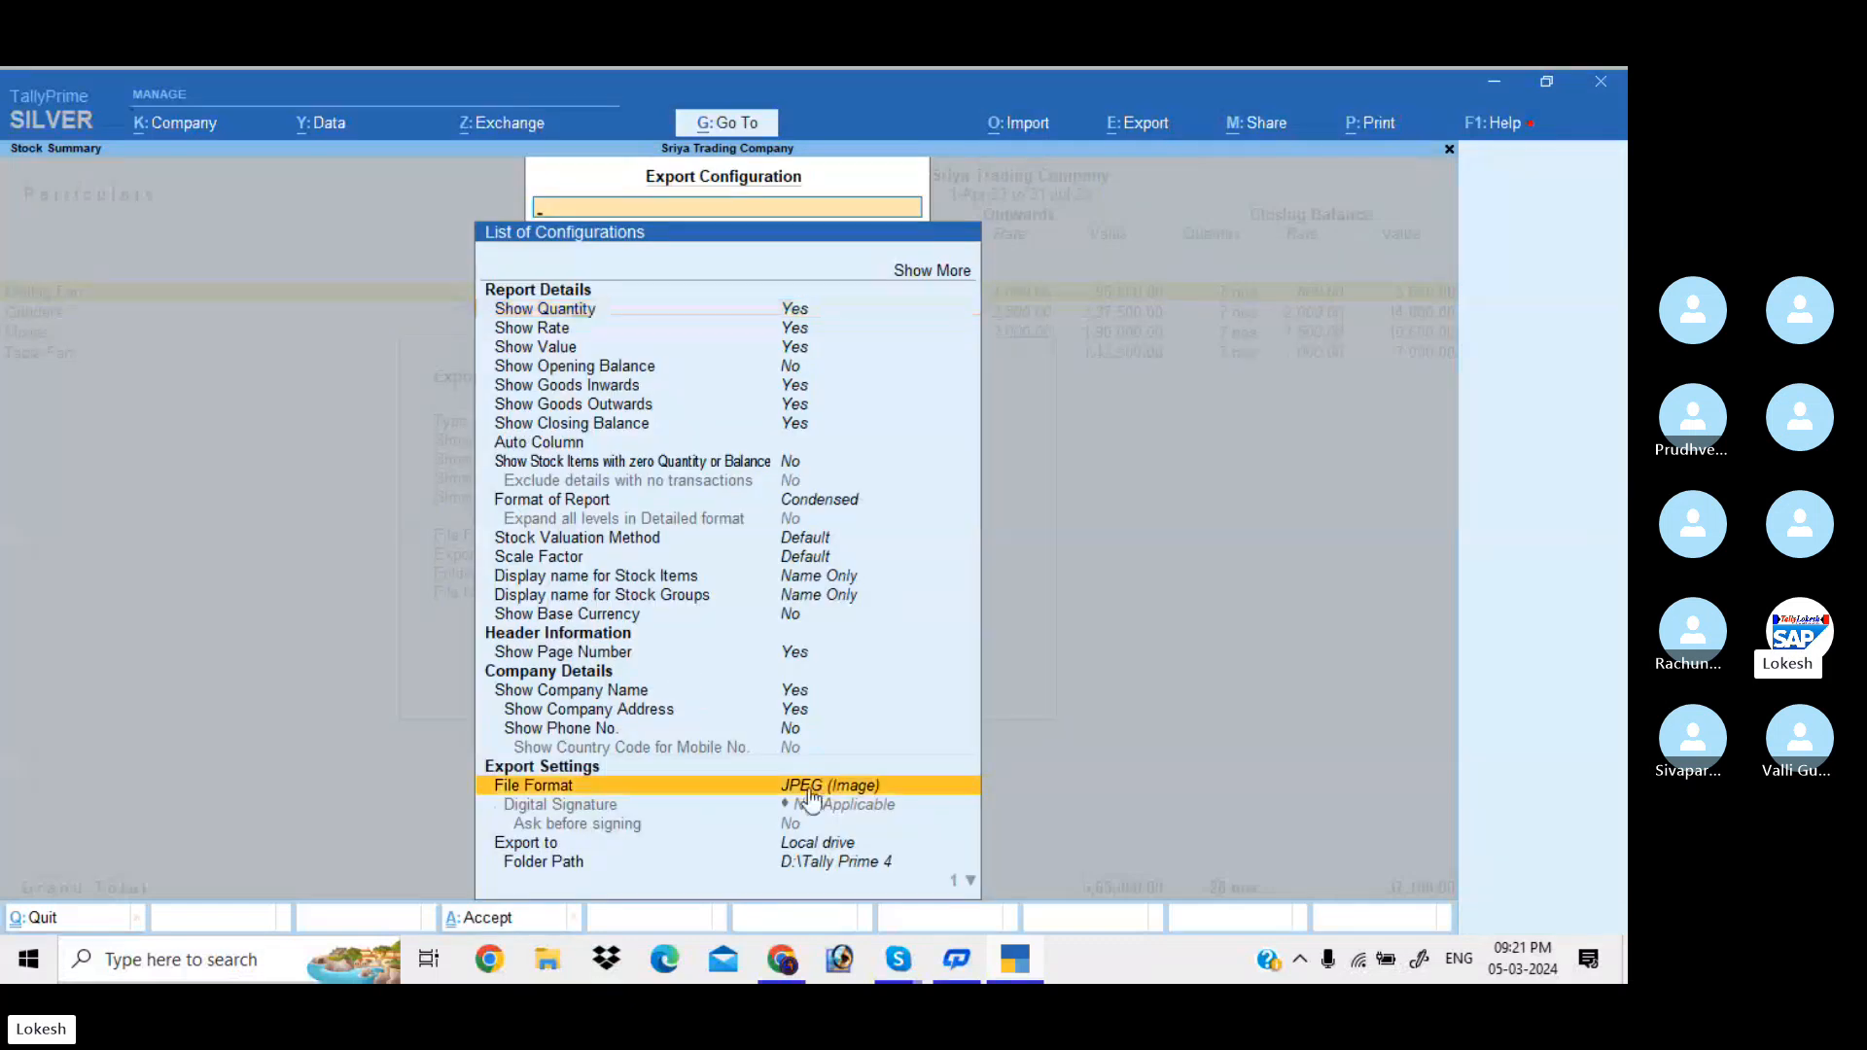
{"action": "key", "text": "Down"}
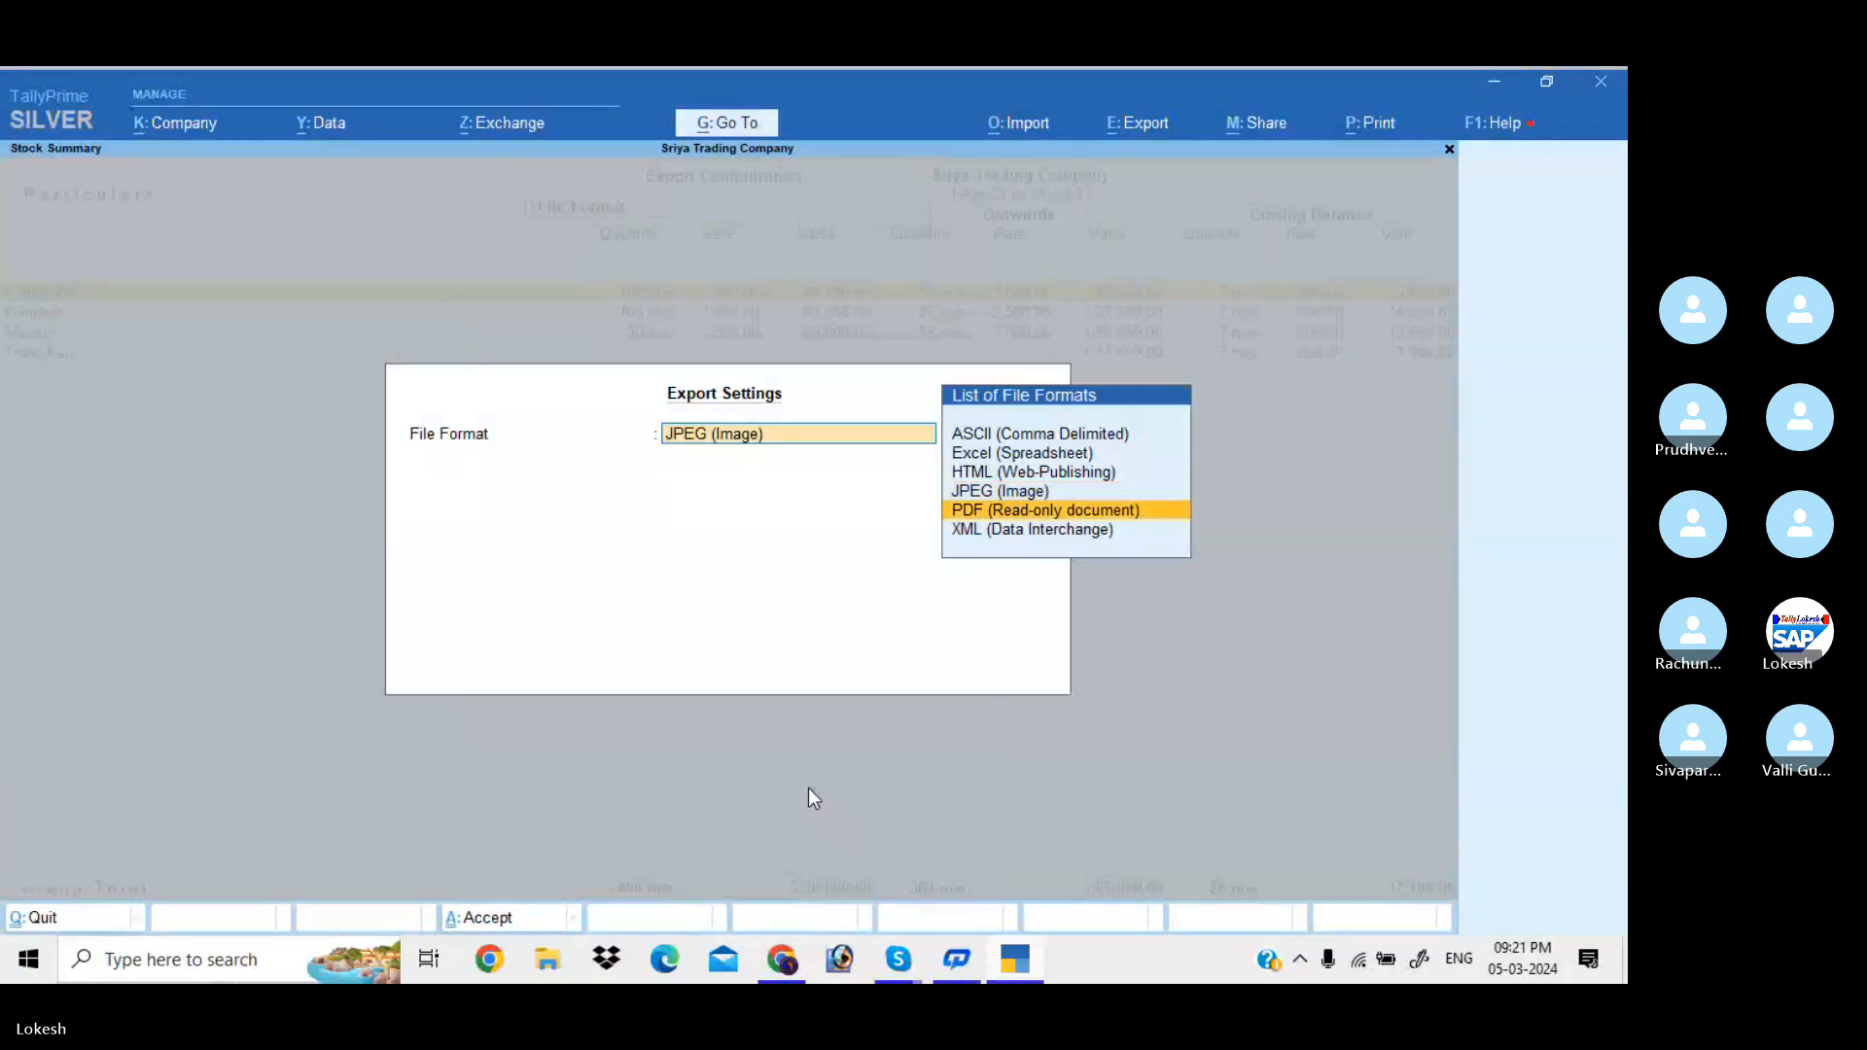
{"action": "key", "text": "Return"}
{"action": "key", "text": "Return"}
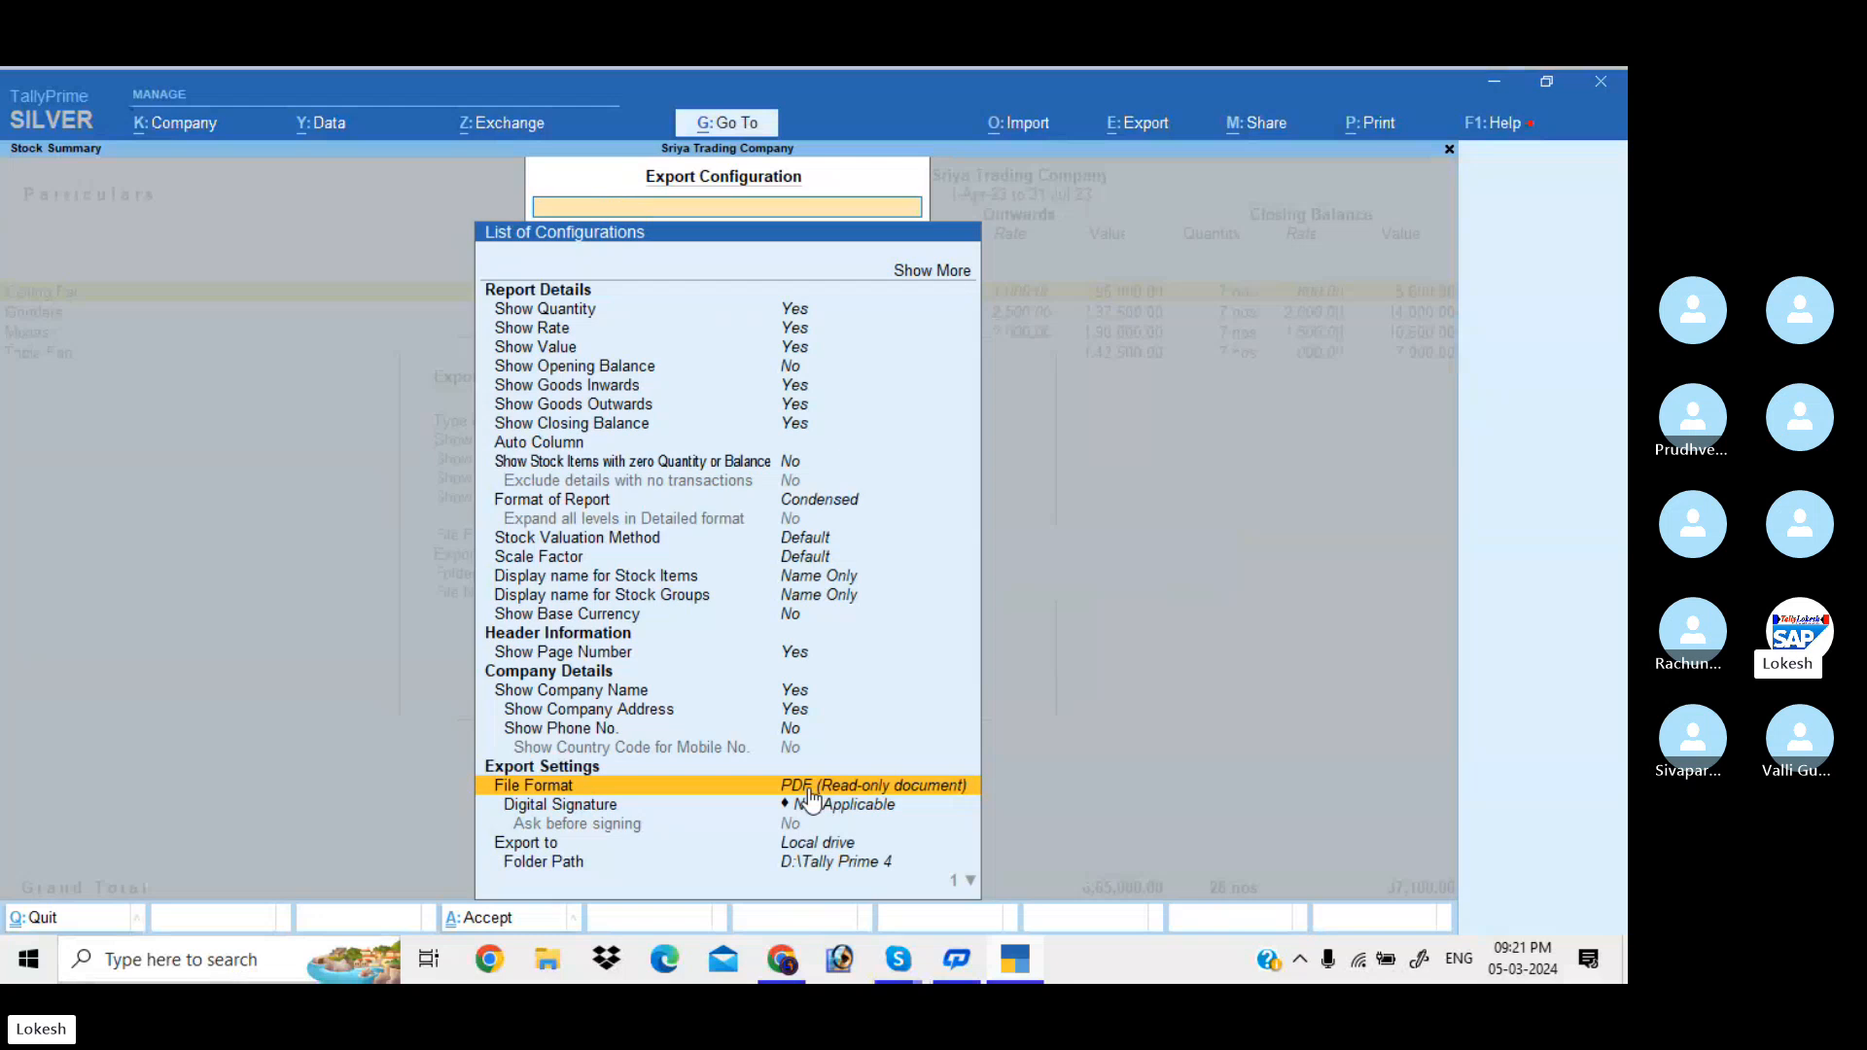
Export the Stock Summary as StkSum.pdf, overwriting the existing file, and close the PDF after viewing it.
{"action": "key", "text": "ctrl+a"}
{"action": "left_click", "coordinate": [819, 686]}
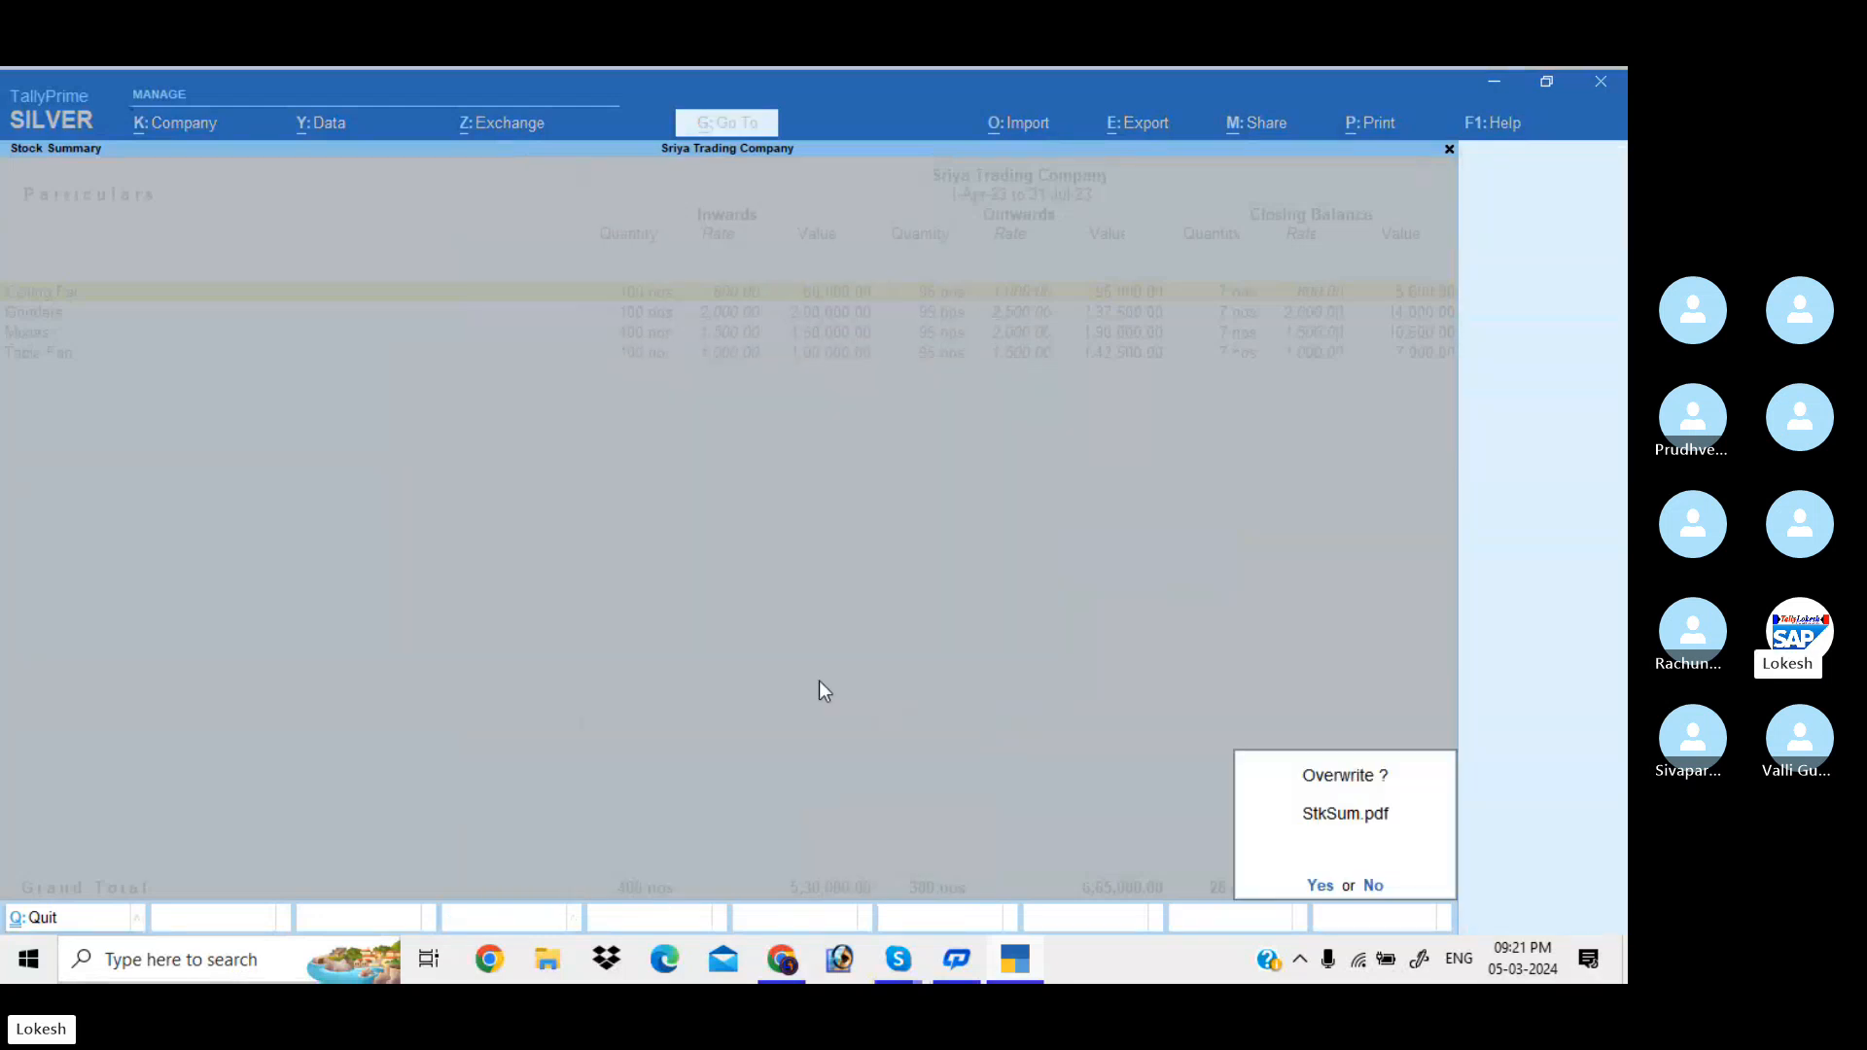
{"action": "key", "text": "Return"}
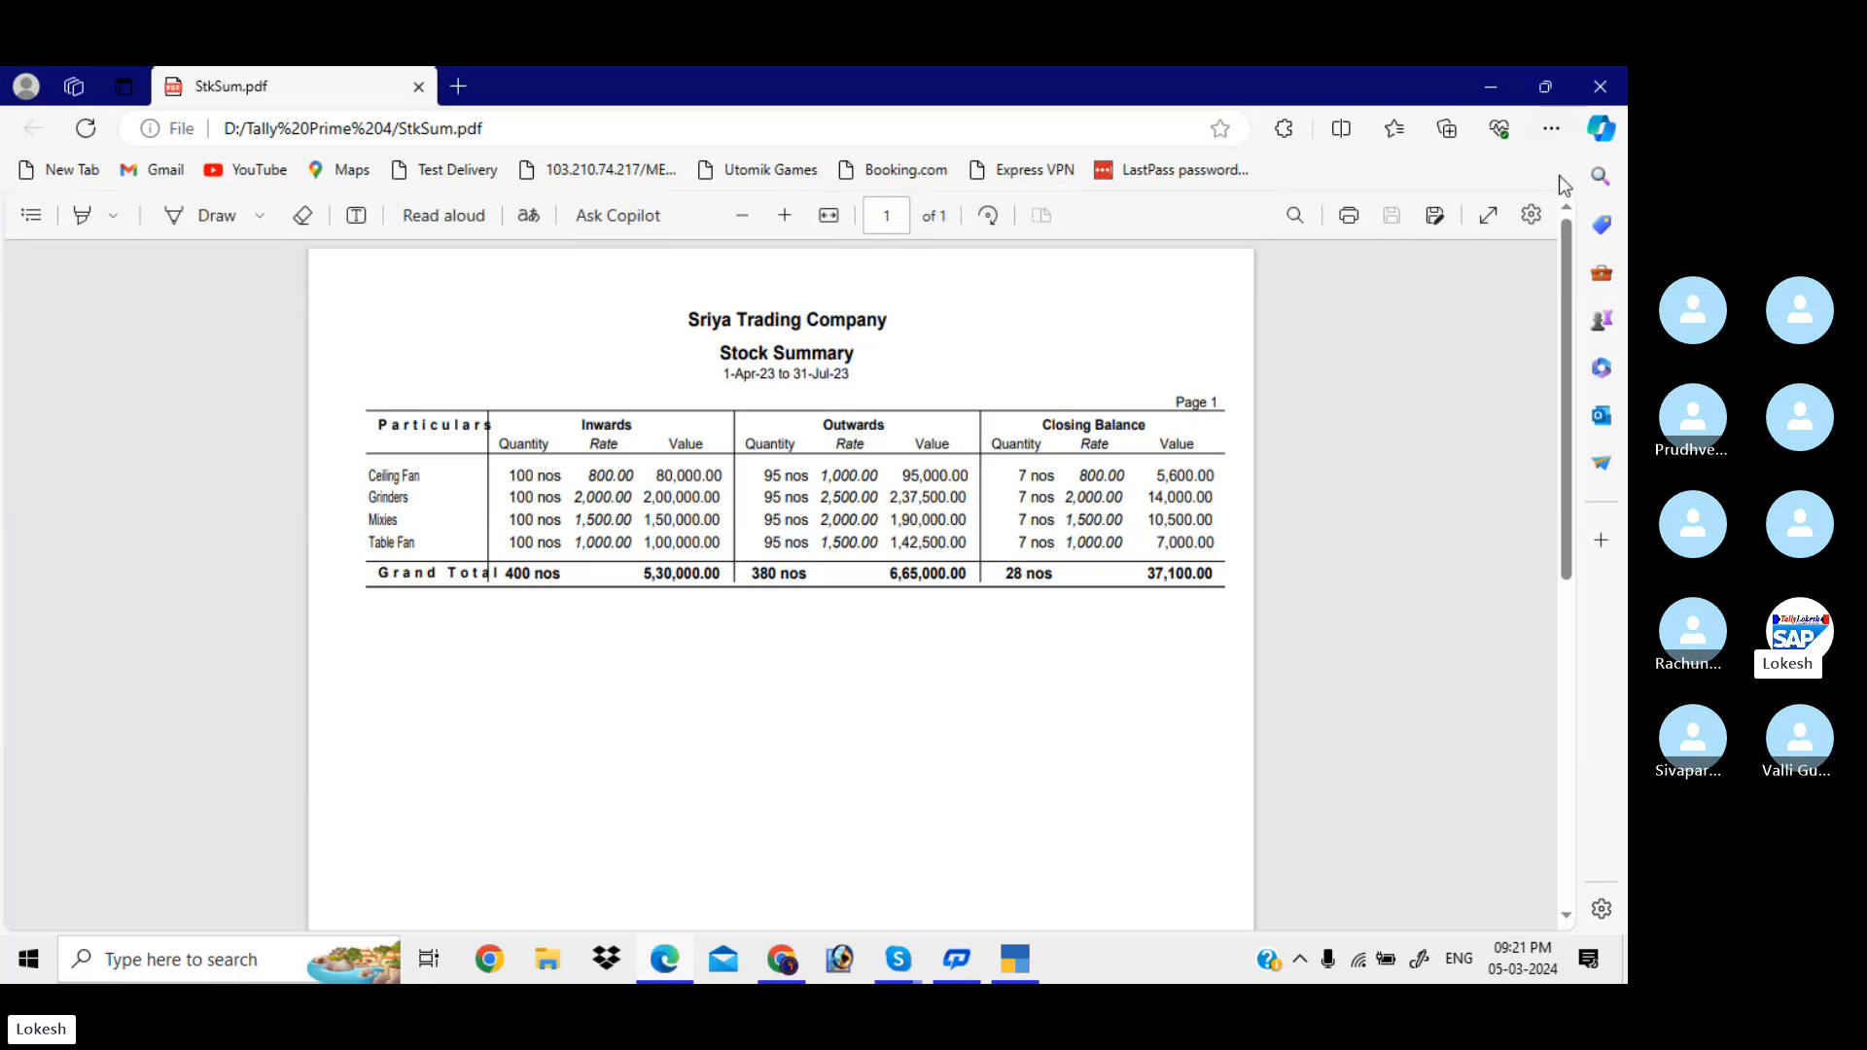
{"action": "mouse_move", "coordinate": [1566, 274]}
{"action": "left_mouse_down"}
{"action": "mouse_move", "coordinate": [1589, 516]}
{"action": "mouse_move", "coordinate": [1572, 239]}
{"action": "left_mouse_up"}
{"action": "left_click", "coordinate": [1591, 92]}
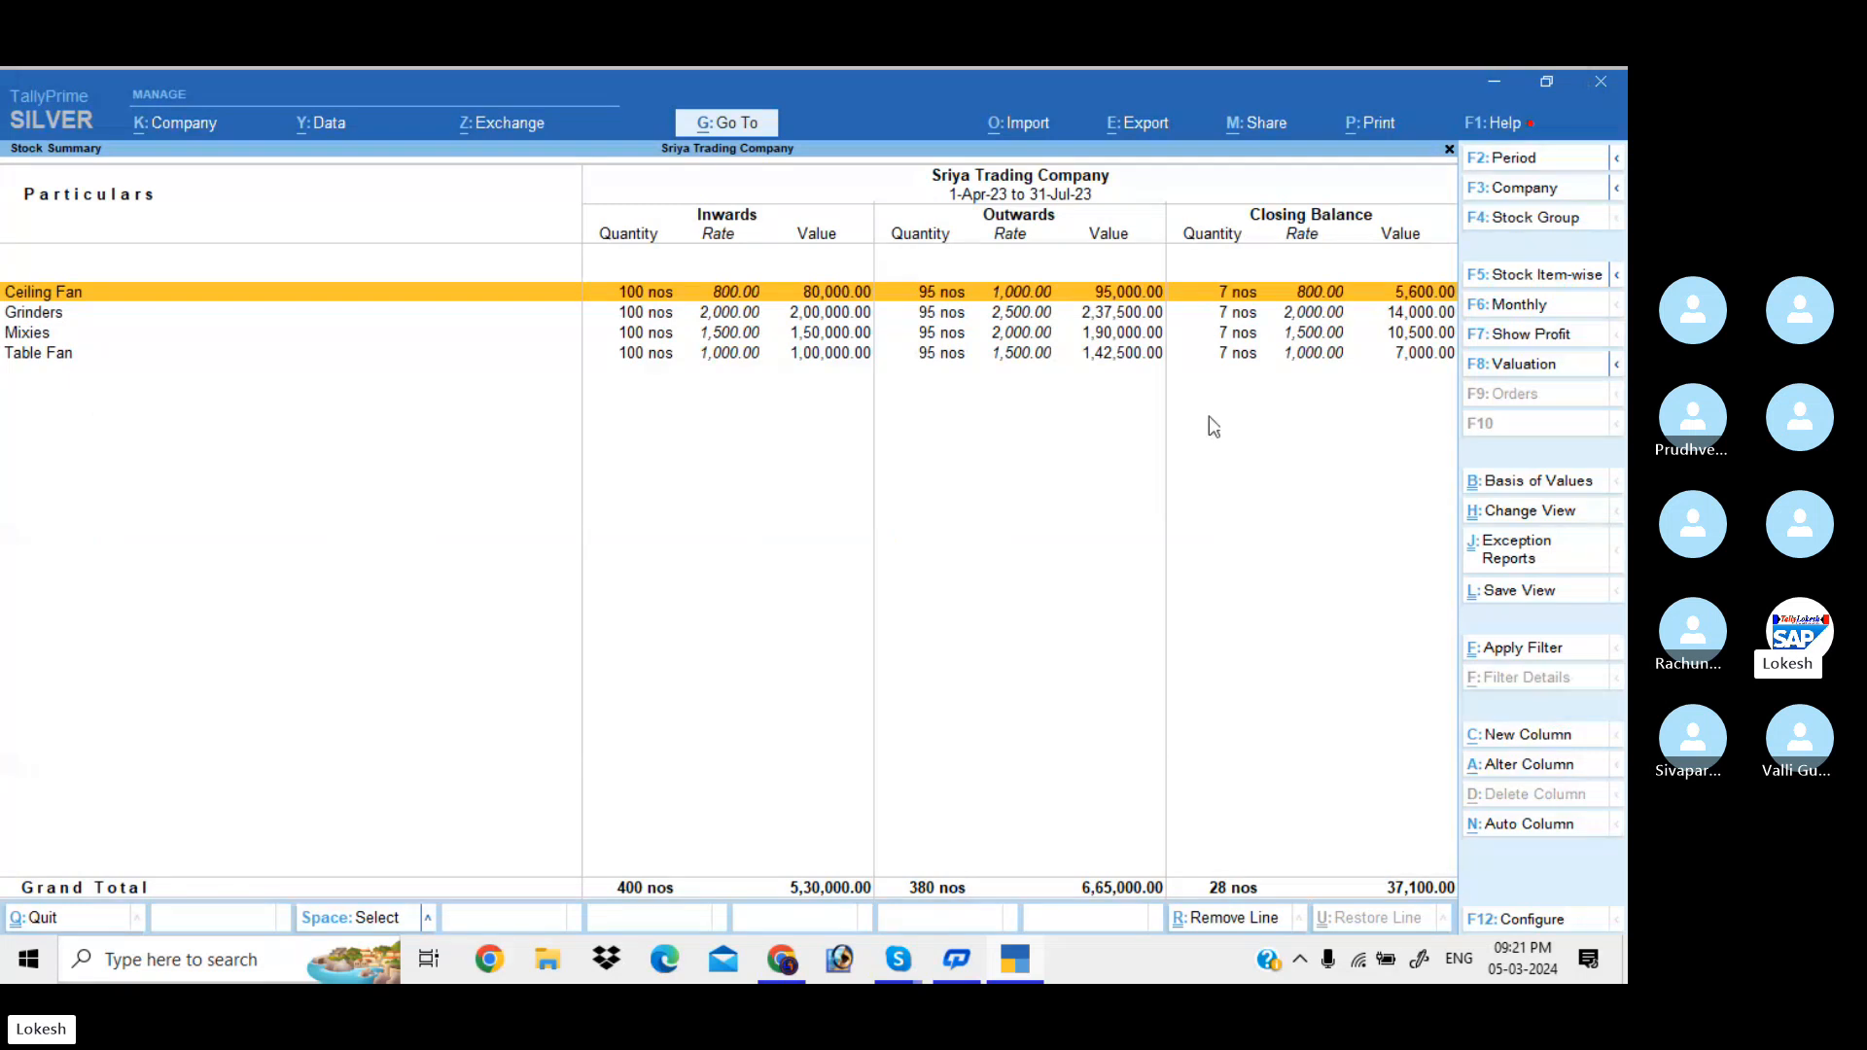
Leave the Stock Summary and open the Balance Sheet report from the Gateway of Tally in detailed format.
{"action": "key", "text": "Escape"}
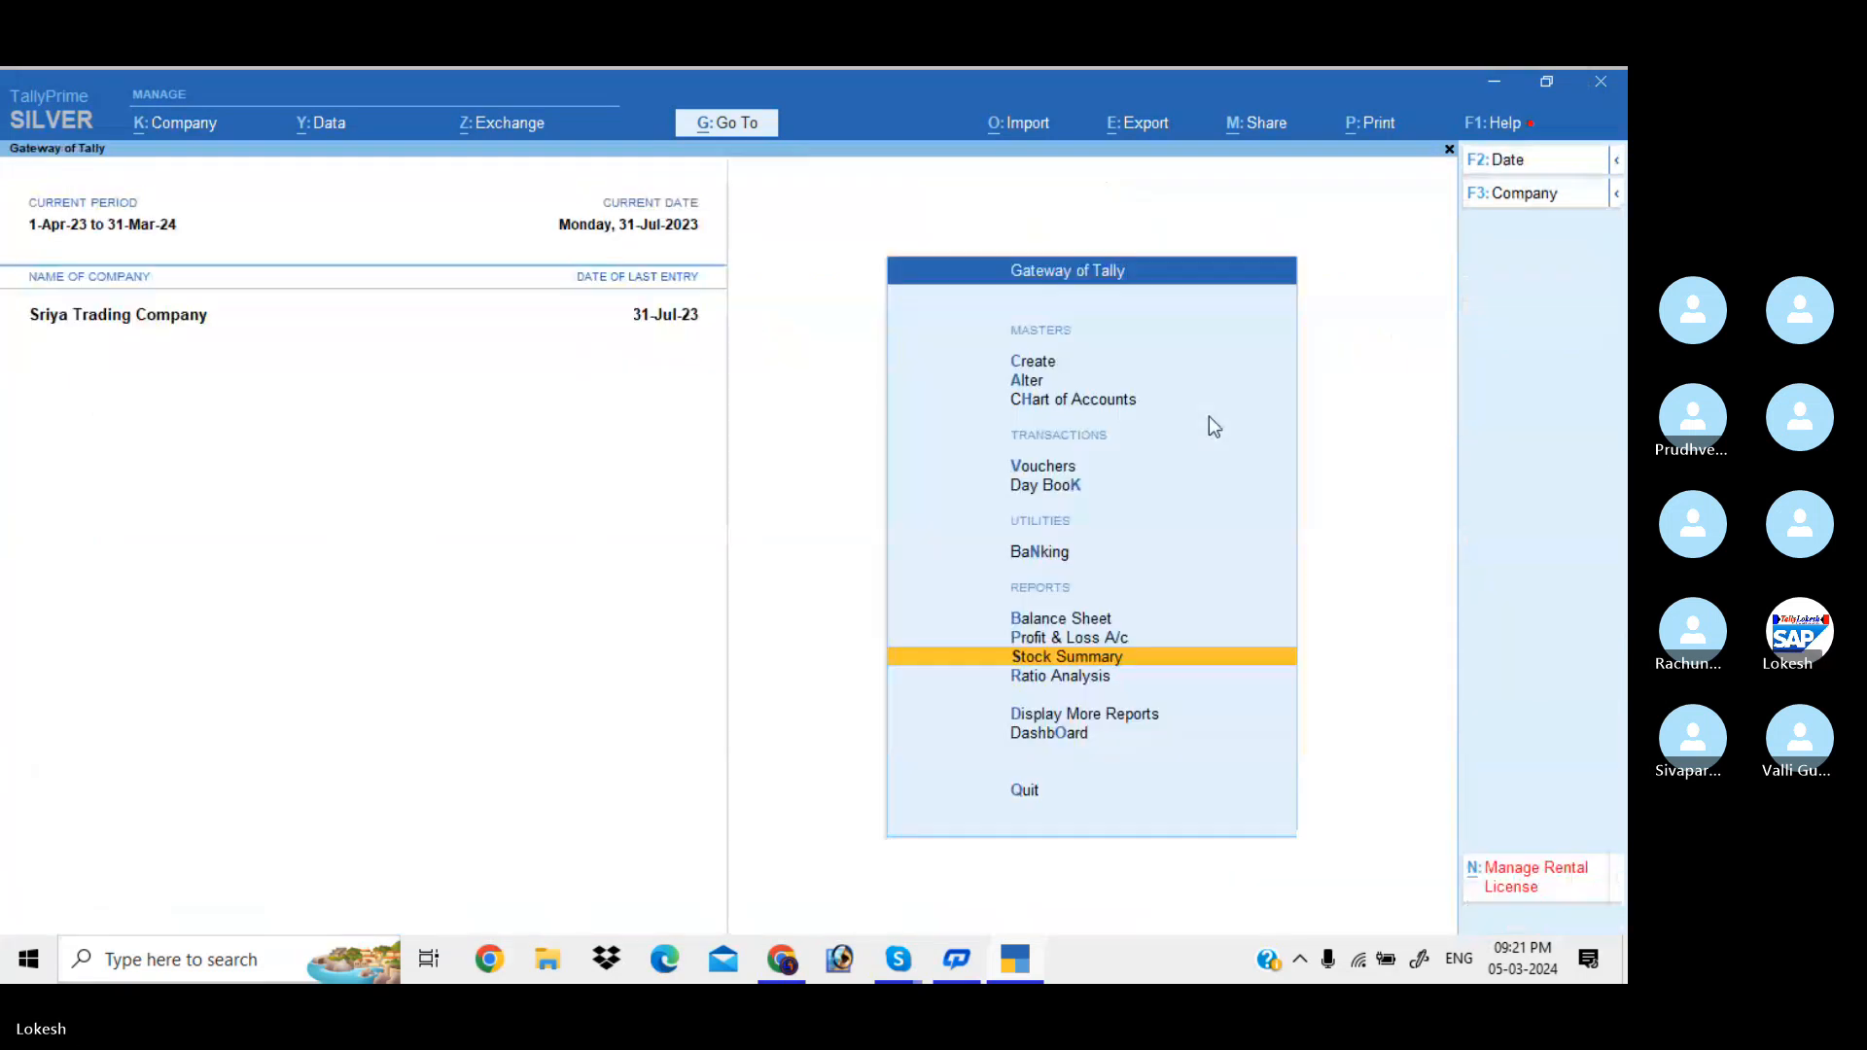
{"action": "key", "text": "Up"}
{"action": "key", "text": "Up"}
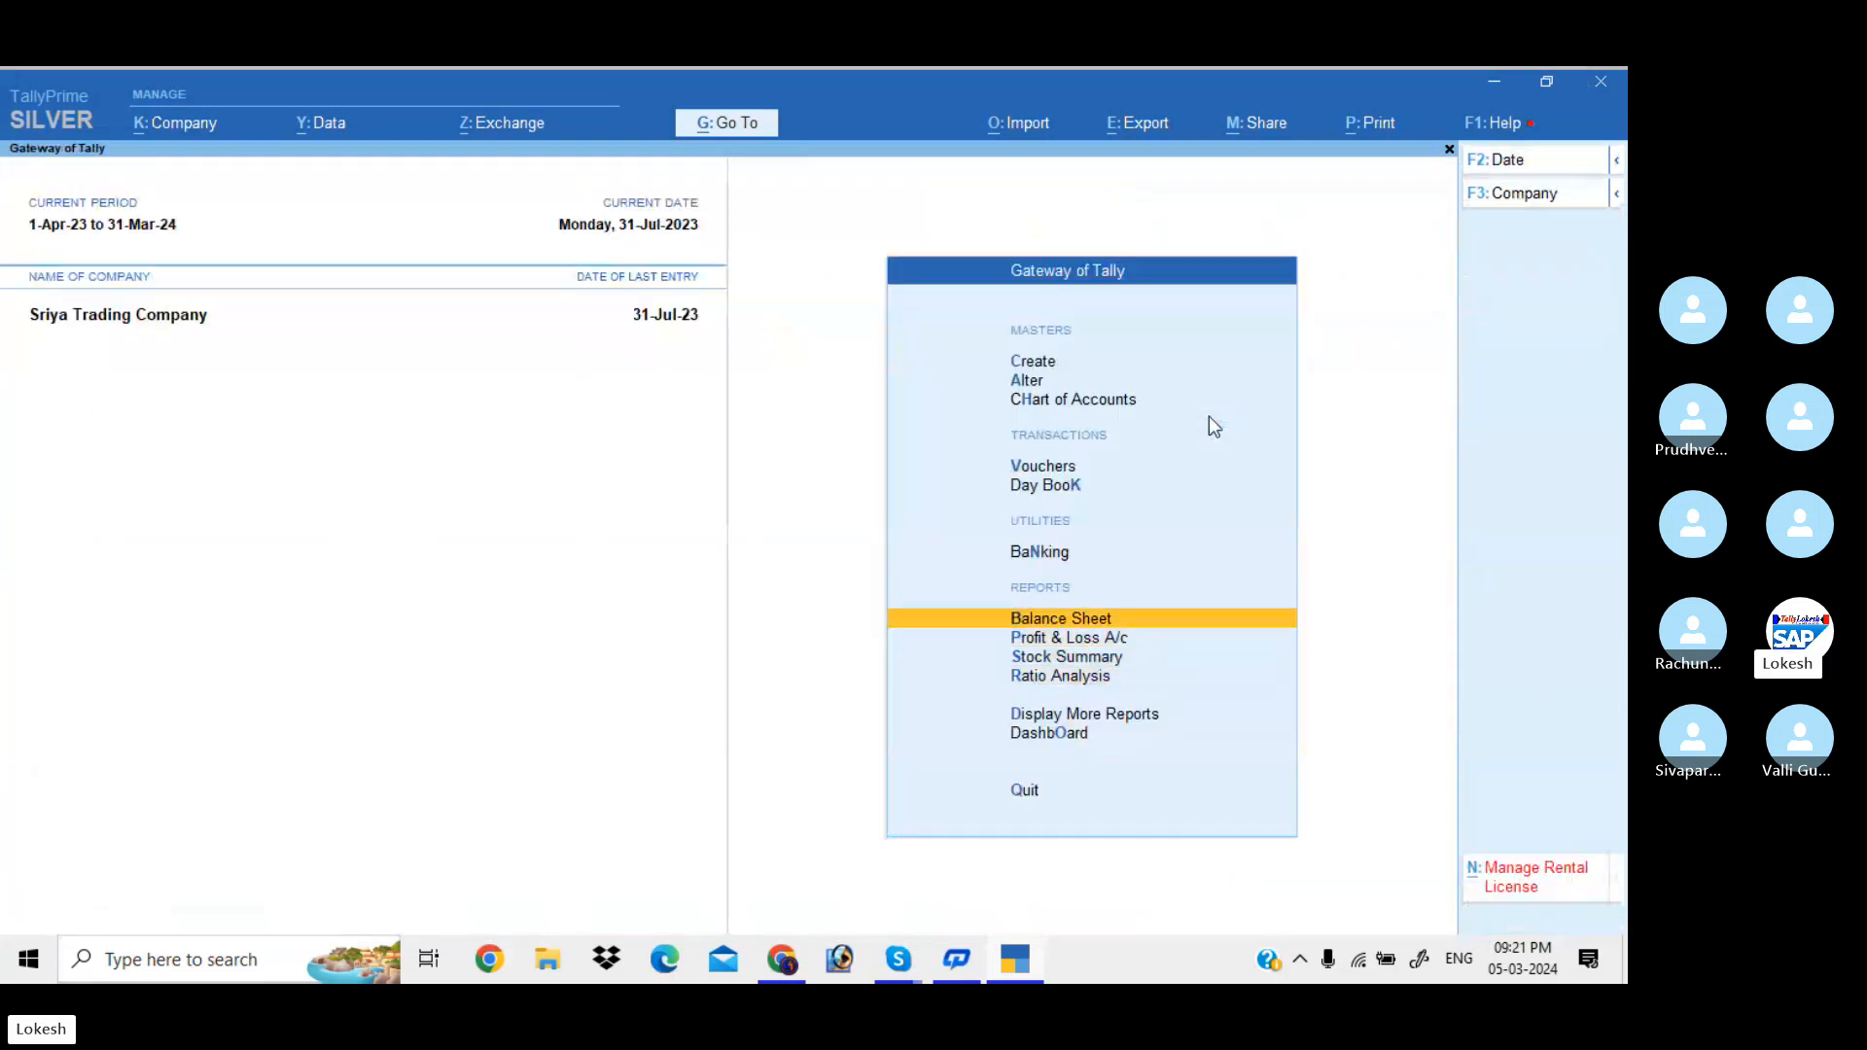
{"action": "key", "text": "Return"}
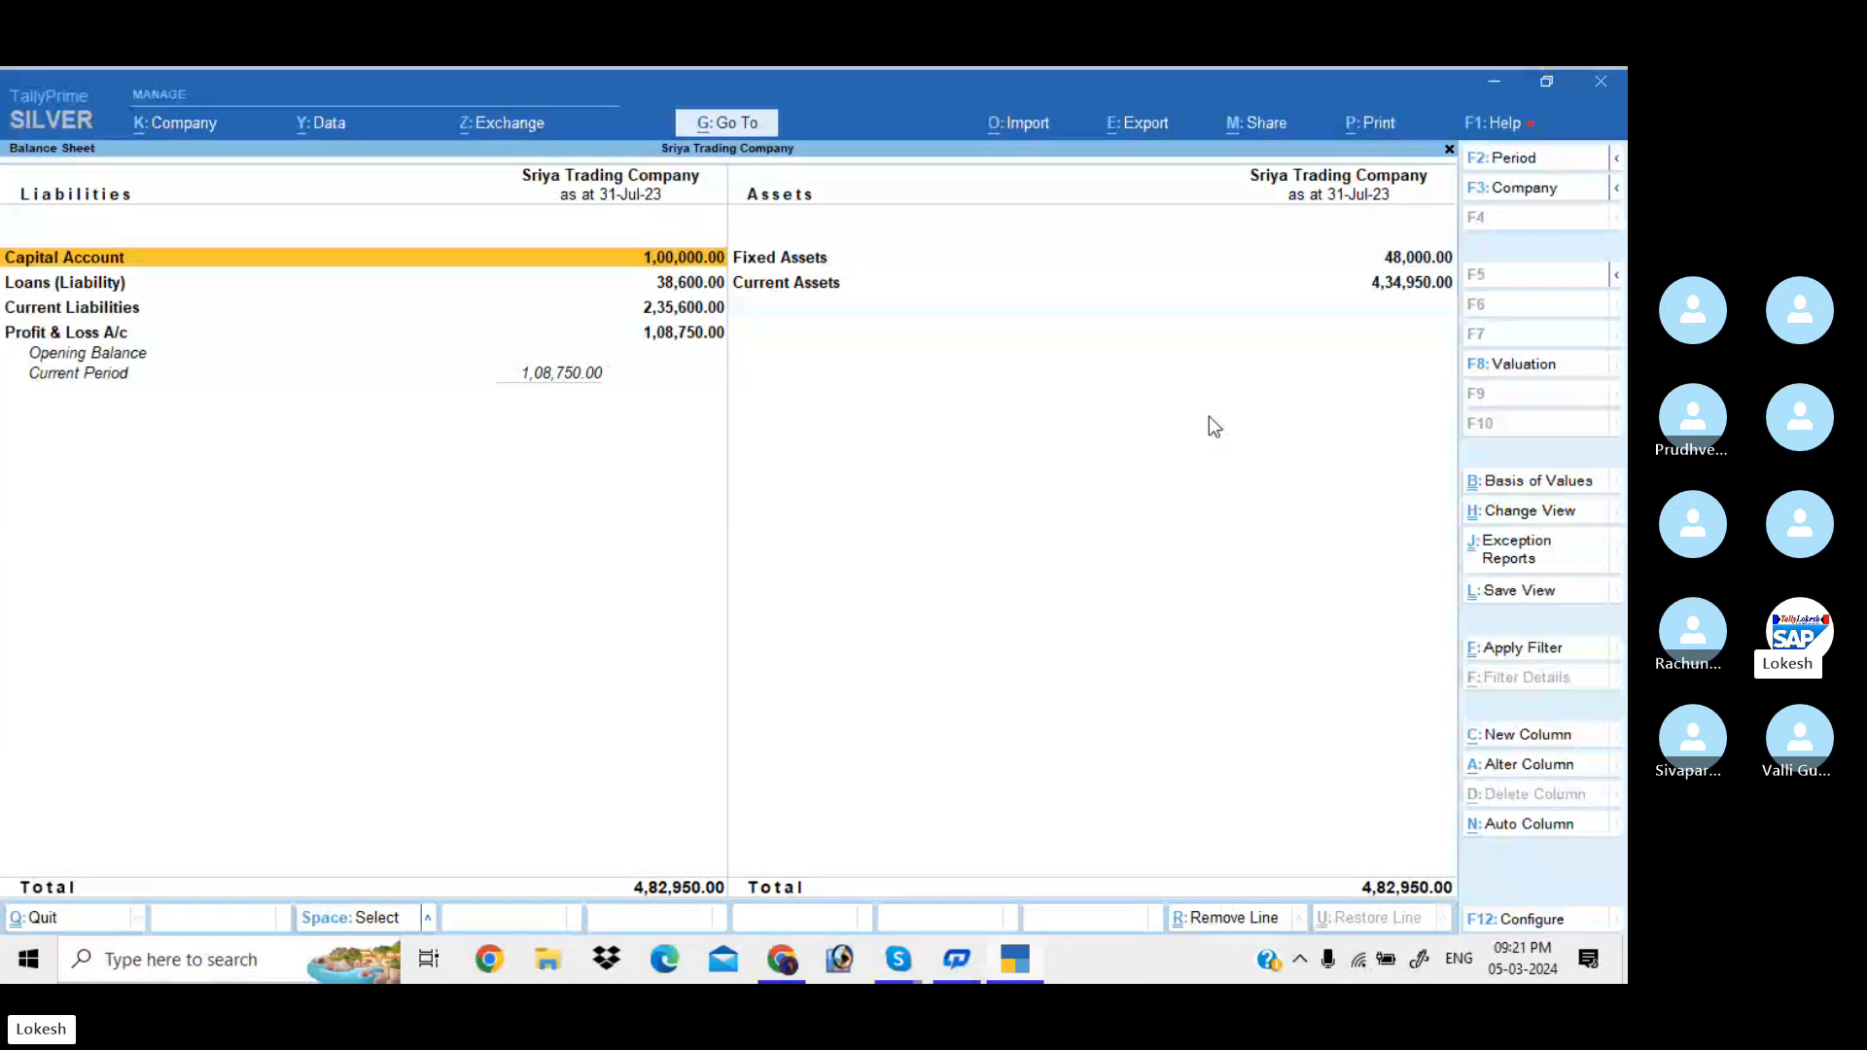
{"action": "key", "text": "alt+F5"}
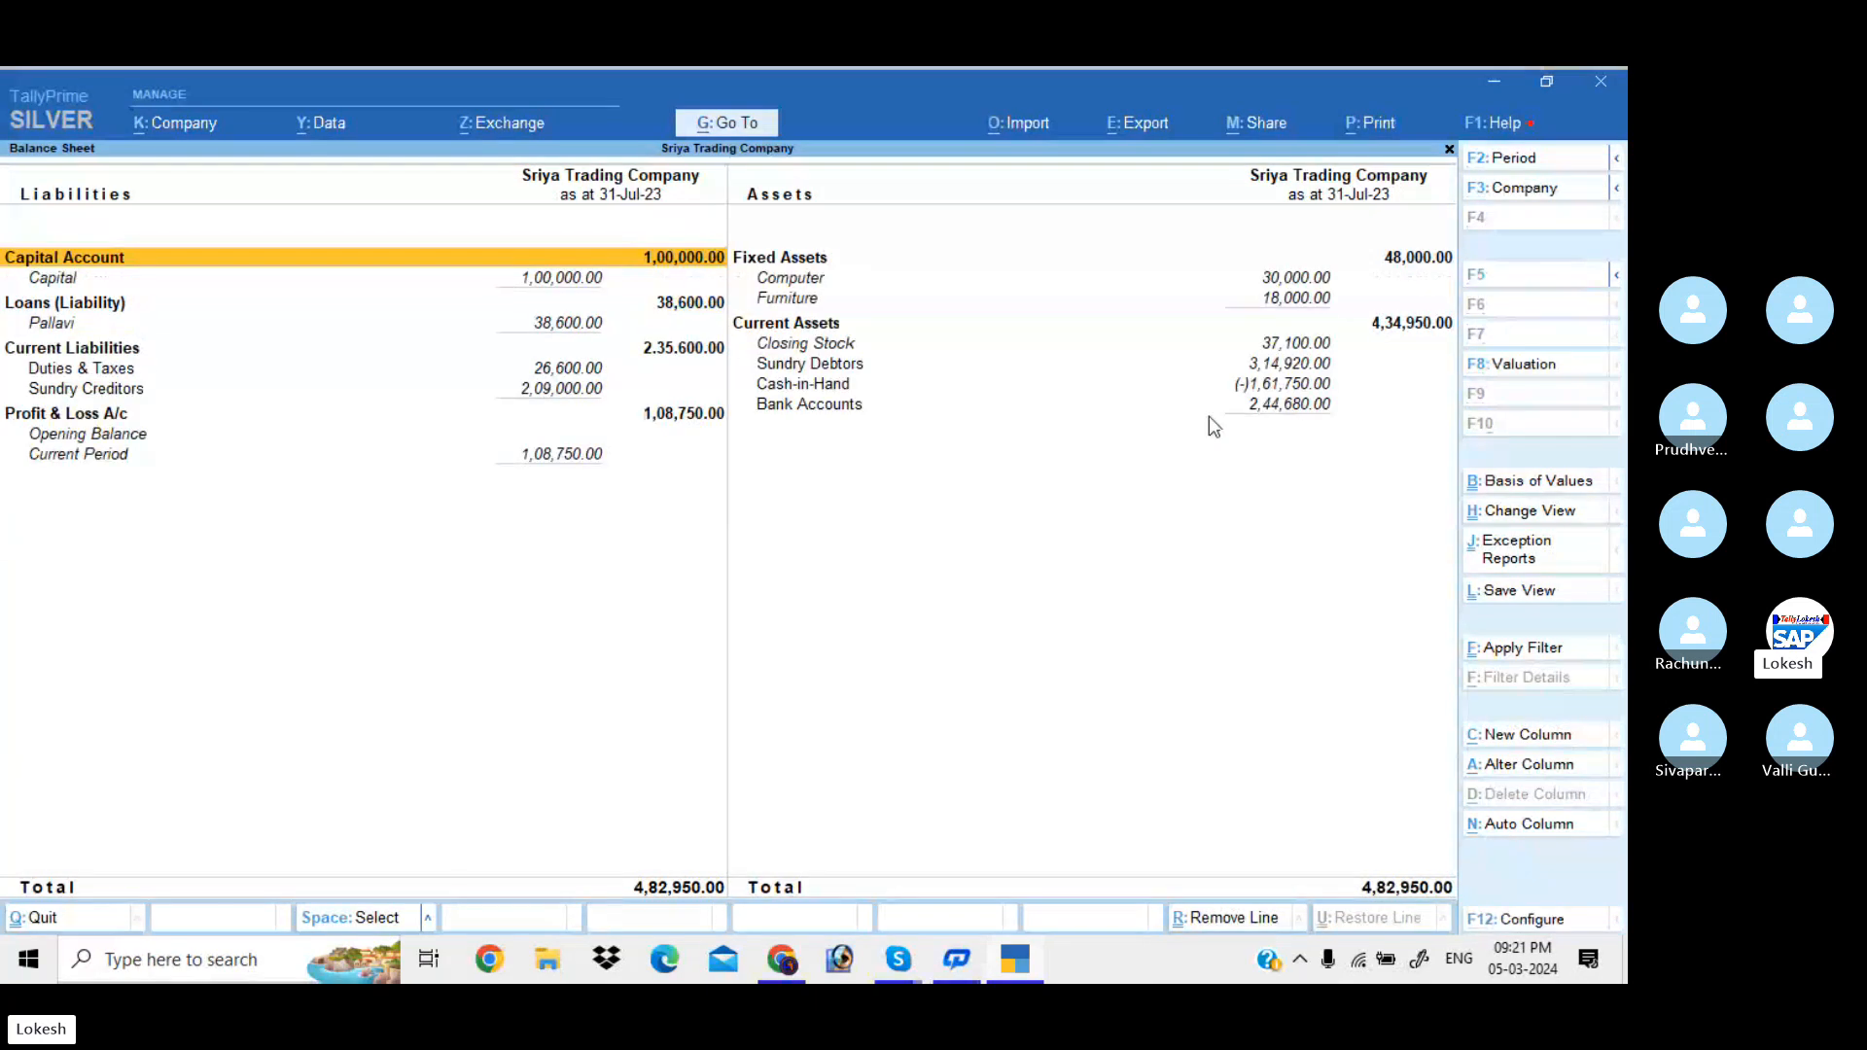
Open the export configuration for the current Balance Sheet and set its file format to Excel (Spreadsheet).
{"action": "left_click", "coordinate": [1147, 123]}
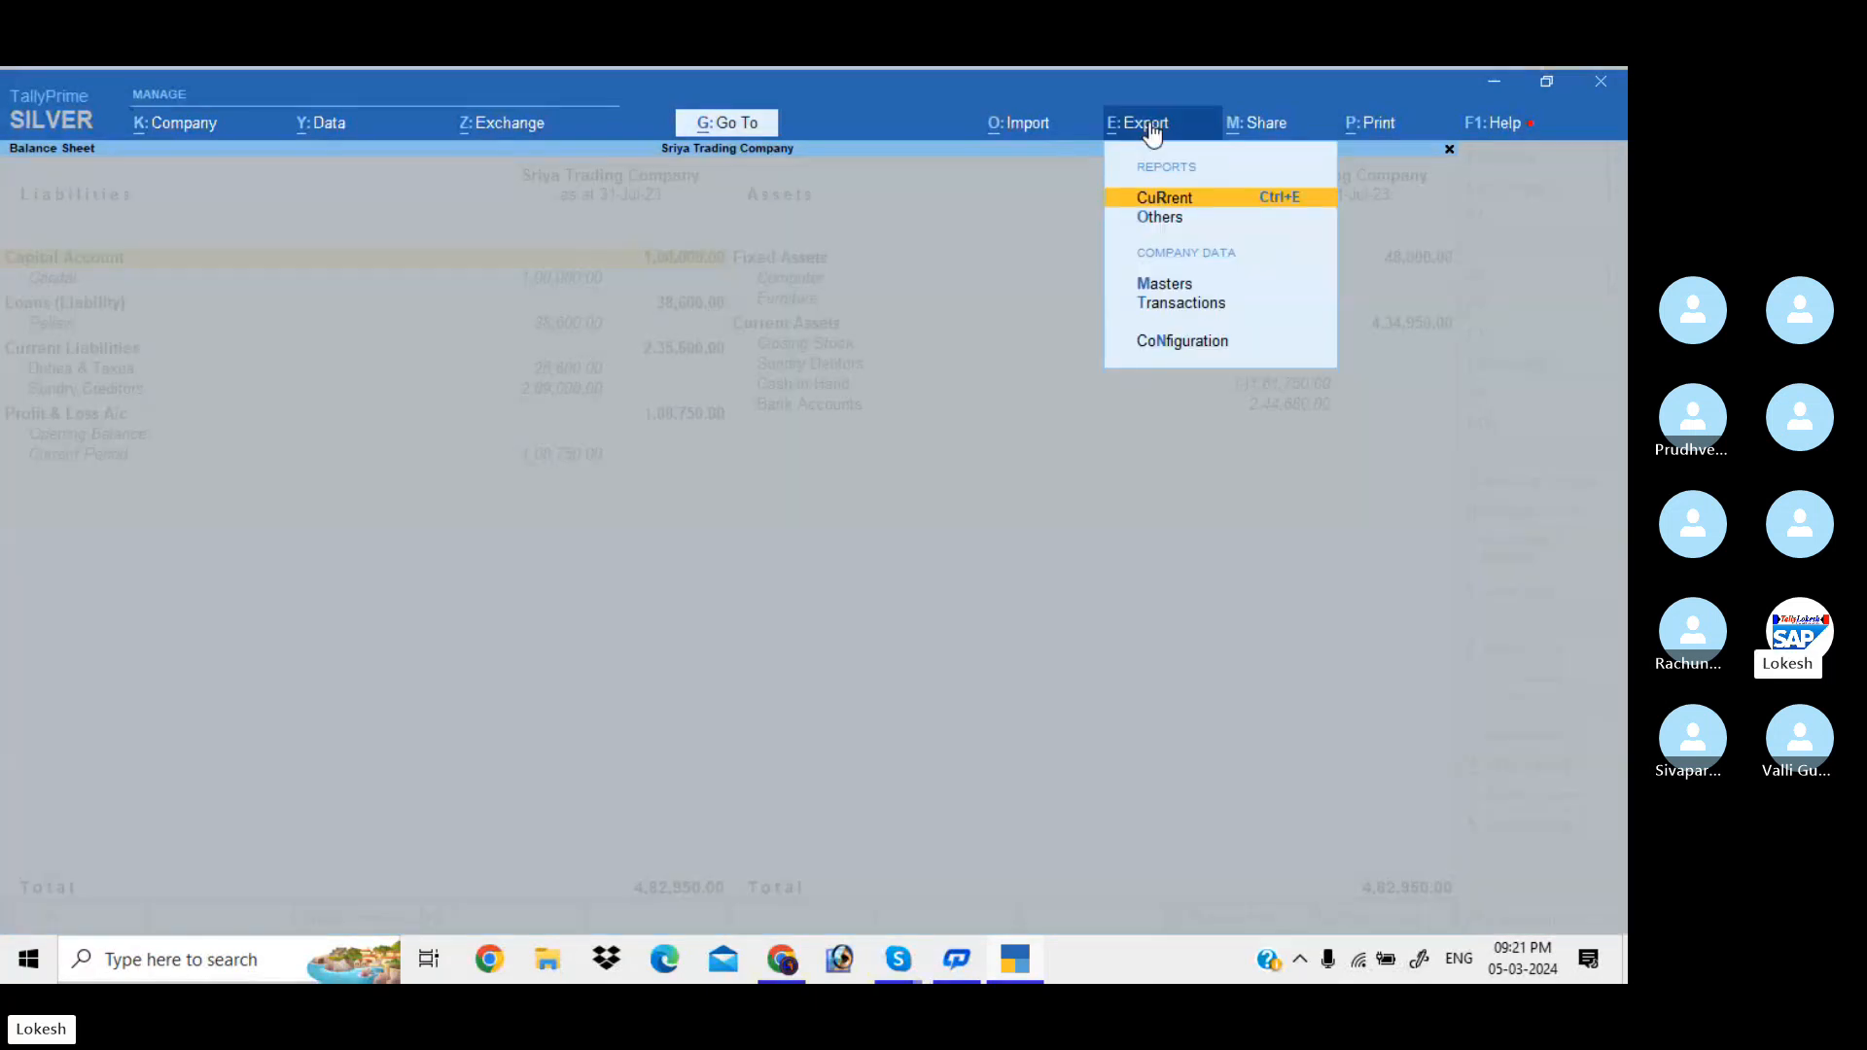
{"action": "left_click", "coordinate": [1209, 196]}
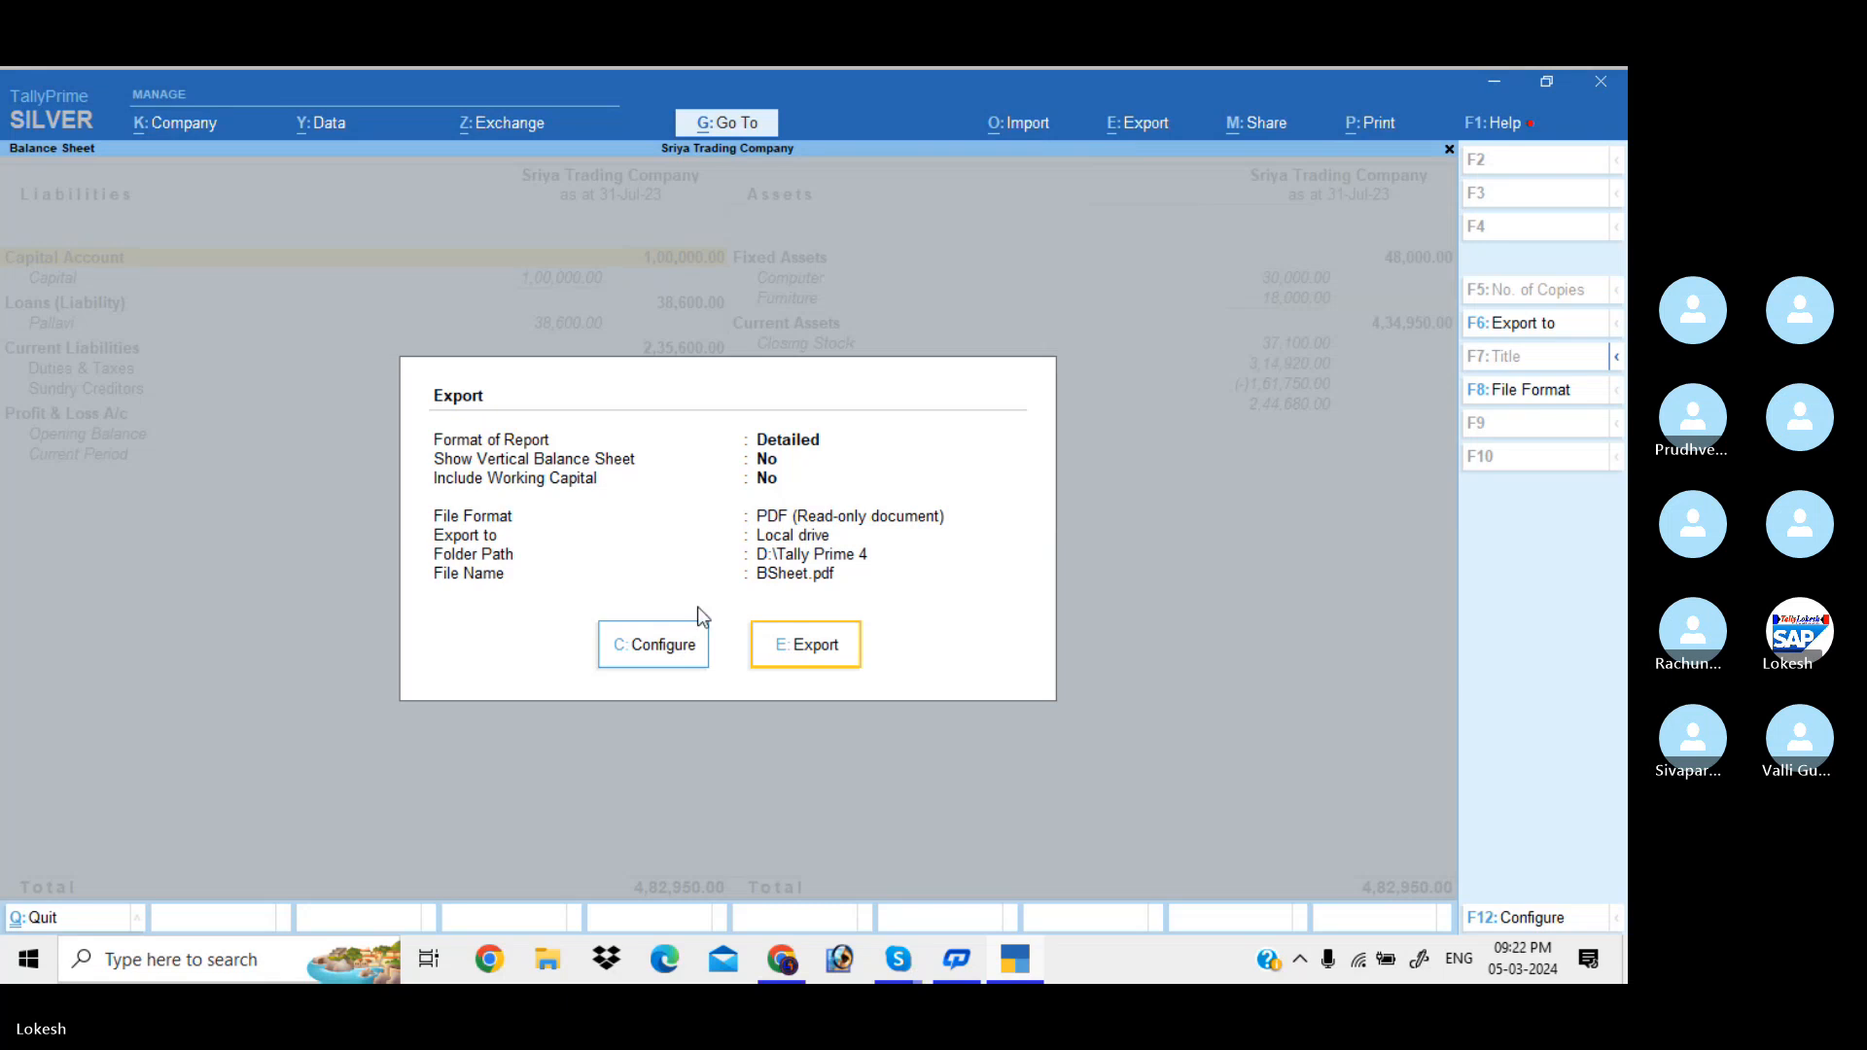
{"action": "left_click", "coordinate": [684, 649]}
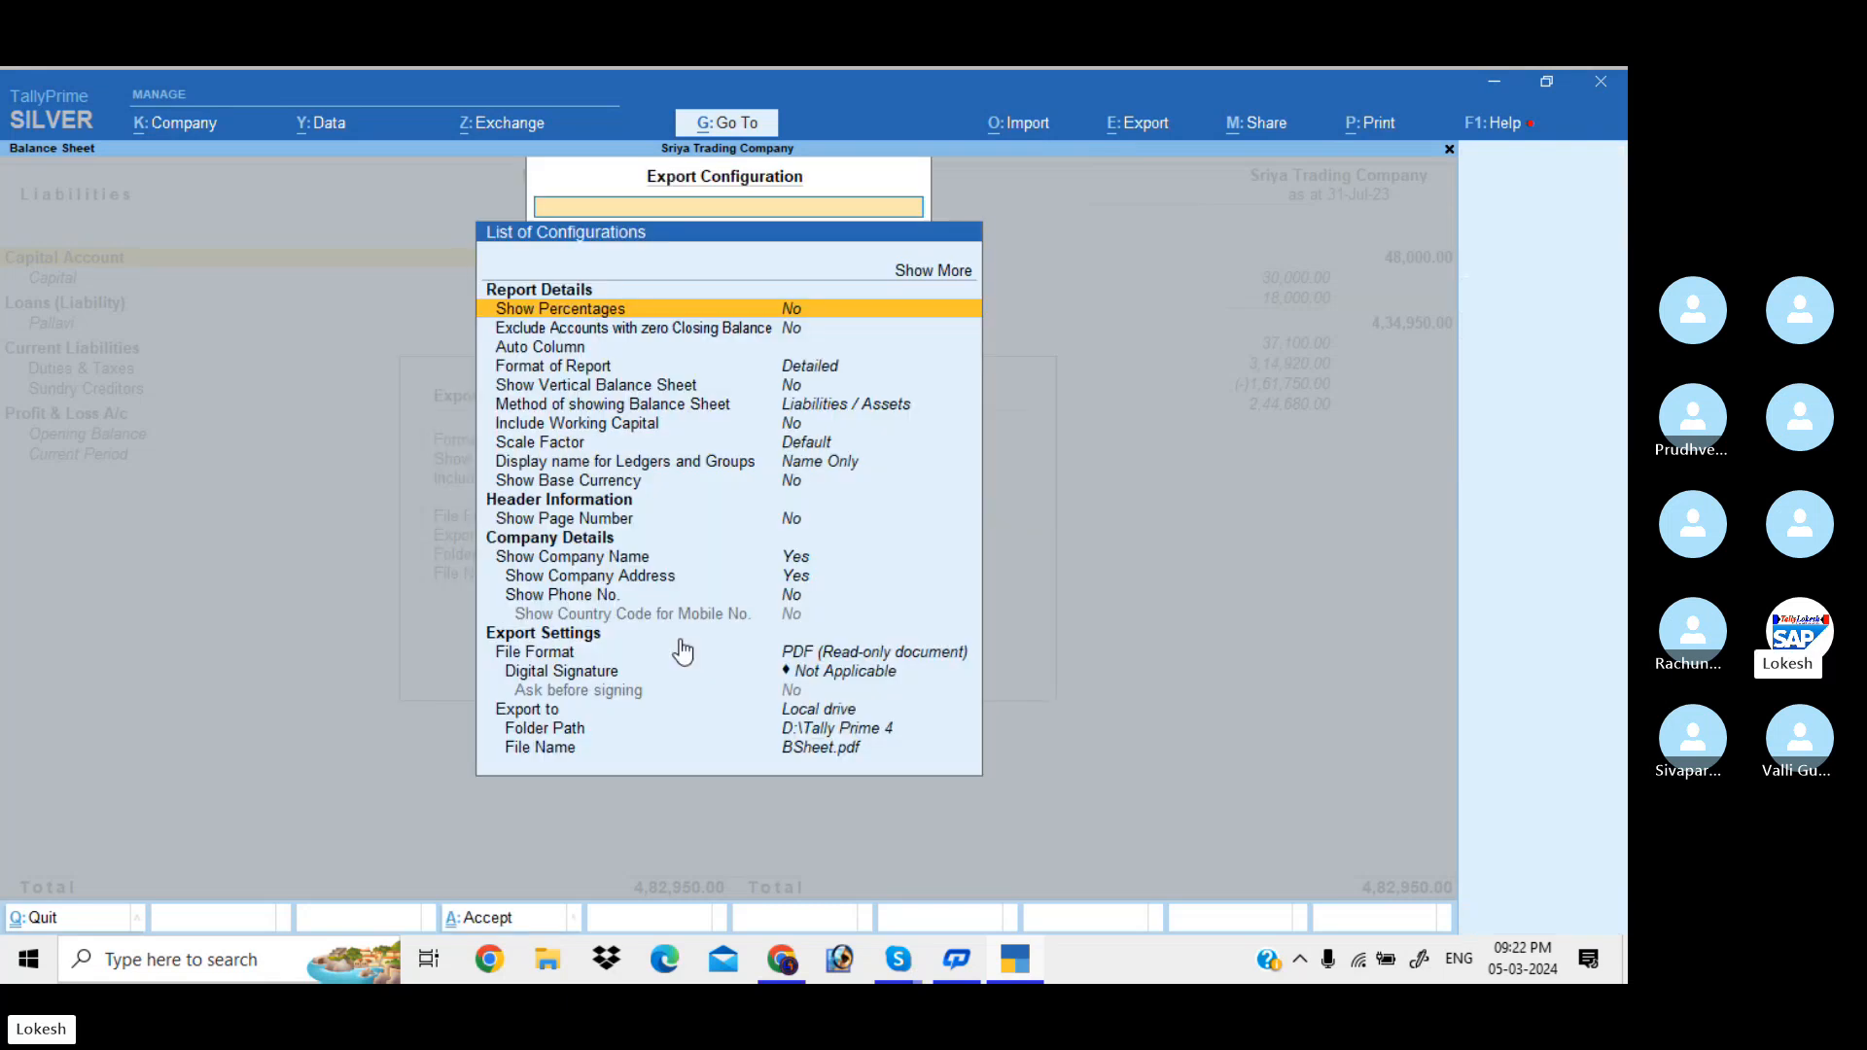
{"action": "left_click", "coordinate": [806, 658]}
{"action": "key", "text": "Return"}
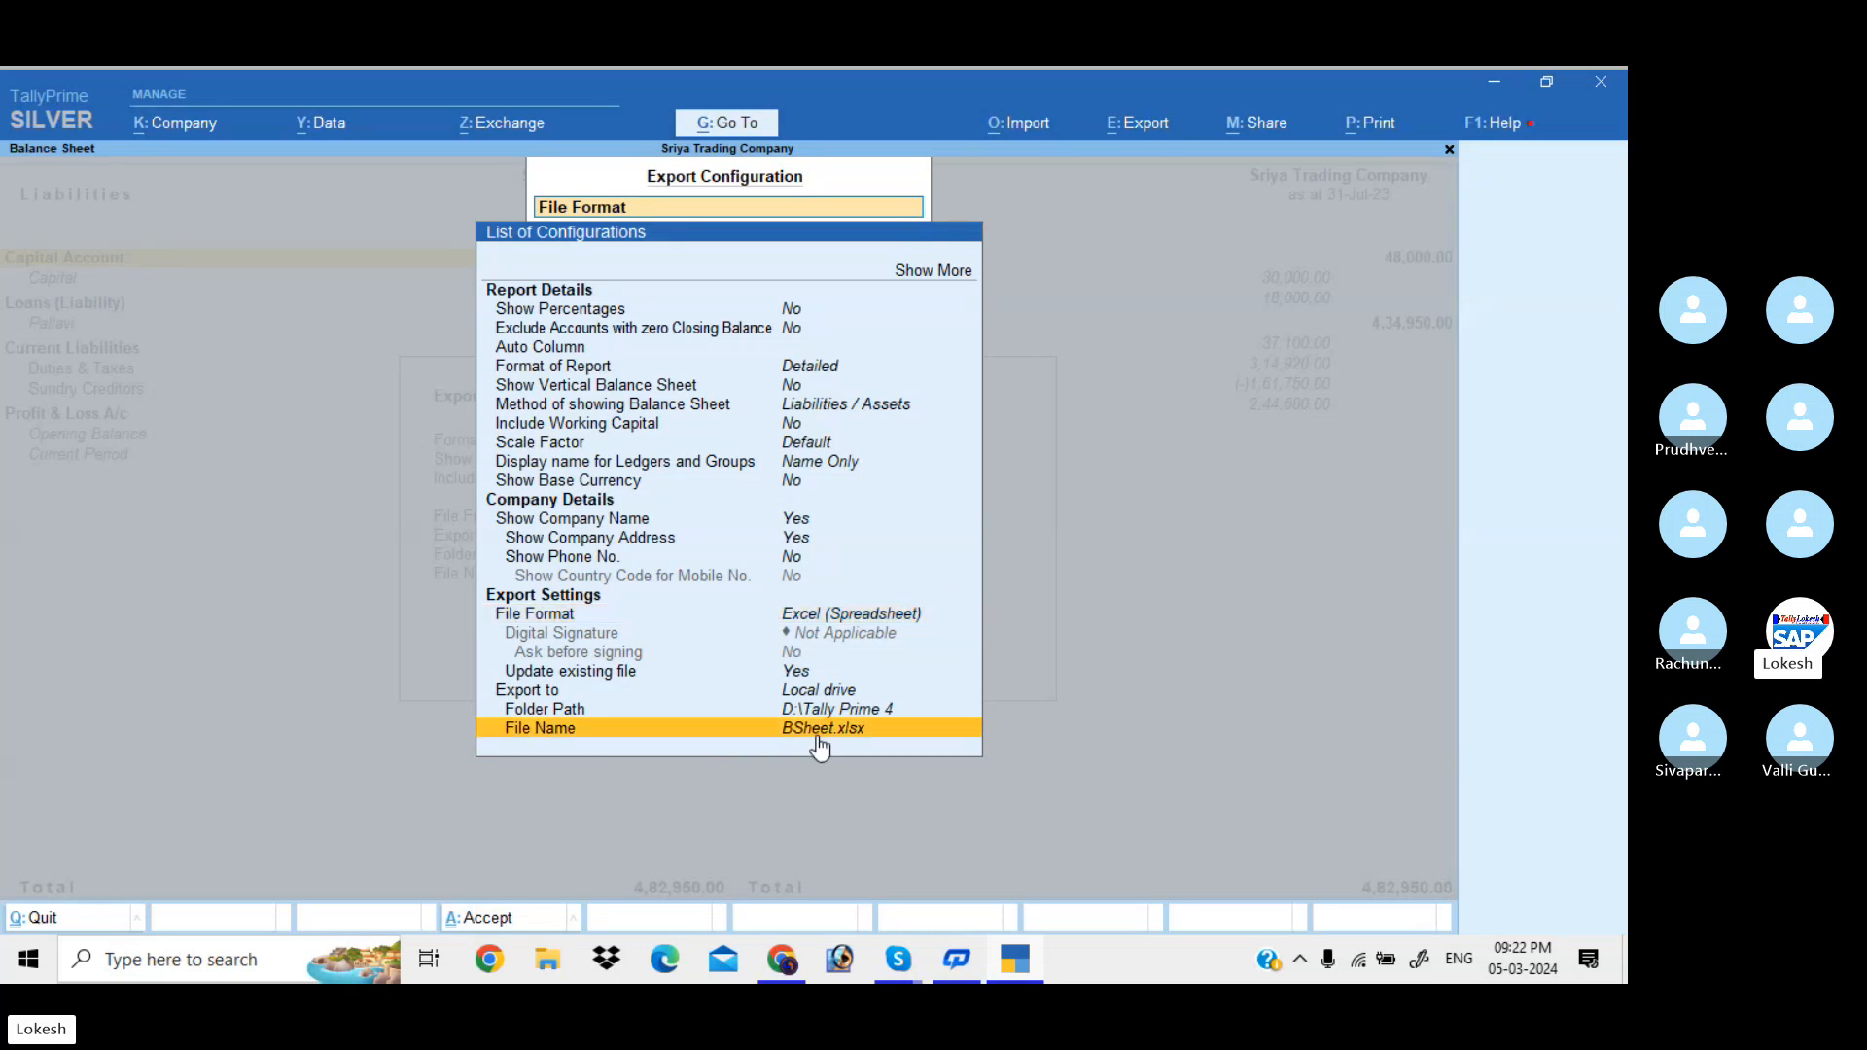
Export the Balance Sheet as BSheet.xlsx to D:\Tally Prime 4 and close the resulting workbook.
{"action": "key", "text": "Escape"}
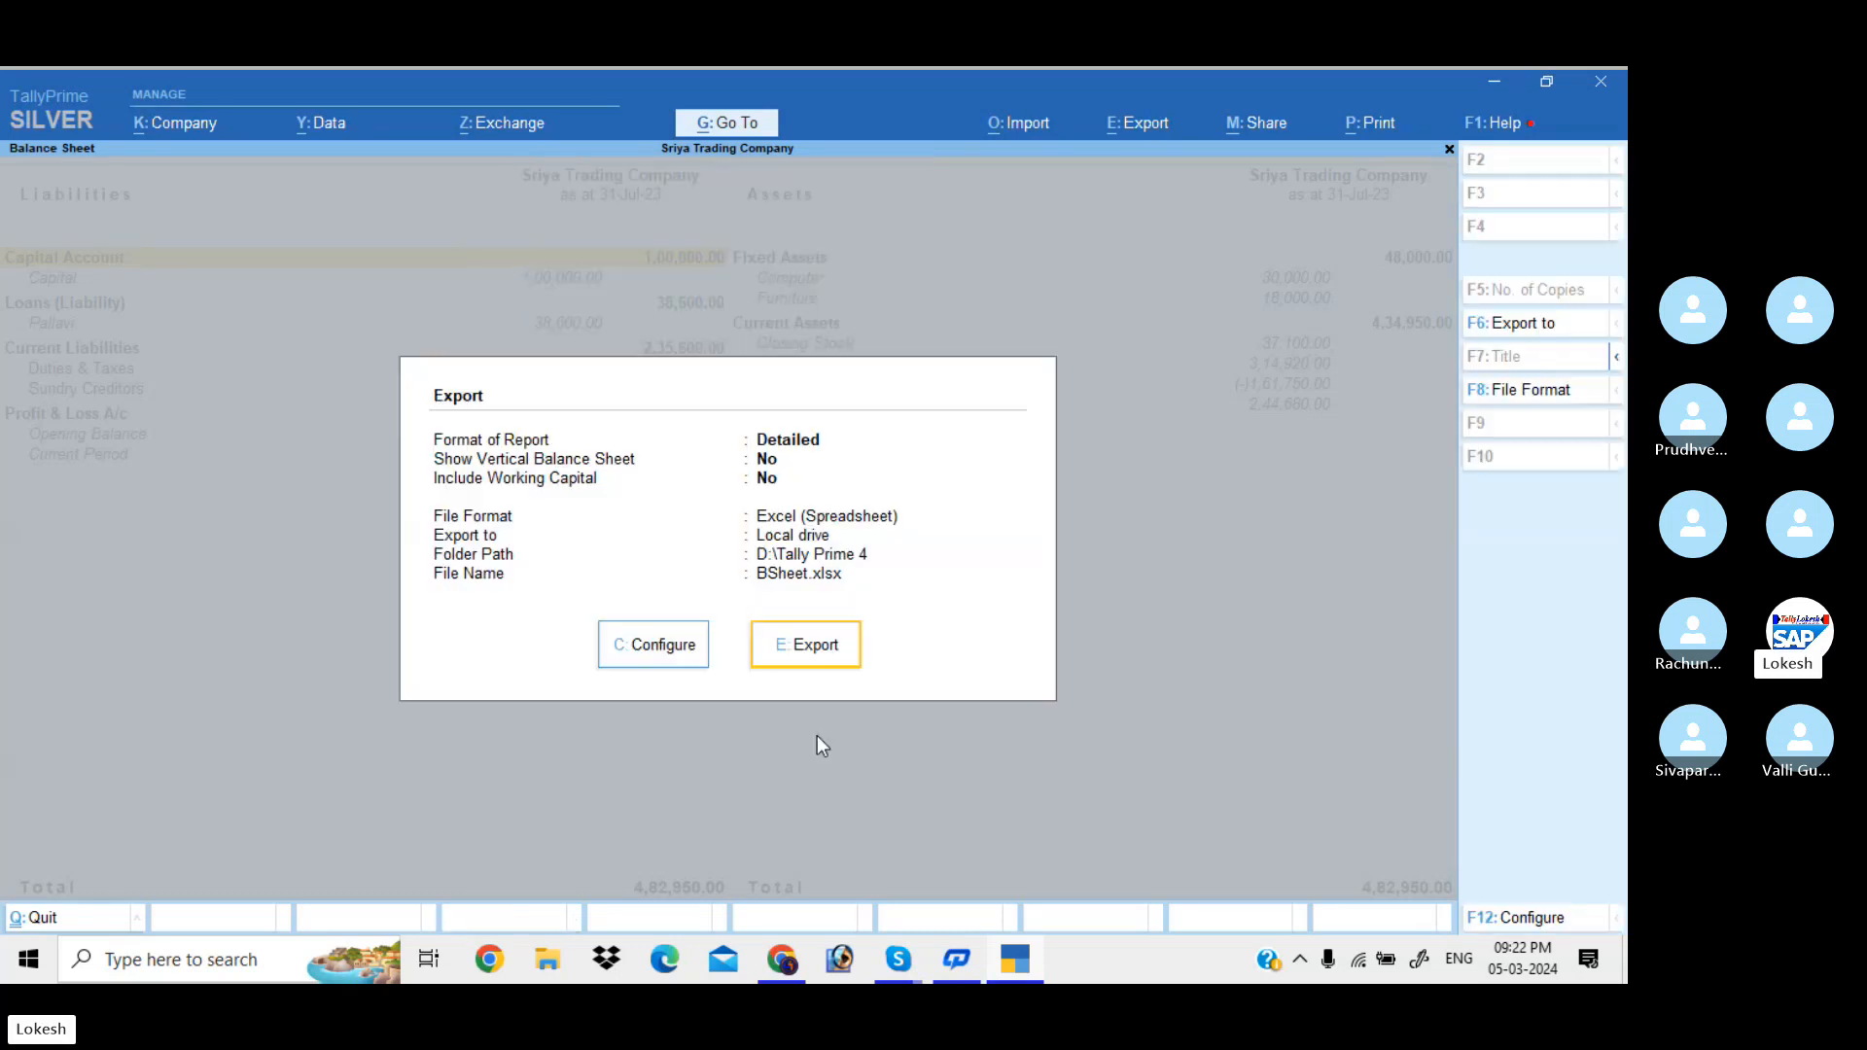
{"action": "left_click", "coordinate": [822, 649]}
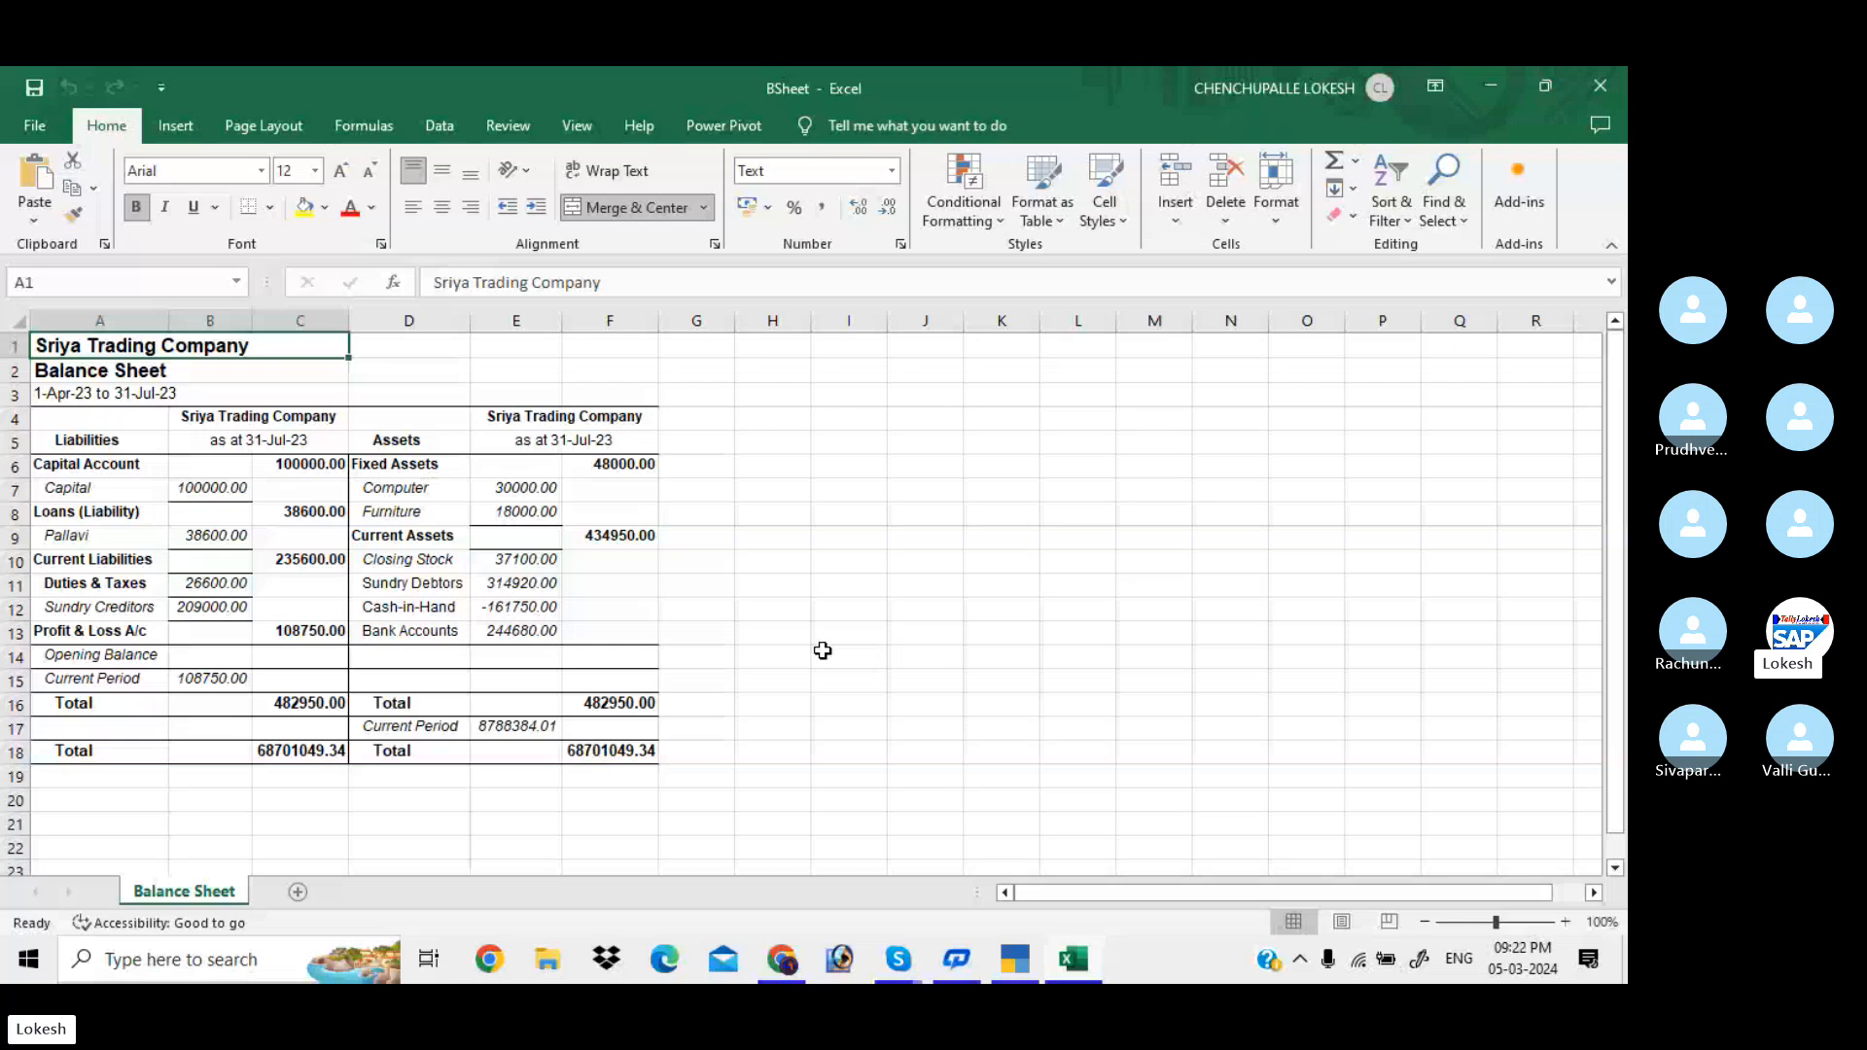
{"action": "left_click", "coordinate": [1603, 82]}
Open the export configuration for the current Balance Sheet and set its file format to JPEG (Image).
{"action": "left_click", "coordinate": [1147, 126]}
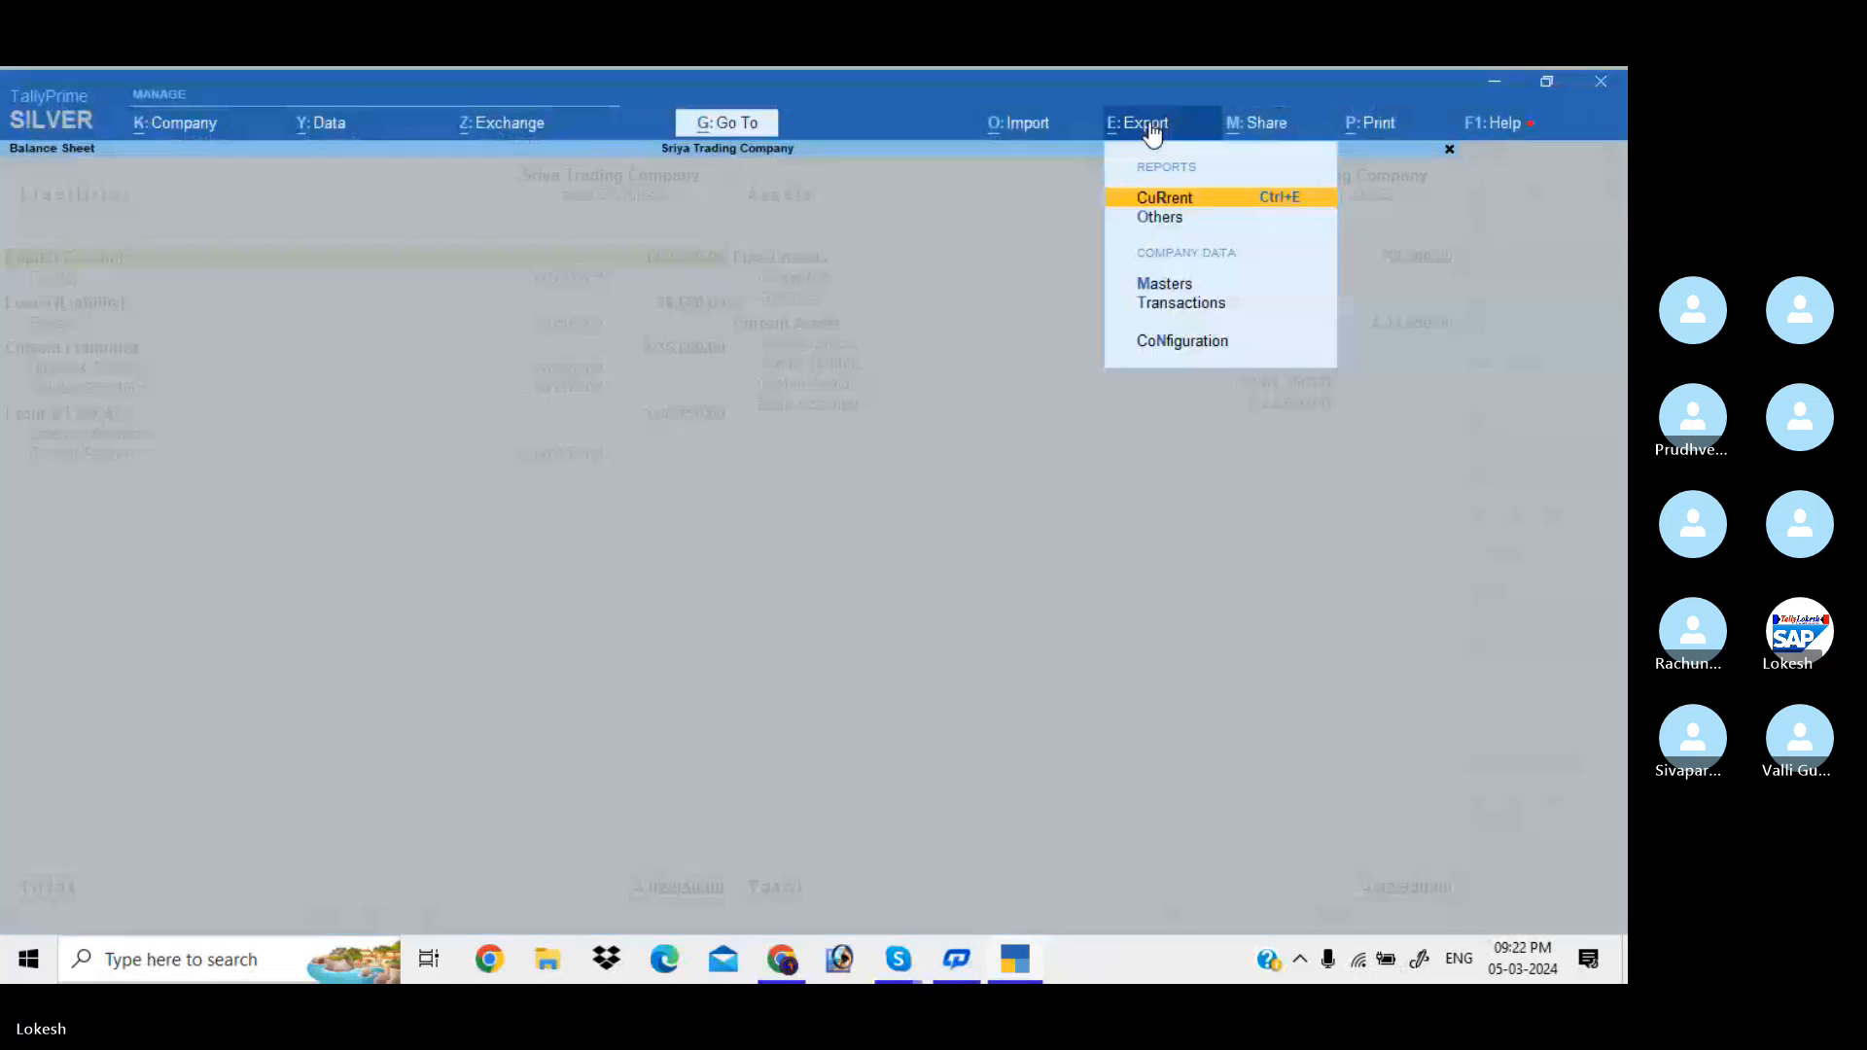
{"action": "left_click", "coordinate": [1167, 201]}
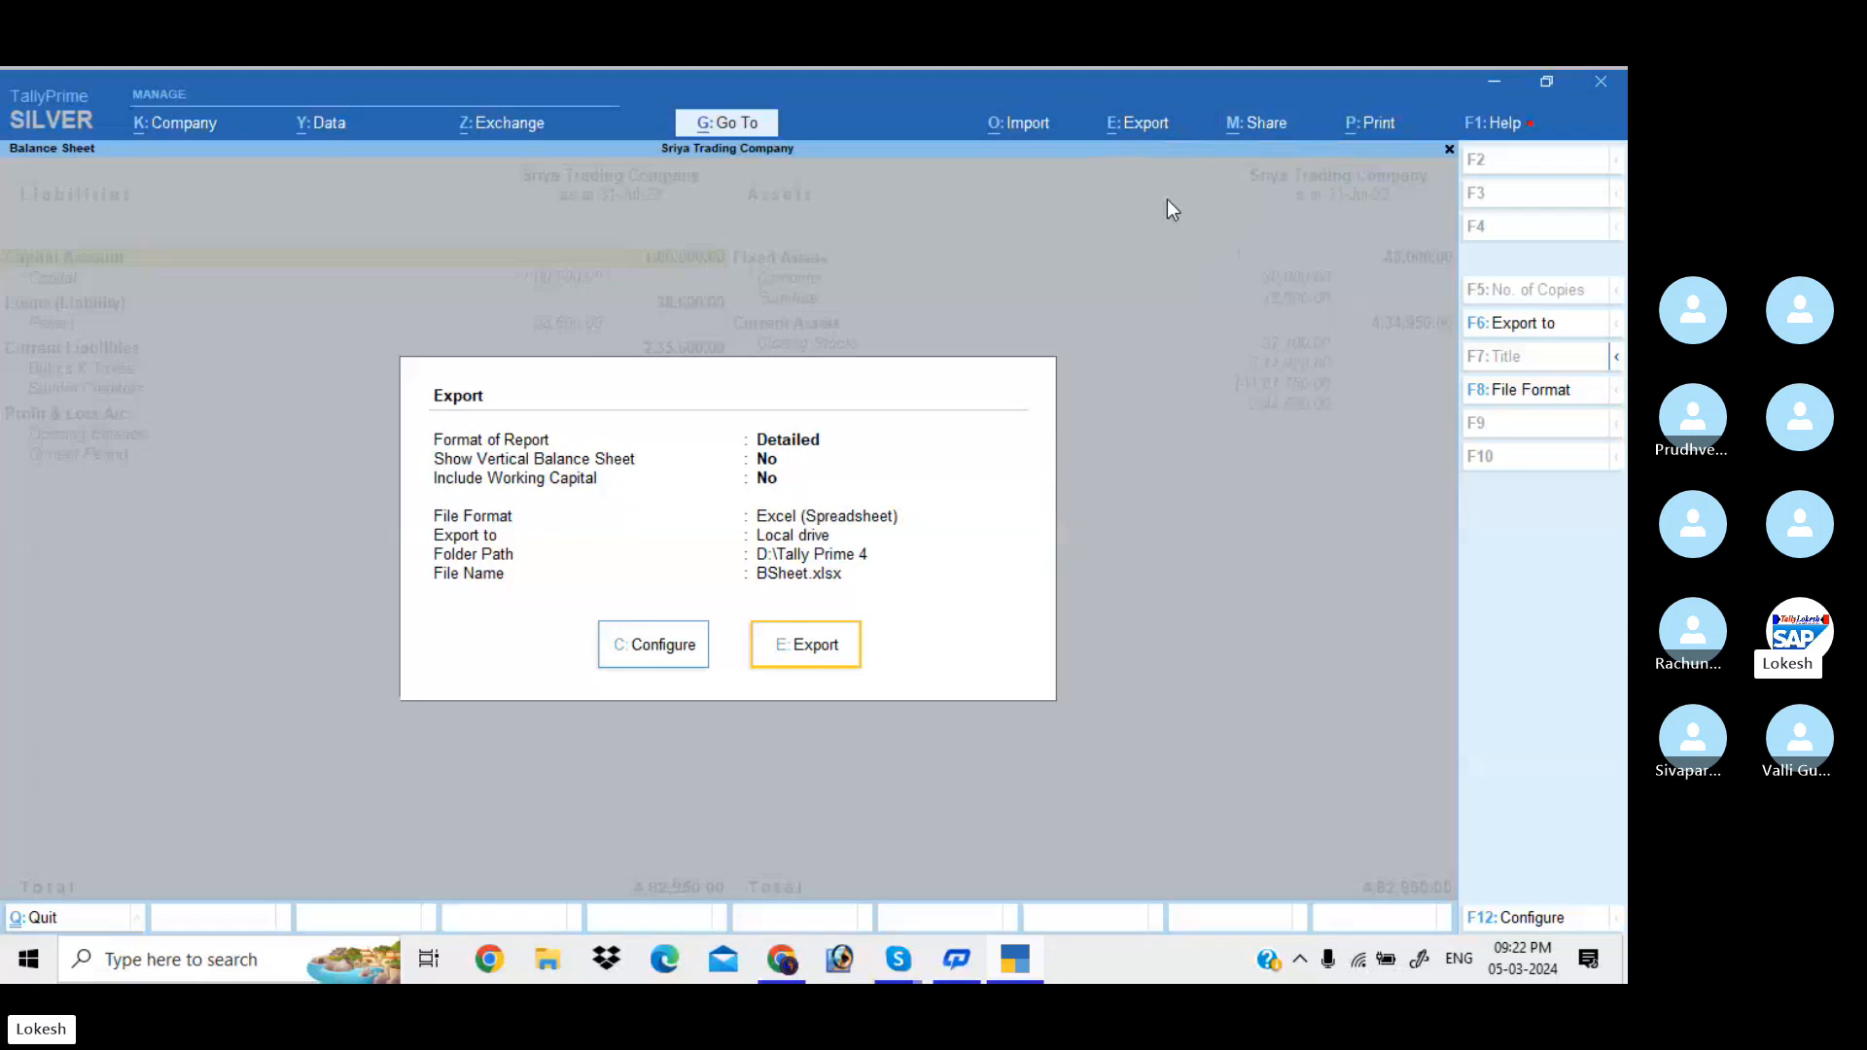
{"action": "left_click", "coordinate": [687, 651]}
{"action": "left_click", "coordinate": [819, 620]}
{"action": "left_click", "coordinate": [820, 620]}
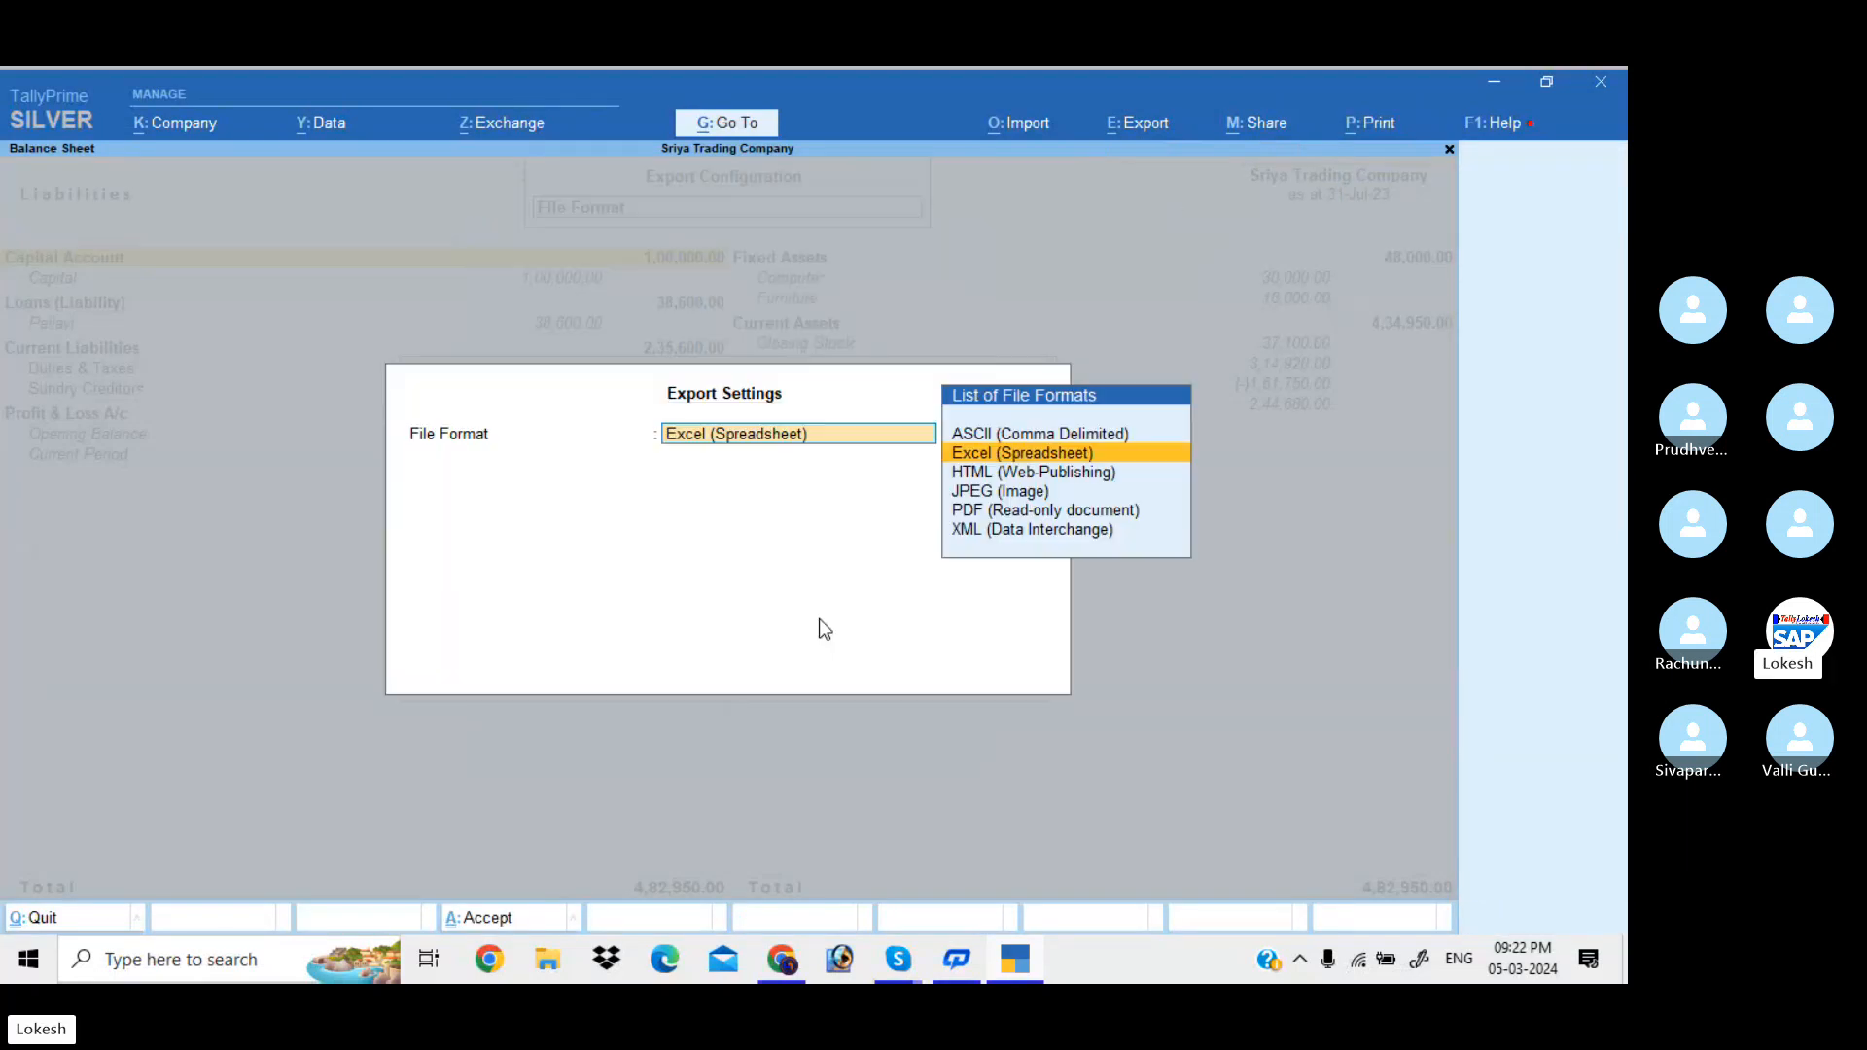
{"action": "key", "text": "Down"}
{"action": "key", "text": "Down"}
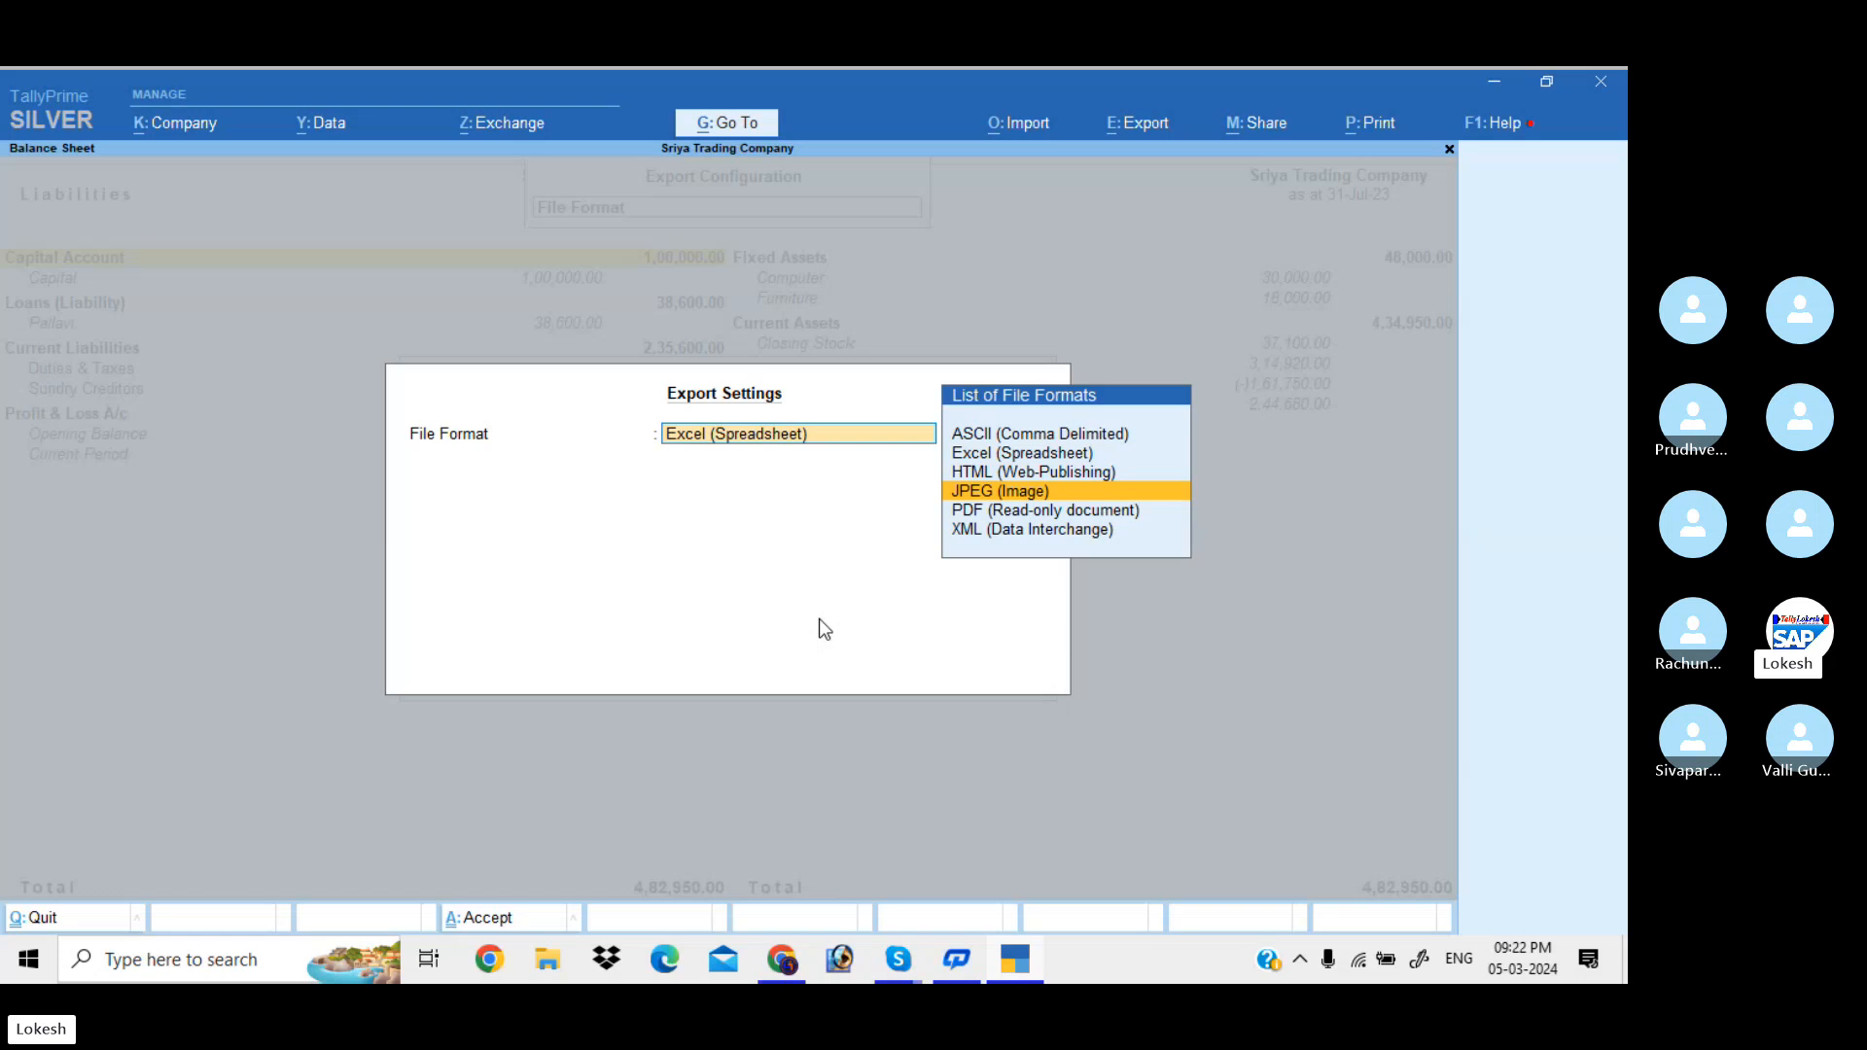
{"action": "key", "text": "Return"}
{"action": "key", "text": "Escape"}
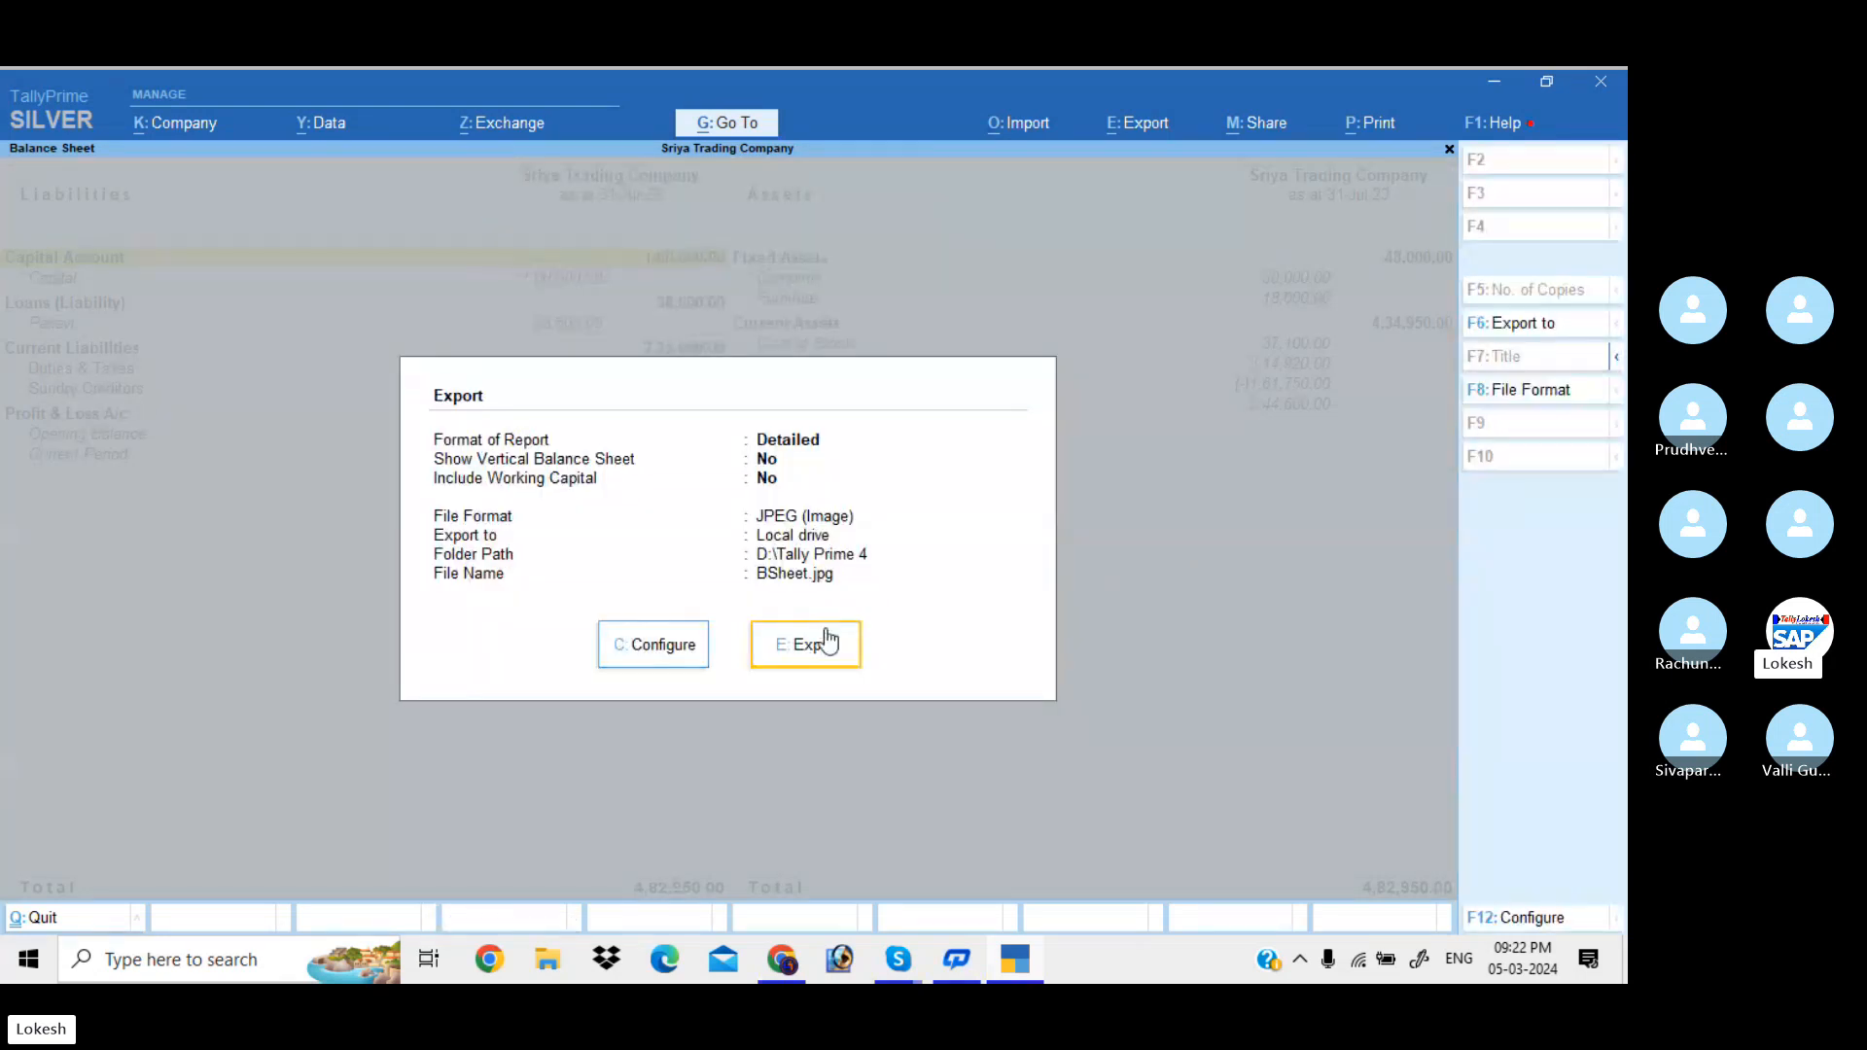
Export the Balance Sheet as BSheet.jpg to D:\Tally Prime 4, overwriting any existing file, and close the image after viewing it enlarged.
{"action": "left_click", "coordinate": [825, 642]}
{"action": "key", "text": "y"}
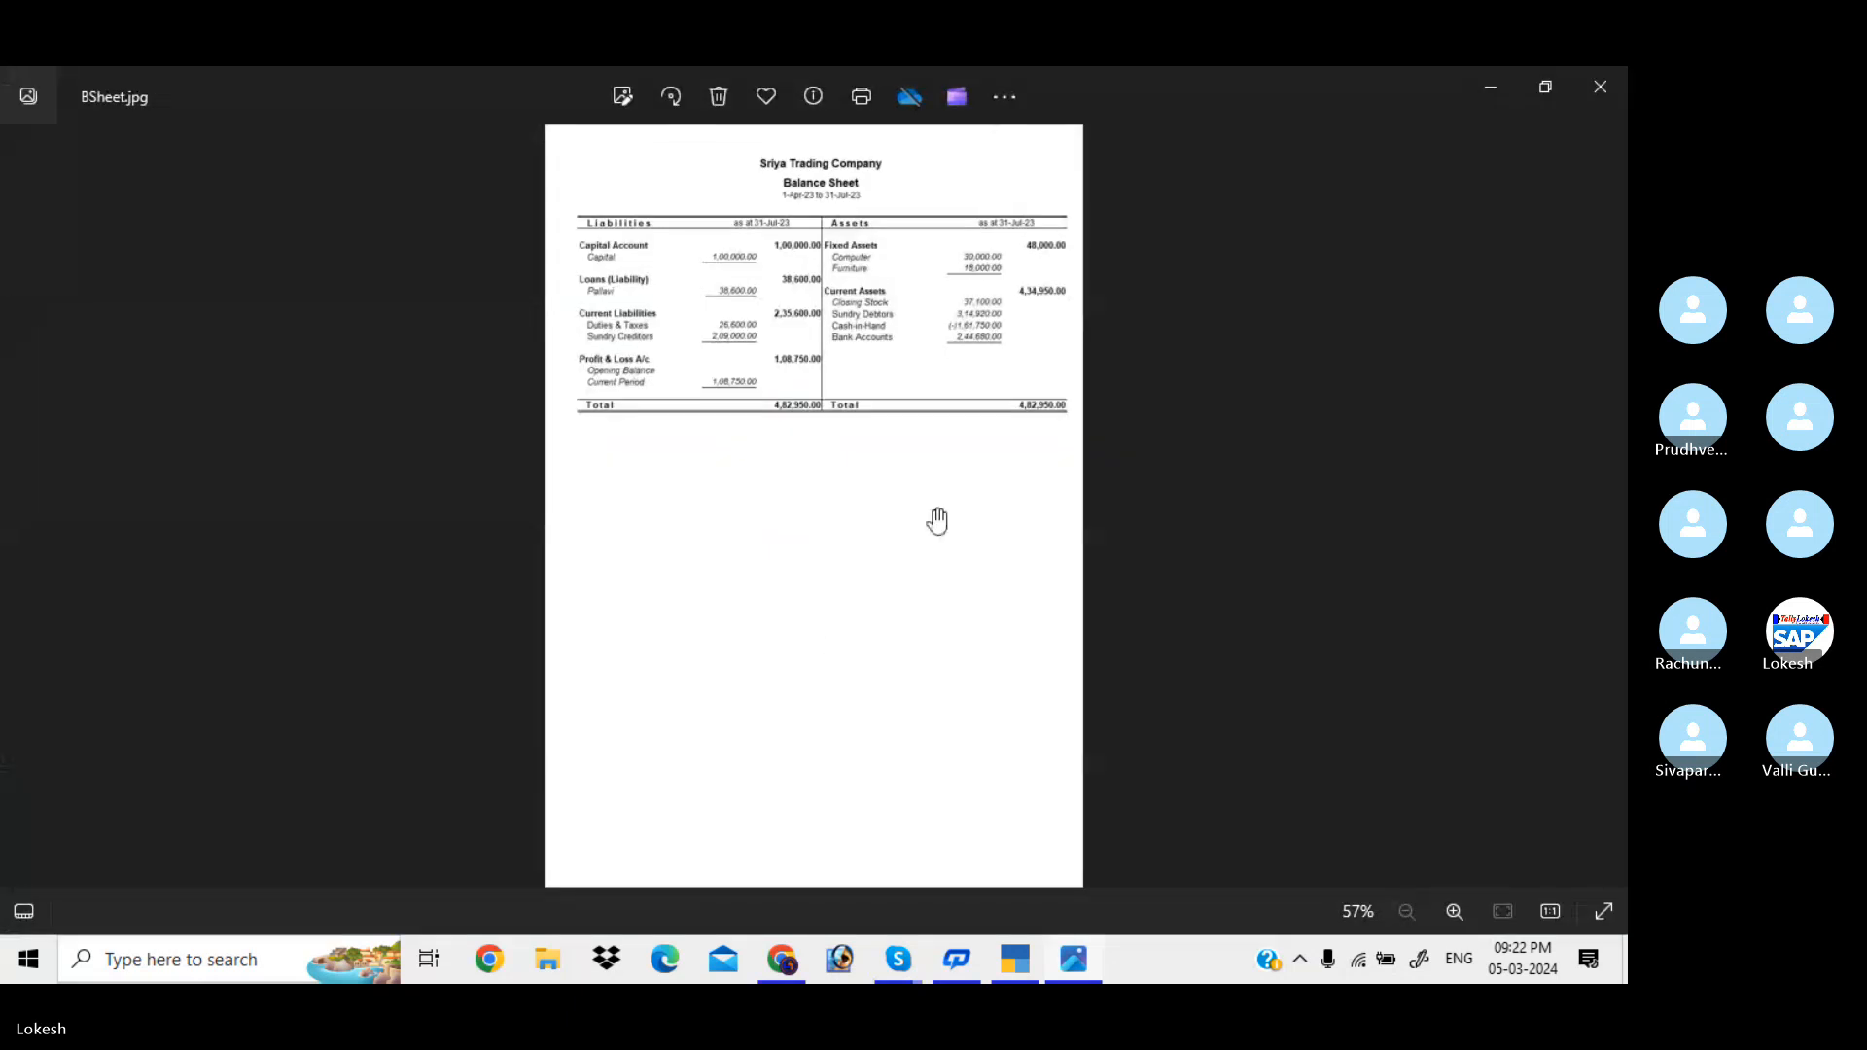
{"action": "scroll", "coordinate": [939, 521], "scroll_direction": "up", "scroll_amount": 3}
{"action": "left_click_drag", "start_coordinate": [959, 563], "coordinate": [934, 822]}
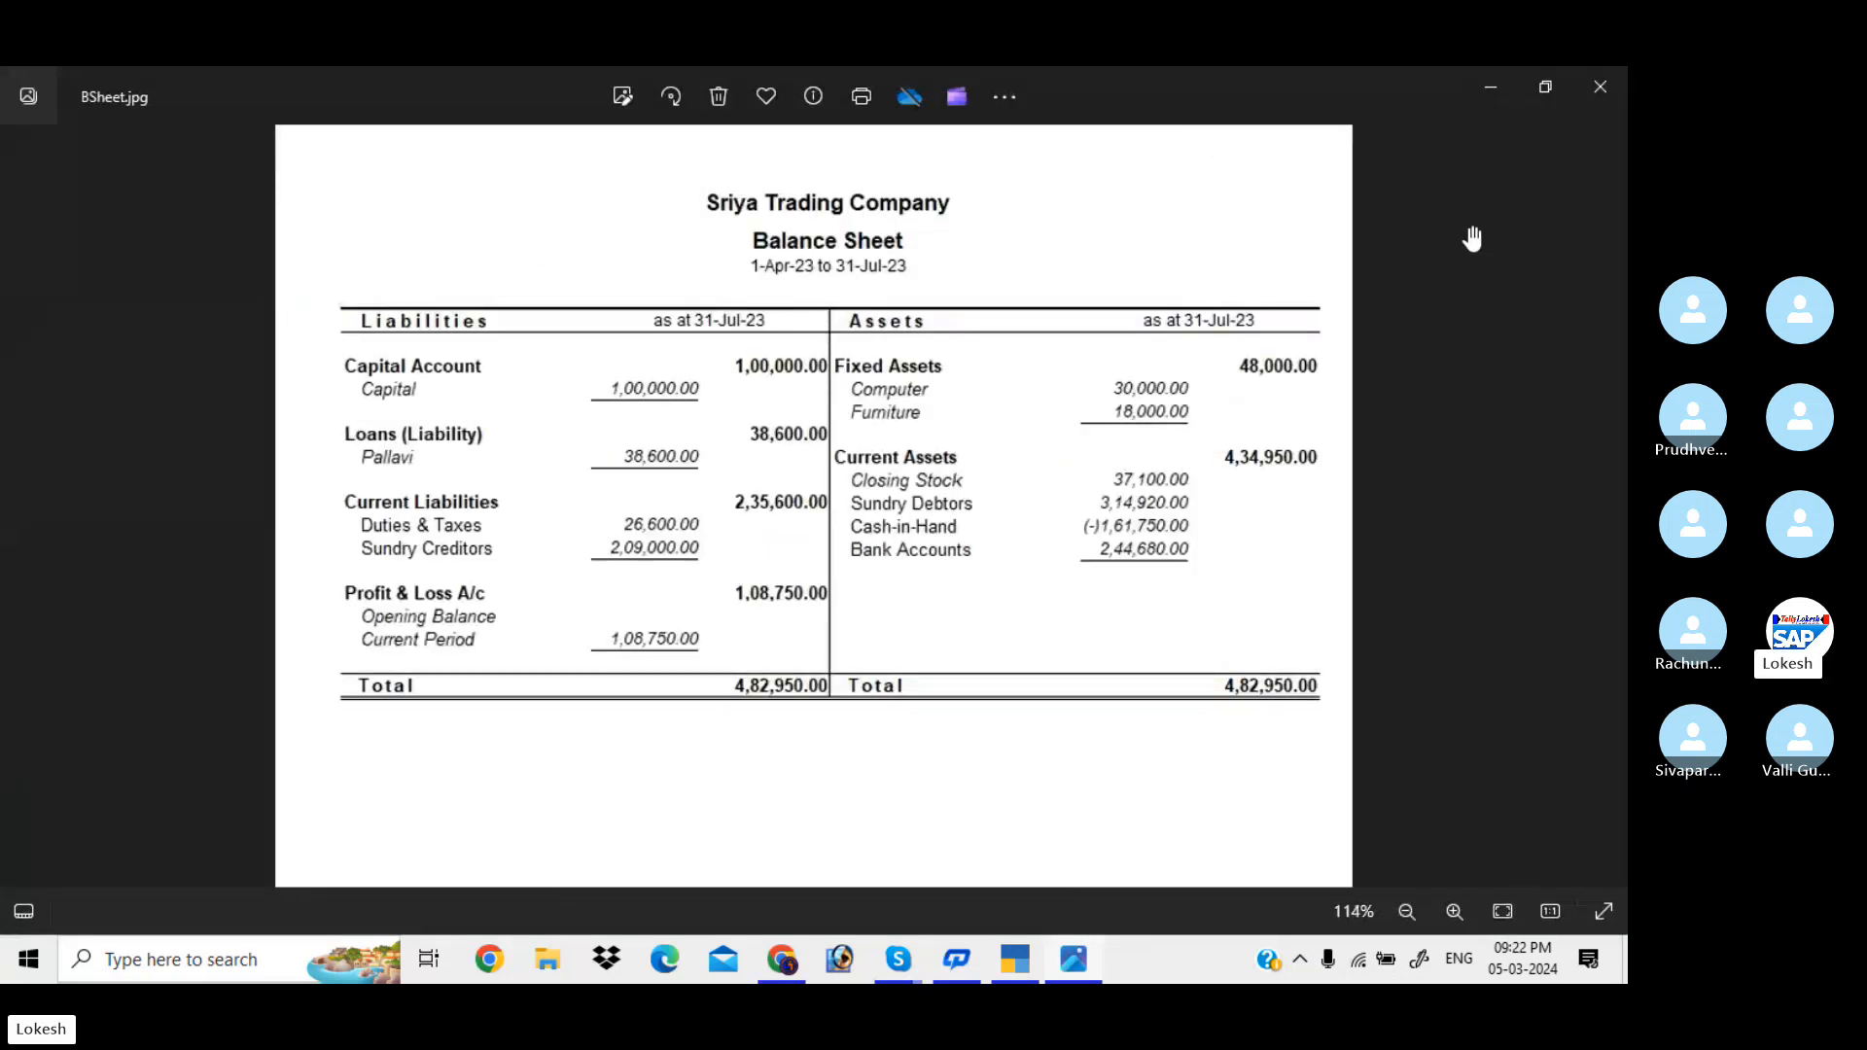
{"action": "left_click", "coordinate": [1599, 86]}
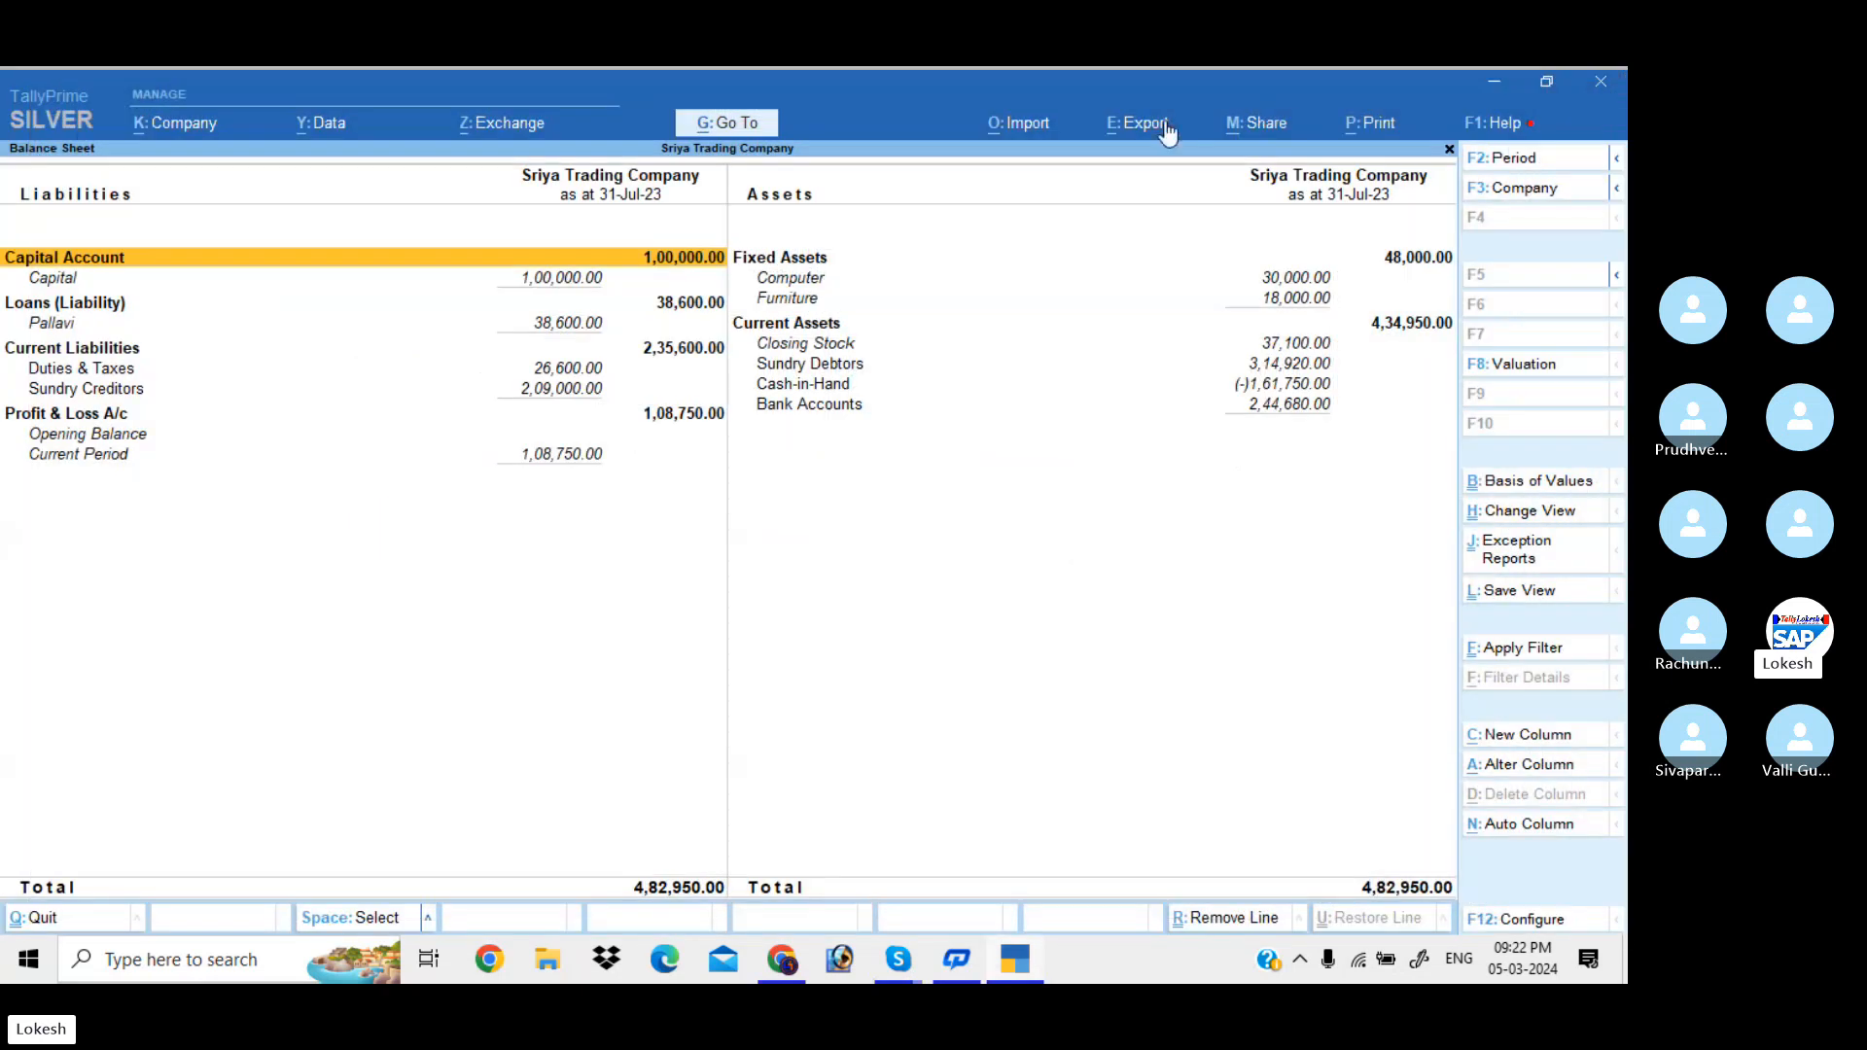
Set the current Balance Sheet's export file format to PDF (Read-only document) with Digital Signature left as Not Applicable.
{"action": "left_click", "coordinate": [1157, 125]}
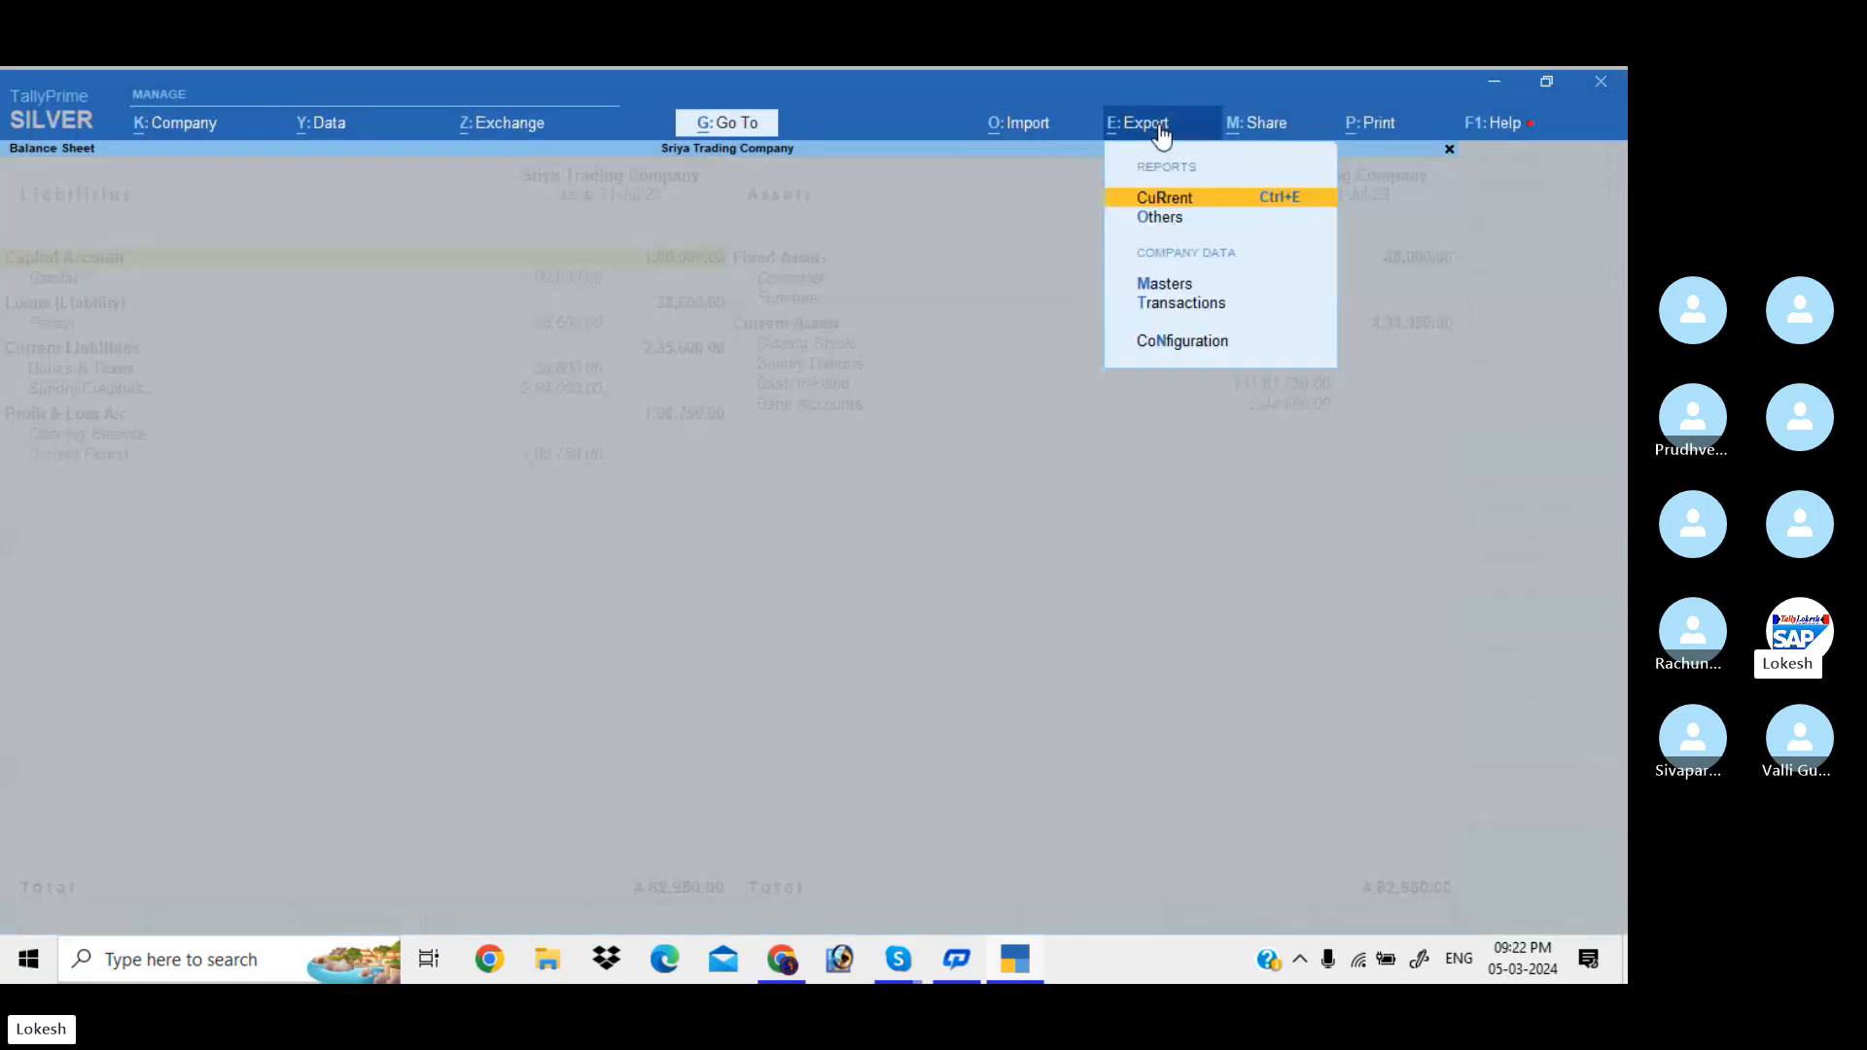
{"action": "left_click", "coordinate": [1195, 203]}
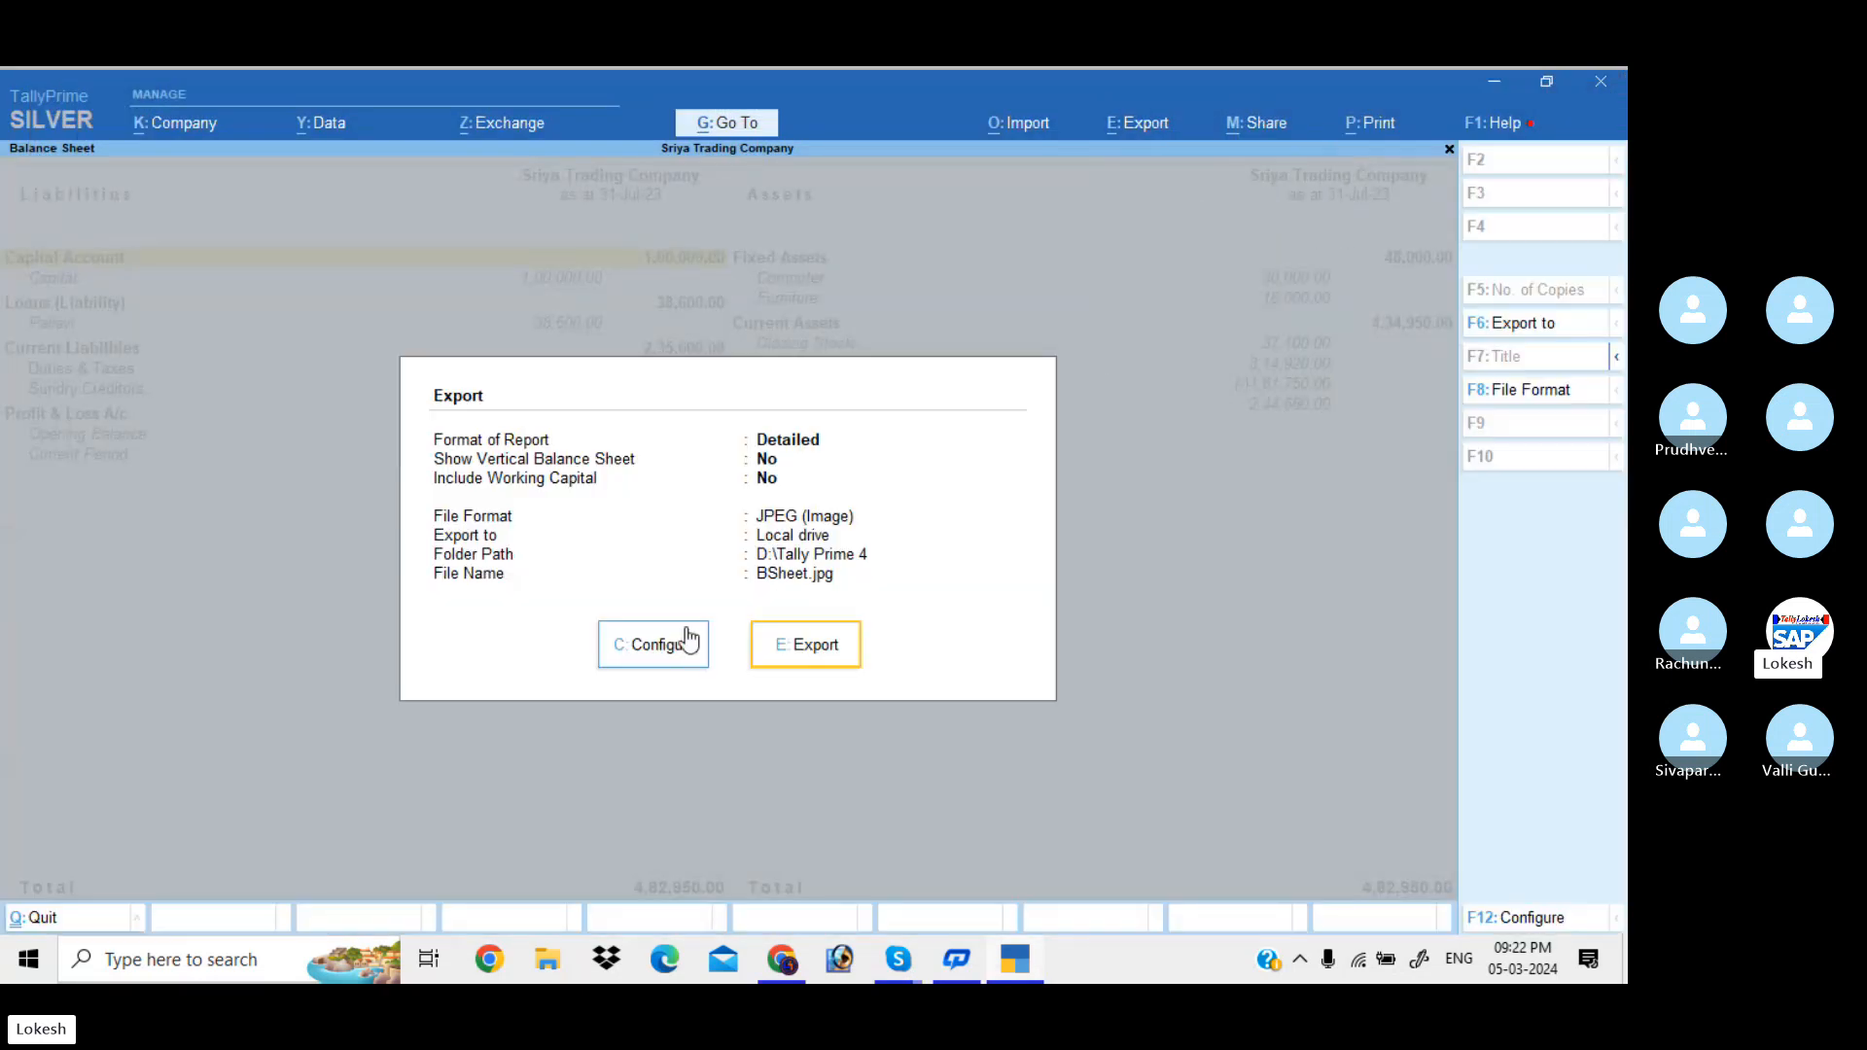
{"action": "left_click", "coordinate": [665, 638]}
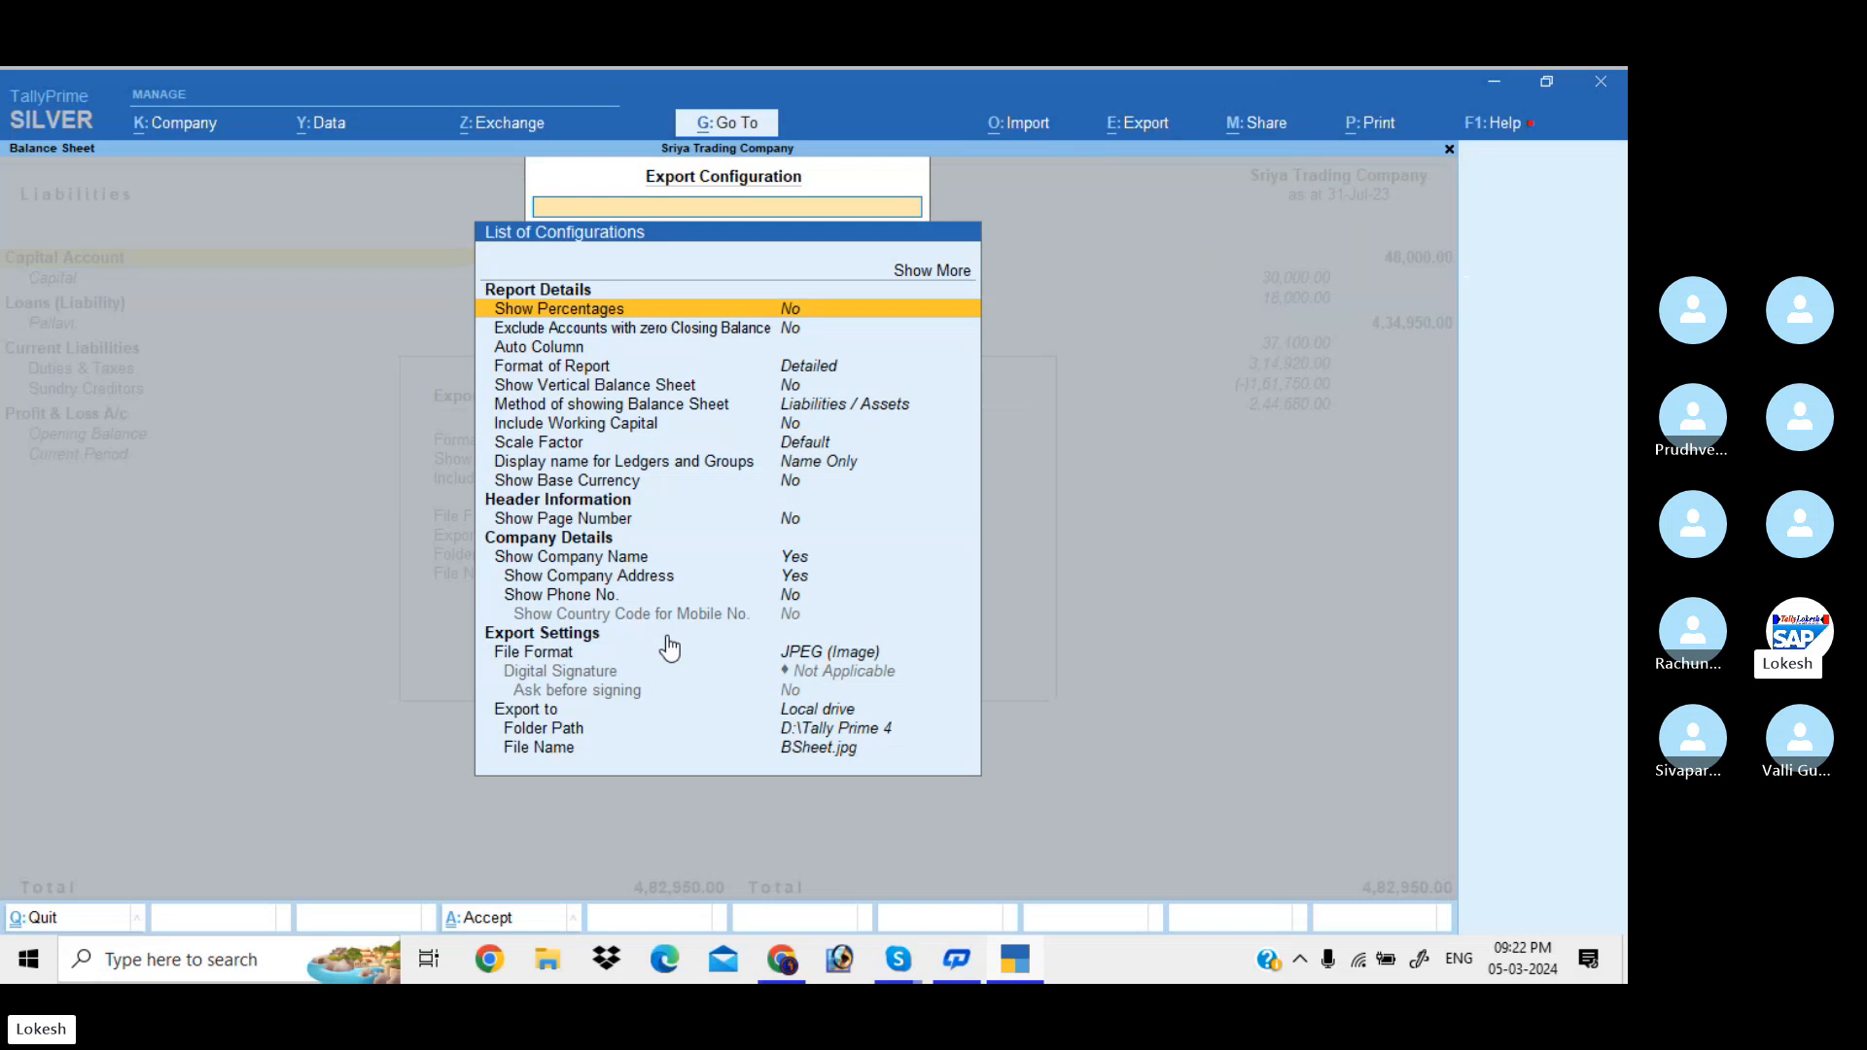
{"action": "left_click", "coordinate": [803, 654]}
{"action": "key", "text": "Down"}
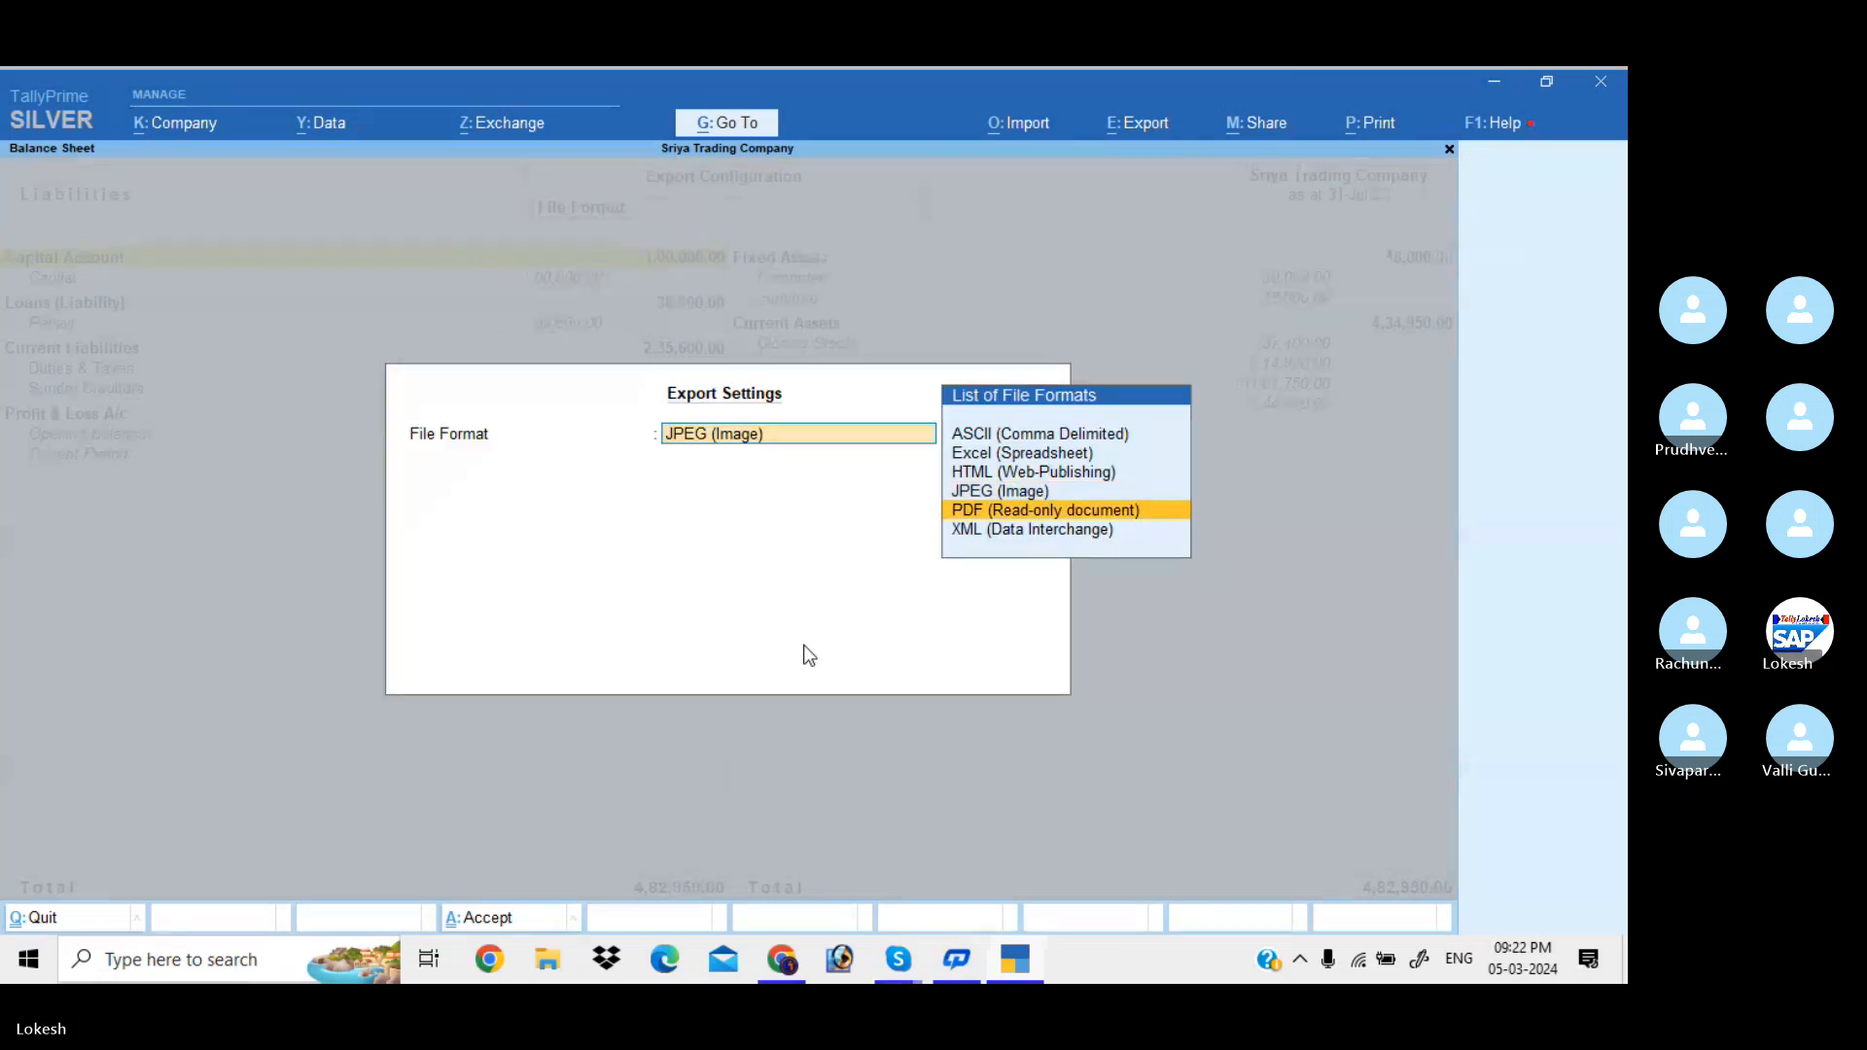
{"action": "key", "text": "Return"}
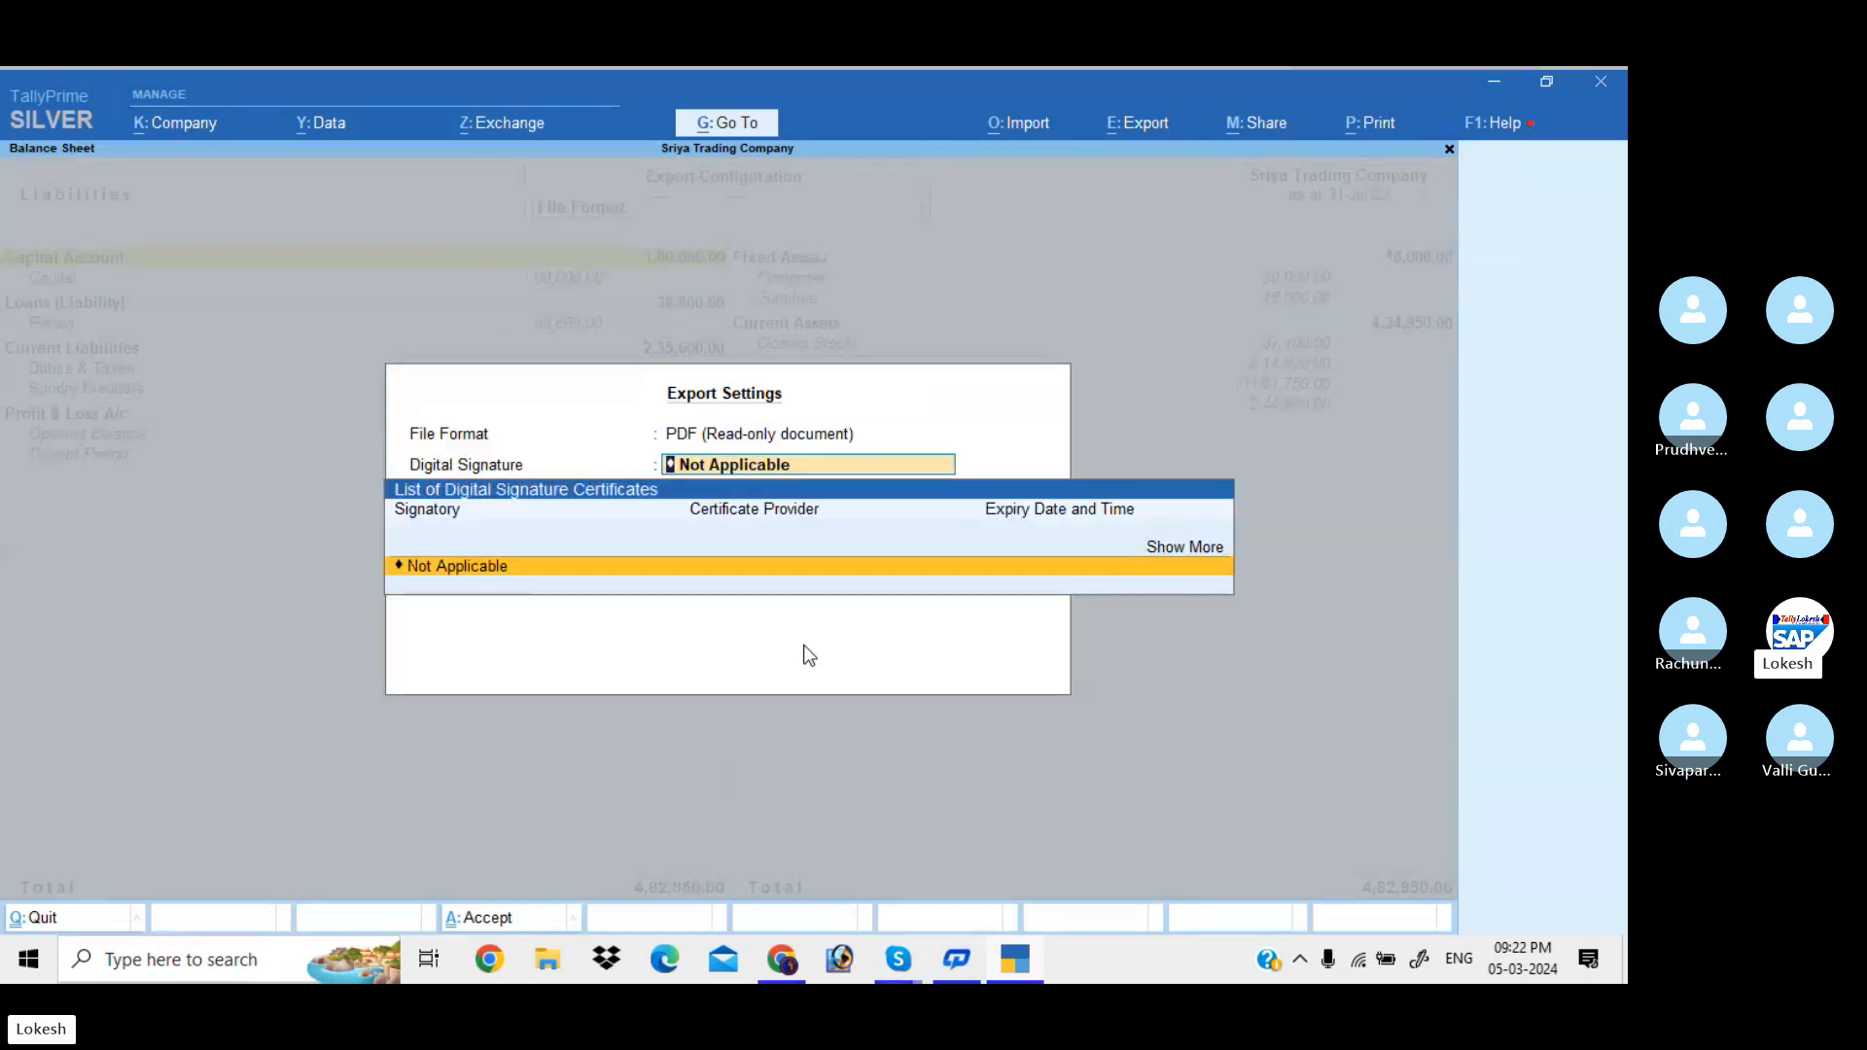
{"action": "key", "text": "Return"}
{"action": "key", "text": "ctrl+a"}
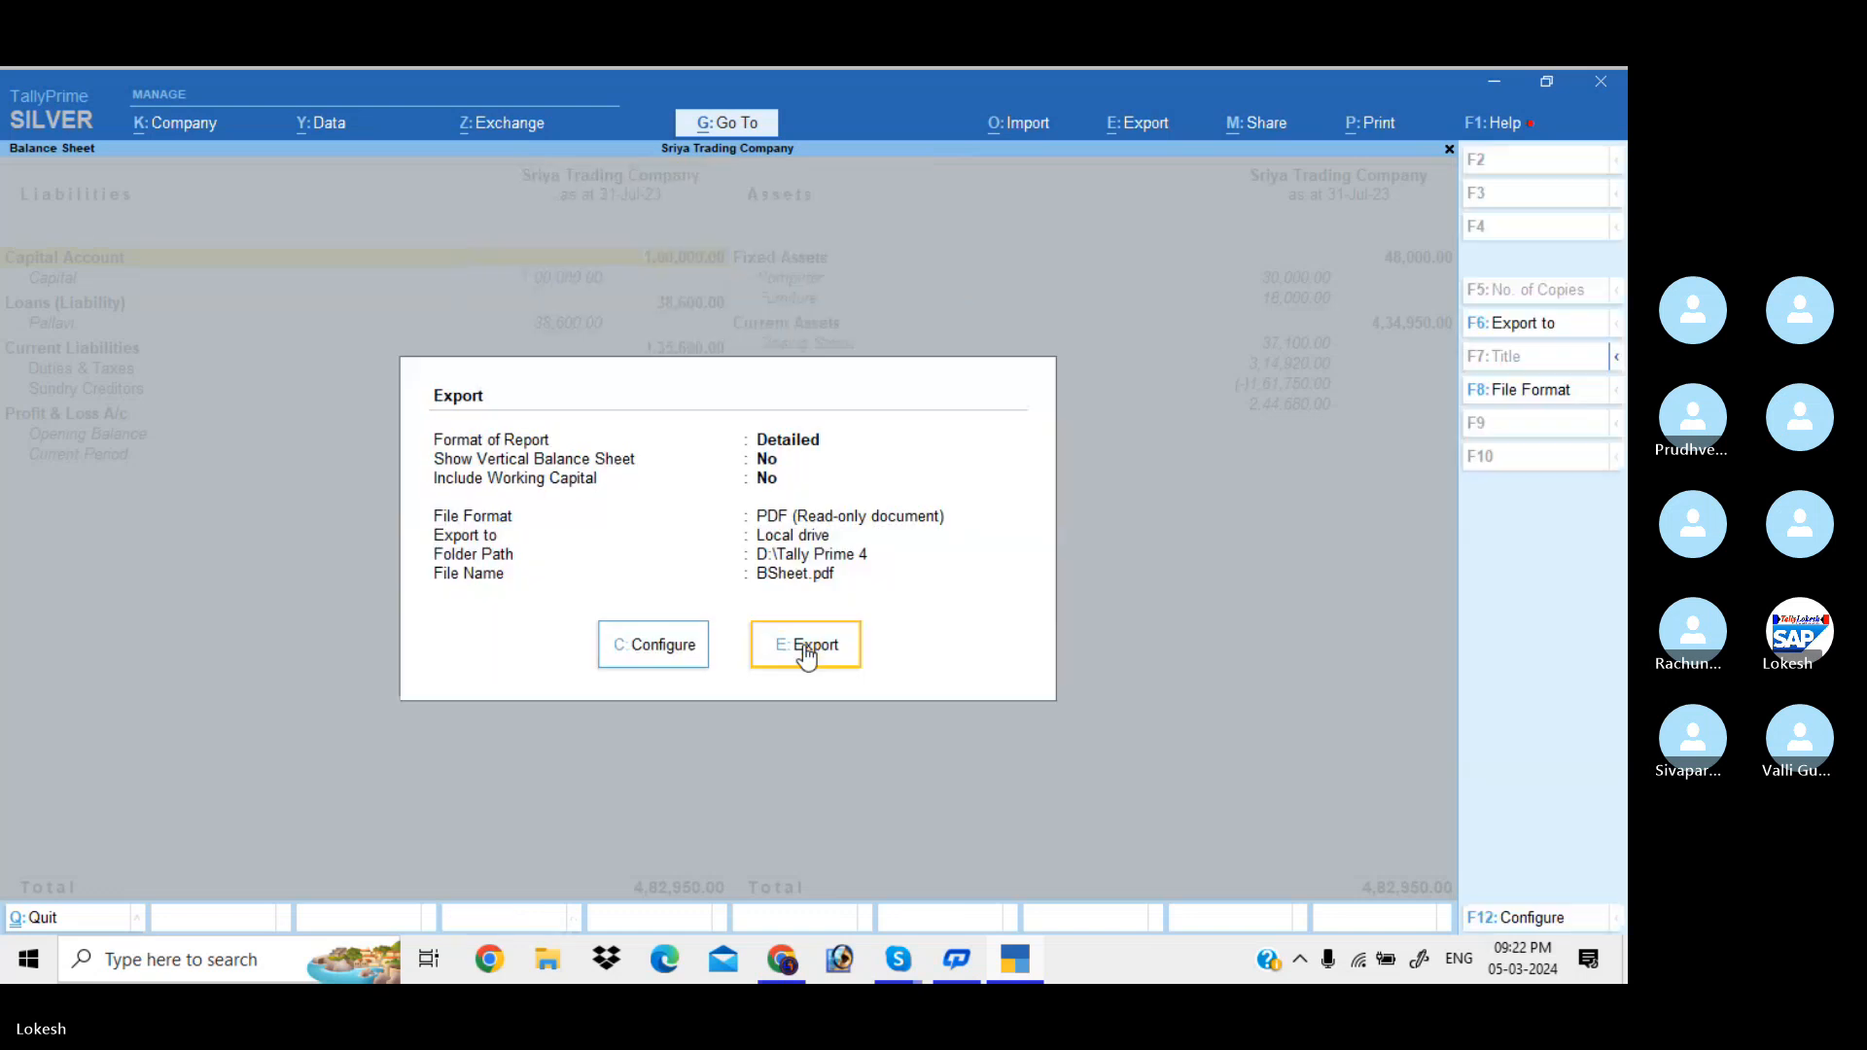
Export the Balance Sheet as BSheet.pdf, overwriting the existing file, and view the statement at the start of the PDF.
{"action": "left_click", "coordinate": [805, 650]}
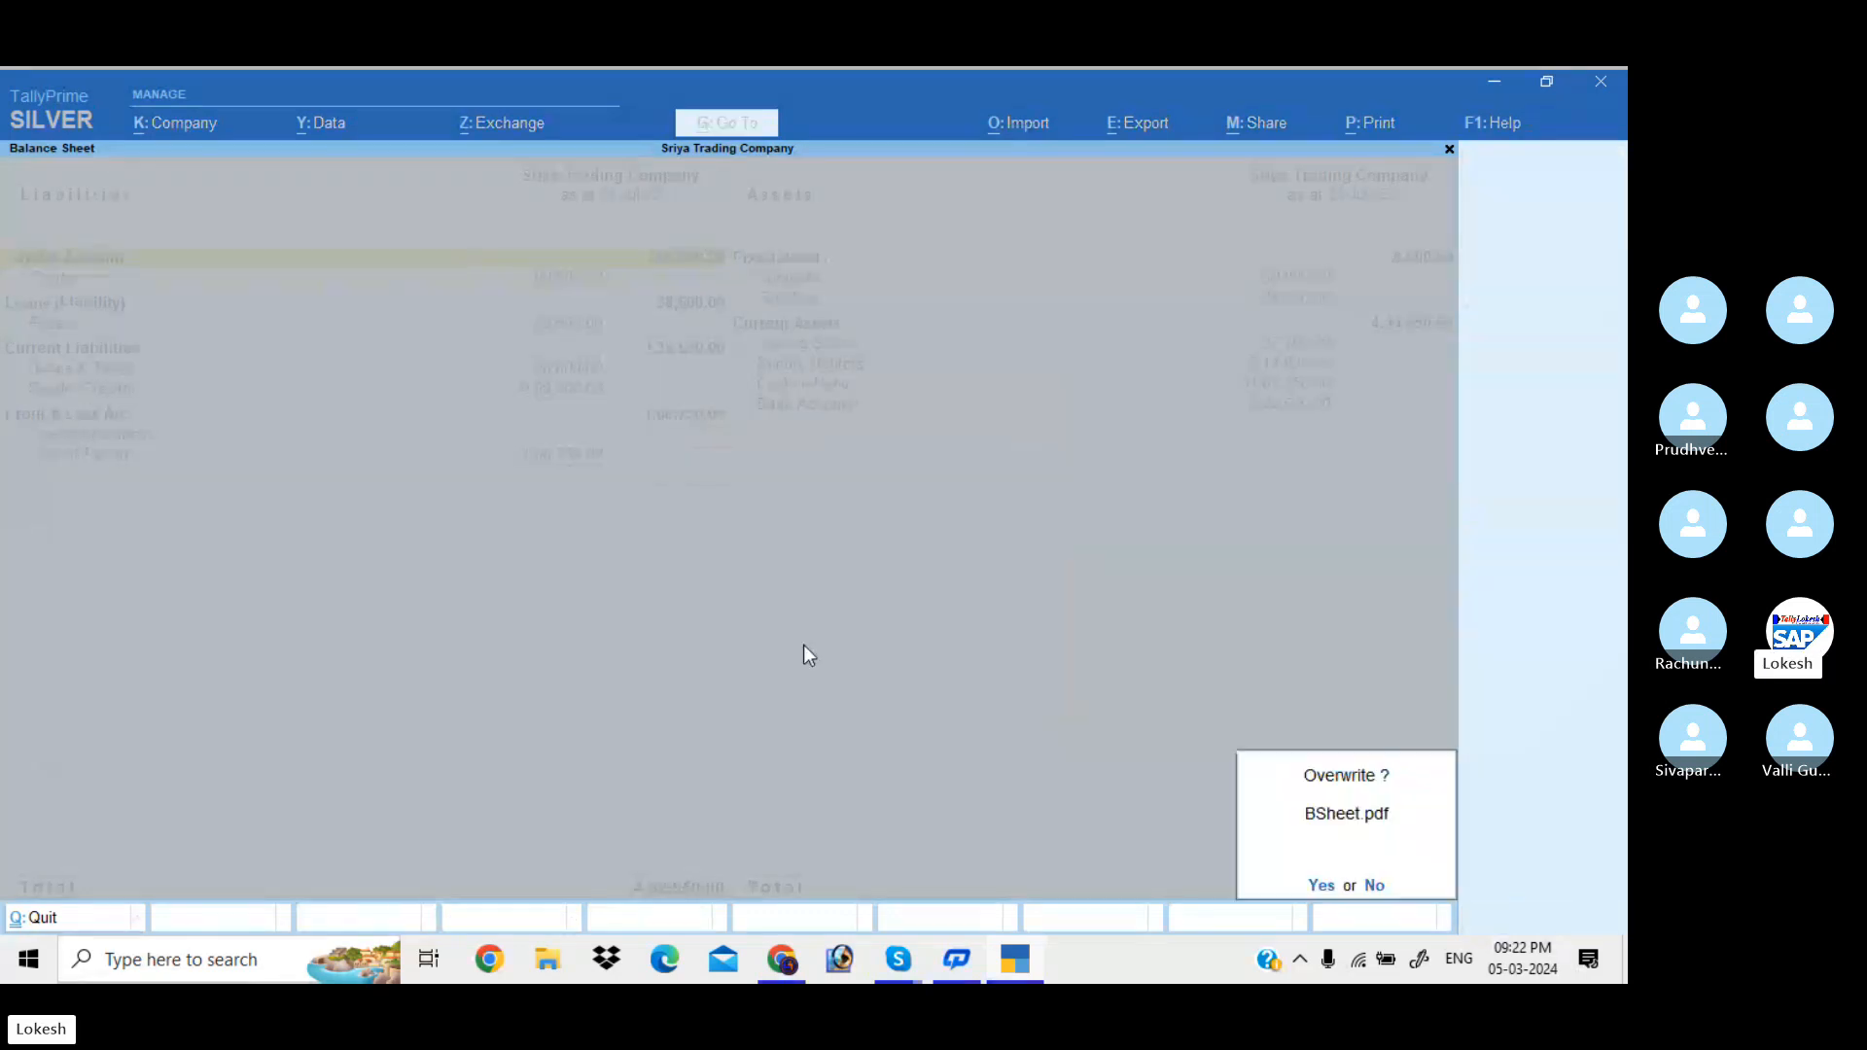
{"action": "key", "text": "y"}
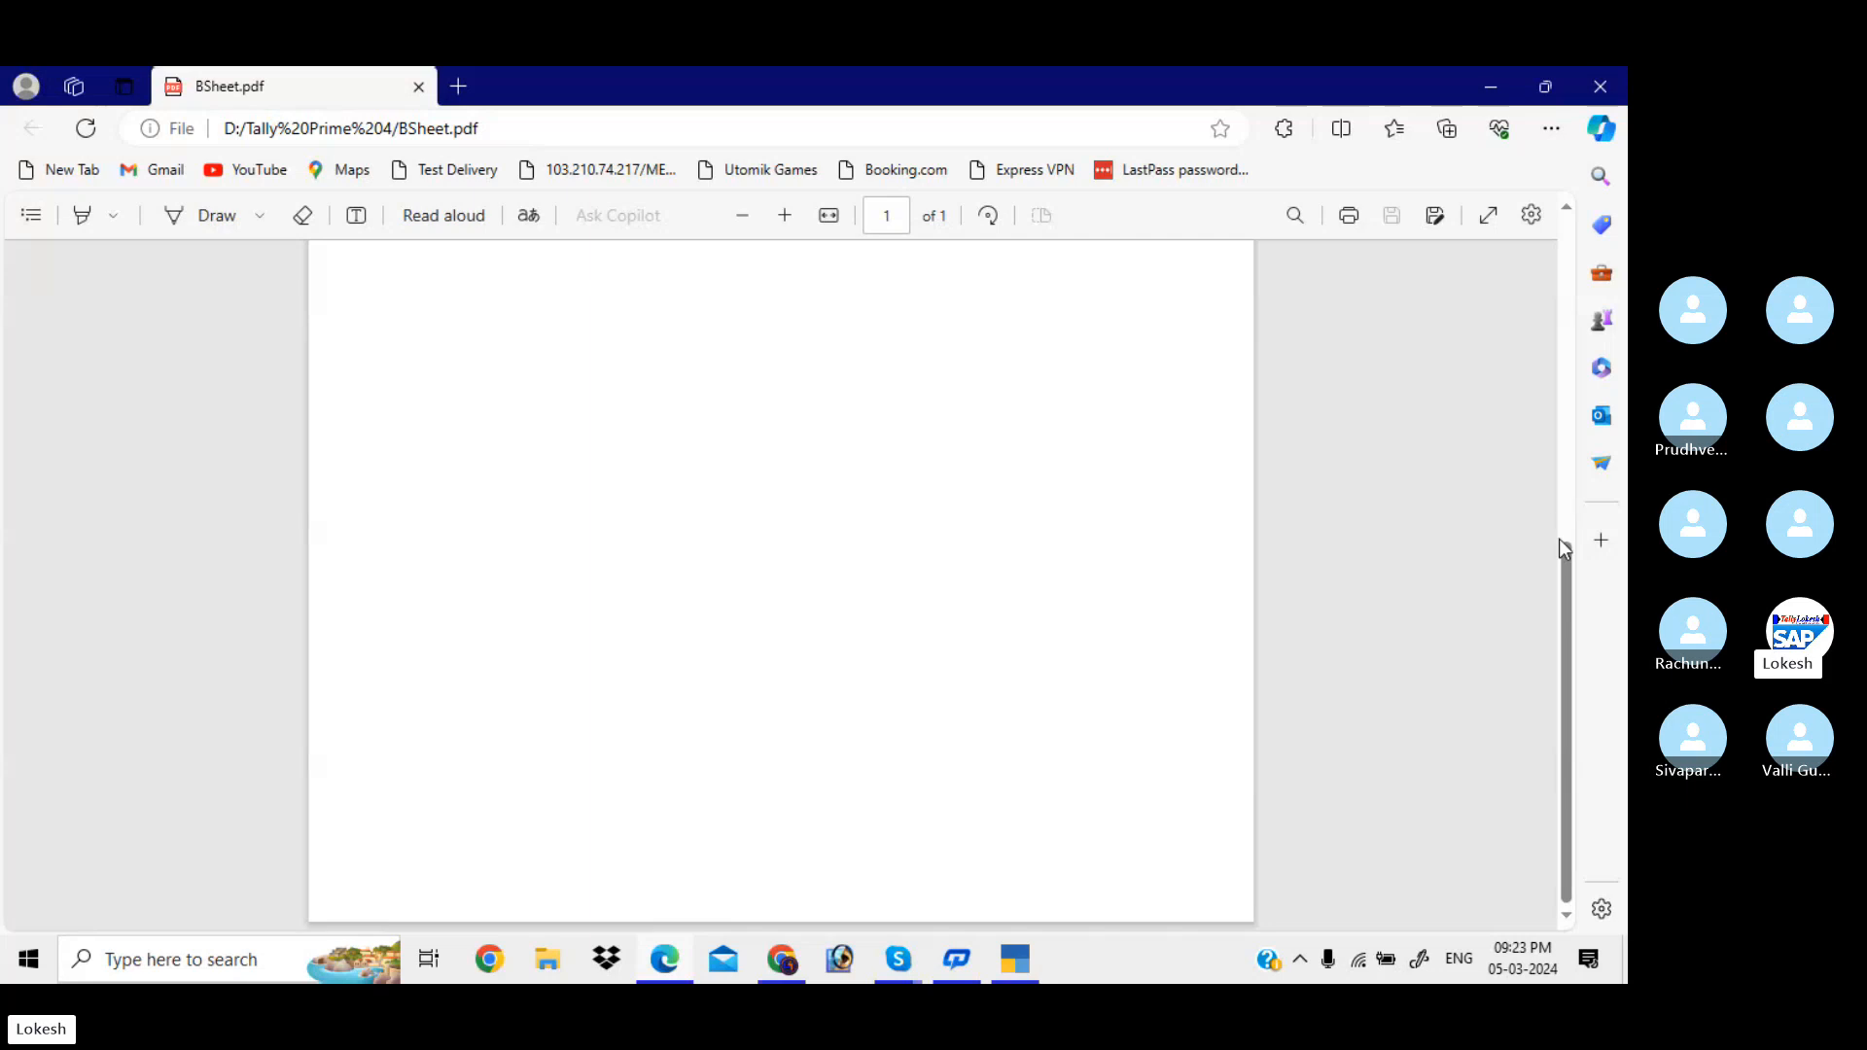
{"action": "left_click_drag", "start_coordinate": [1568, 563], "coordinate": [1562, 226]}
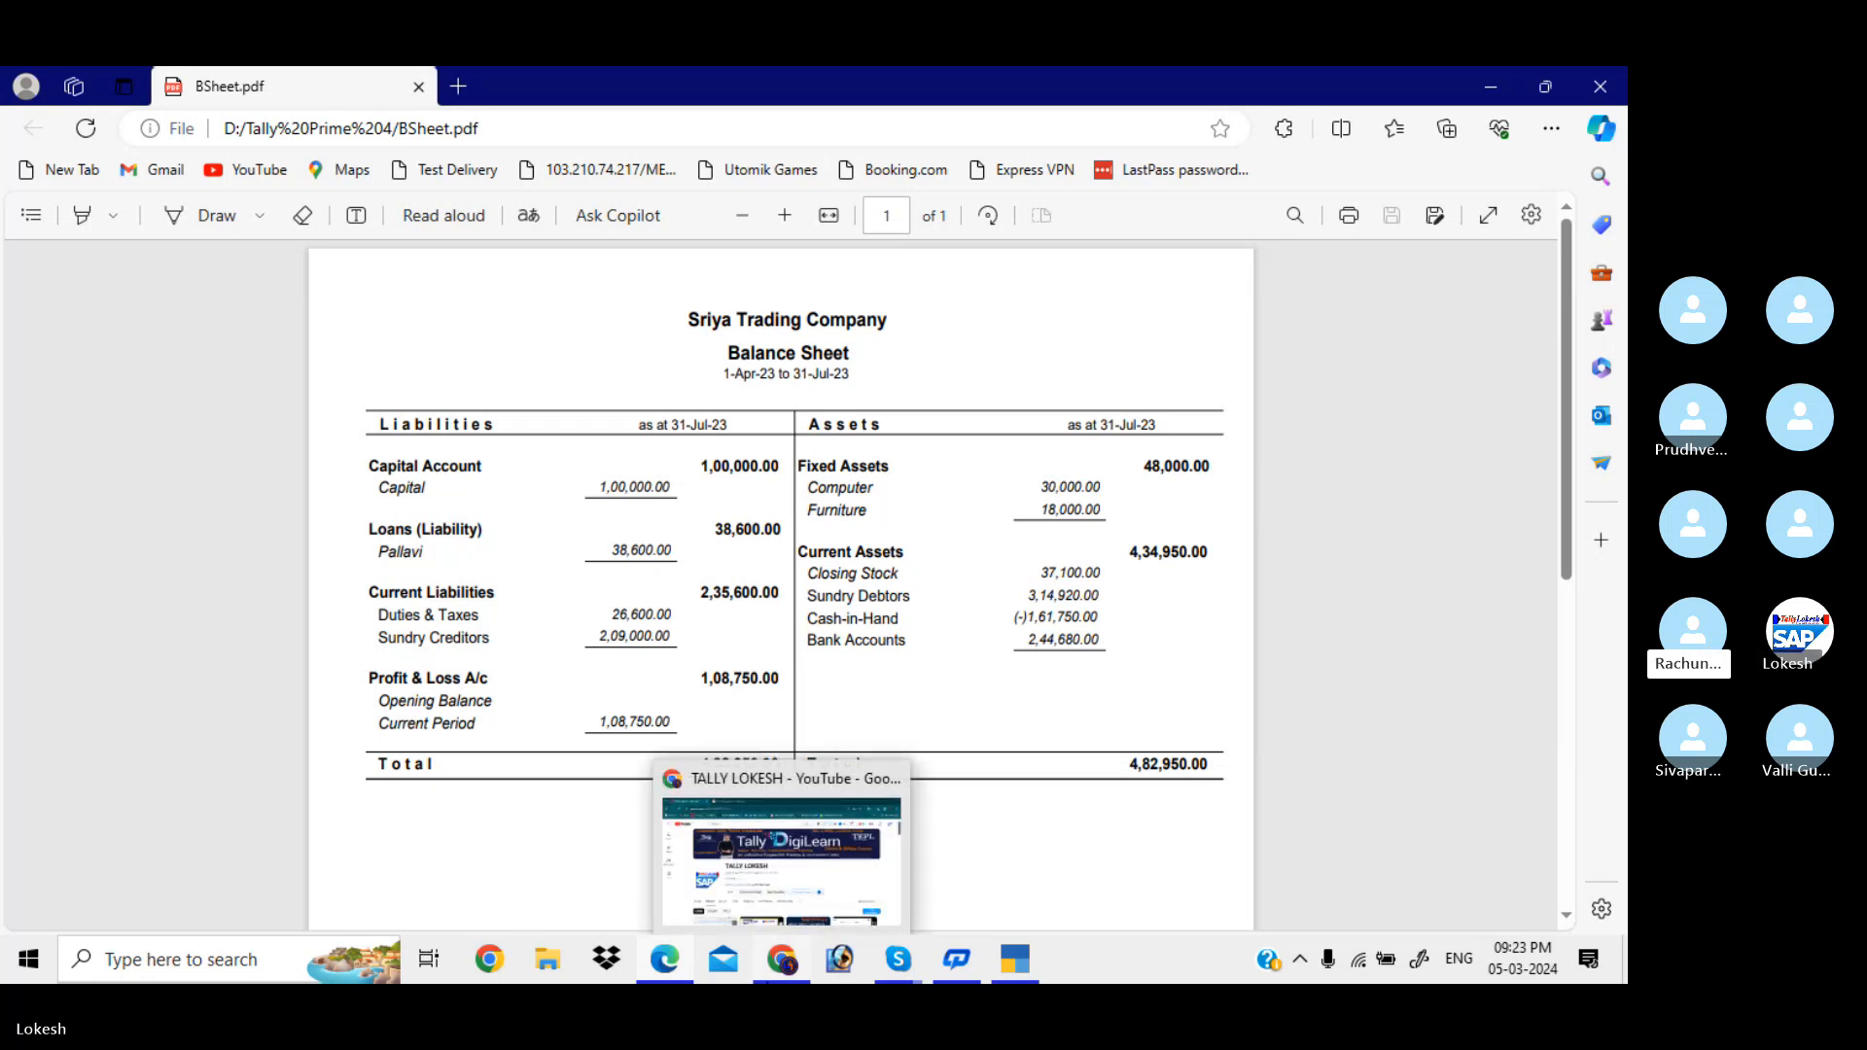
Switch to the YouTube channel page in Chrome, and from there to the ongoing Skype group call.
{"action": "mouse_move", "coordinate": [957, 959]}
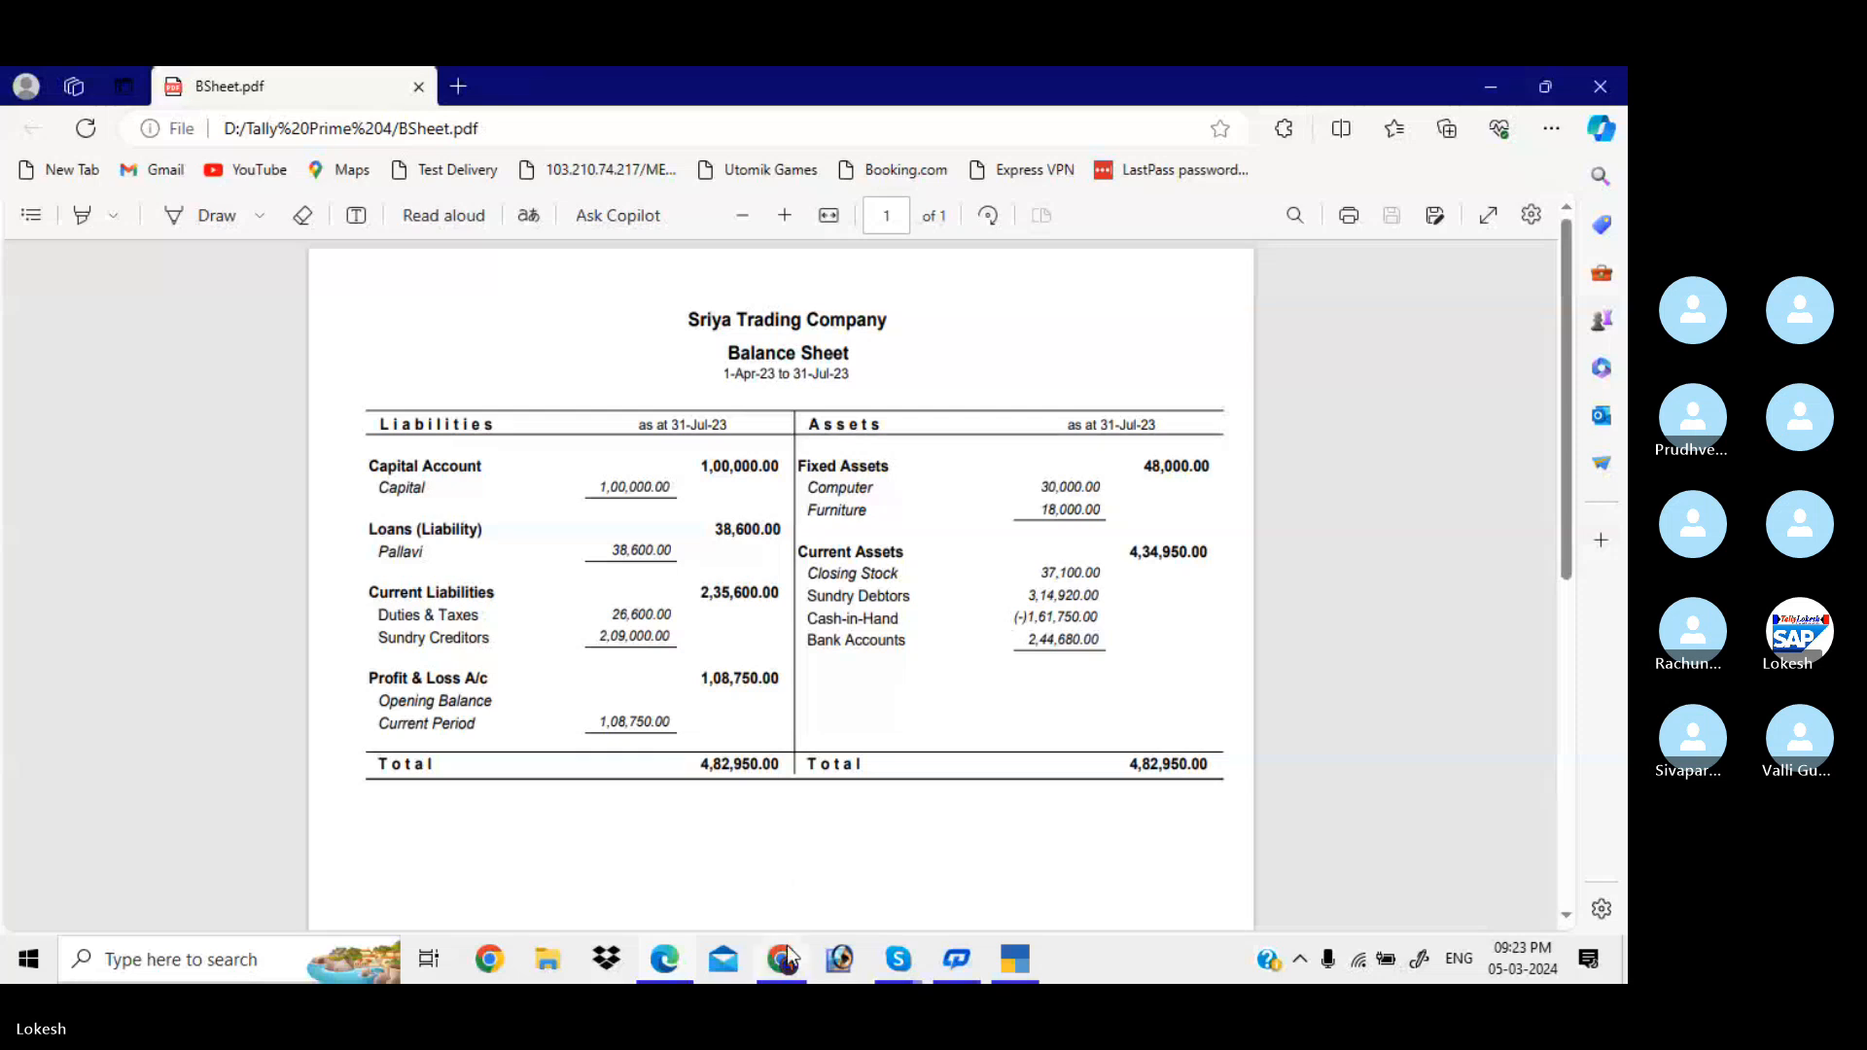
{"action": "mouse_move", "coordinate": [785, 945]}
{"action": "left_click", "coordinate": [825, 837]}
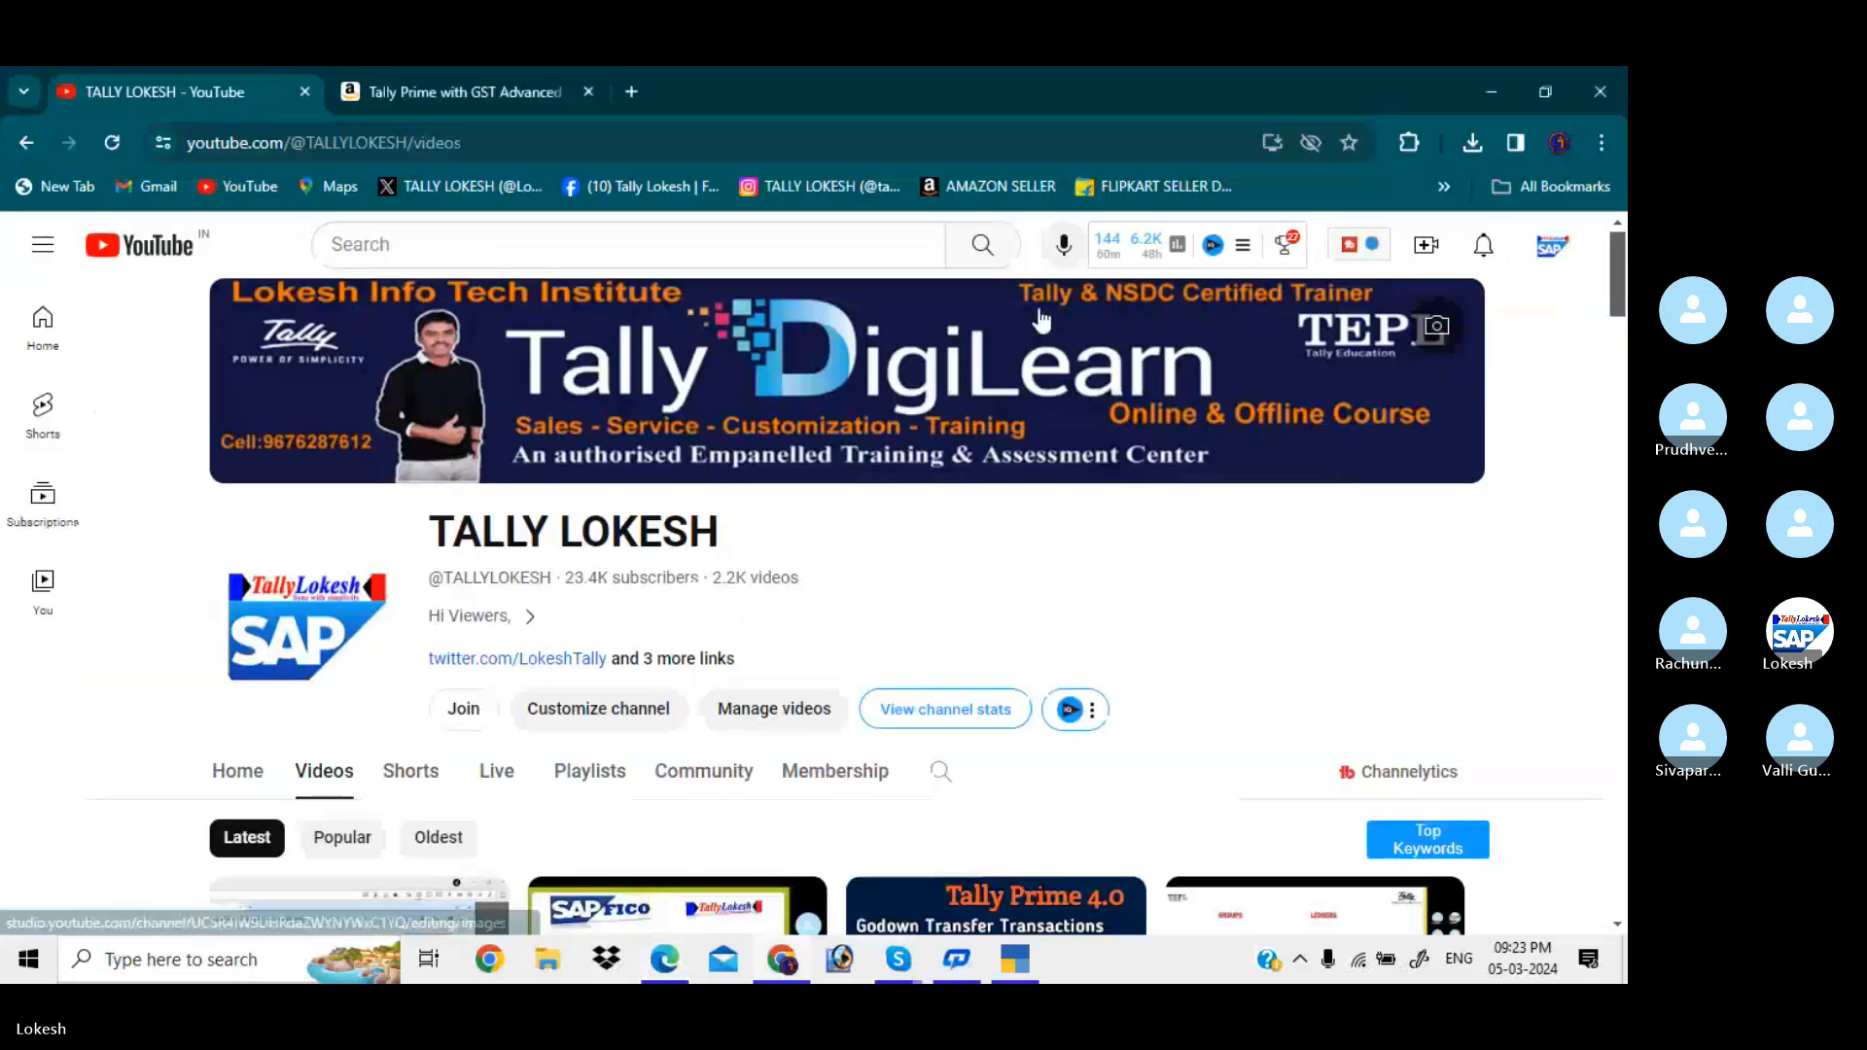
{"action": "mouse_move", "coordinate": [896, 963]}
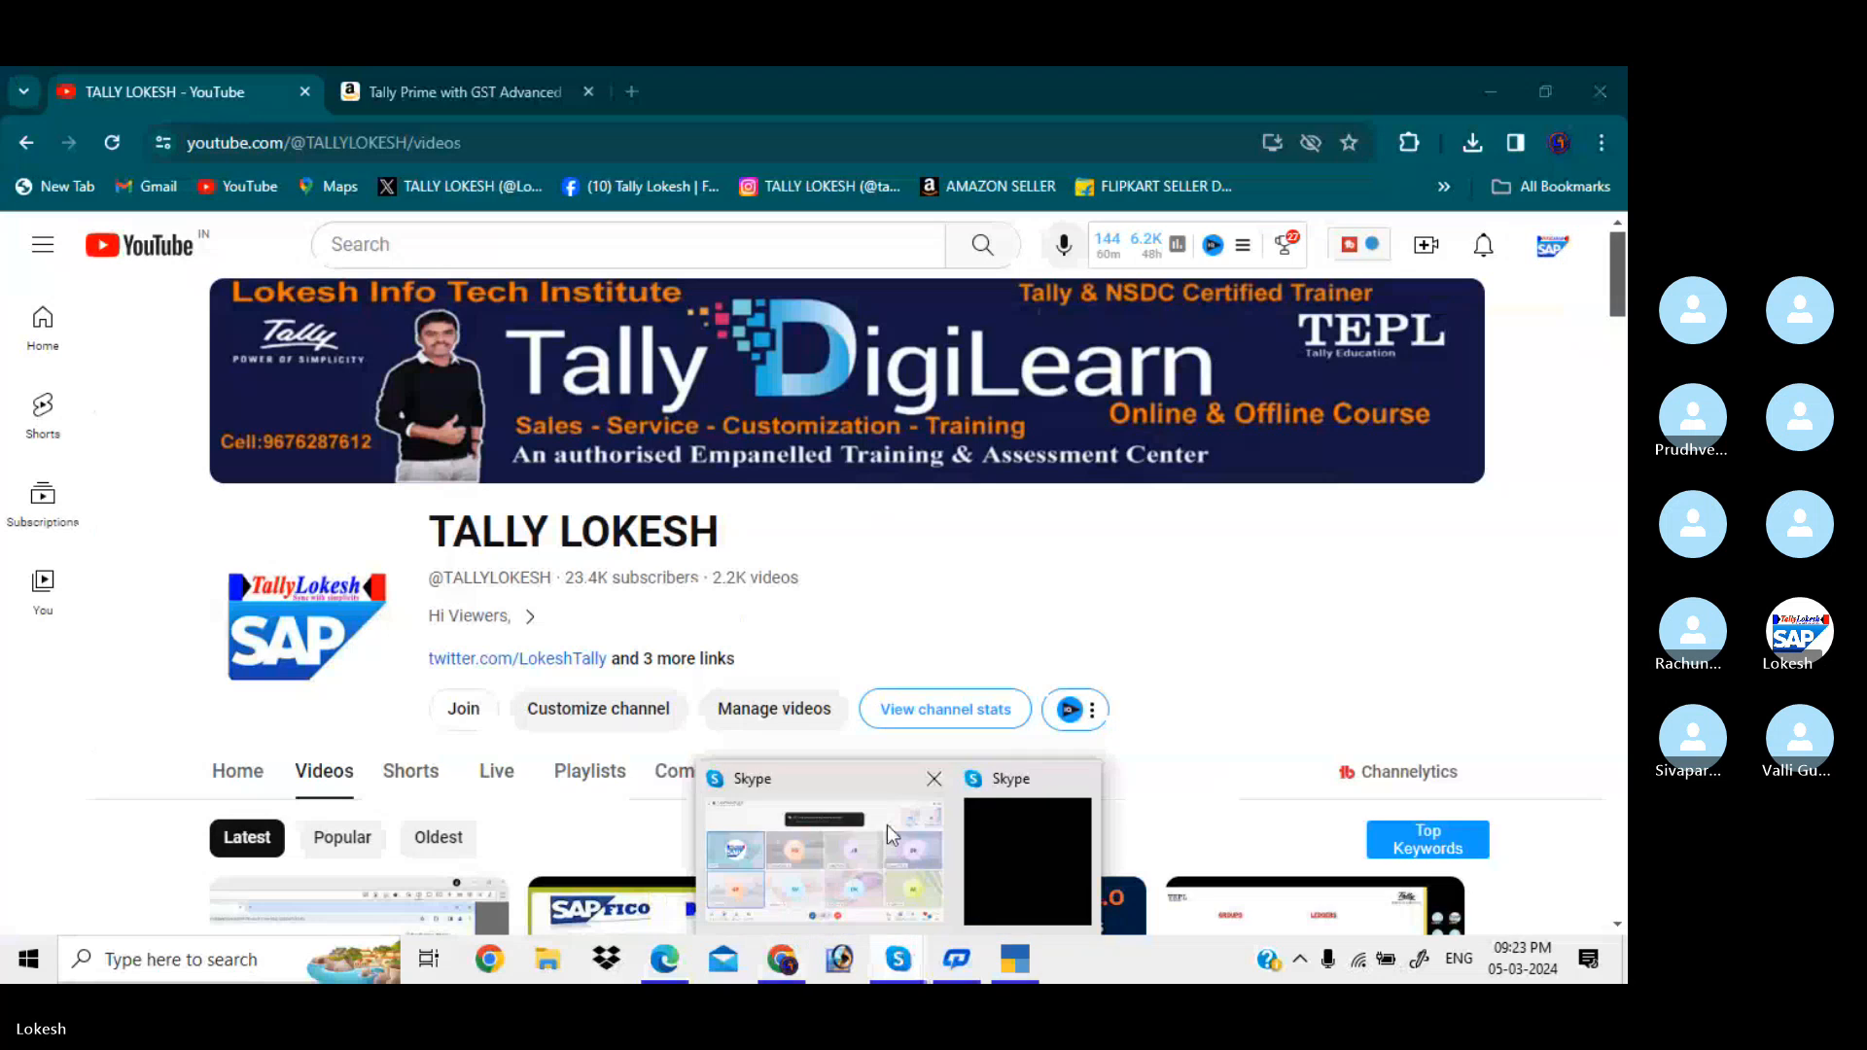
{"action": "left_click", "coordinate": [887, 825]}
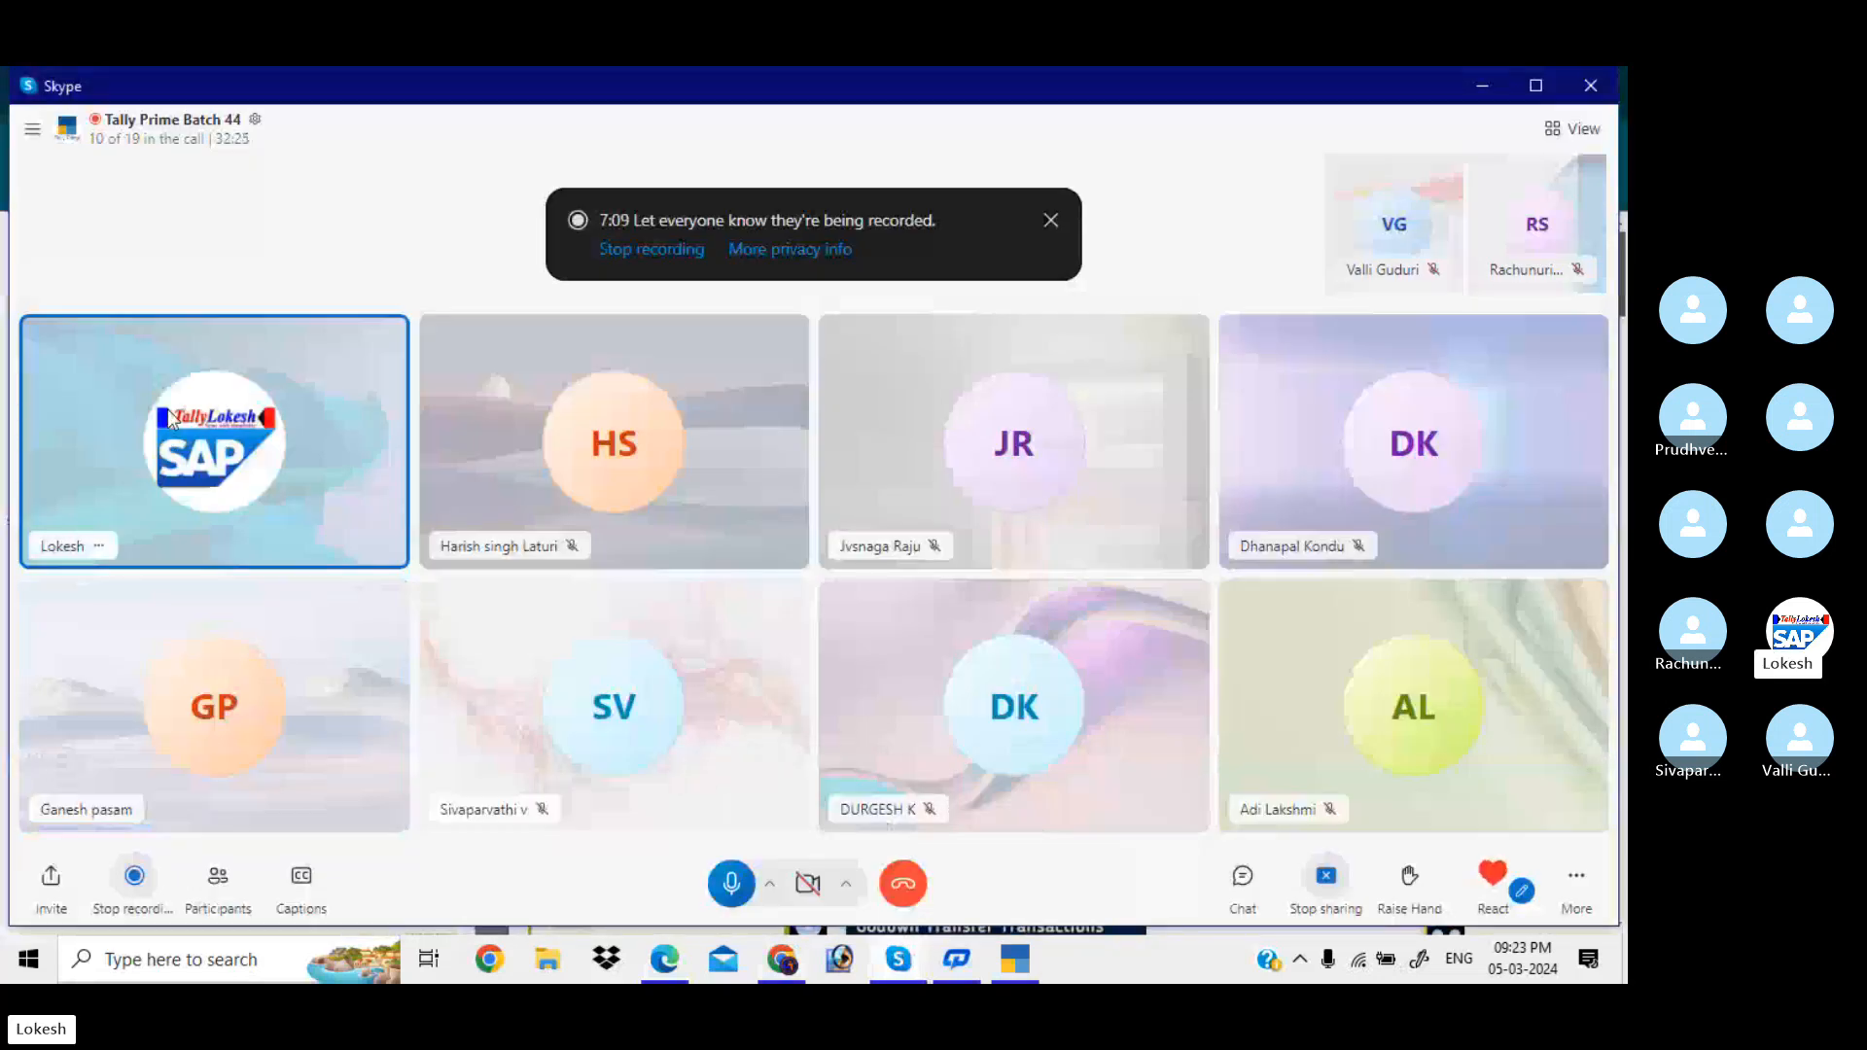